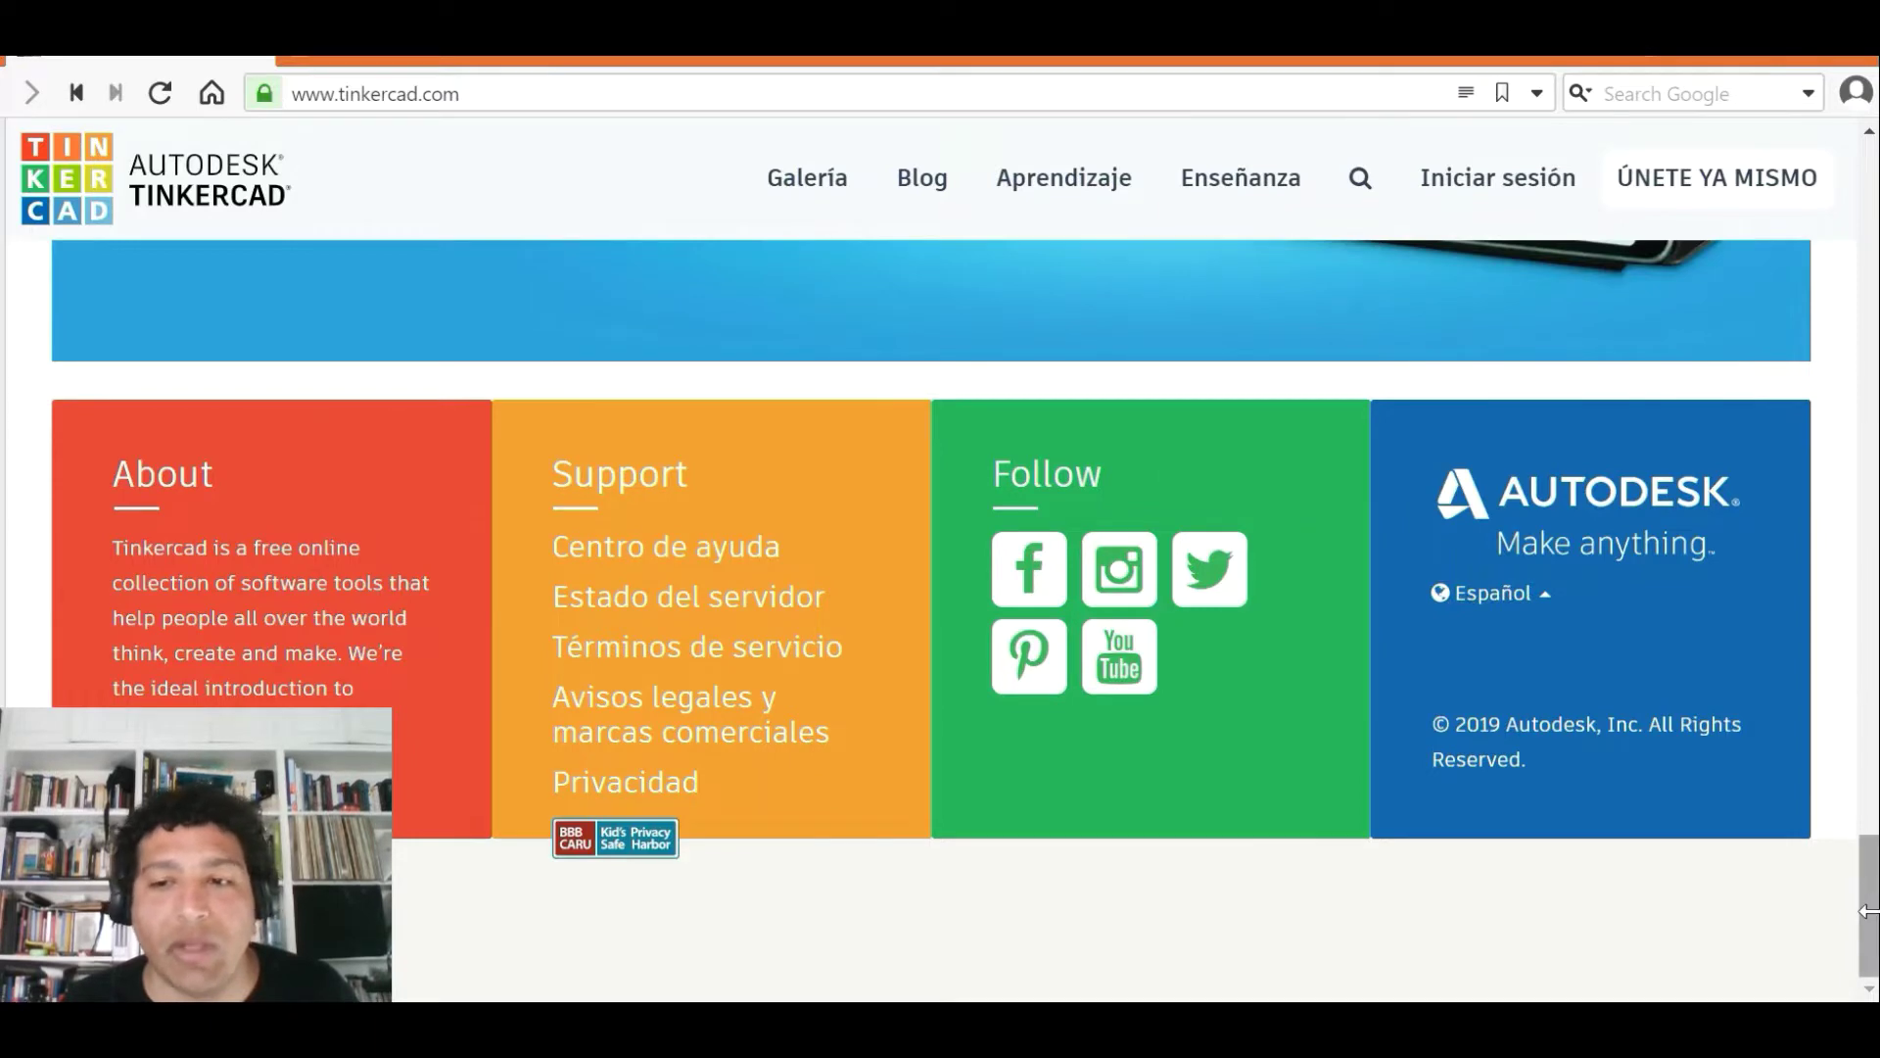
- Start creating a personal Tinkercad account, choosing to register with an email address
left_click_drag(1867, 906, 1824, 109)
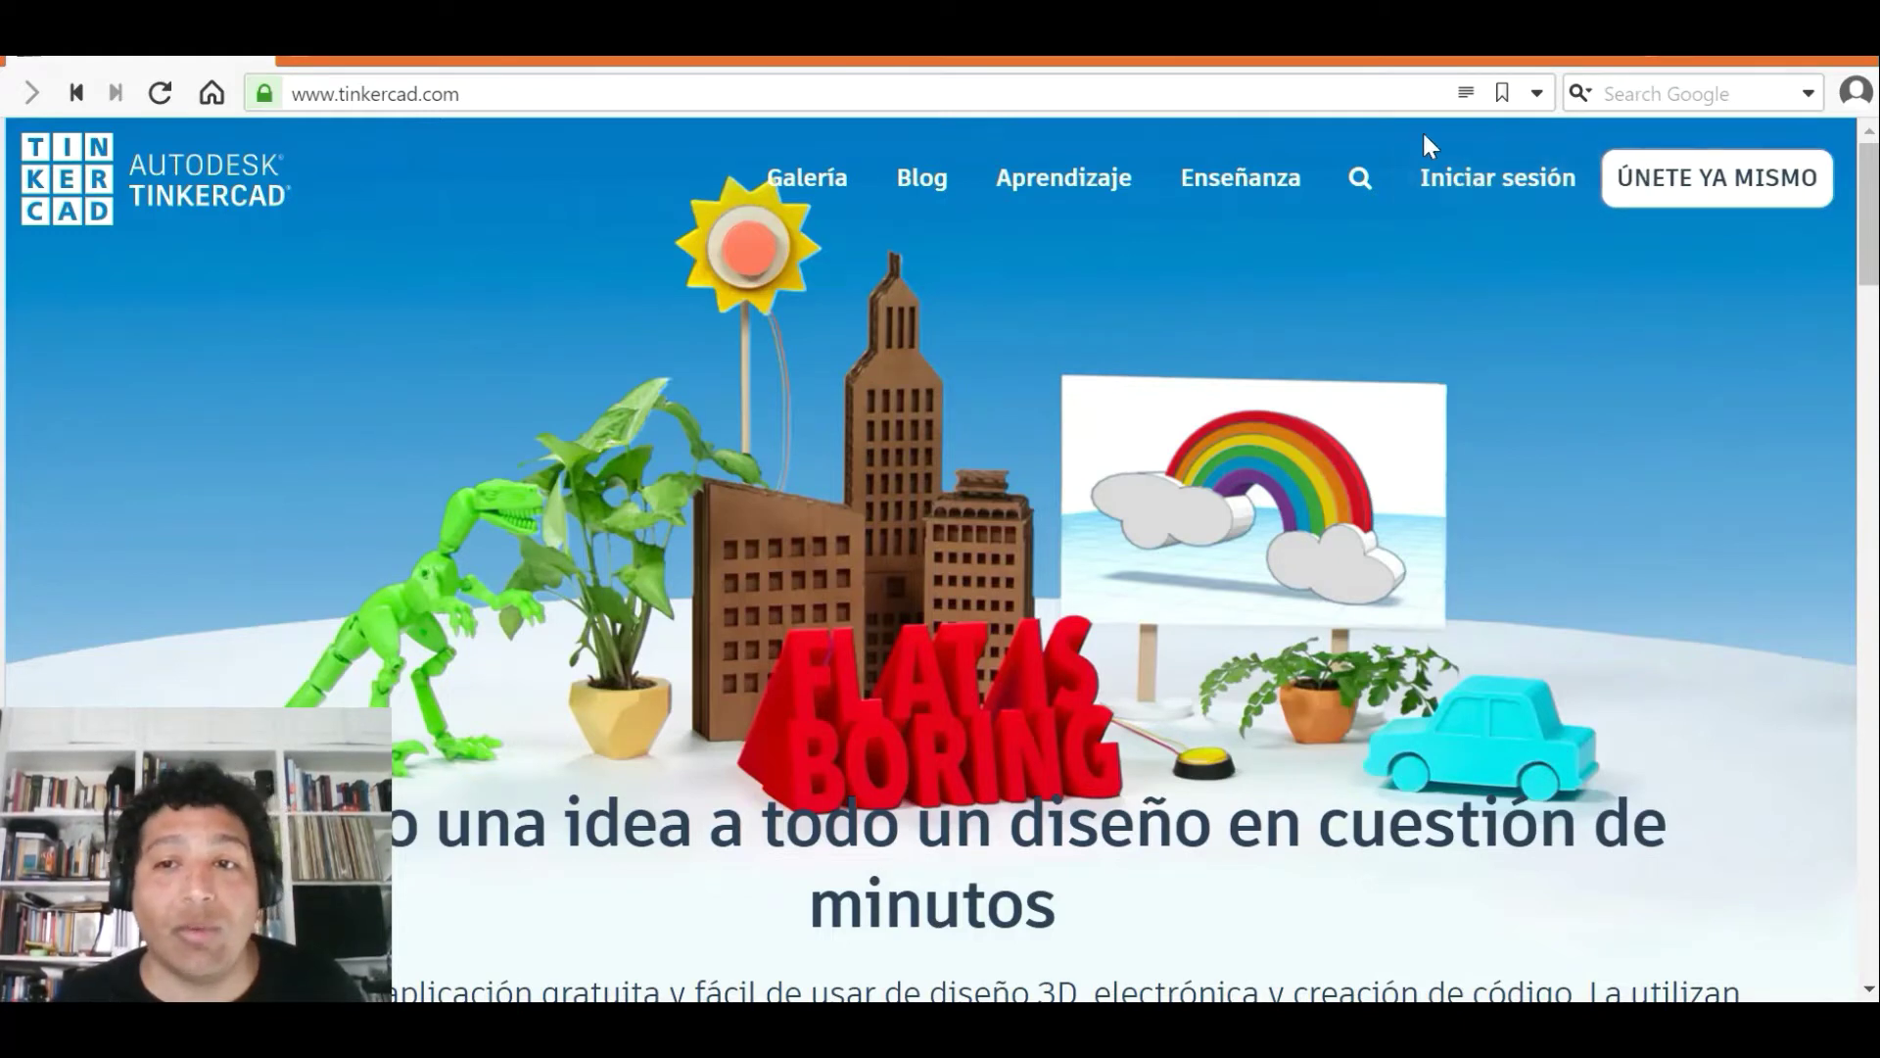
left_click(1657, 182)
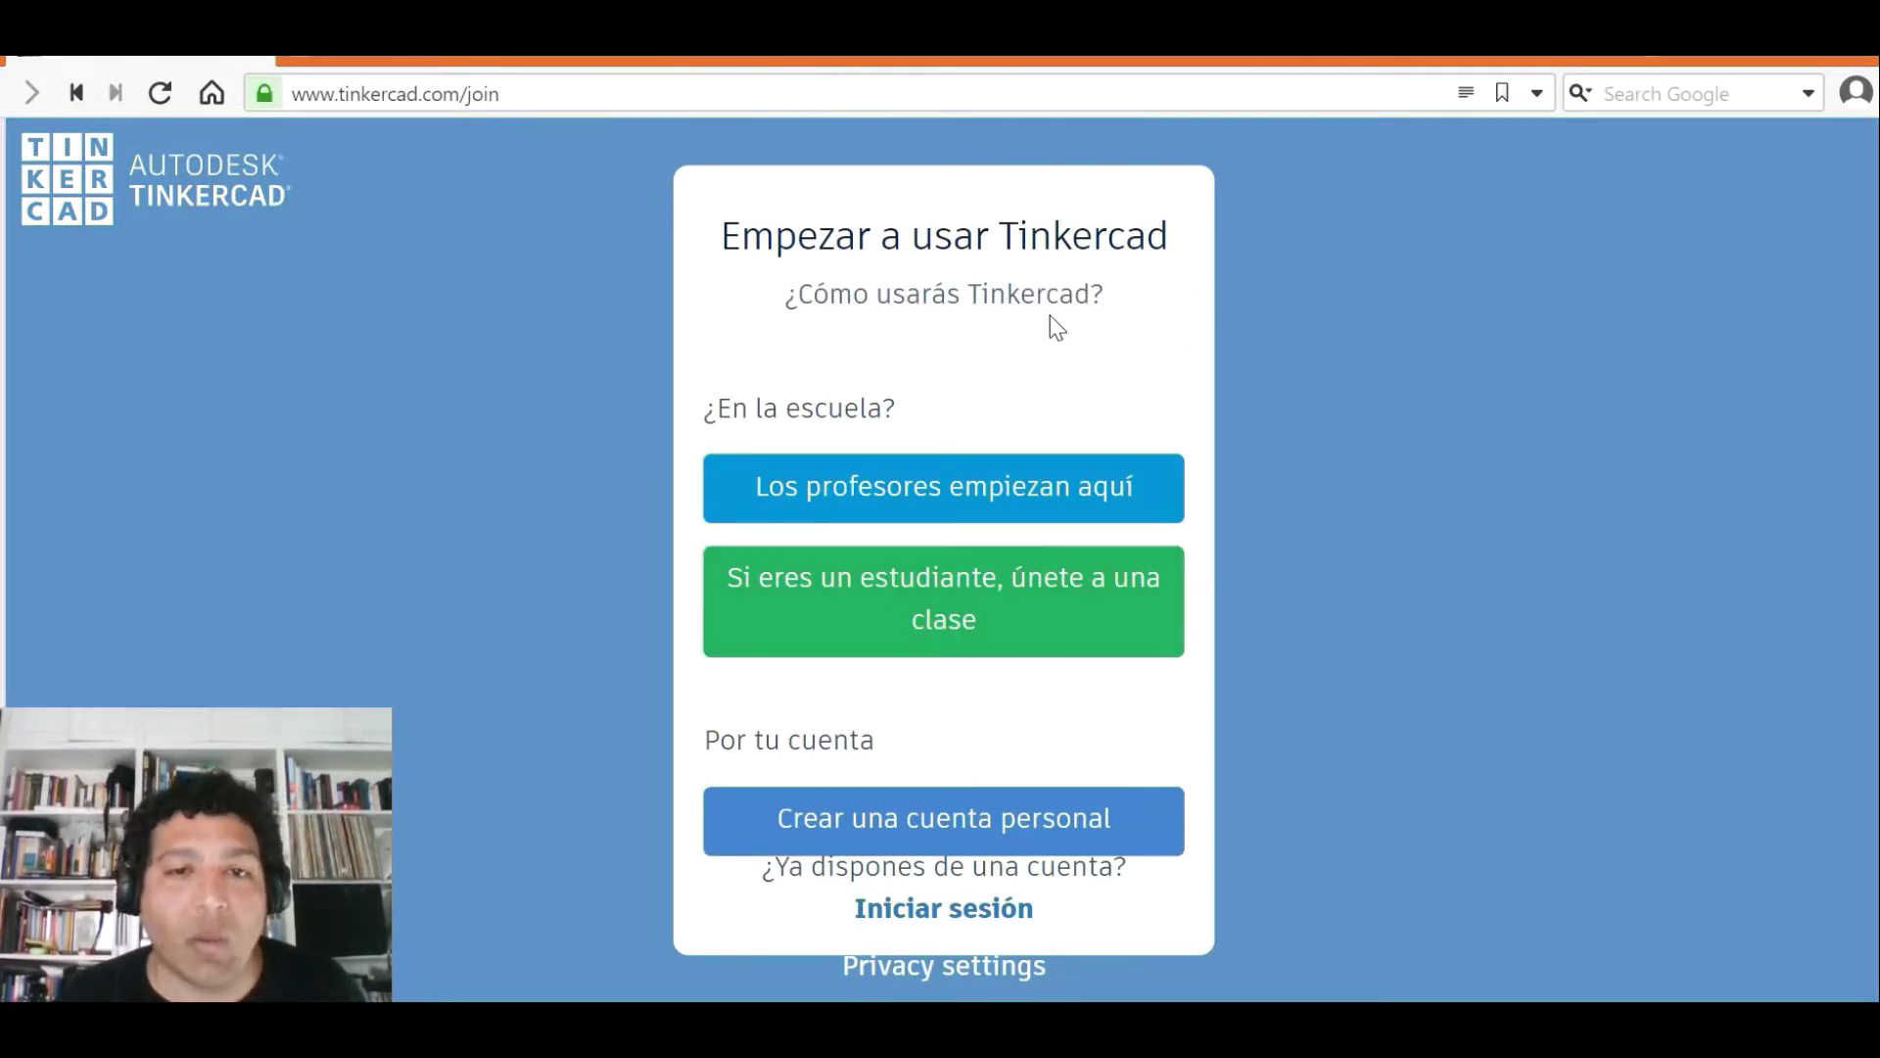
left_click(1019, 821)
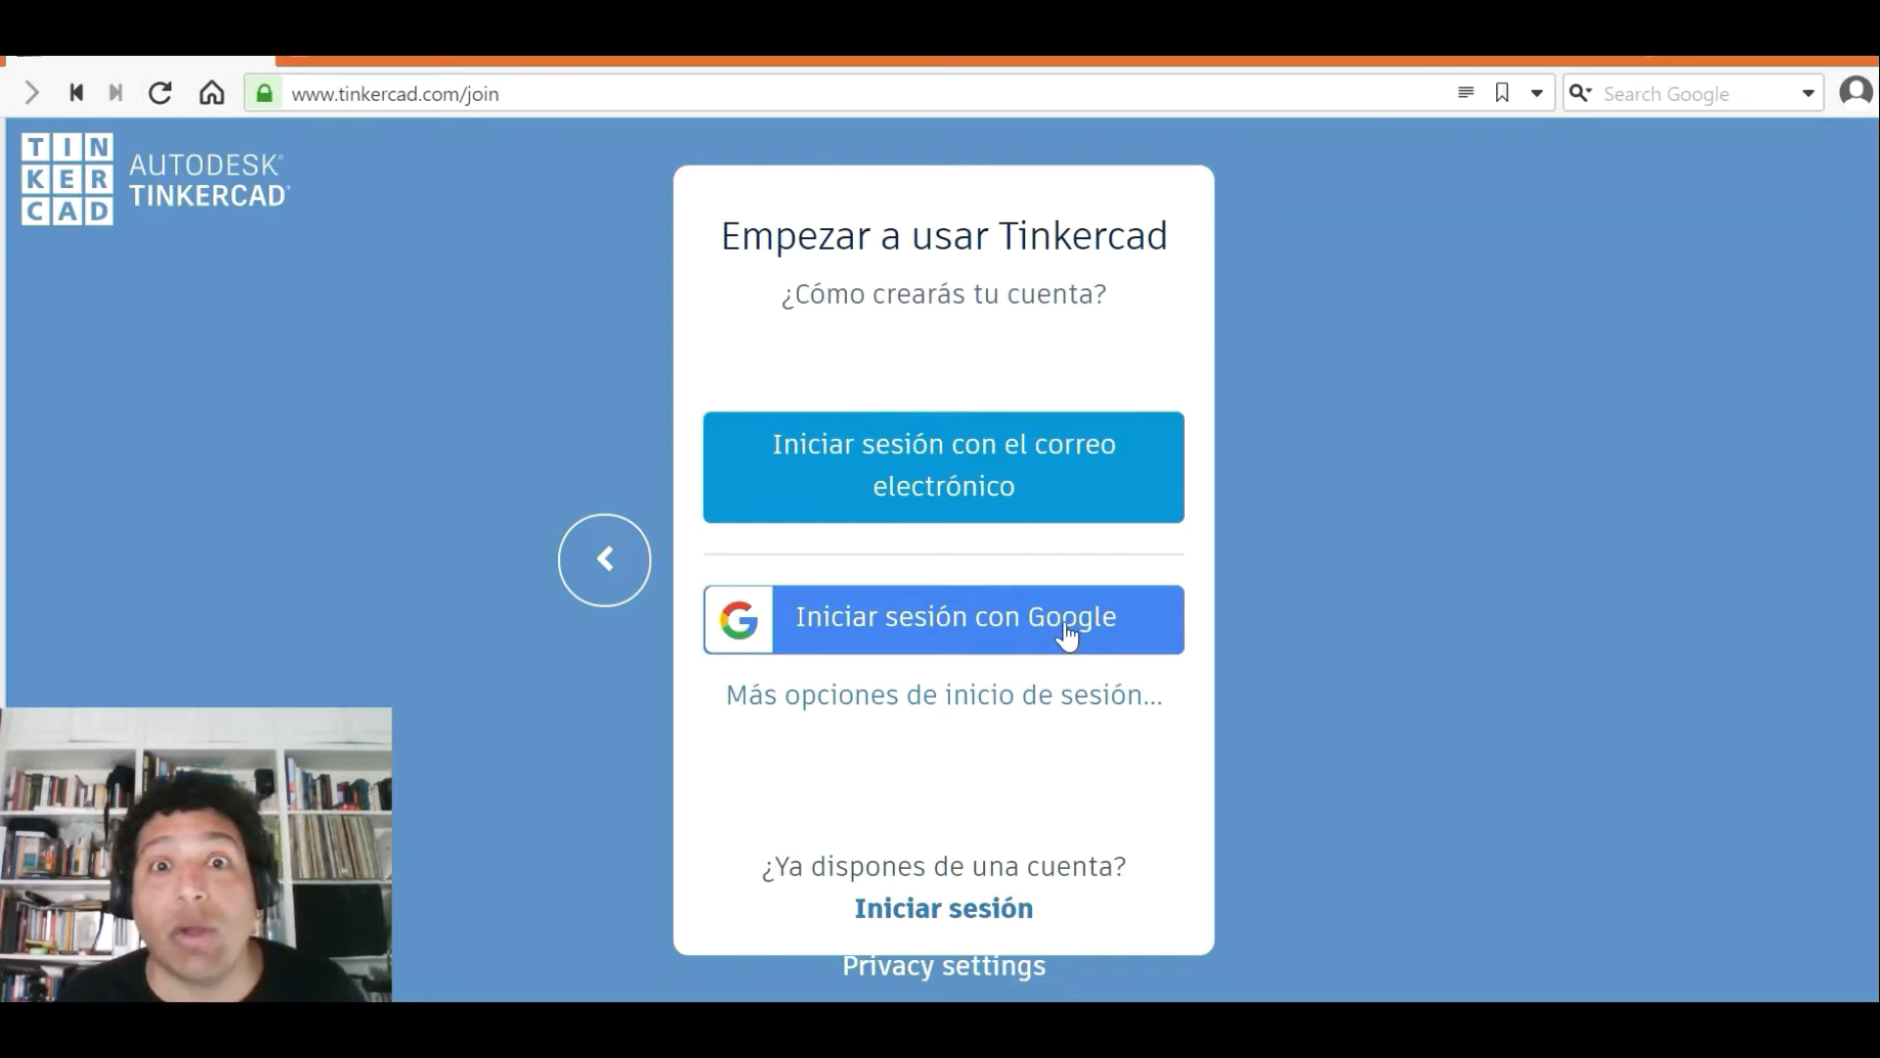
left_click(1022, 487)
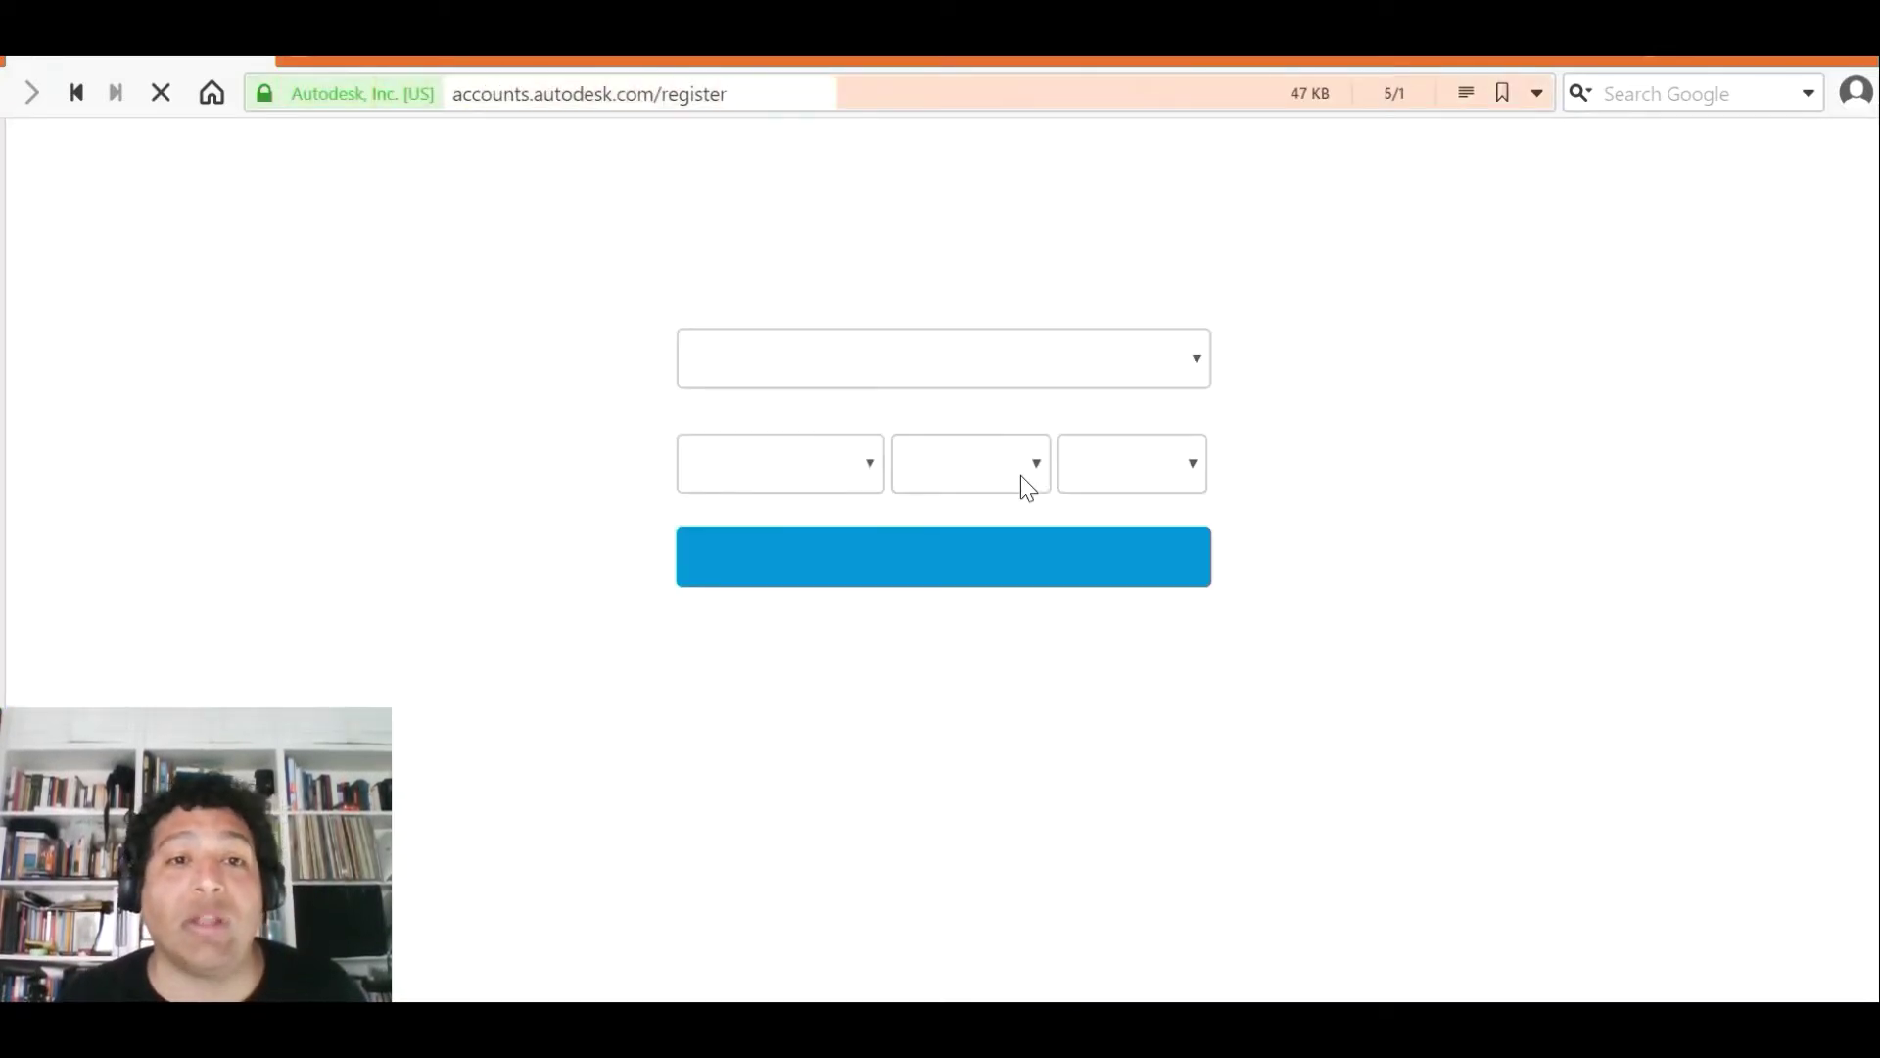
- Set the country of the new account to Spain
left_click(1196, 360)
scroll(890, 617, "up", 1)
scroll(865, 705, "down", 5)
scroll(865, 709, "up", 13)
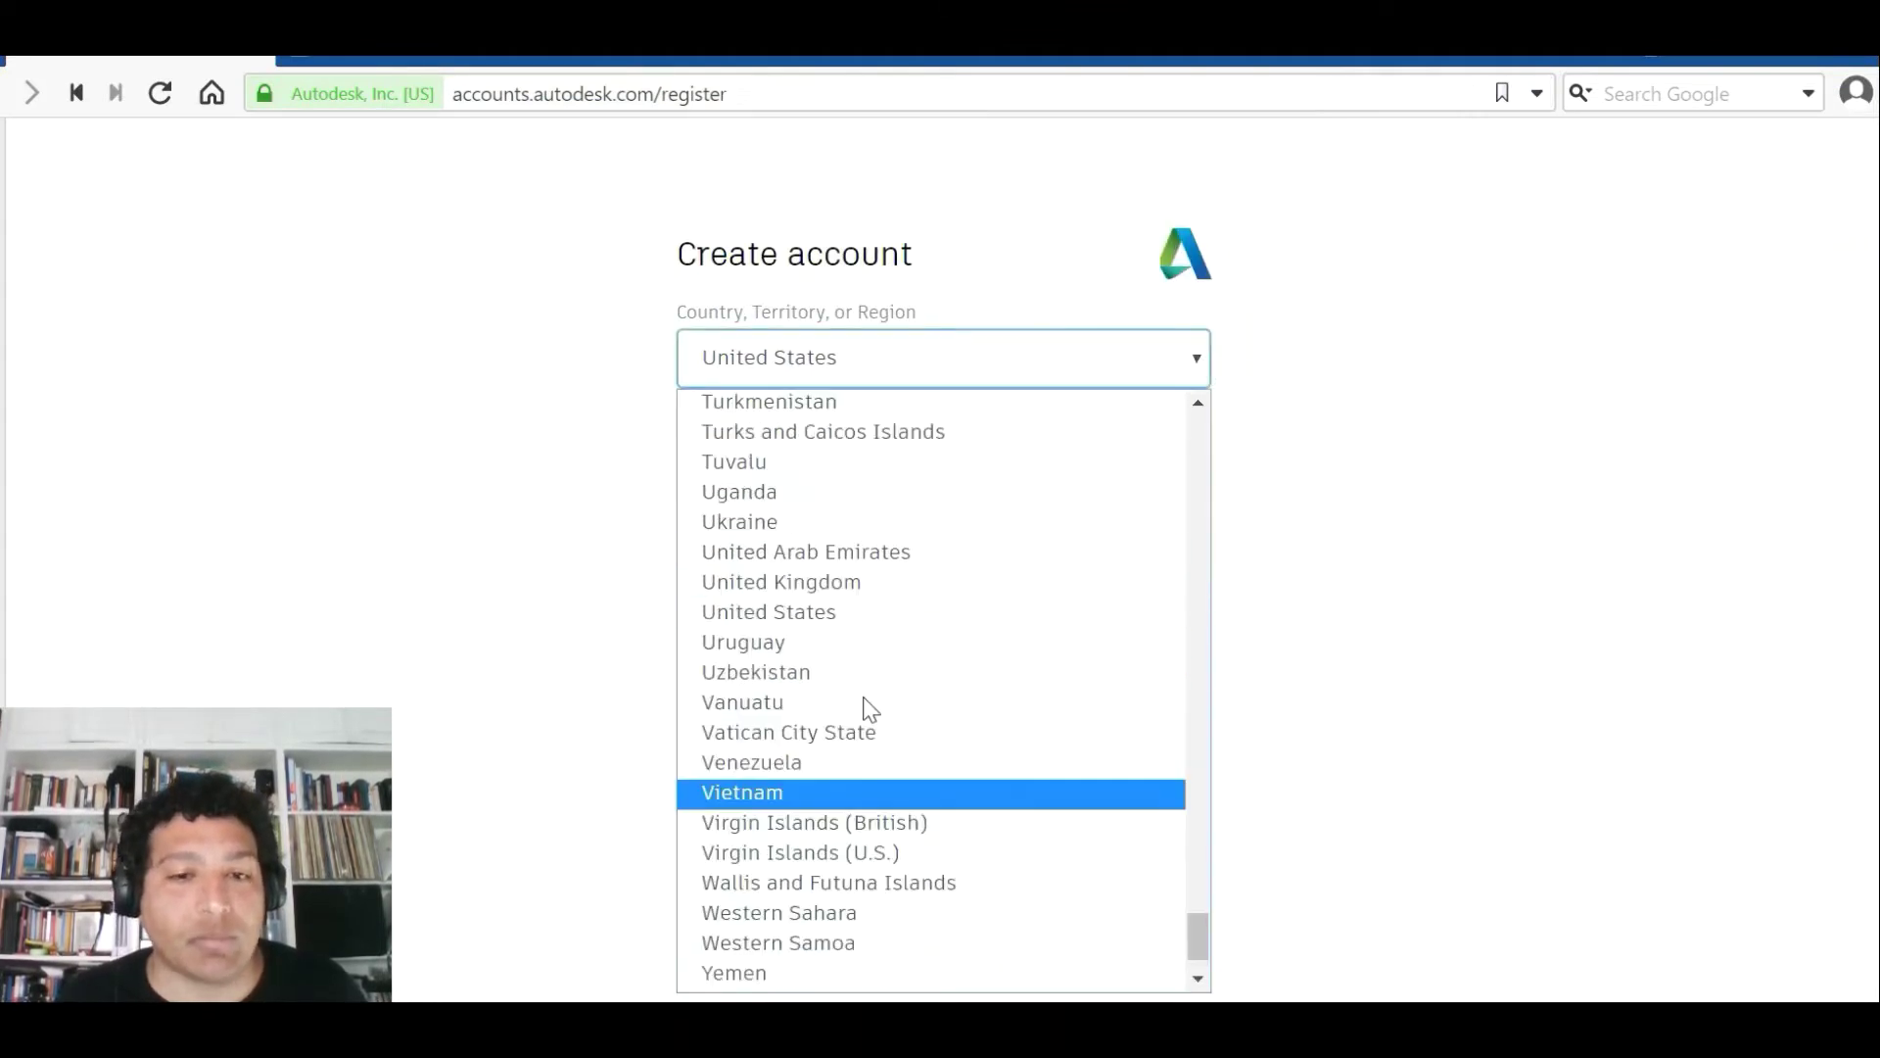
scroll(777, 615, "up", 10)
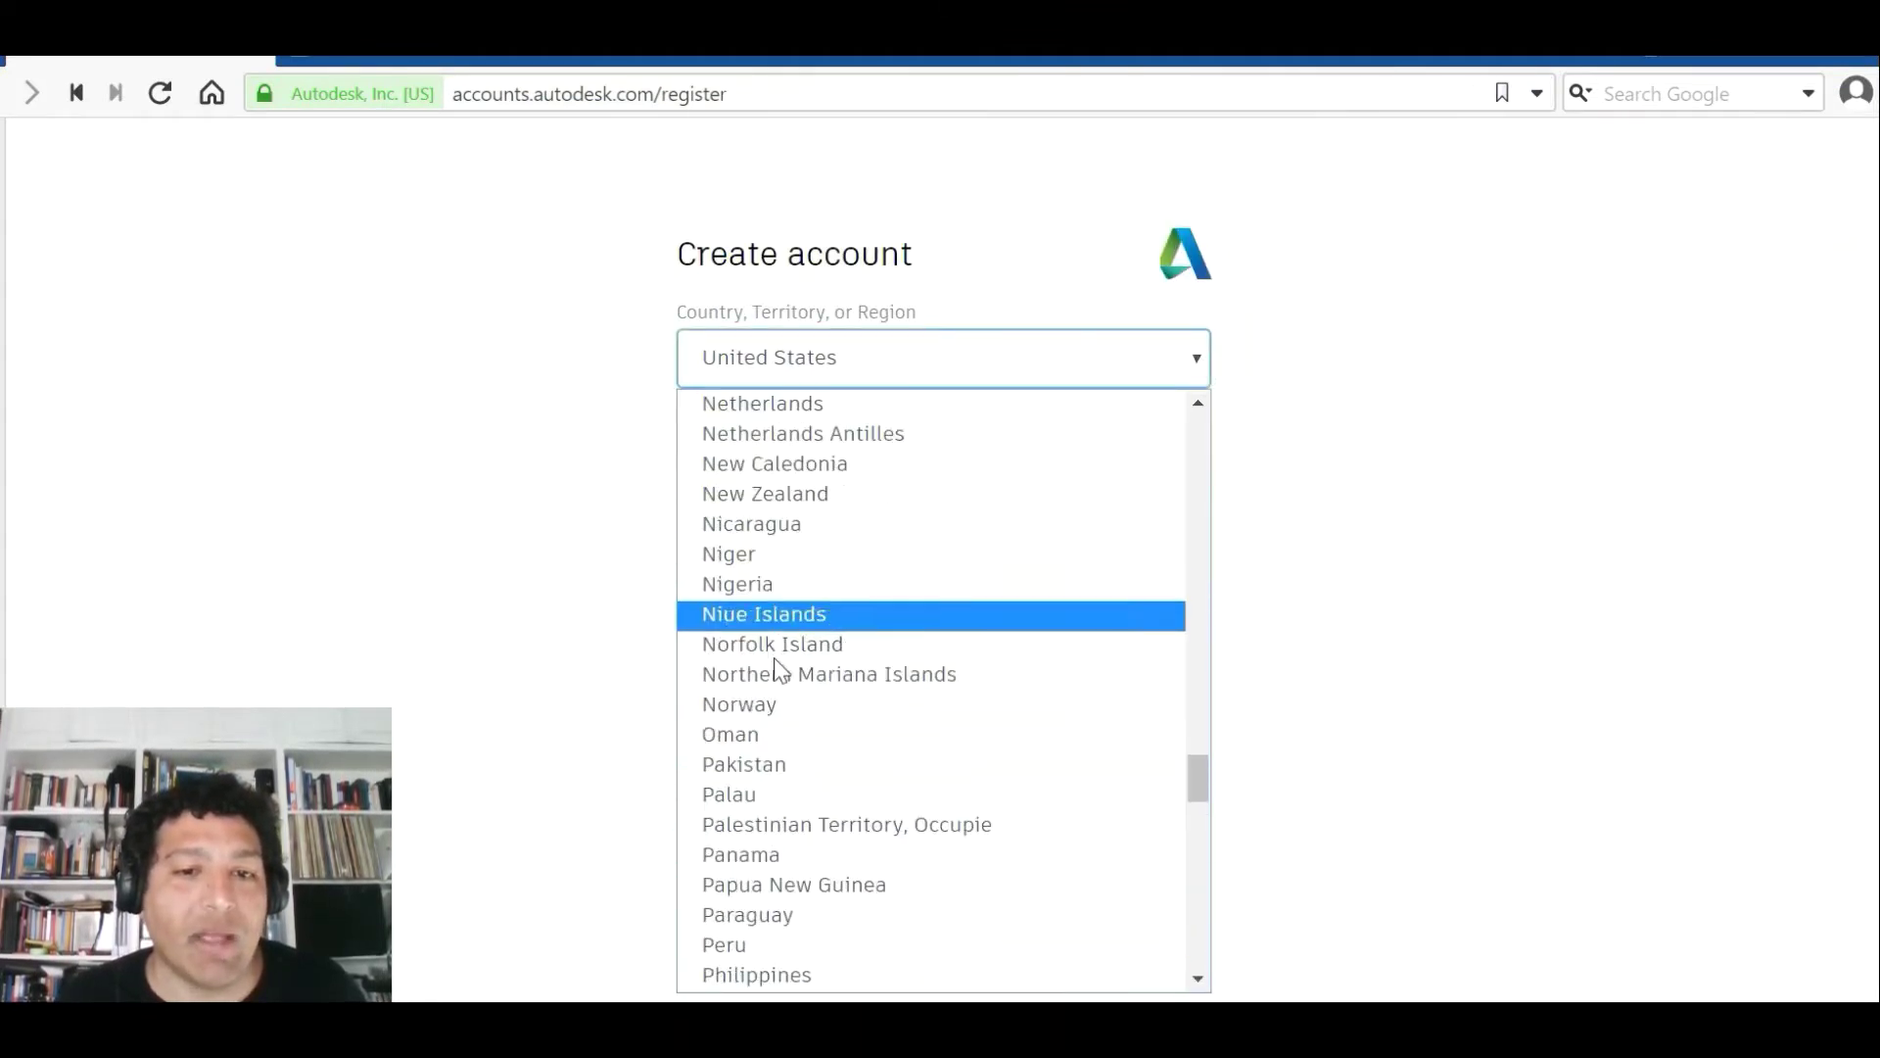
scroll(779, 662, "down", 3)
scroll(778, 686, "down", 3)
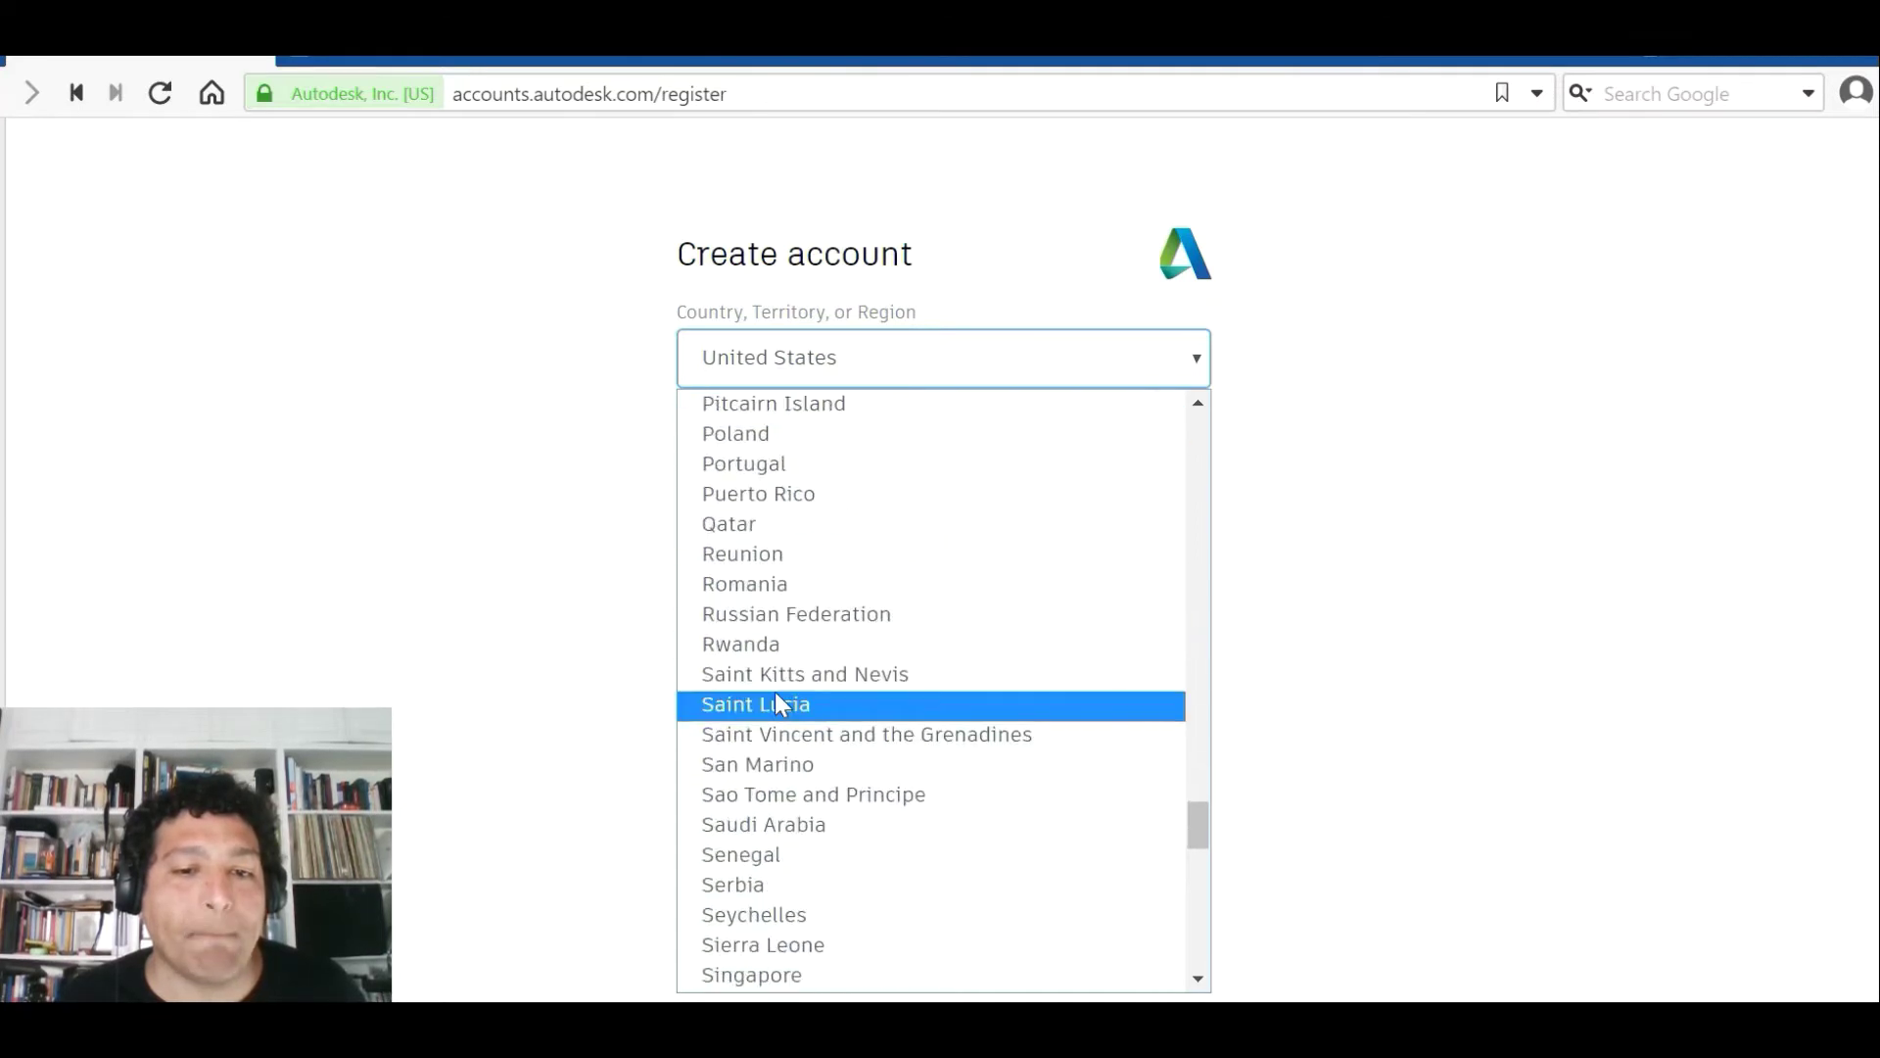
scroll(779, 705, "down", 3)
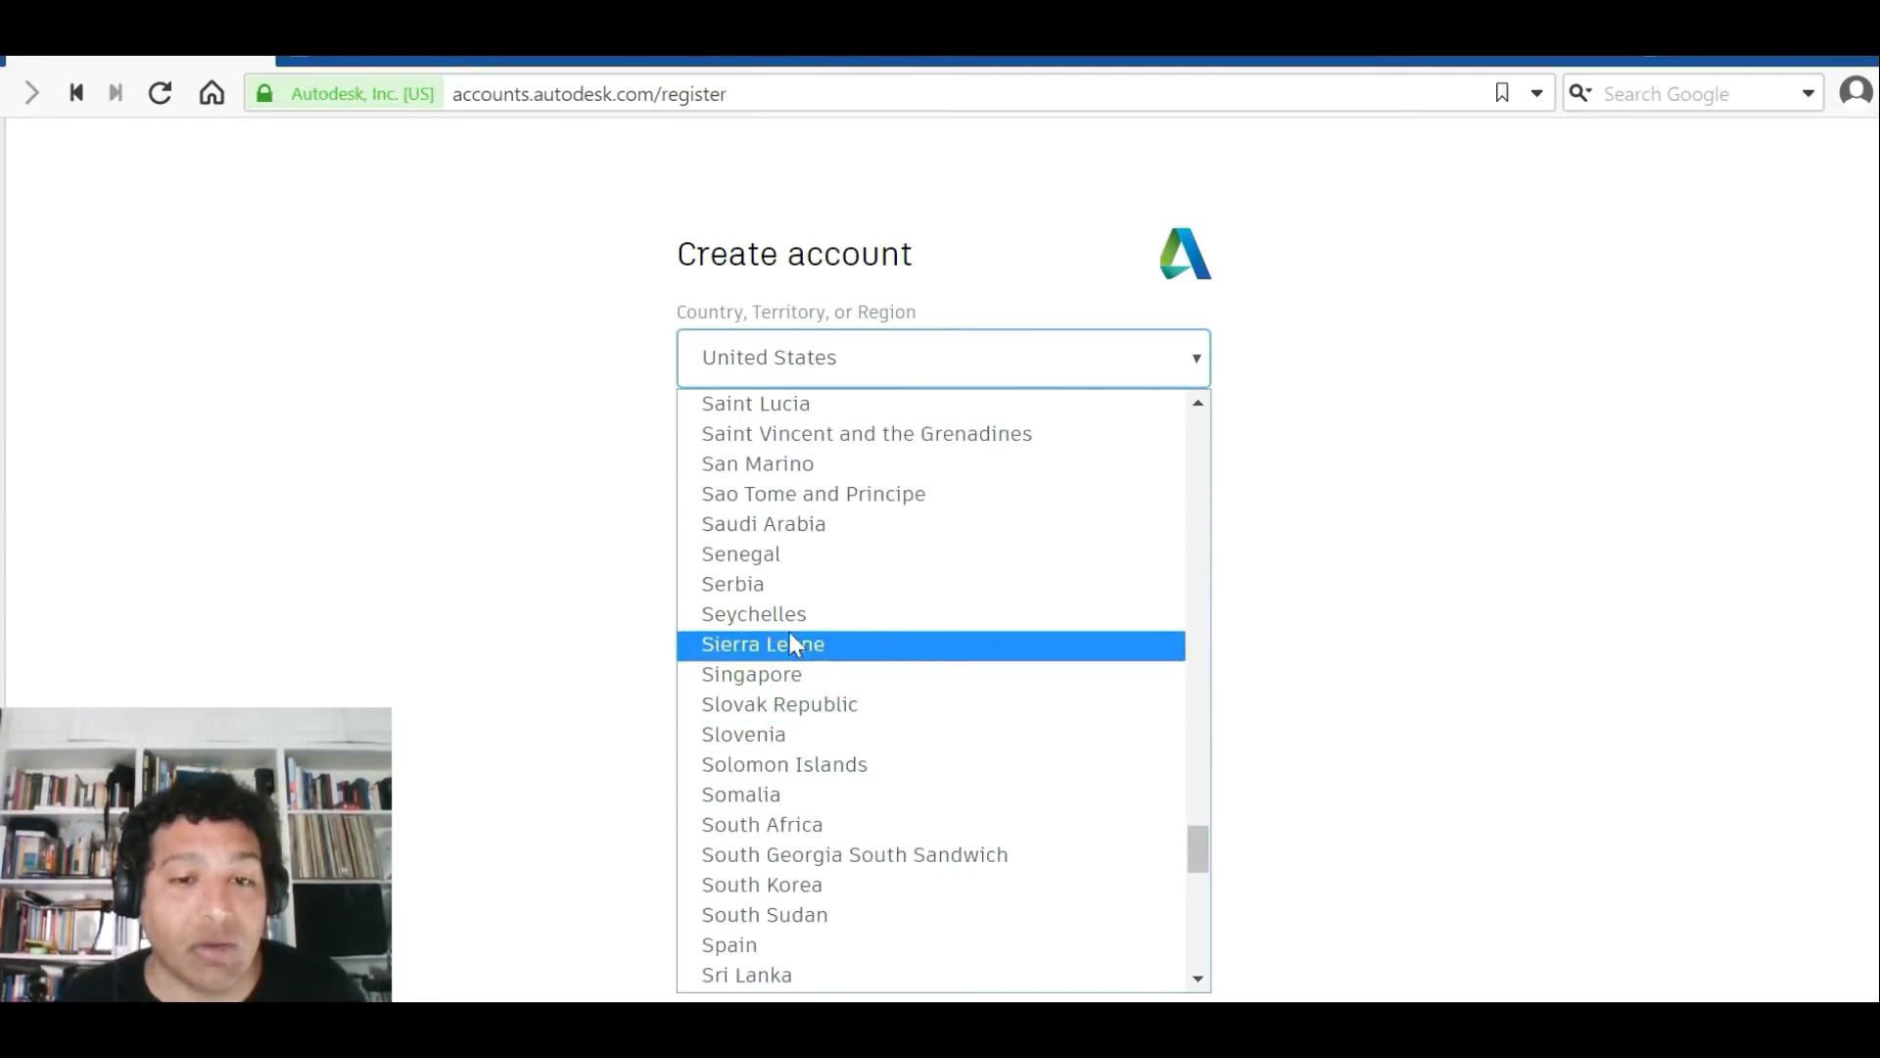
left_click(750, 944)
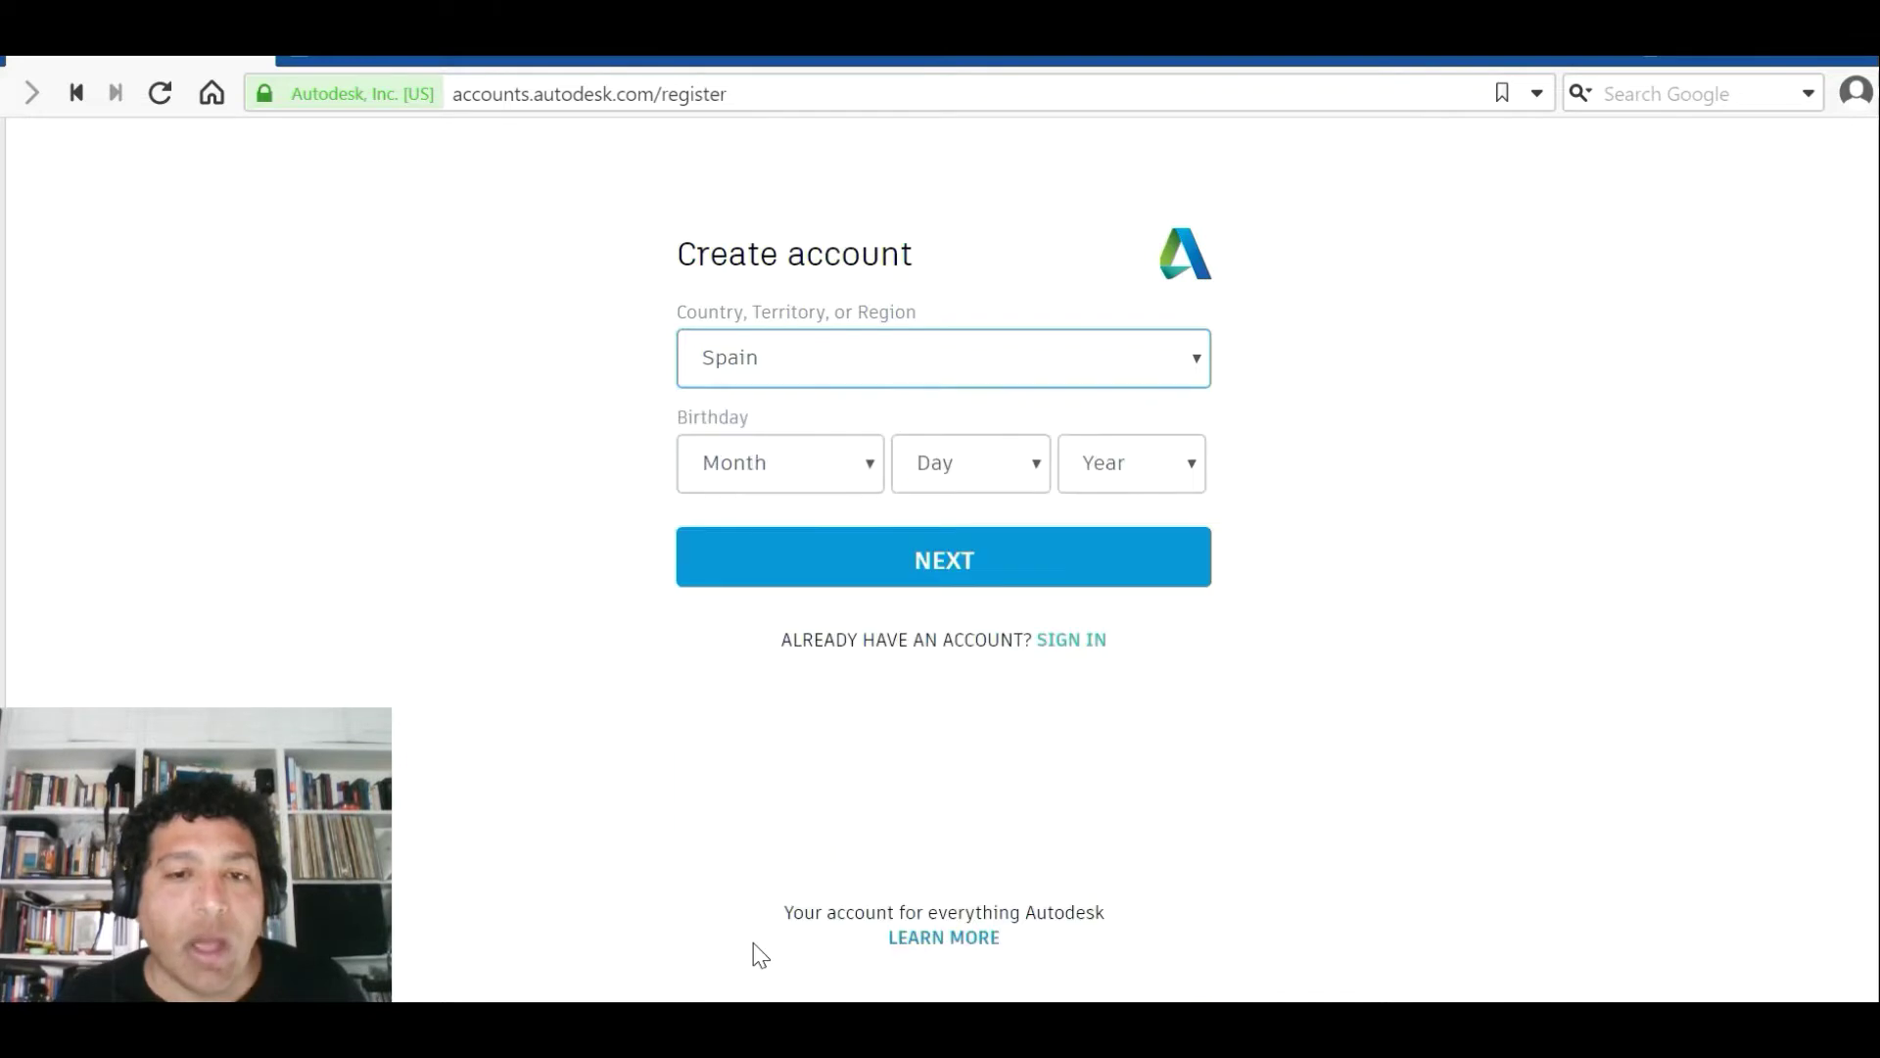
- Fill in the month, day and year of the birthday and continue to the email and password form
left_click(830, 477)
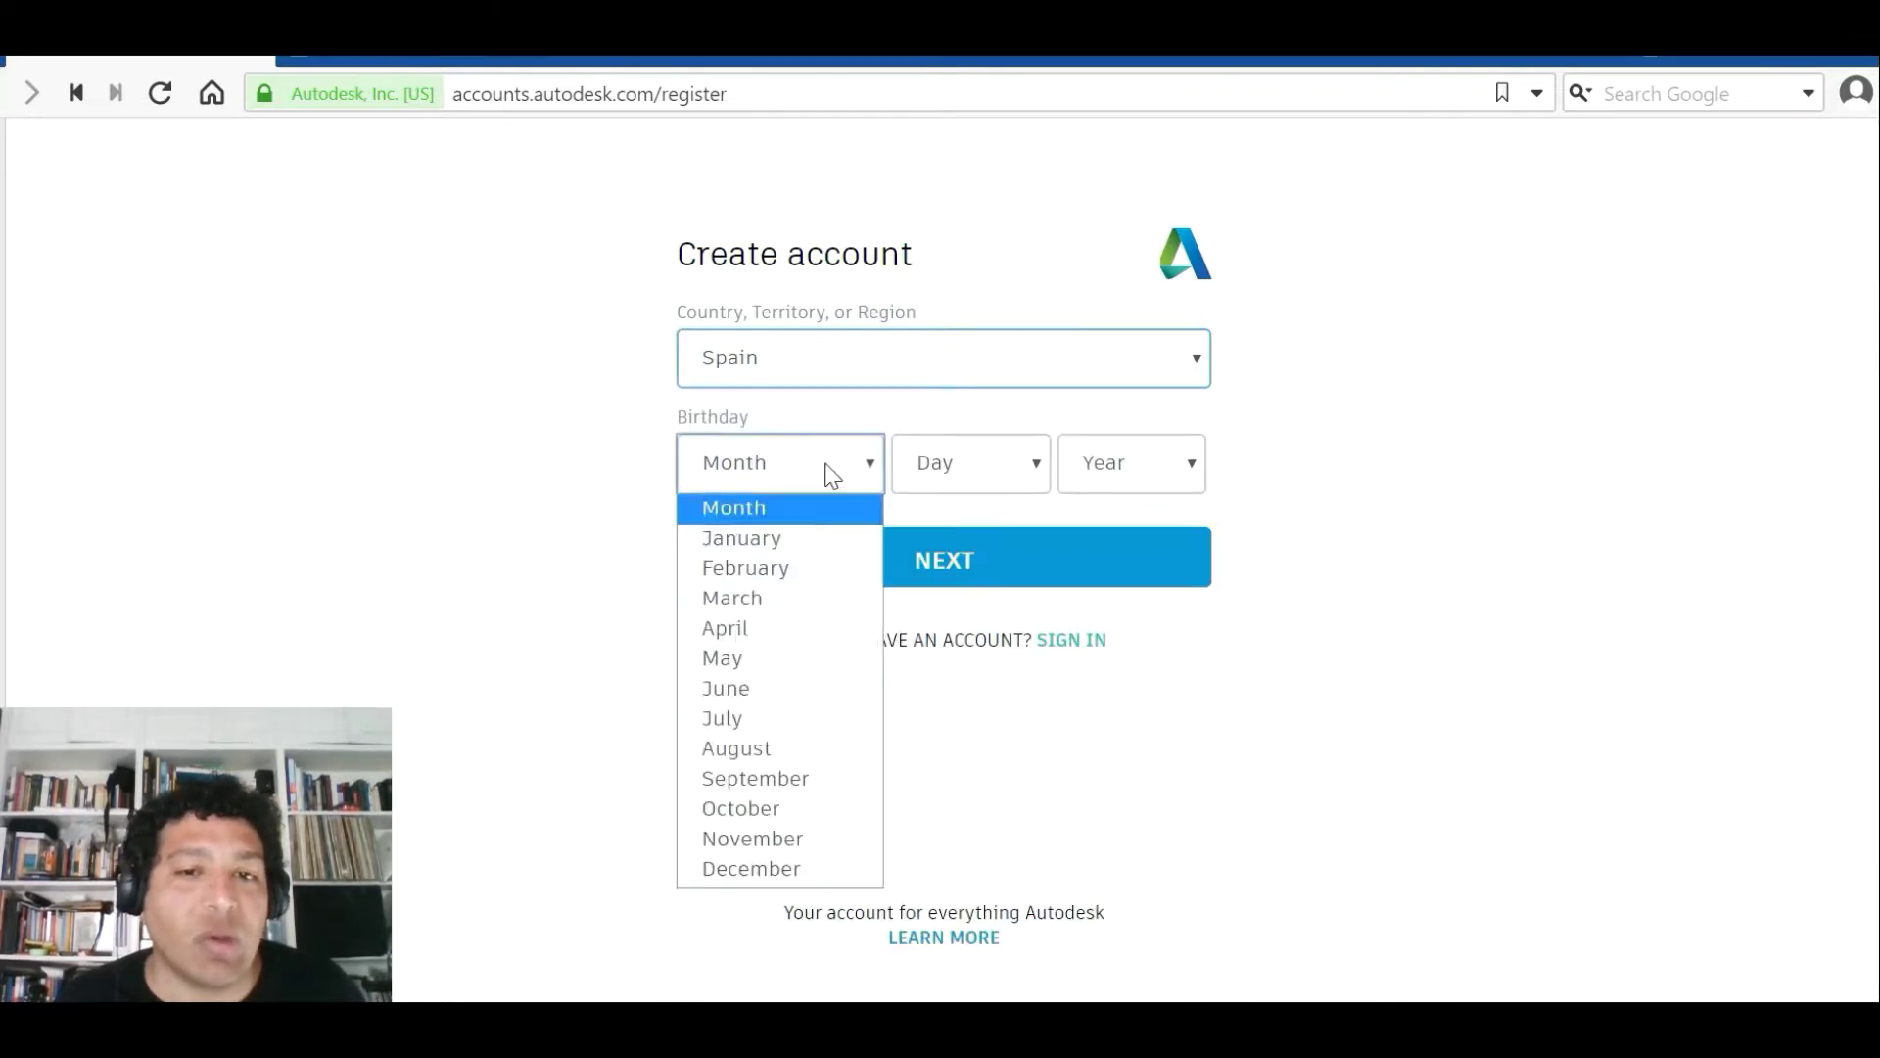
left_click(764, 578)
left_click(985, 466)
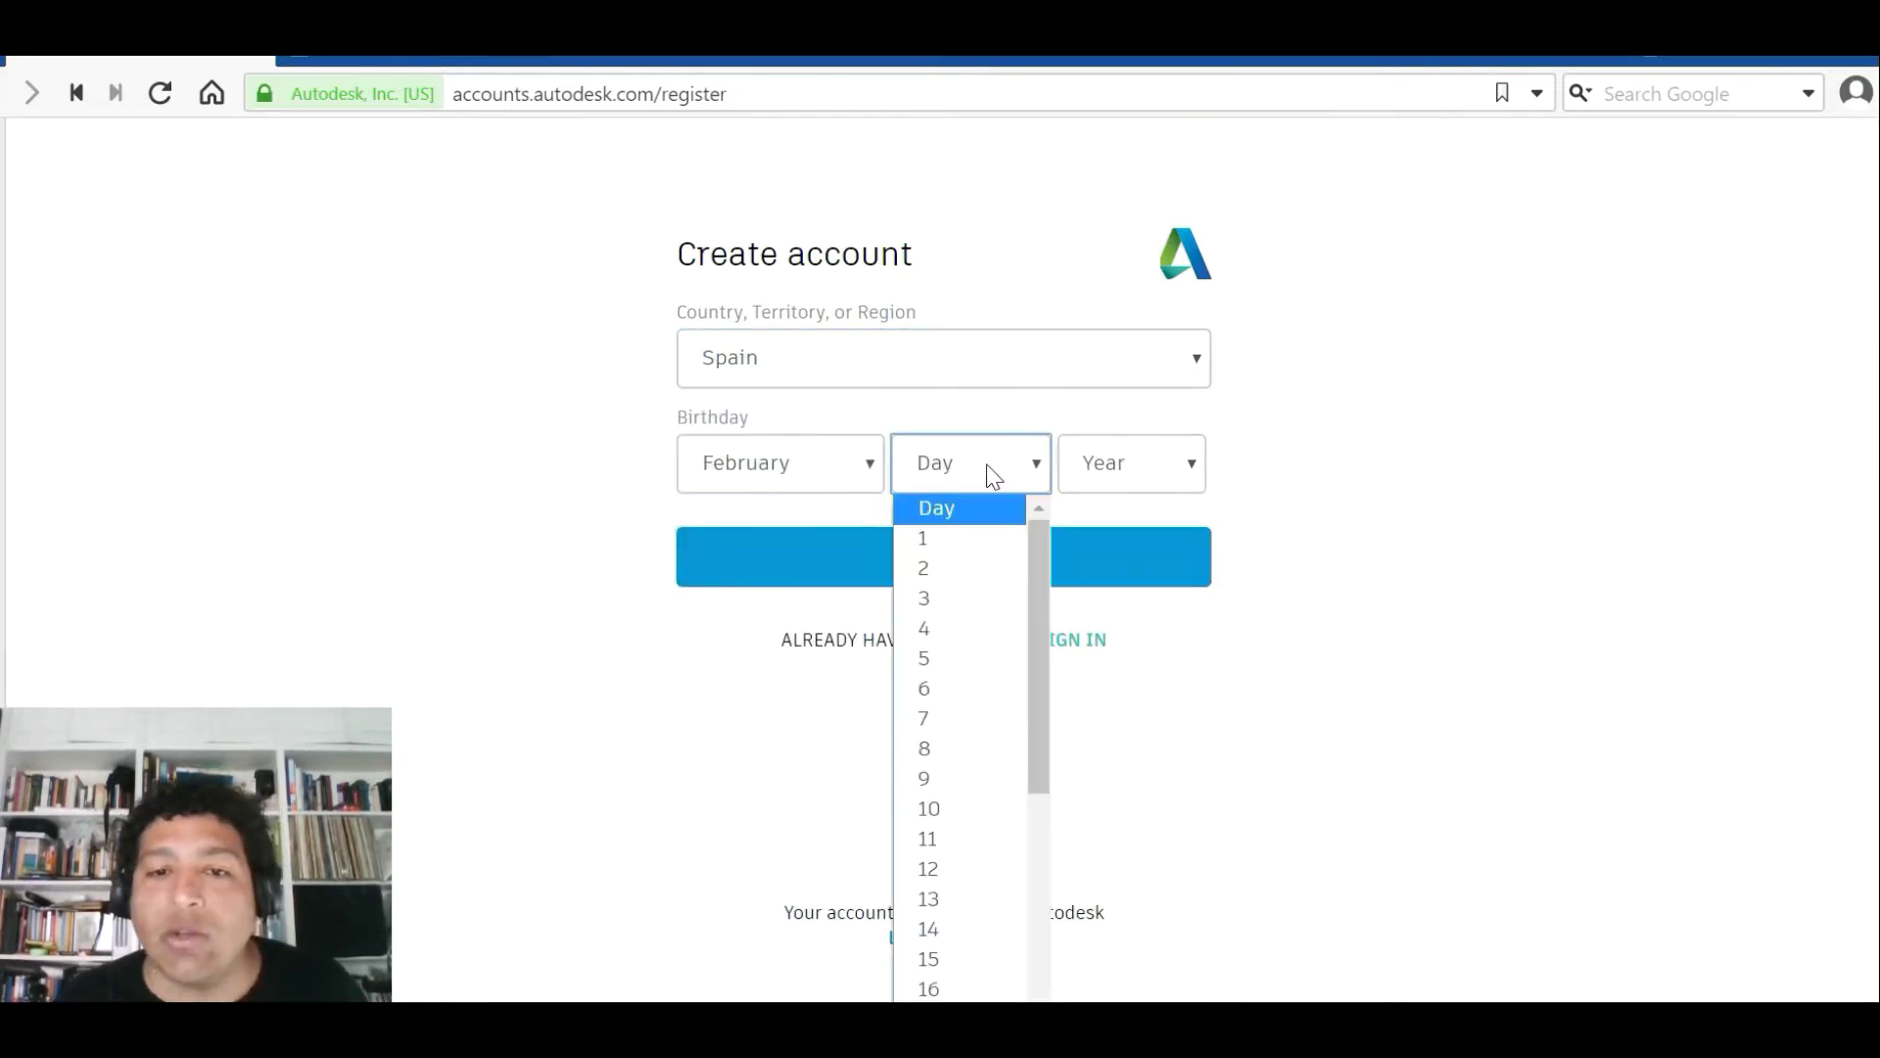
scroll(983, 654, "down", 3)
scroll(980, 655, "down", 2)
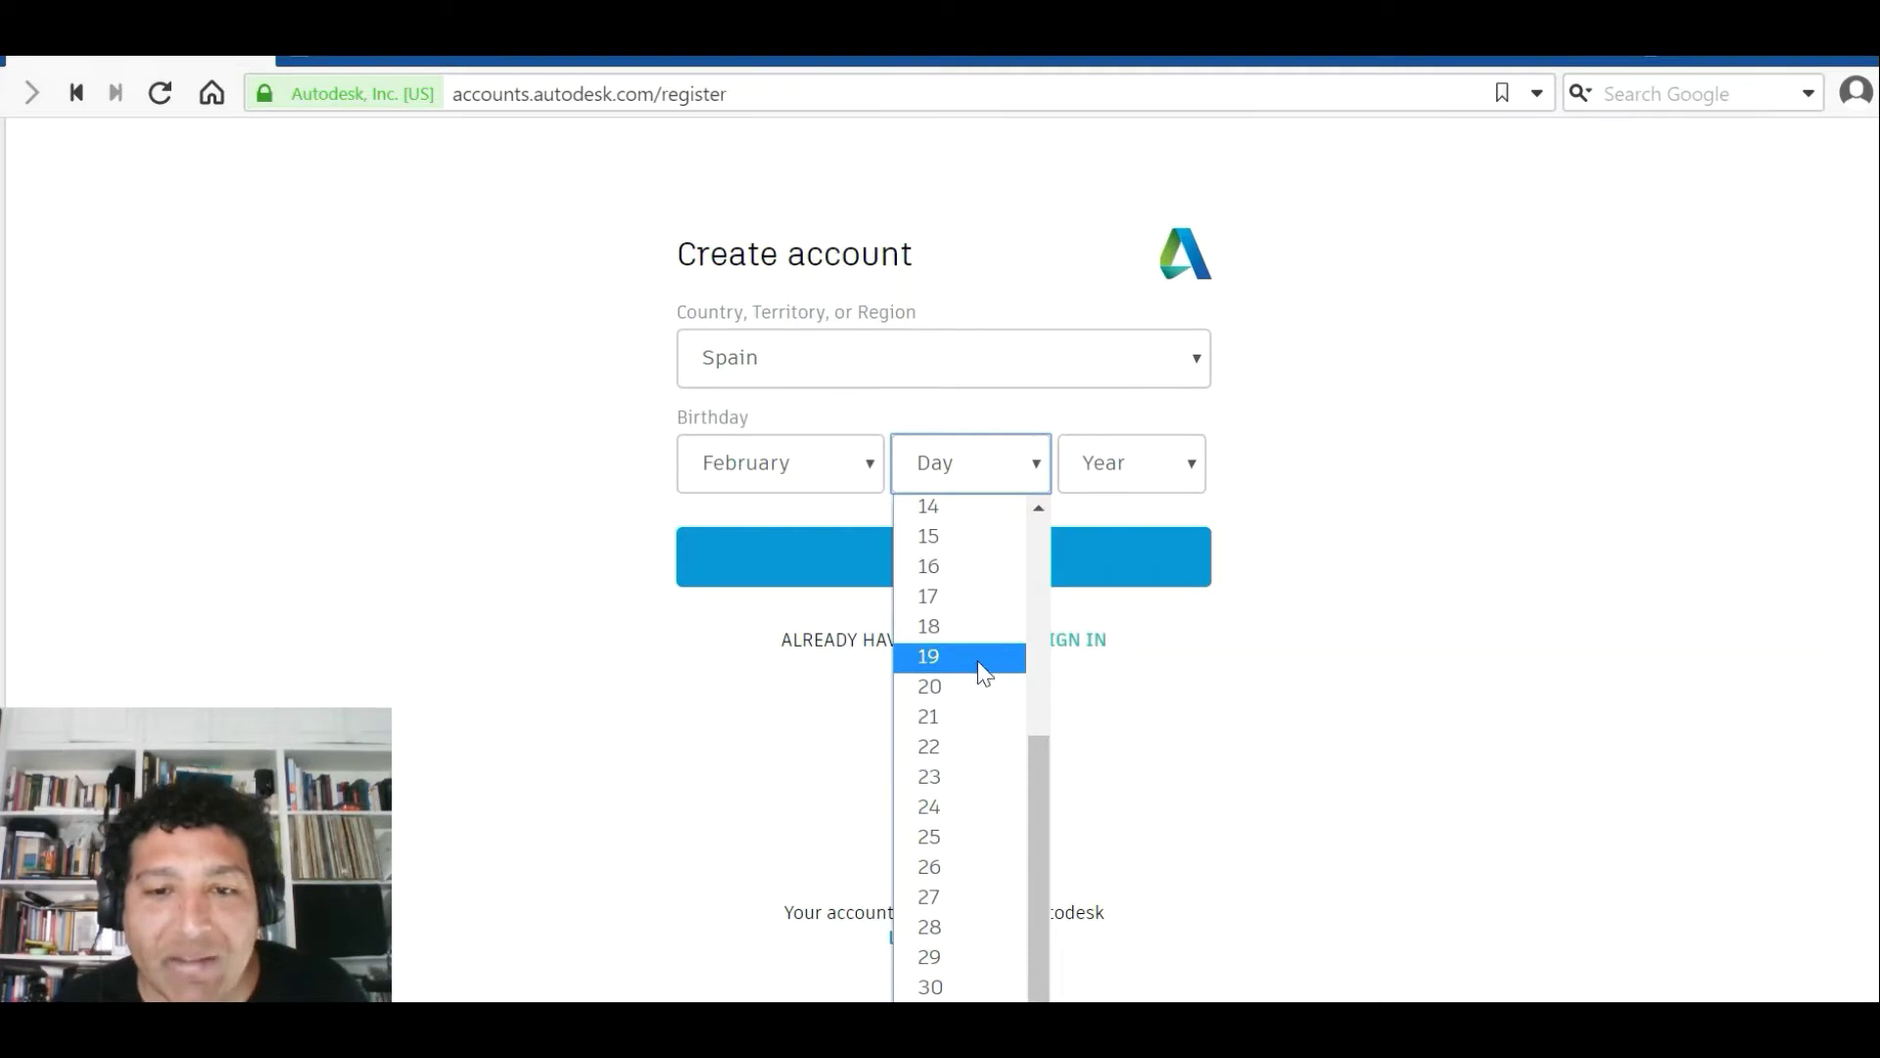
left_click(948, 864)
left_click(1184, 467)
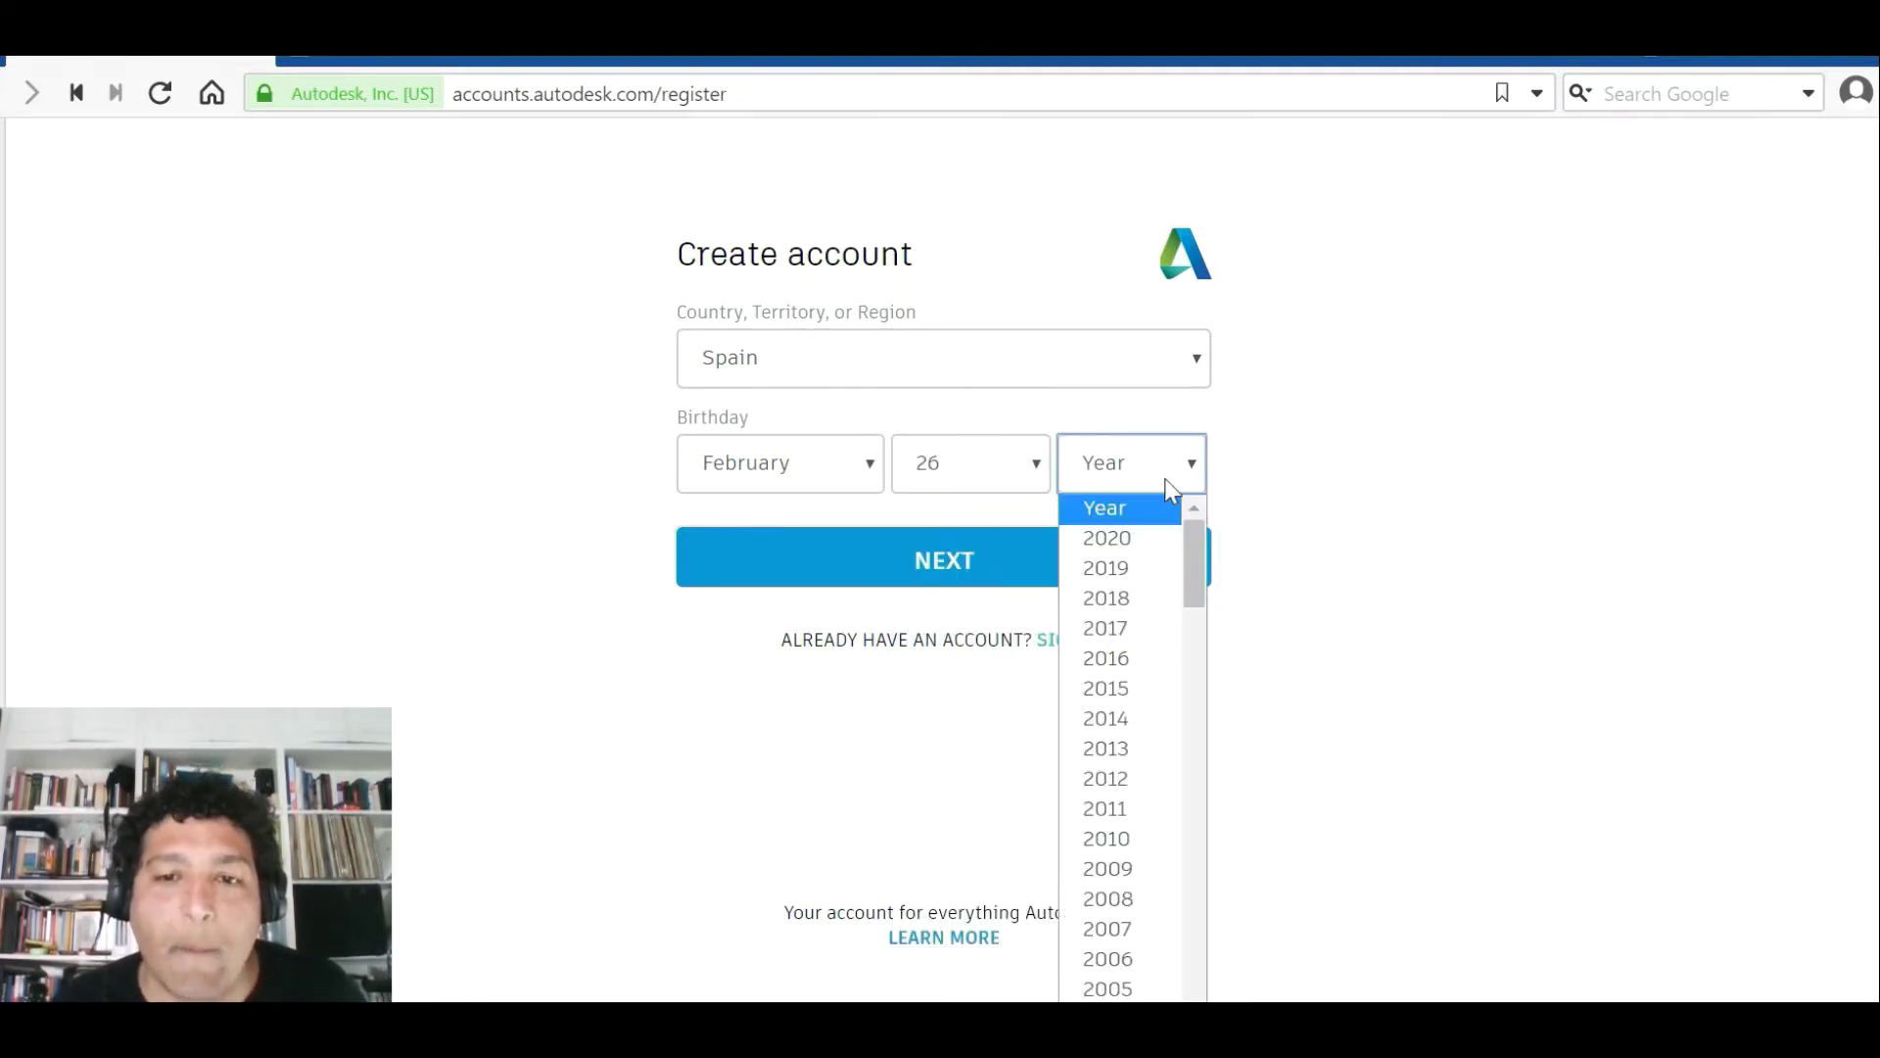
scroll(1136, 627, "down", 15)
scroll(1138, 636, "up", 10)
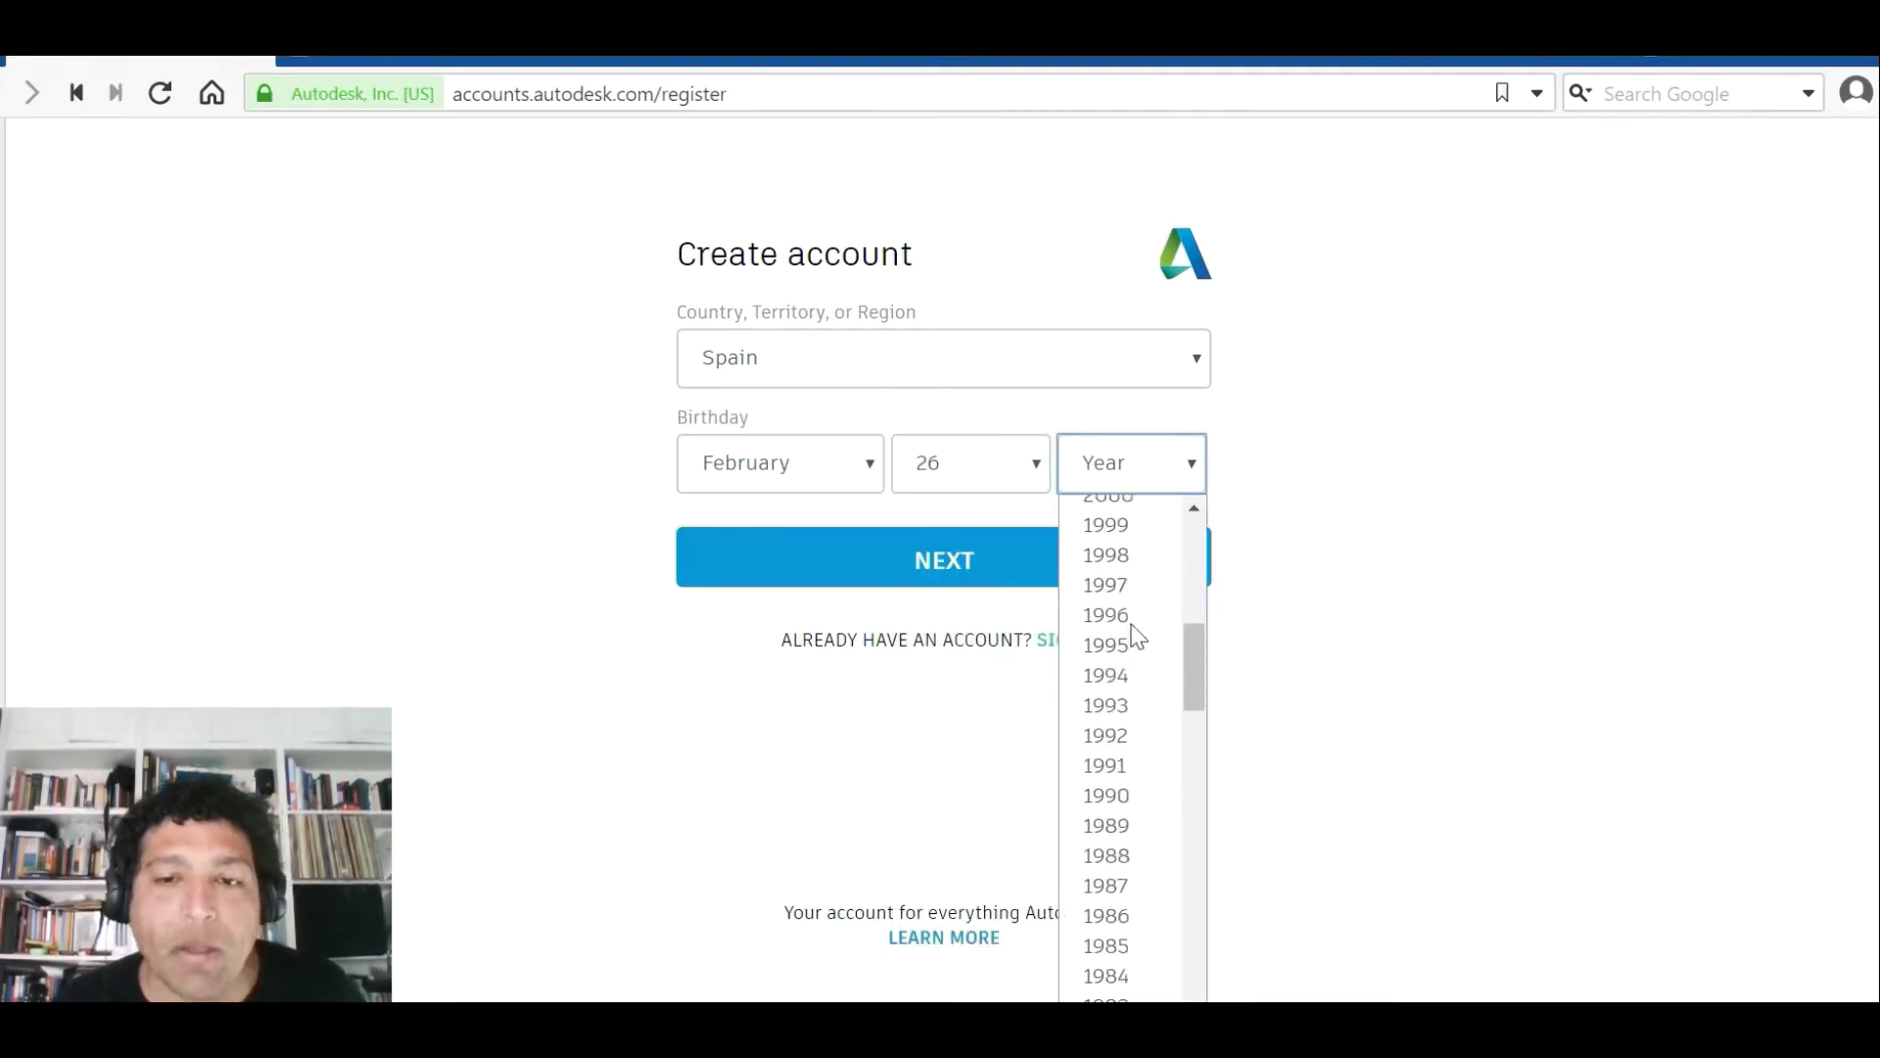
scroll(1144, 629, "down", 3)
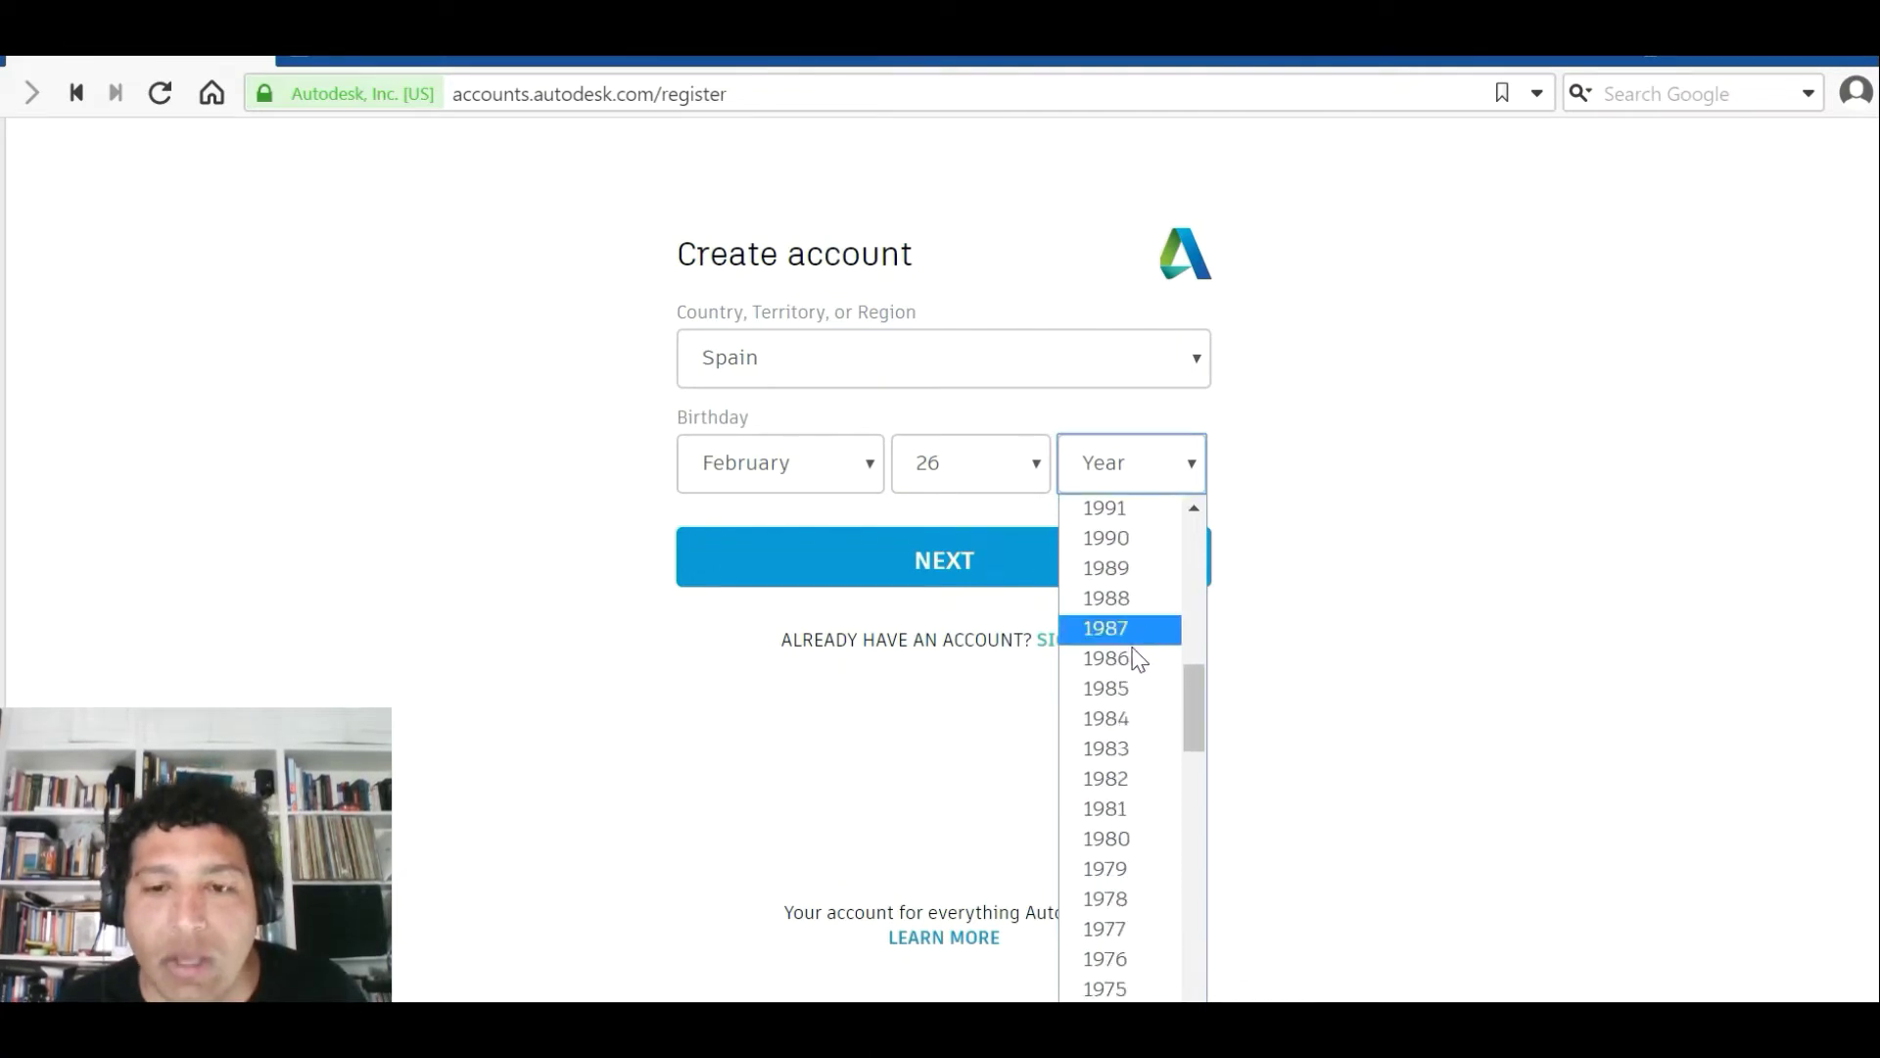
left_click(1119, 750)
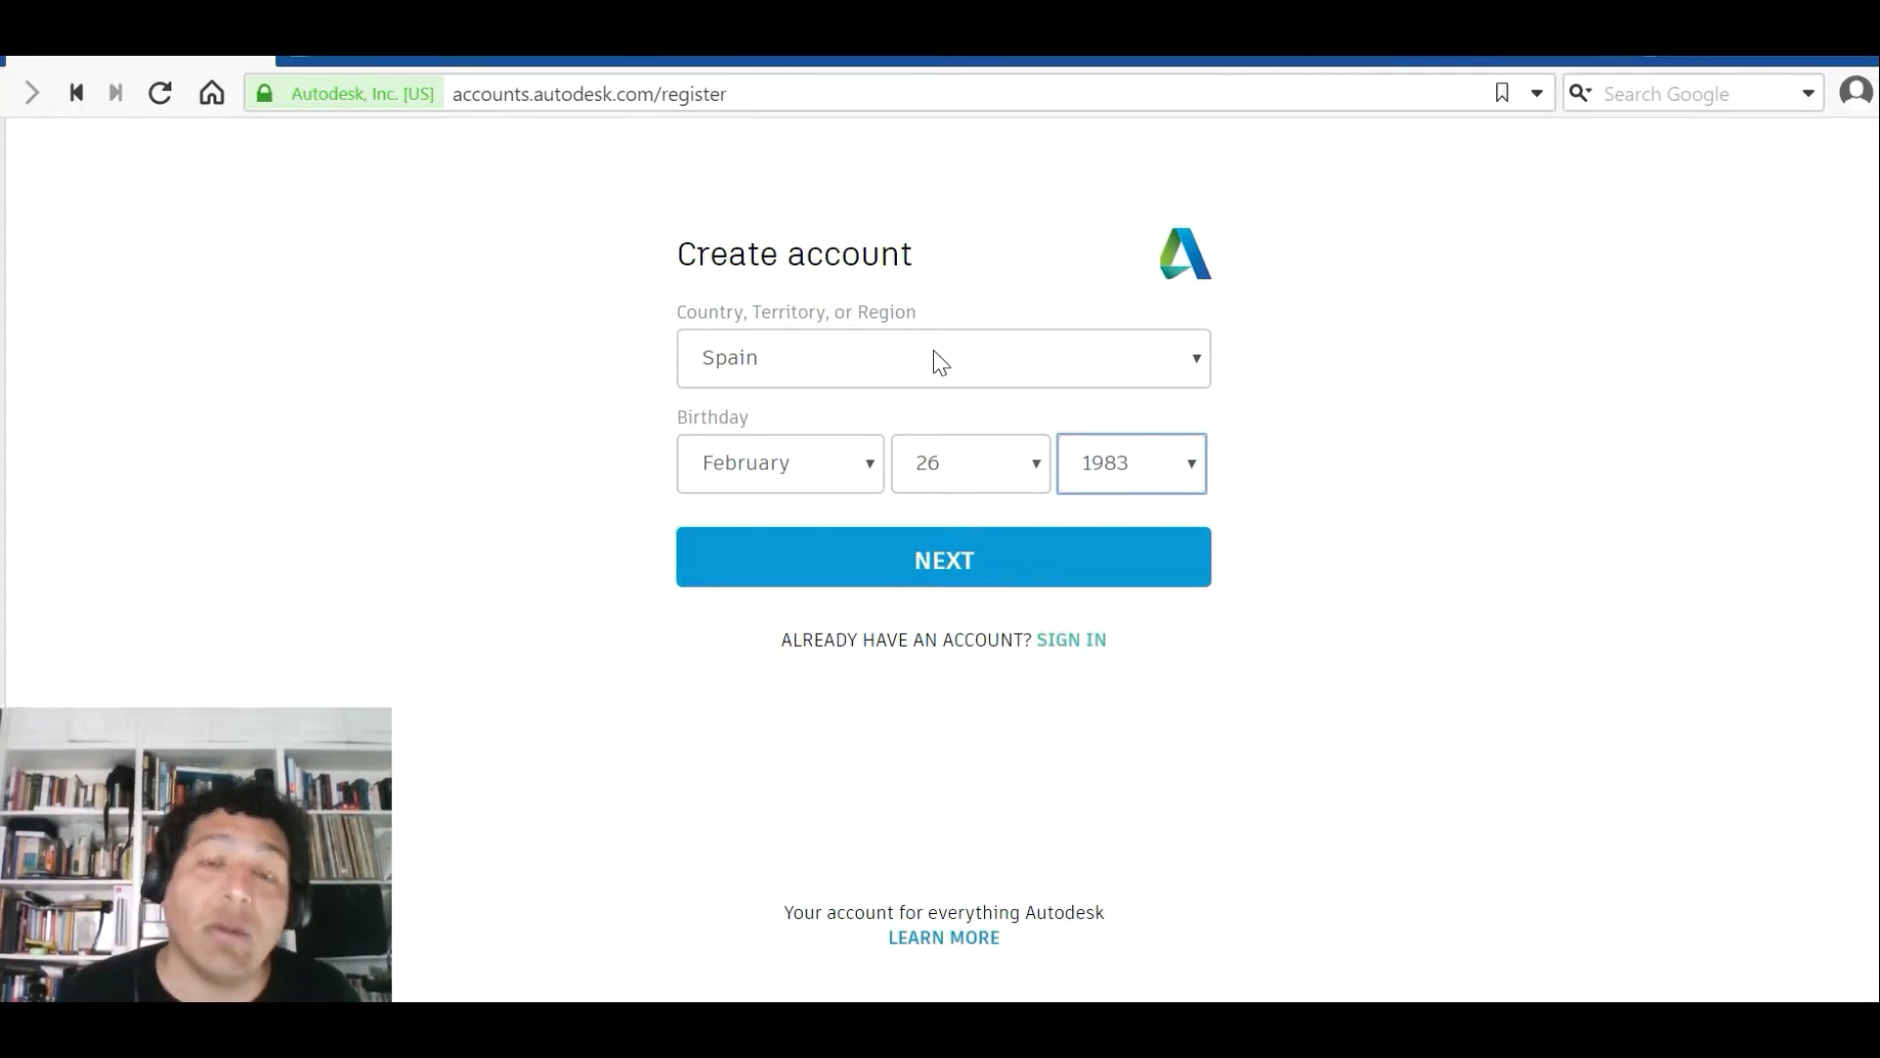
left_click(968, 570)
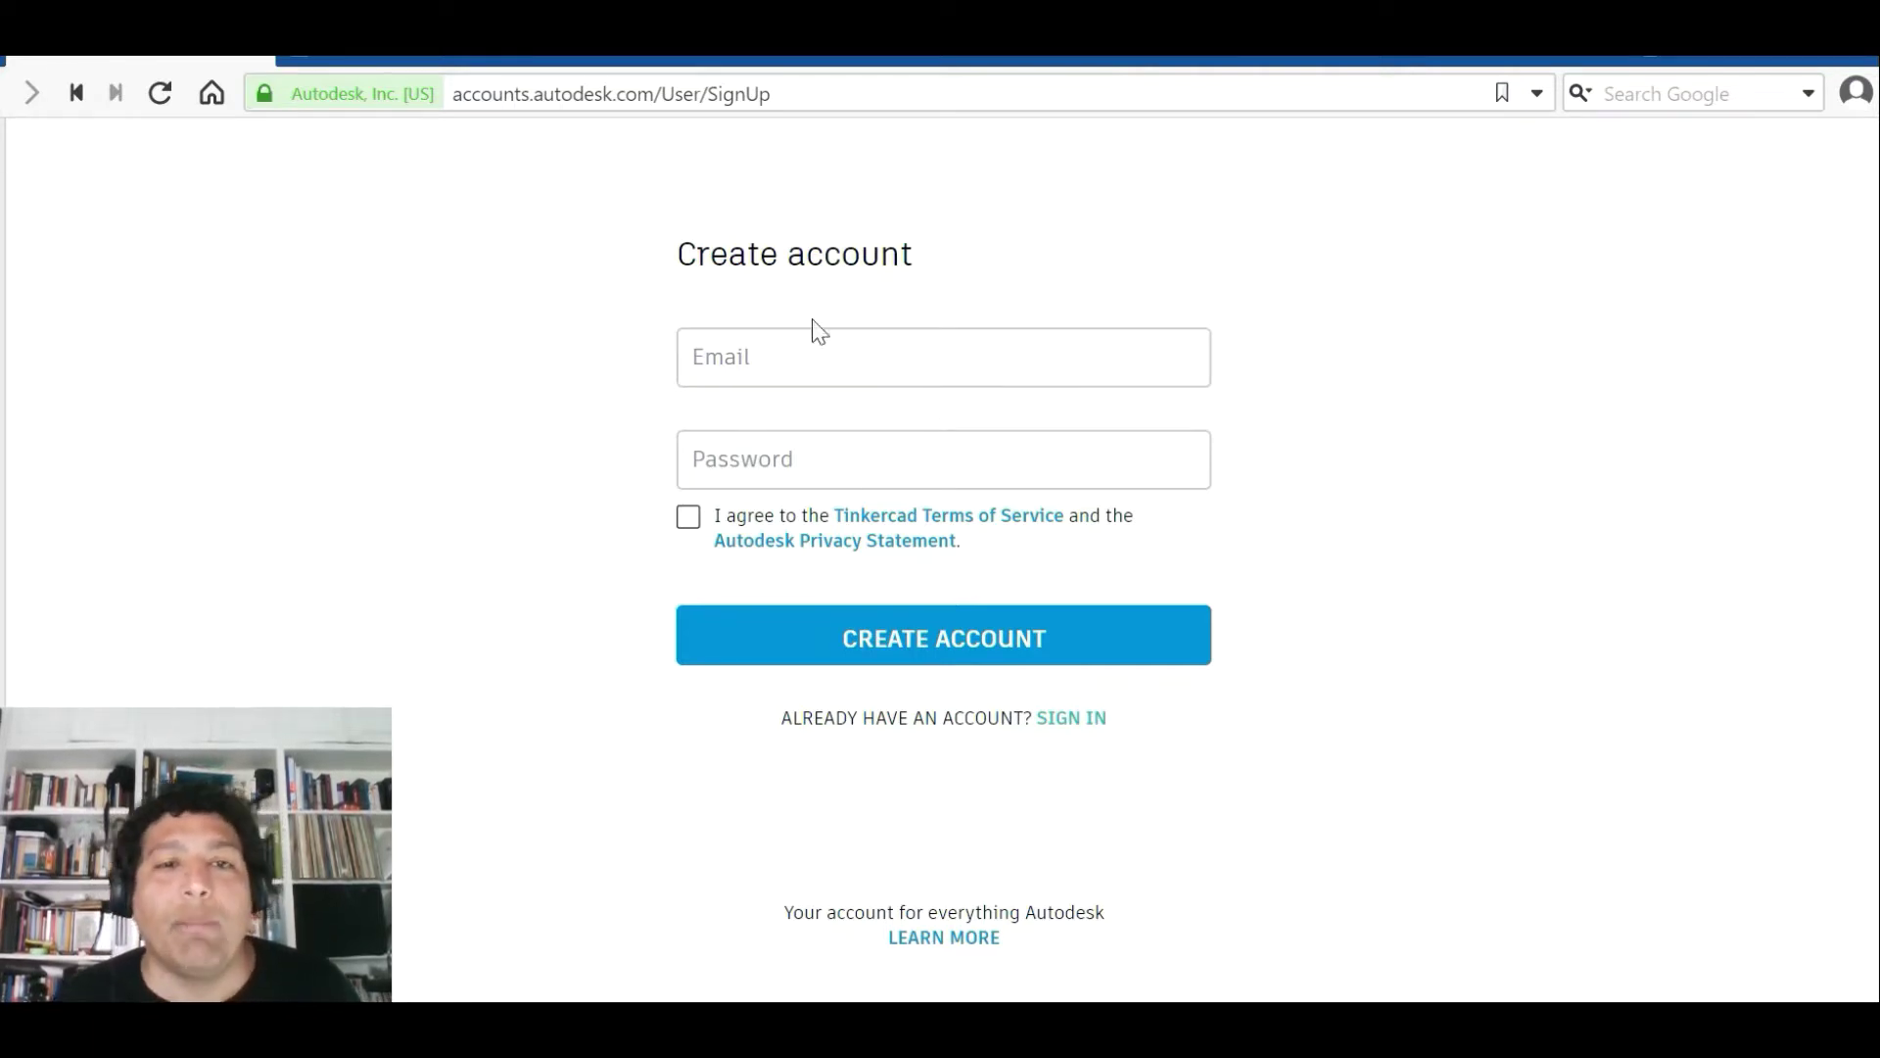
- Return to the tinkercad.com home page and sign in to an existing account by email or username
left_click(736, 93)
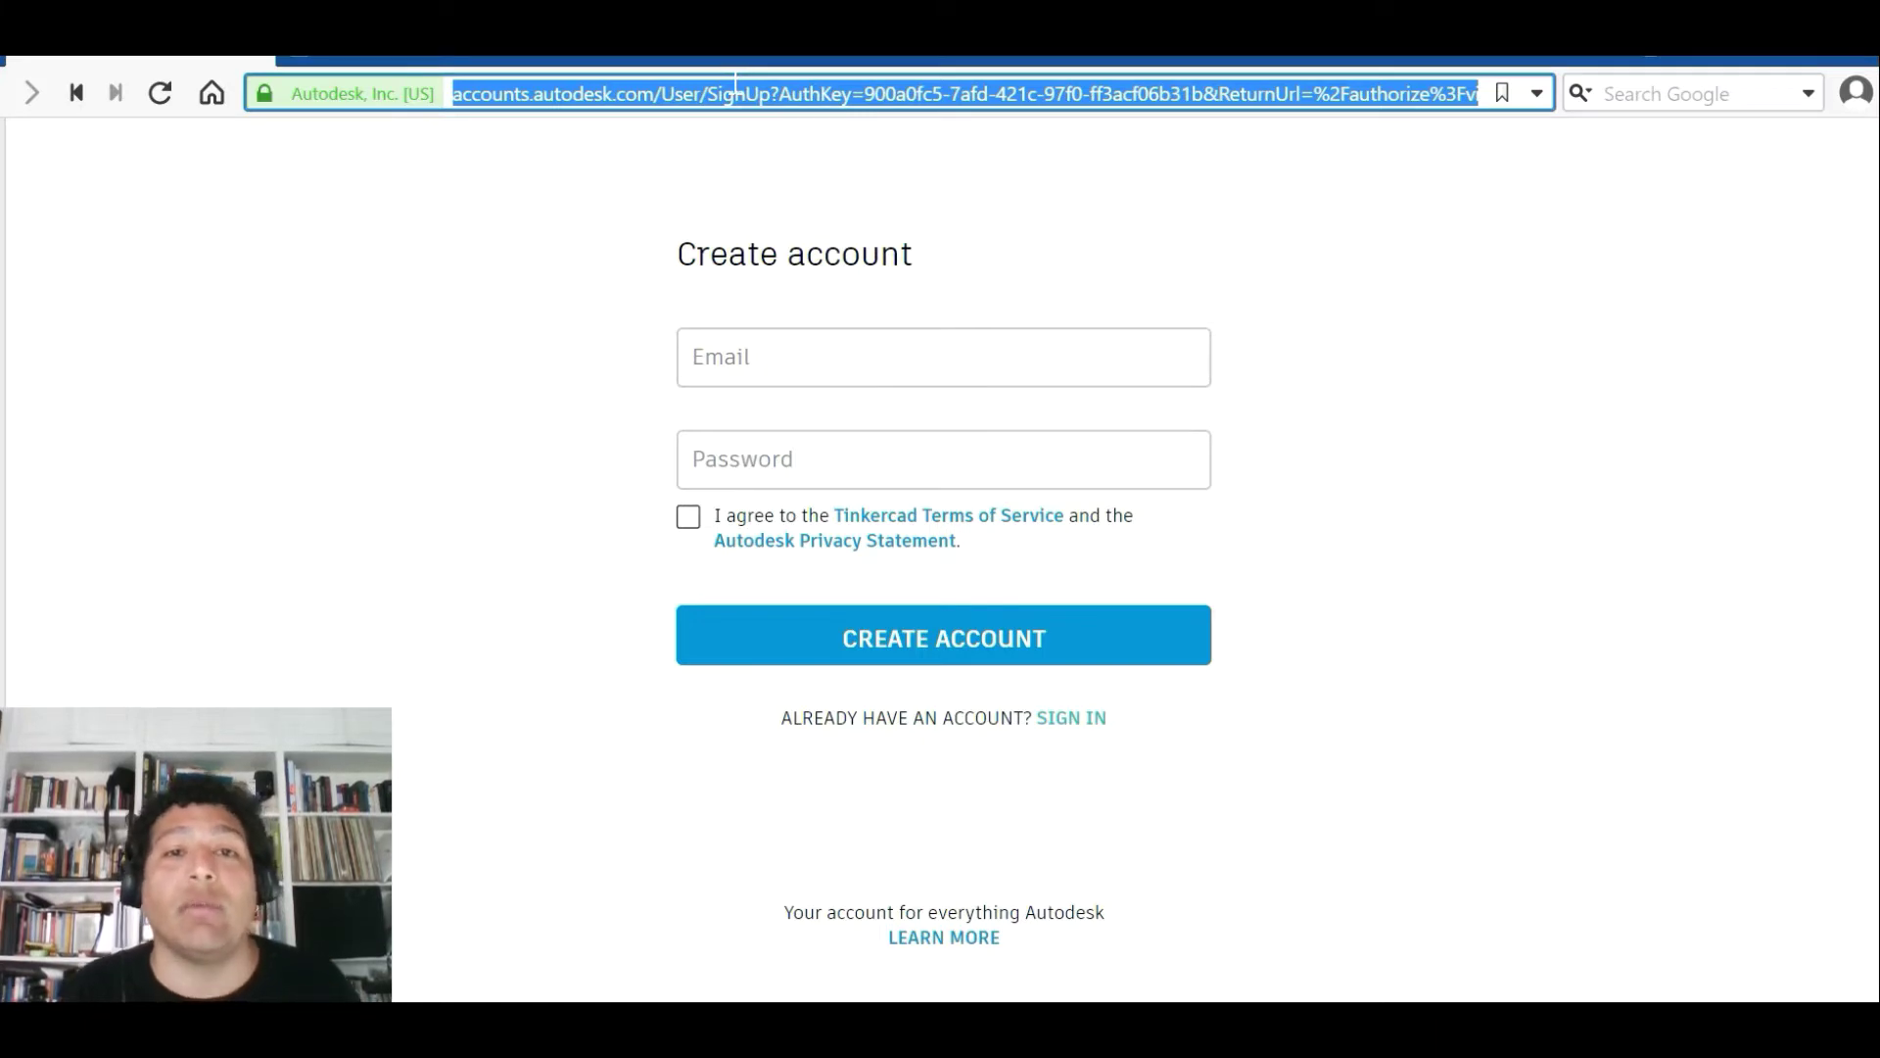
type("tinkercad.com/")
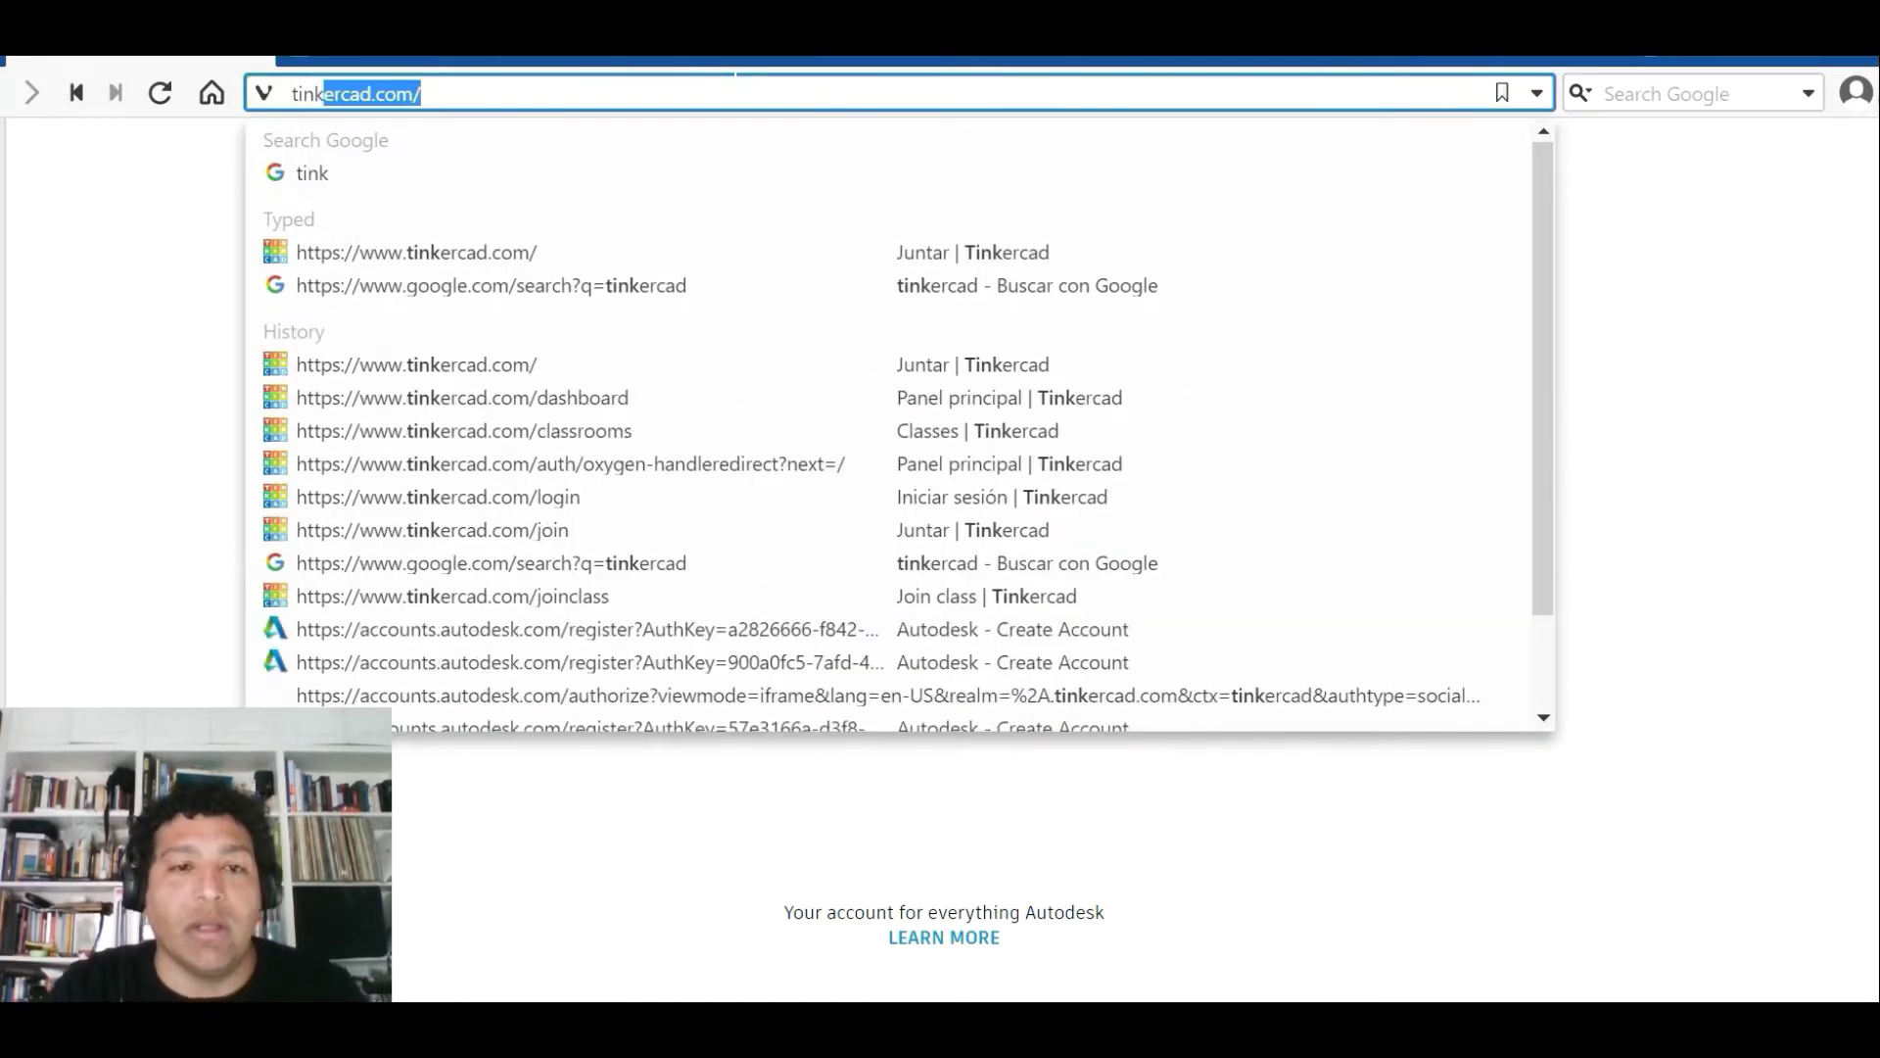
left_click(472, 256)
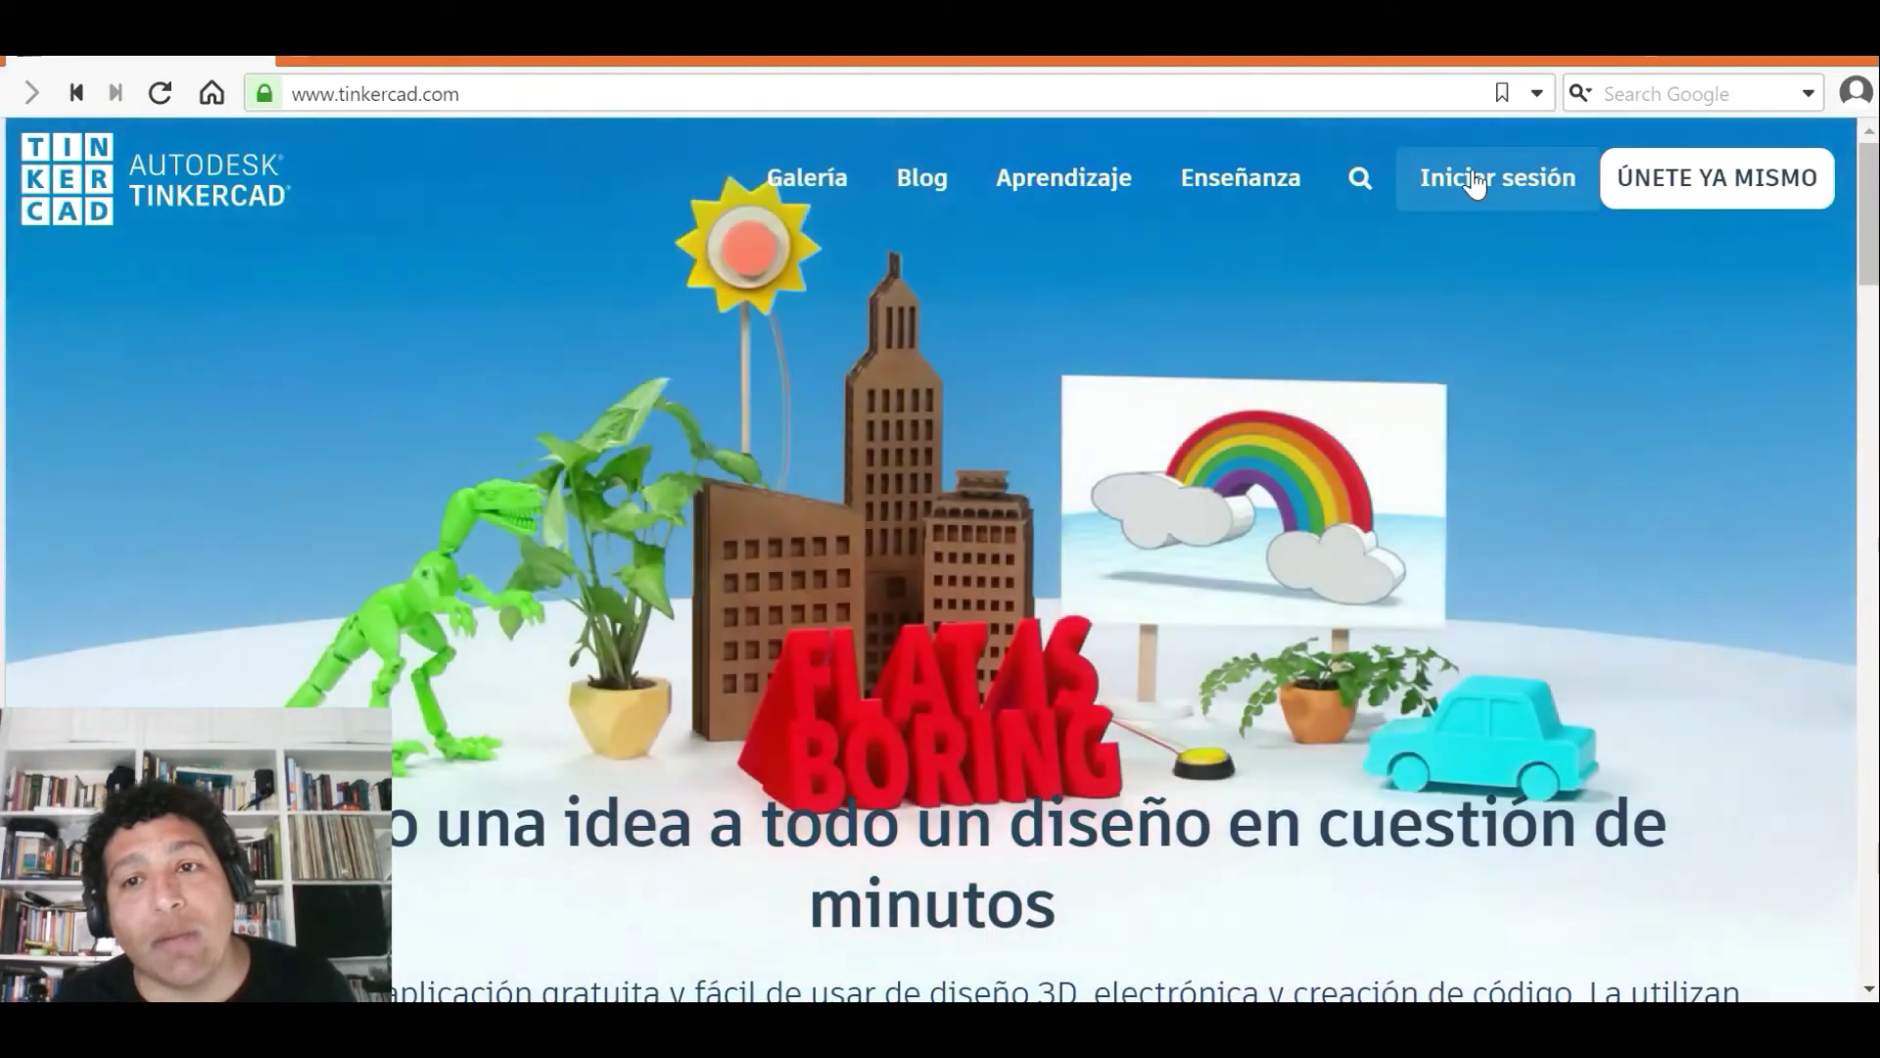
left_click(1474, 181)
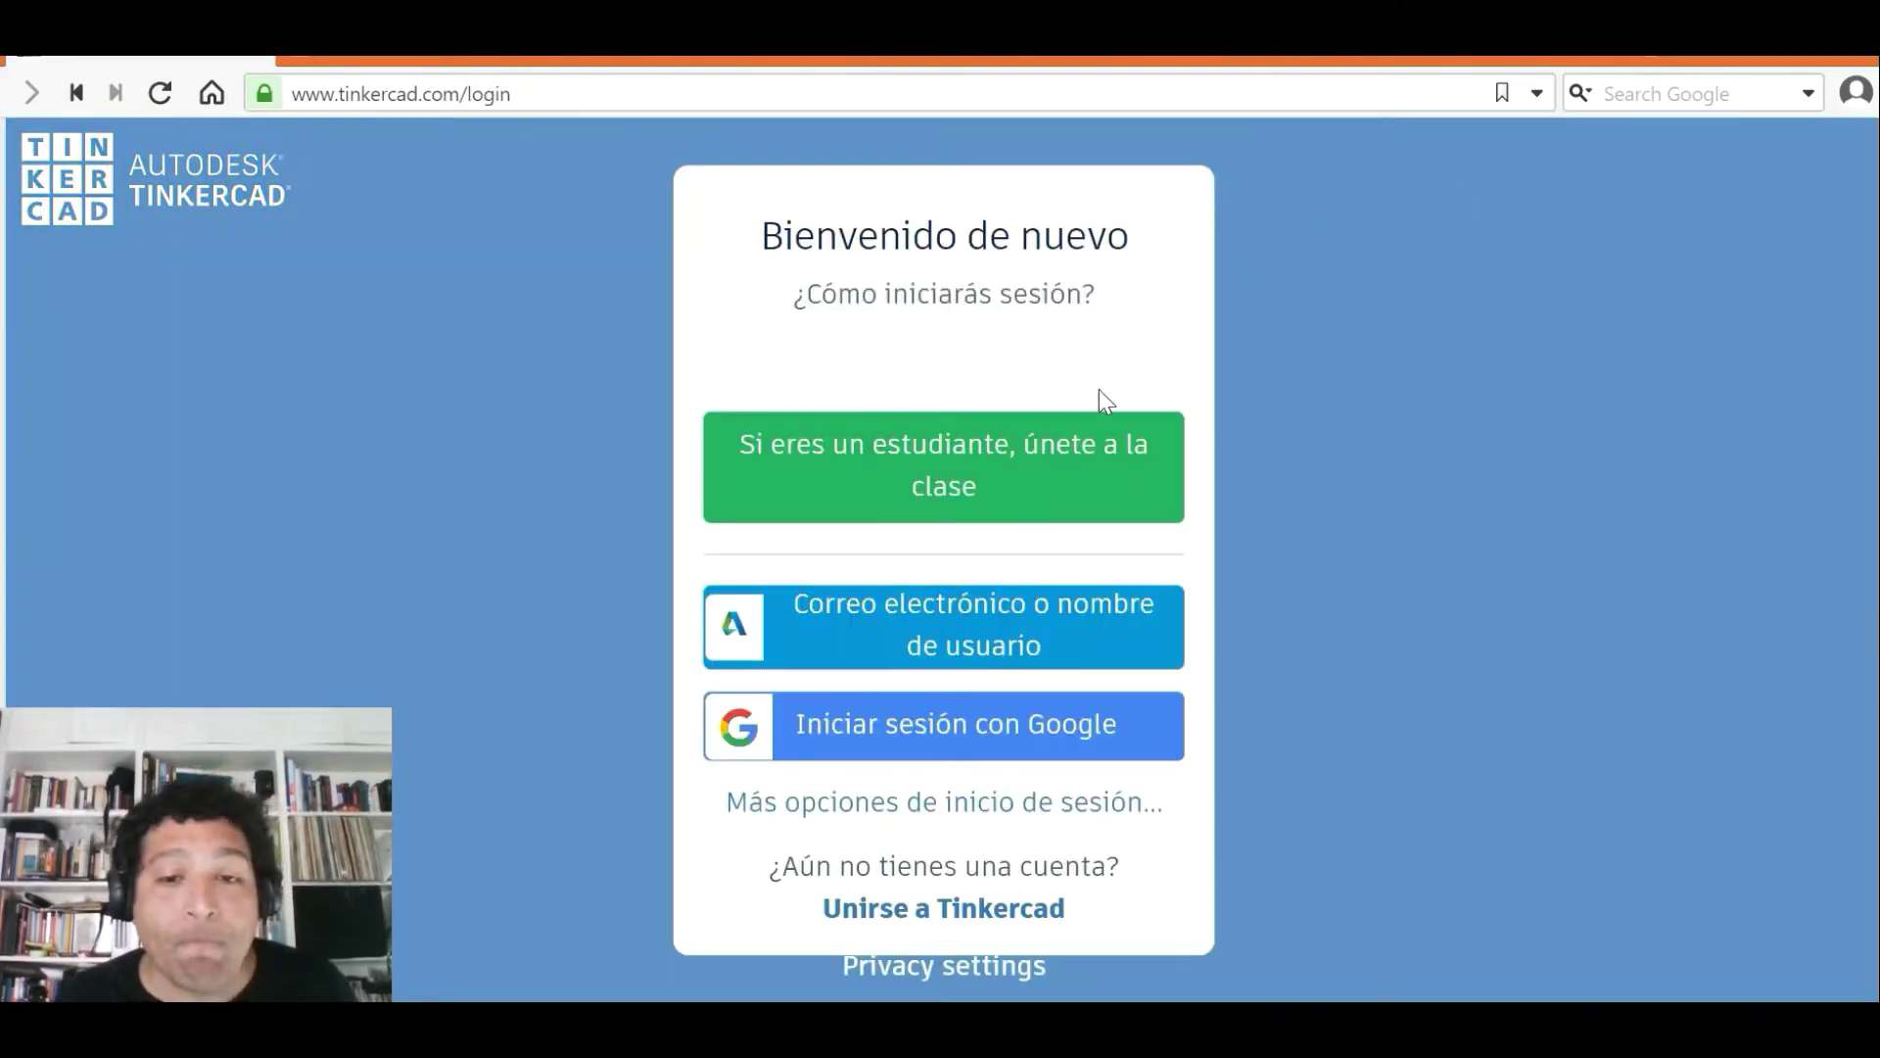
left_click(973, 623)
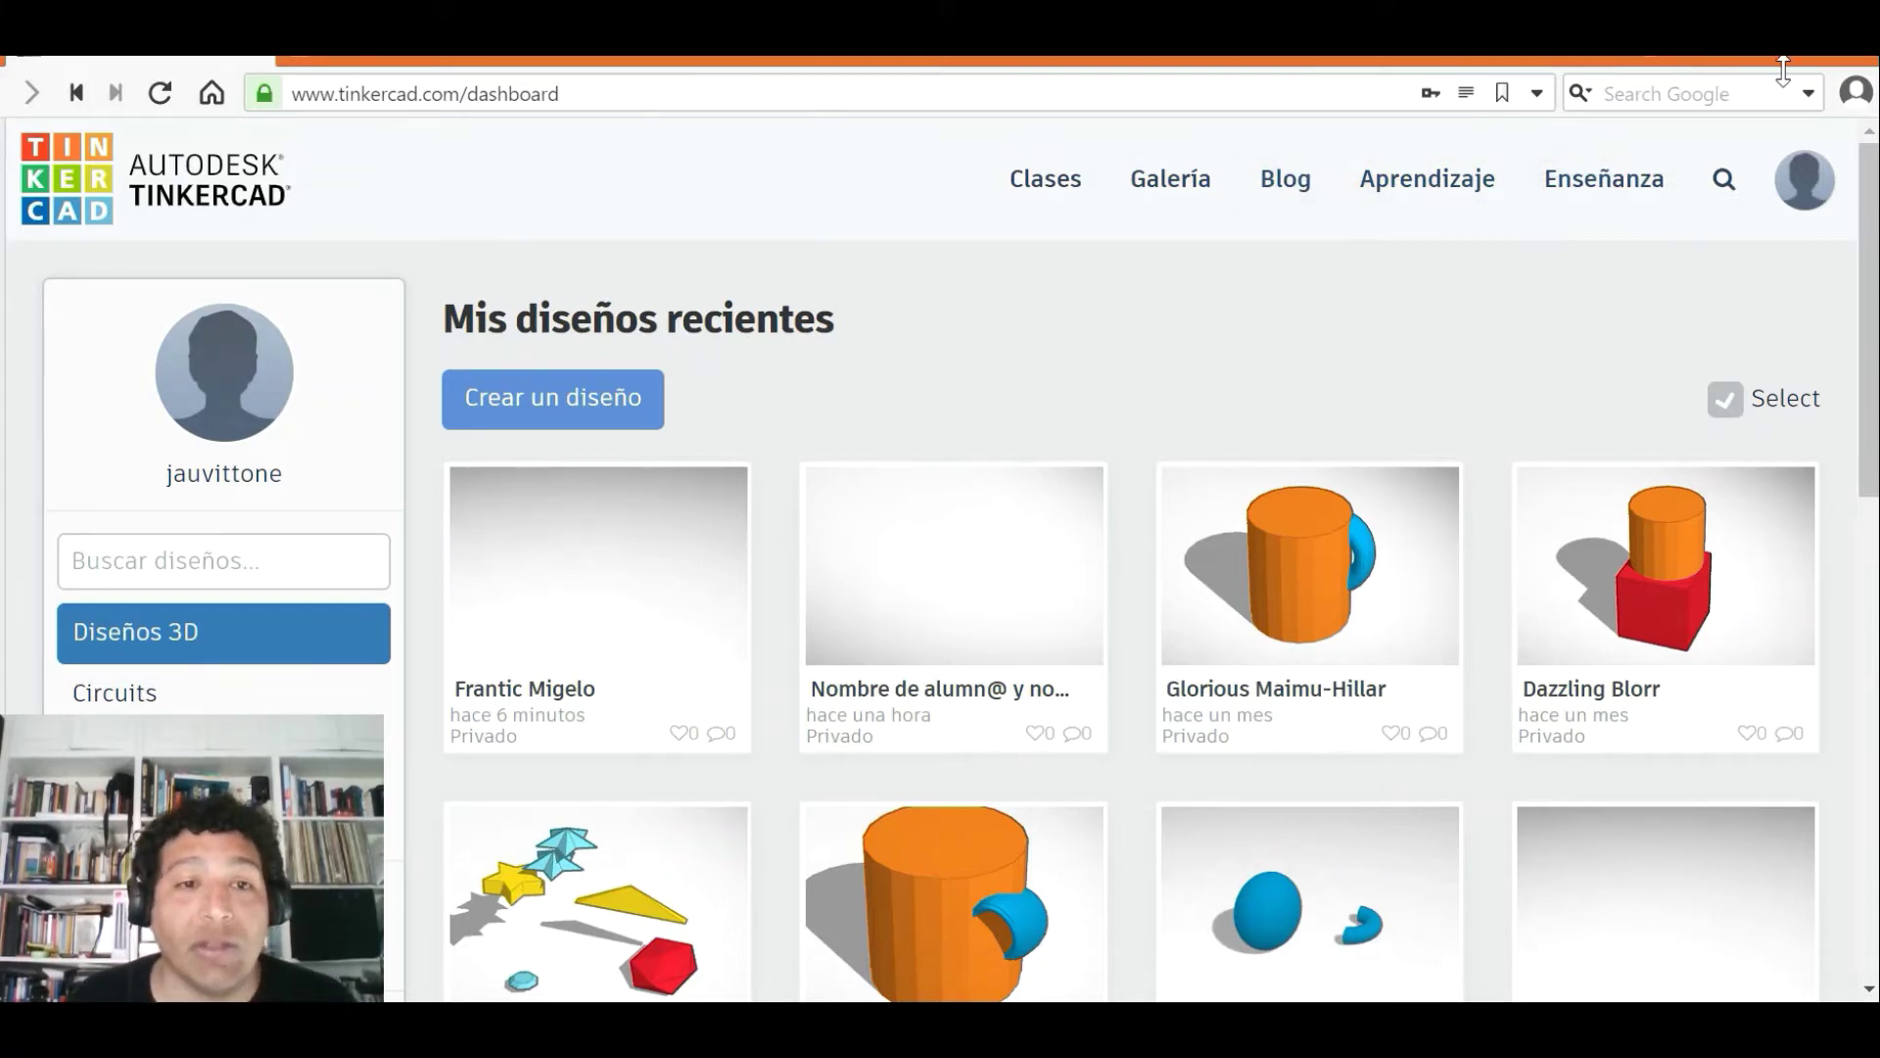
- Look over the account options and create a new 3D design from the dashboard
left_click(1810, 190)
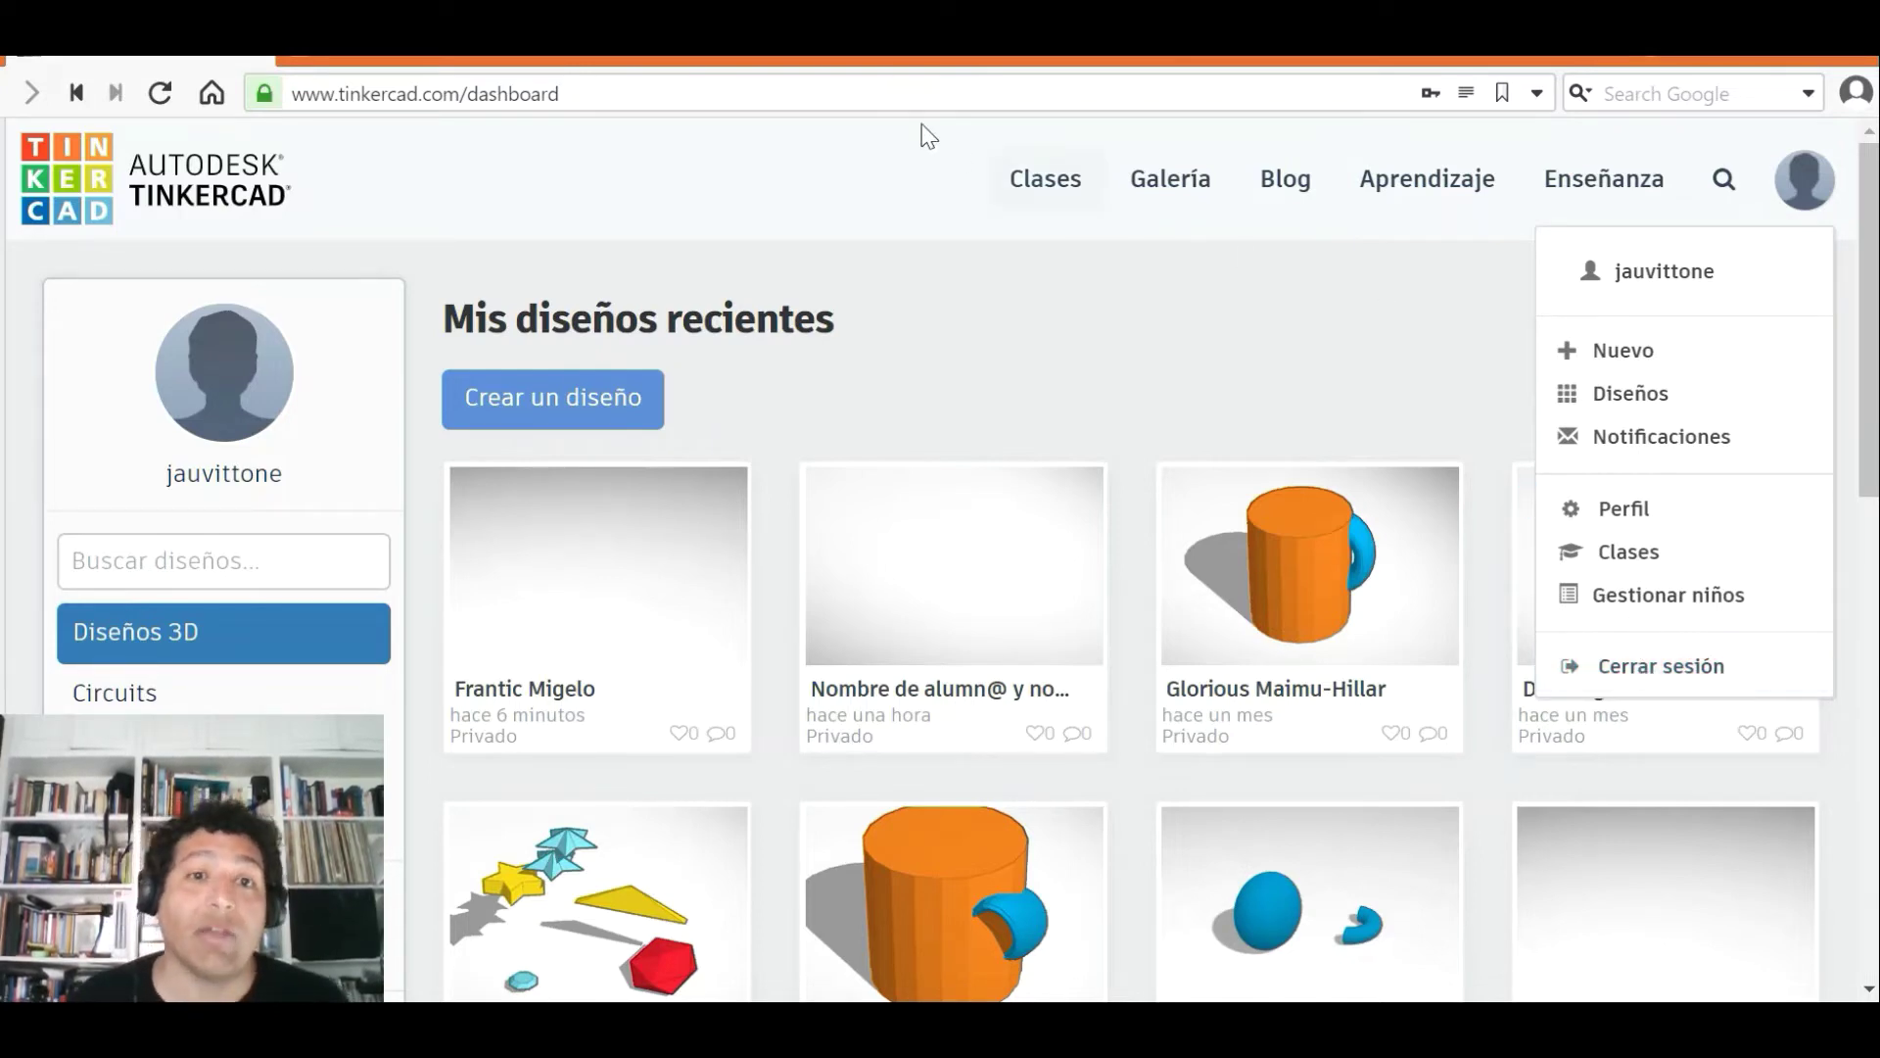
left_click(826, 173)
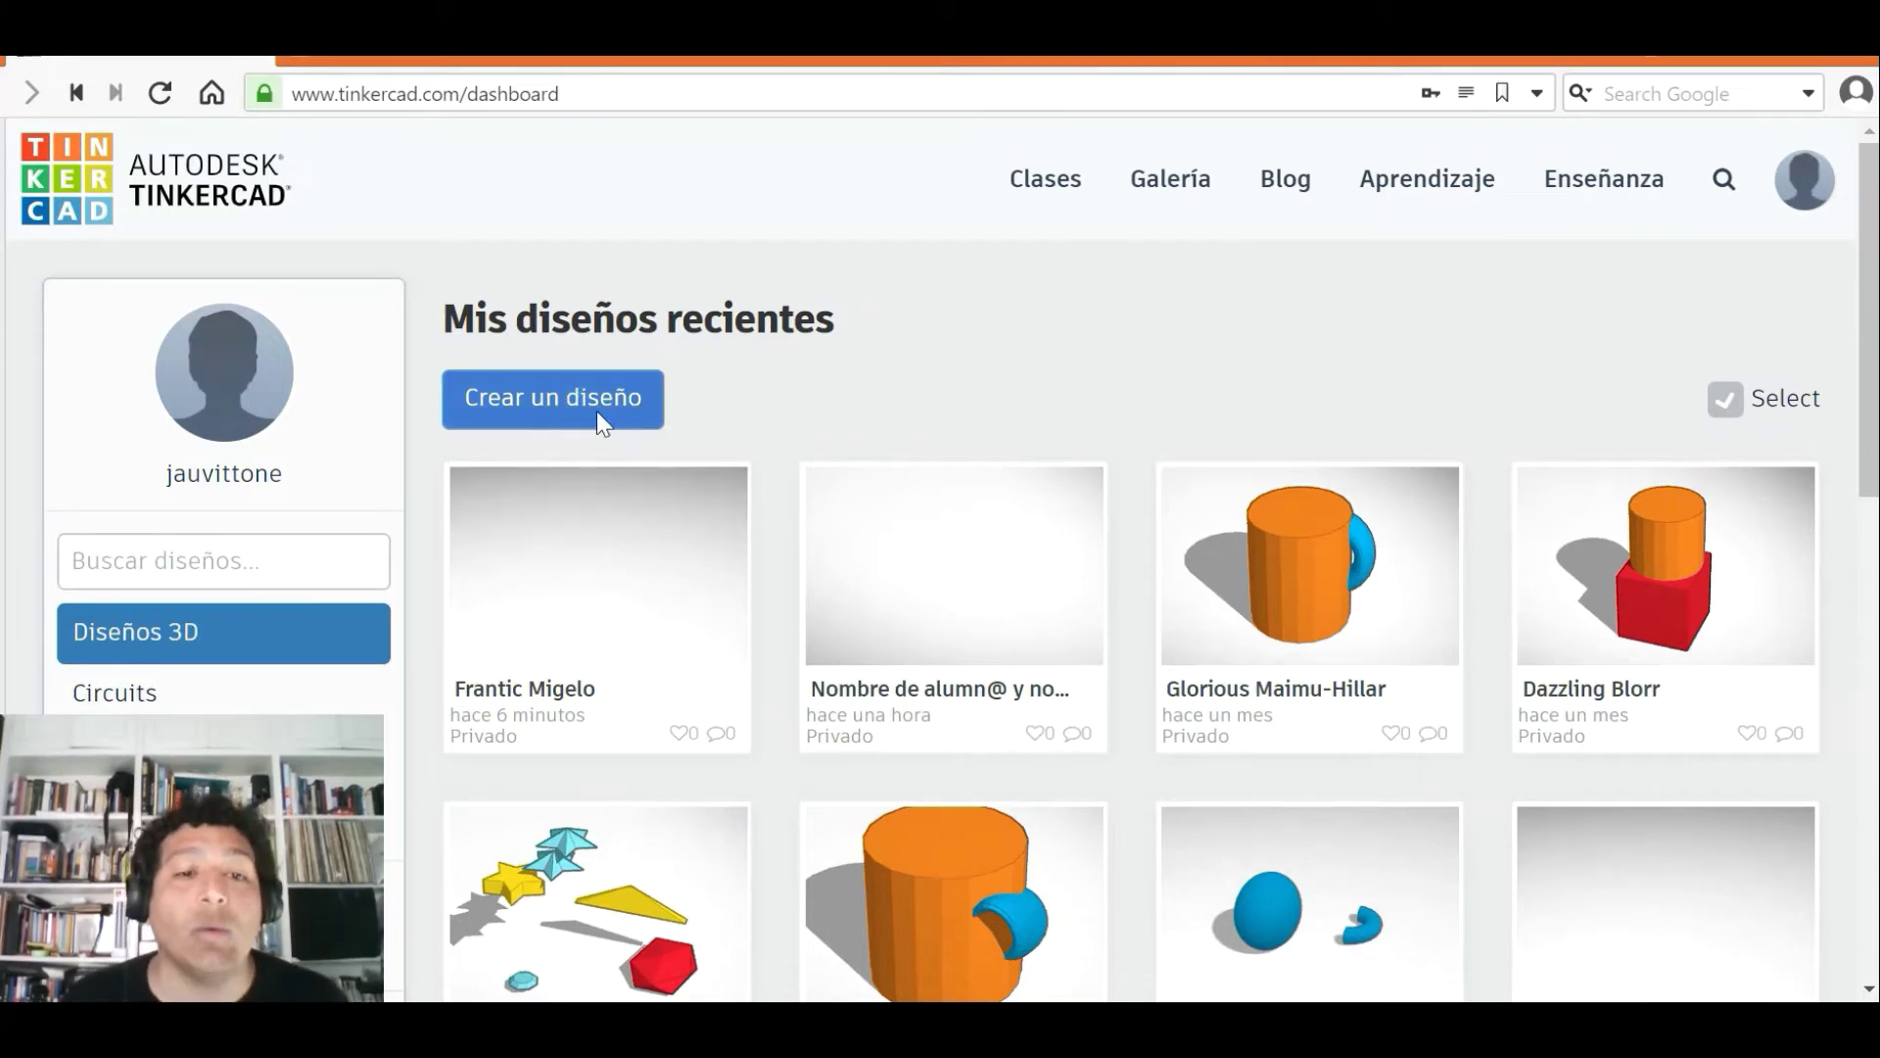
left_click(596, 411)
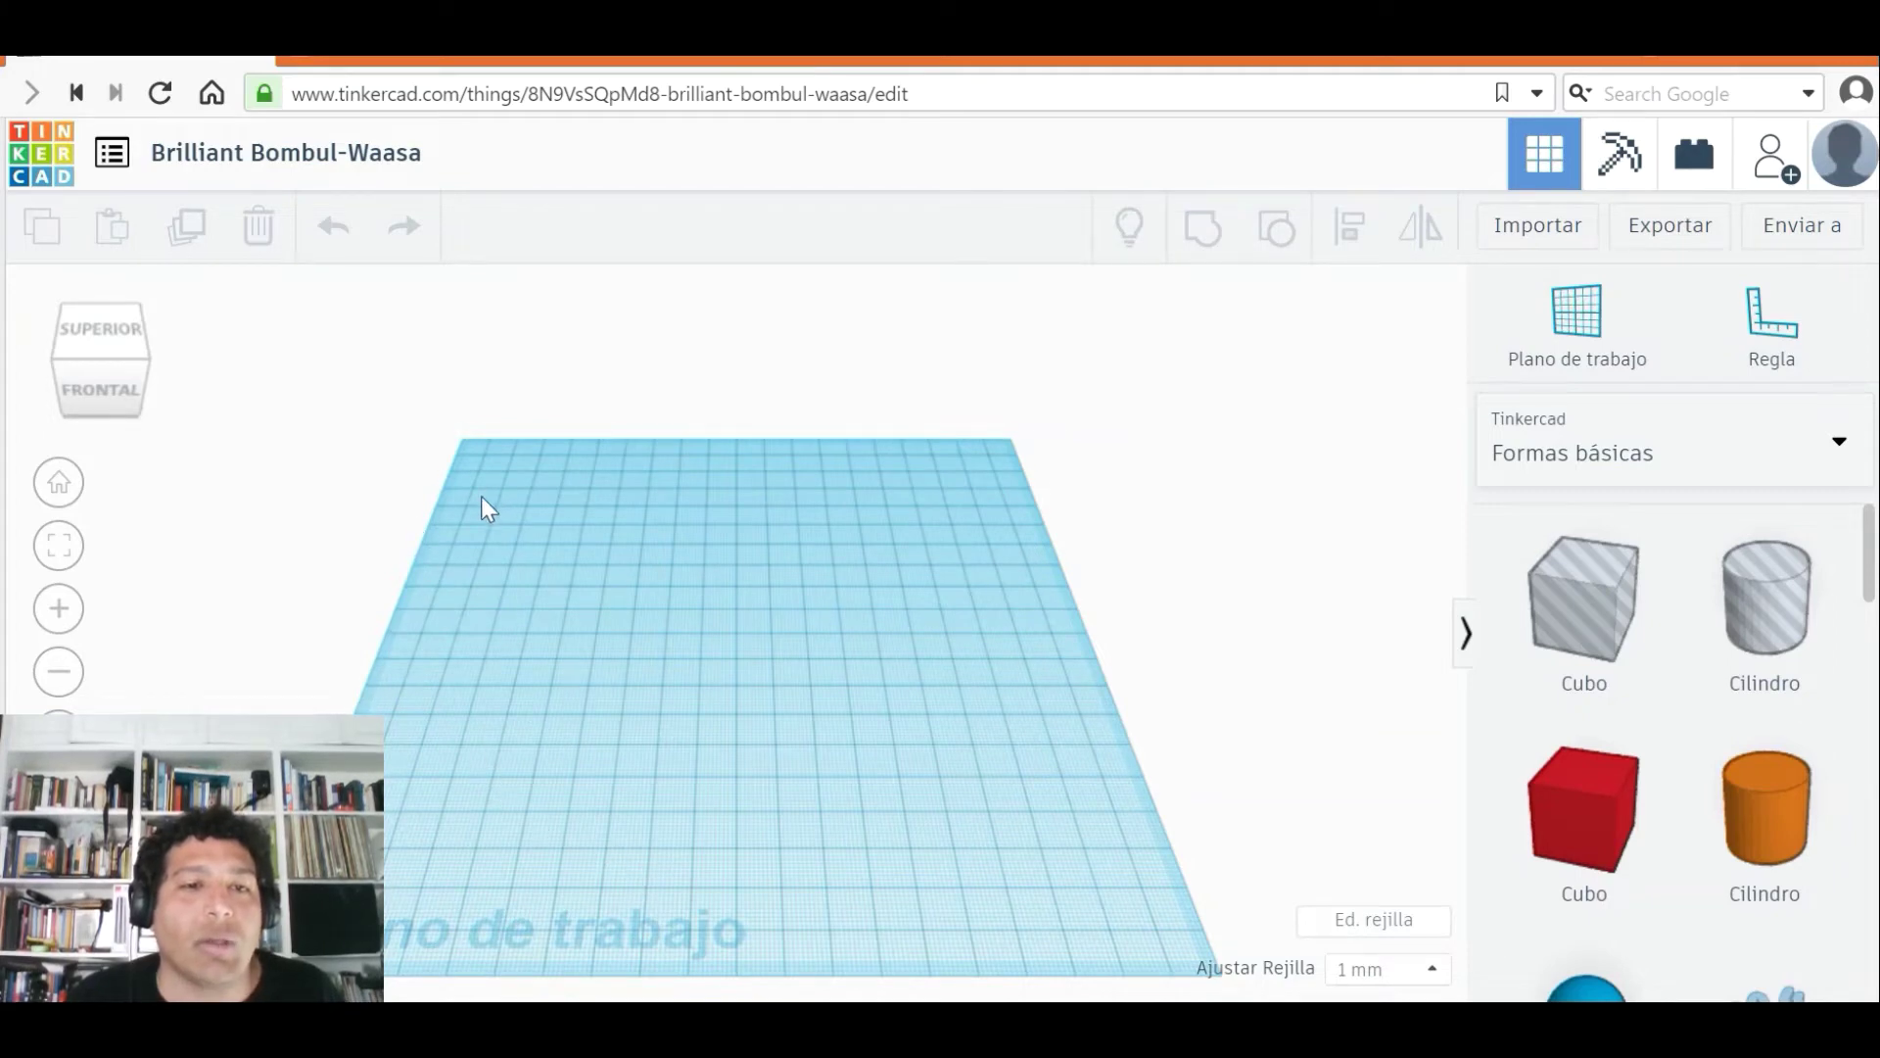
- Orbit the view around the empty workplane to see it from different angles
right_click_drag(487, 509, 840, 825)
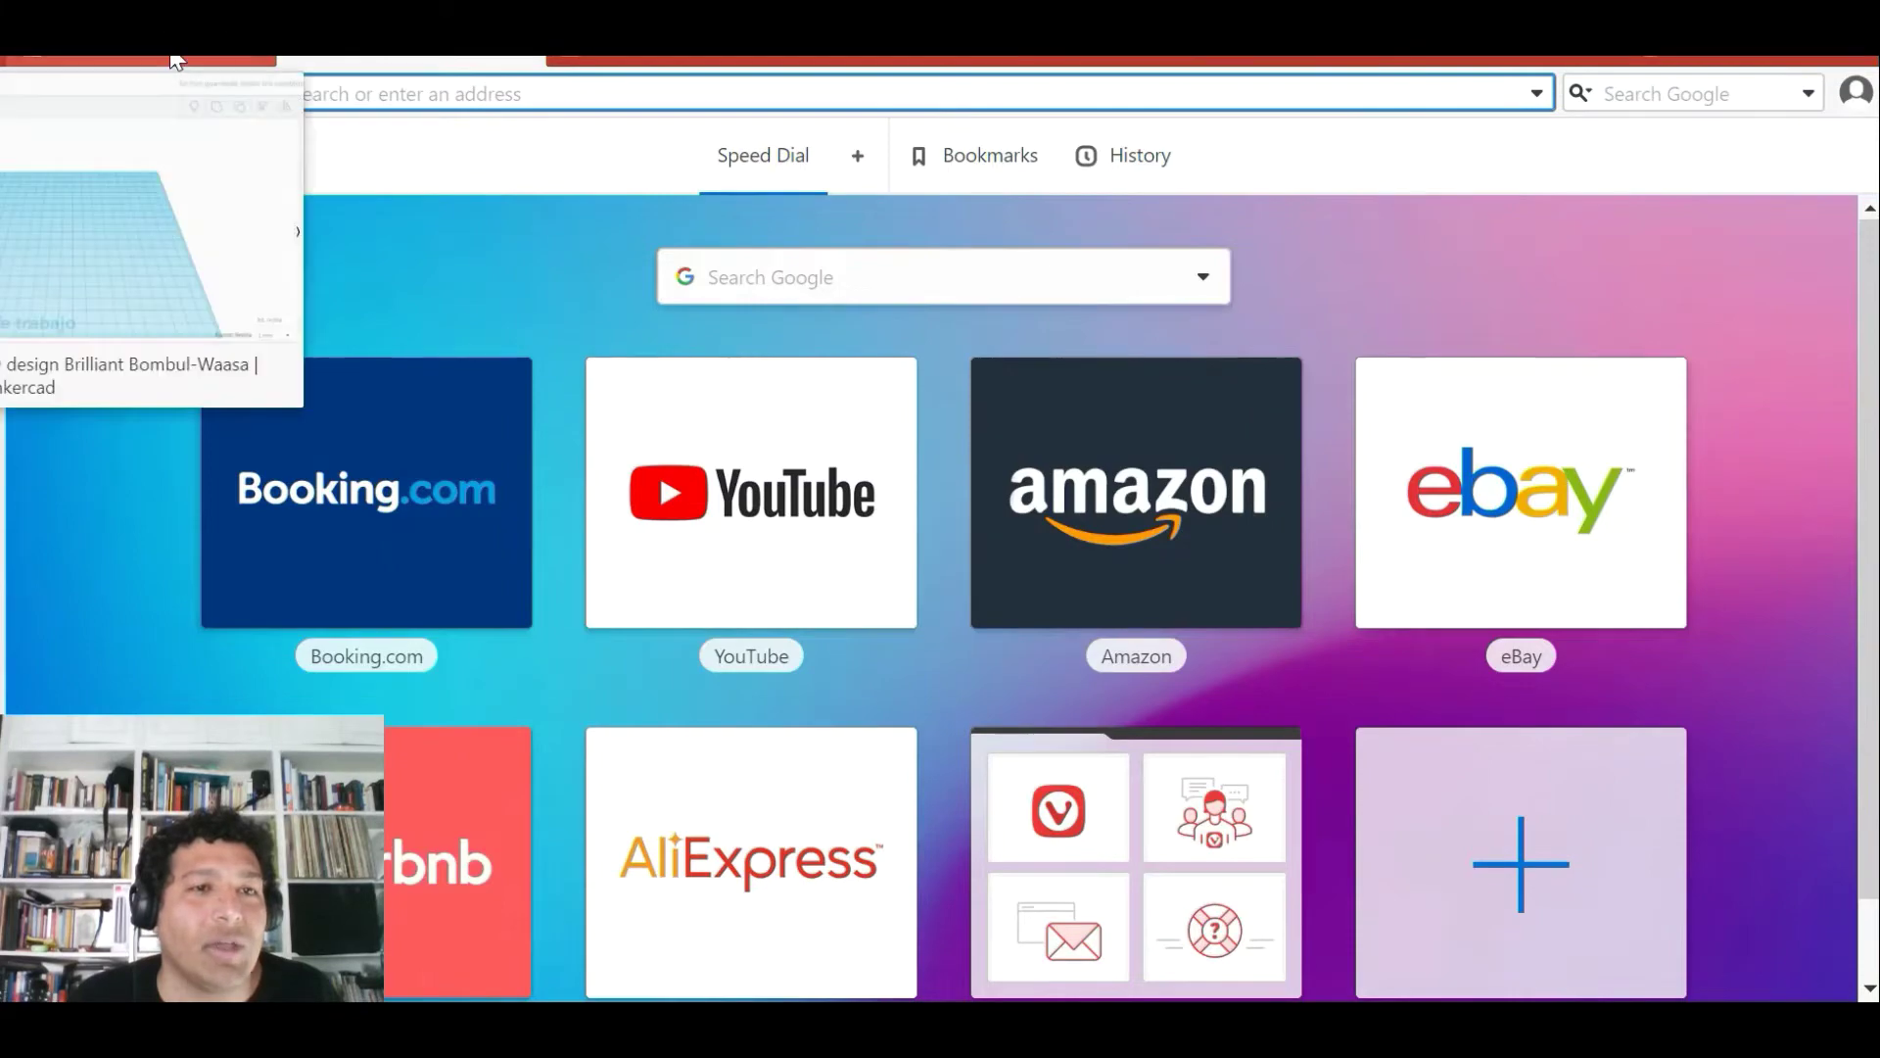
left_click(174, 61)
right_click_drag(697, 679, 480, 880)
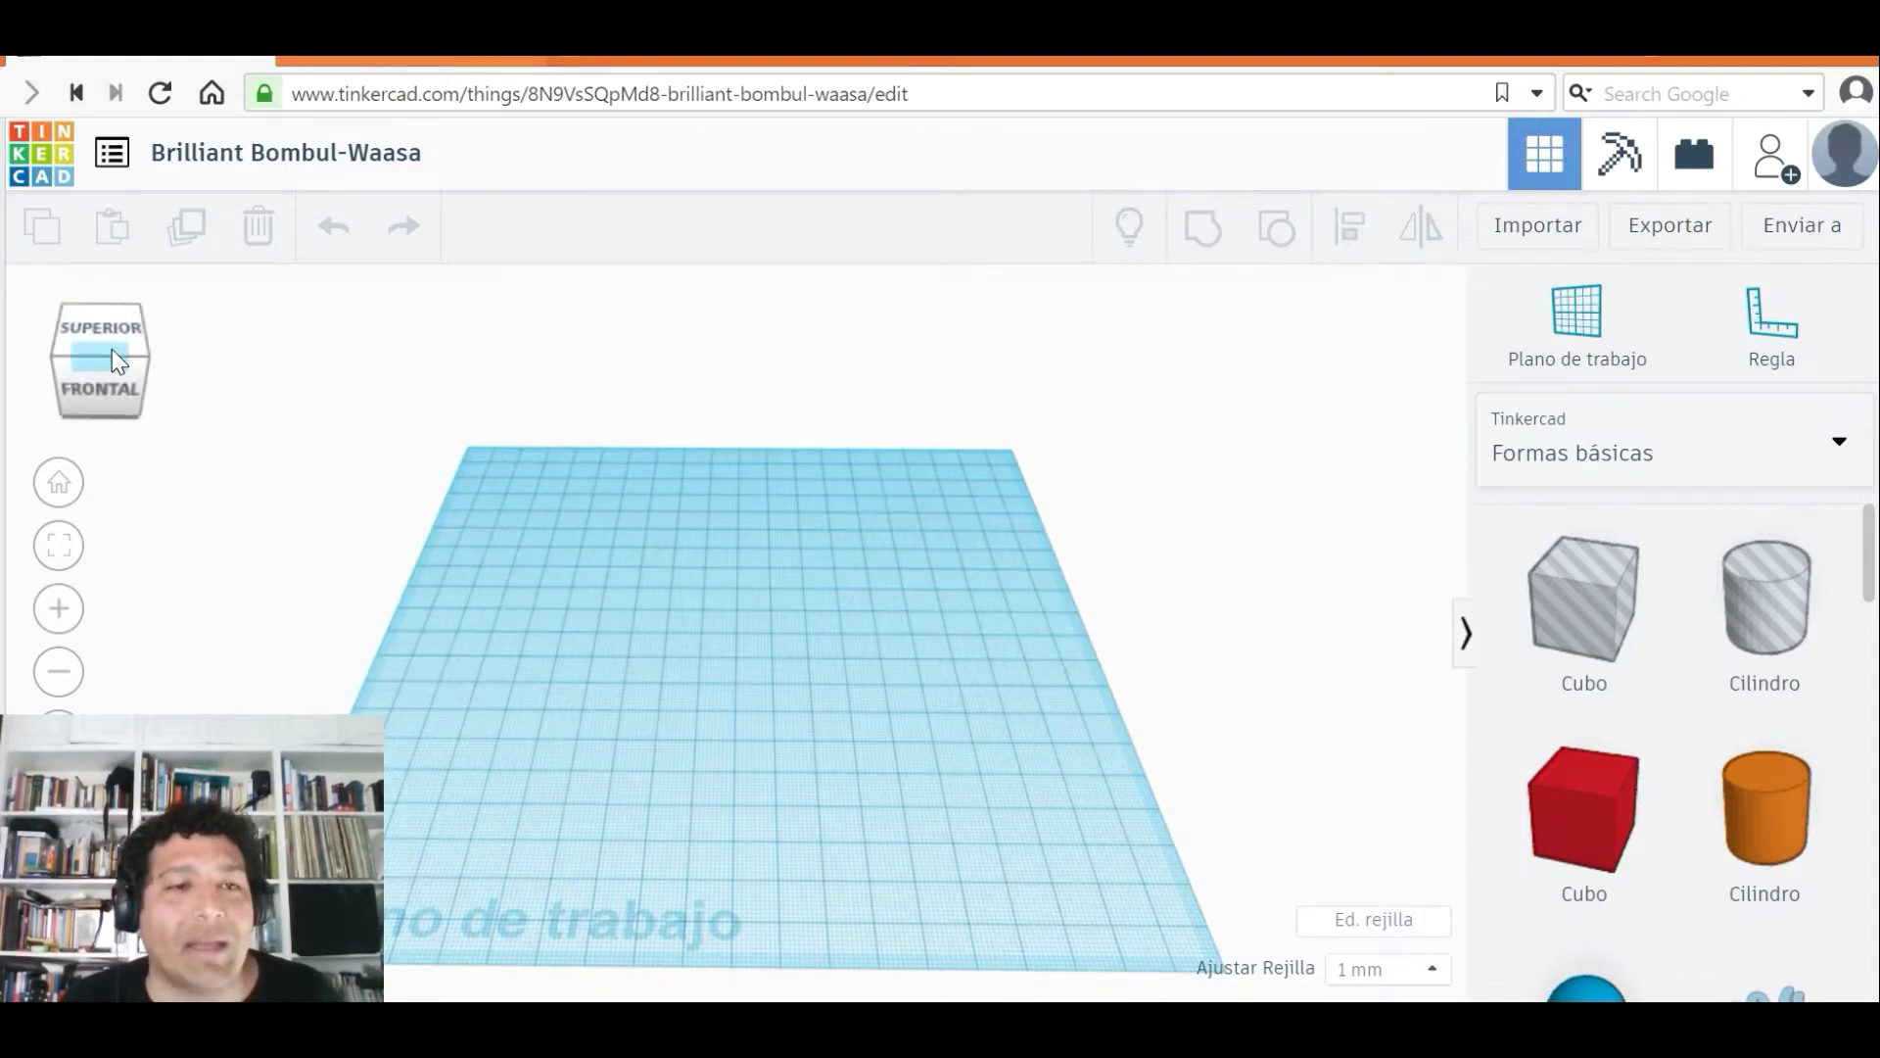
left_click_drag(110, 362, 108, 423)
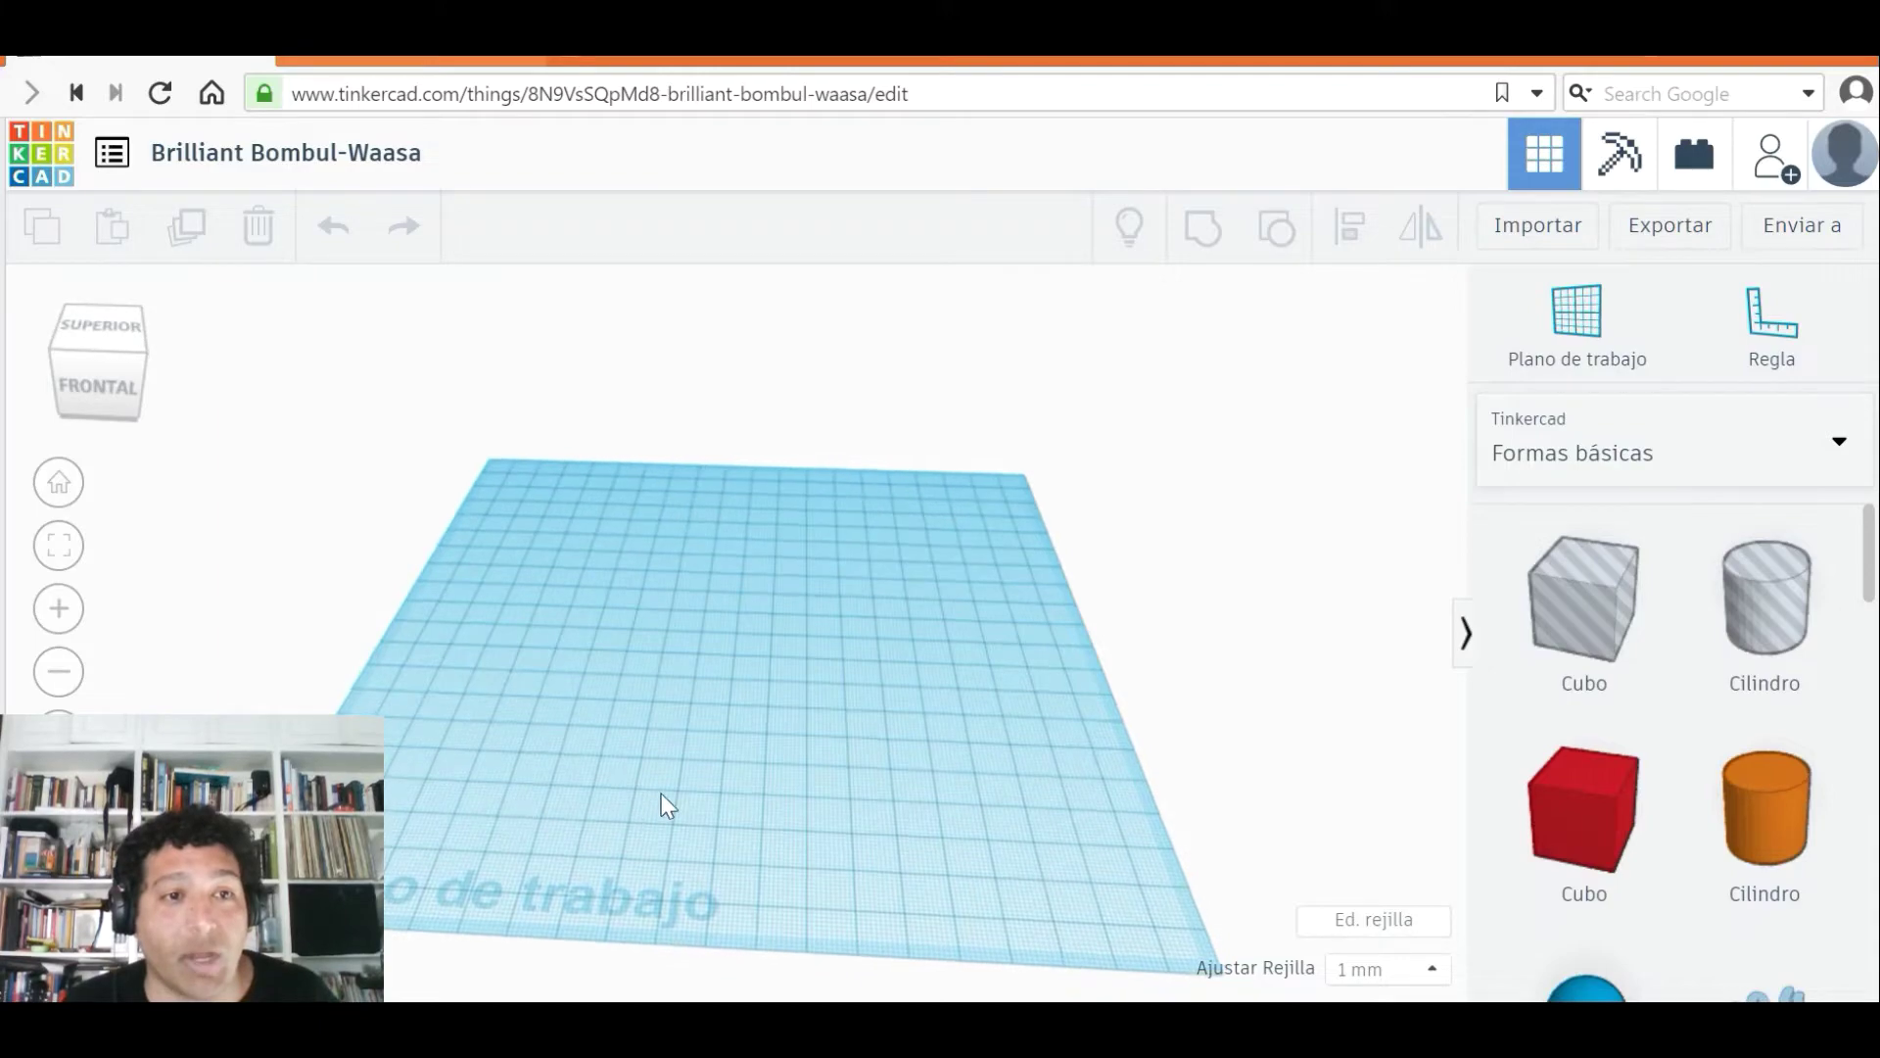
right_click_drag(854, 790, 537, 861)
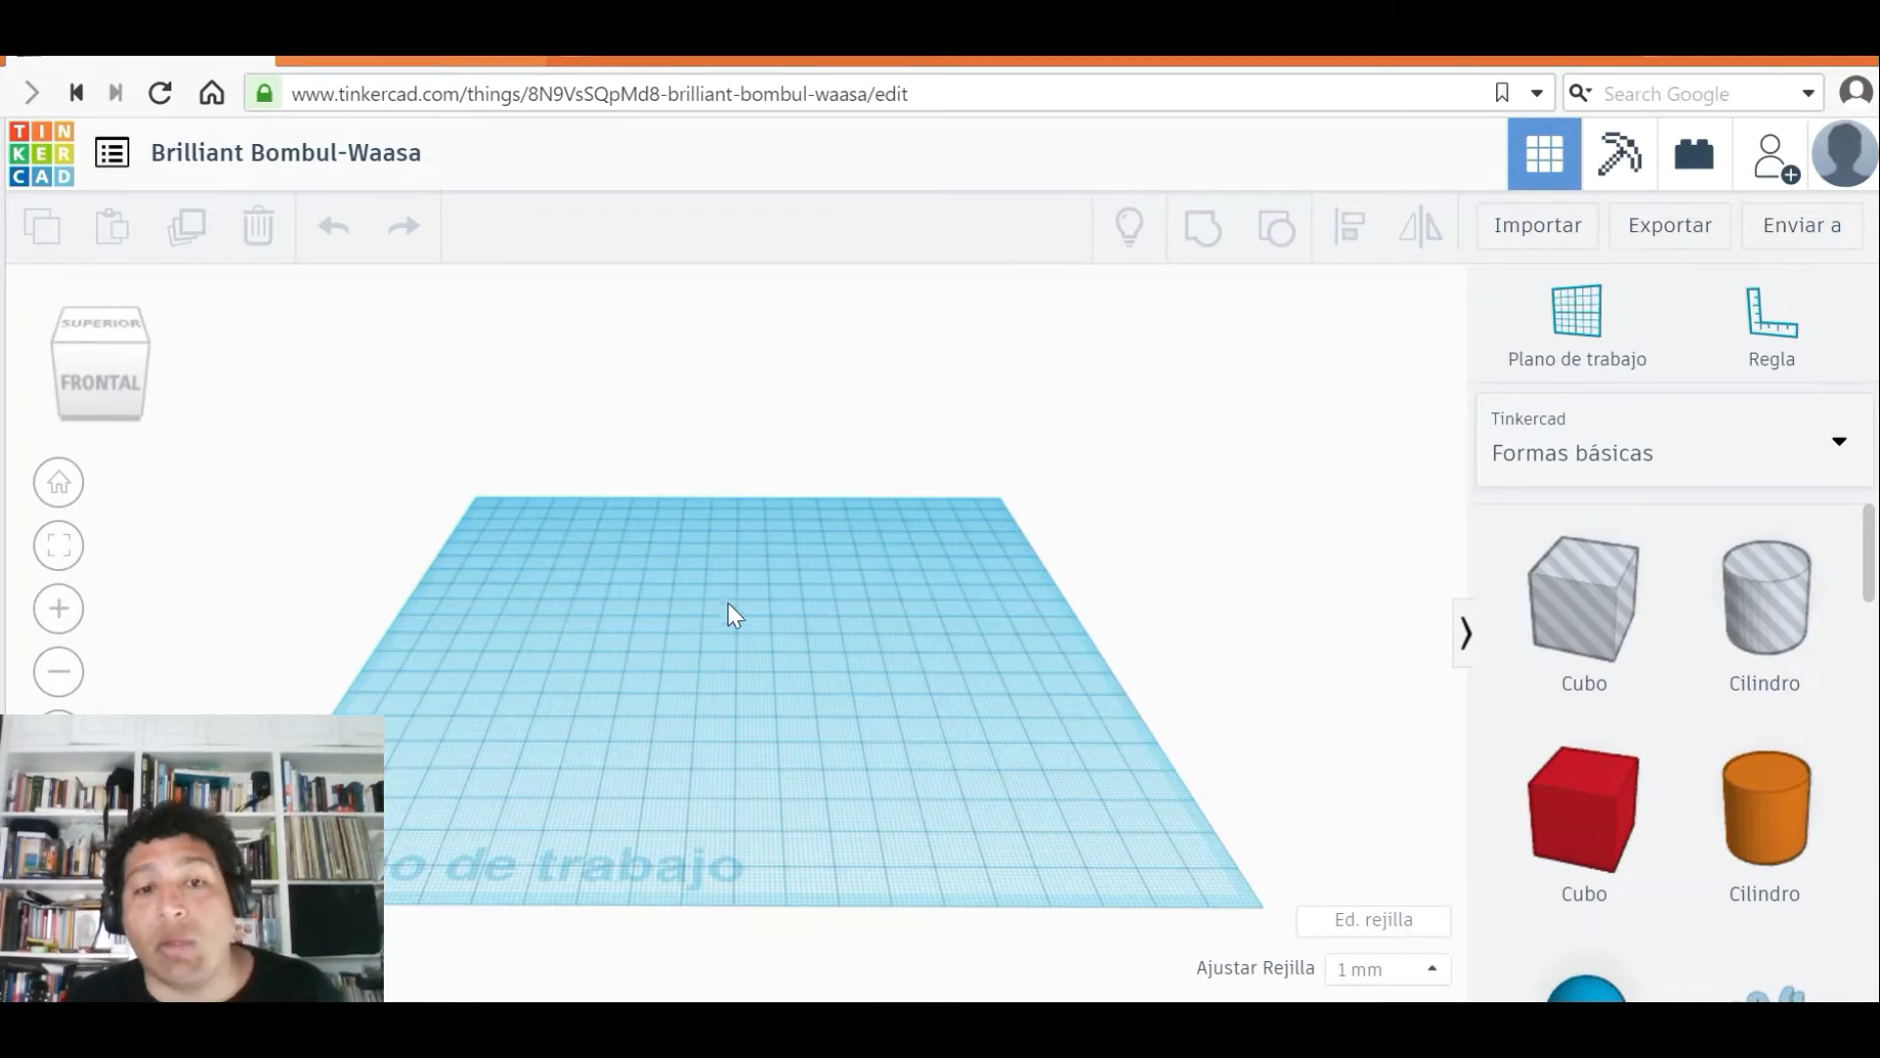
- Zoom in and out on the empty workplane to view it from closer and farther away
scroll(733, 617, "down", 4)
scroll(731, 630, "up", 5)
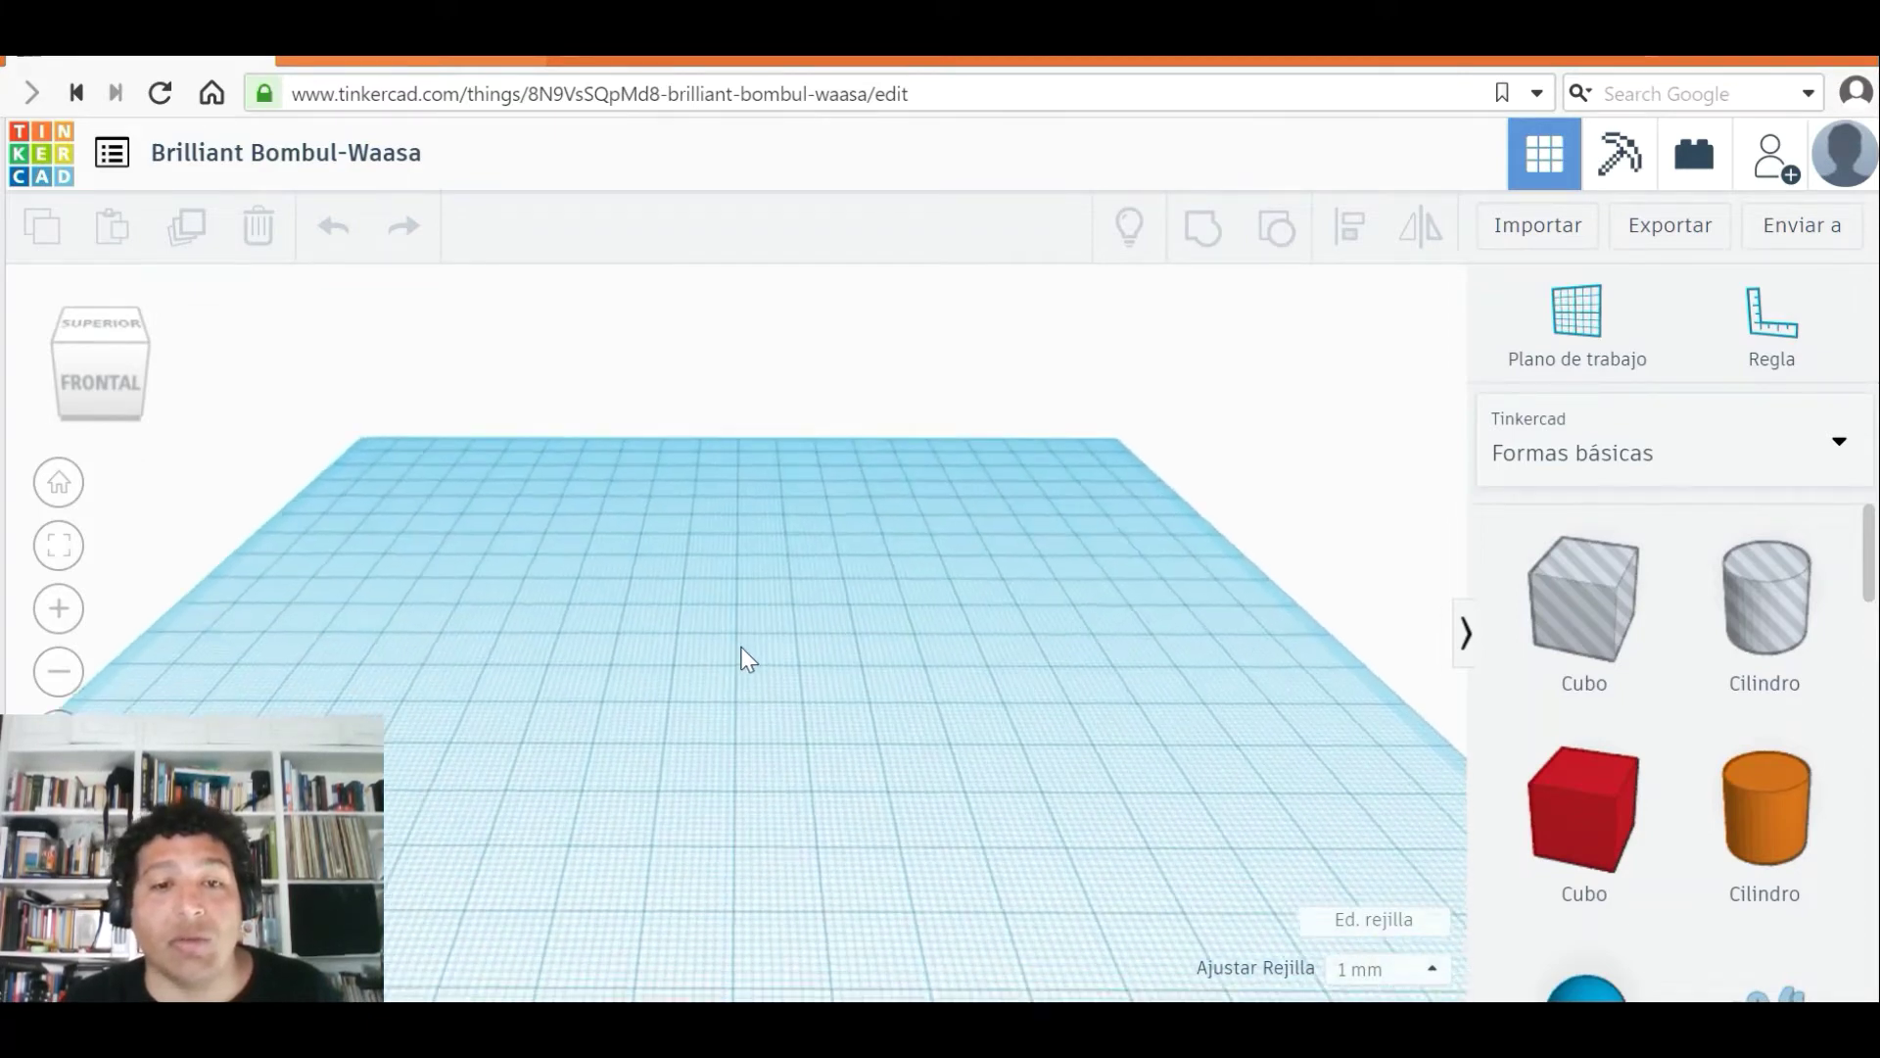
scroll(755, 649, "down", 5)
scroll(758, 642, "up", 2)
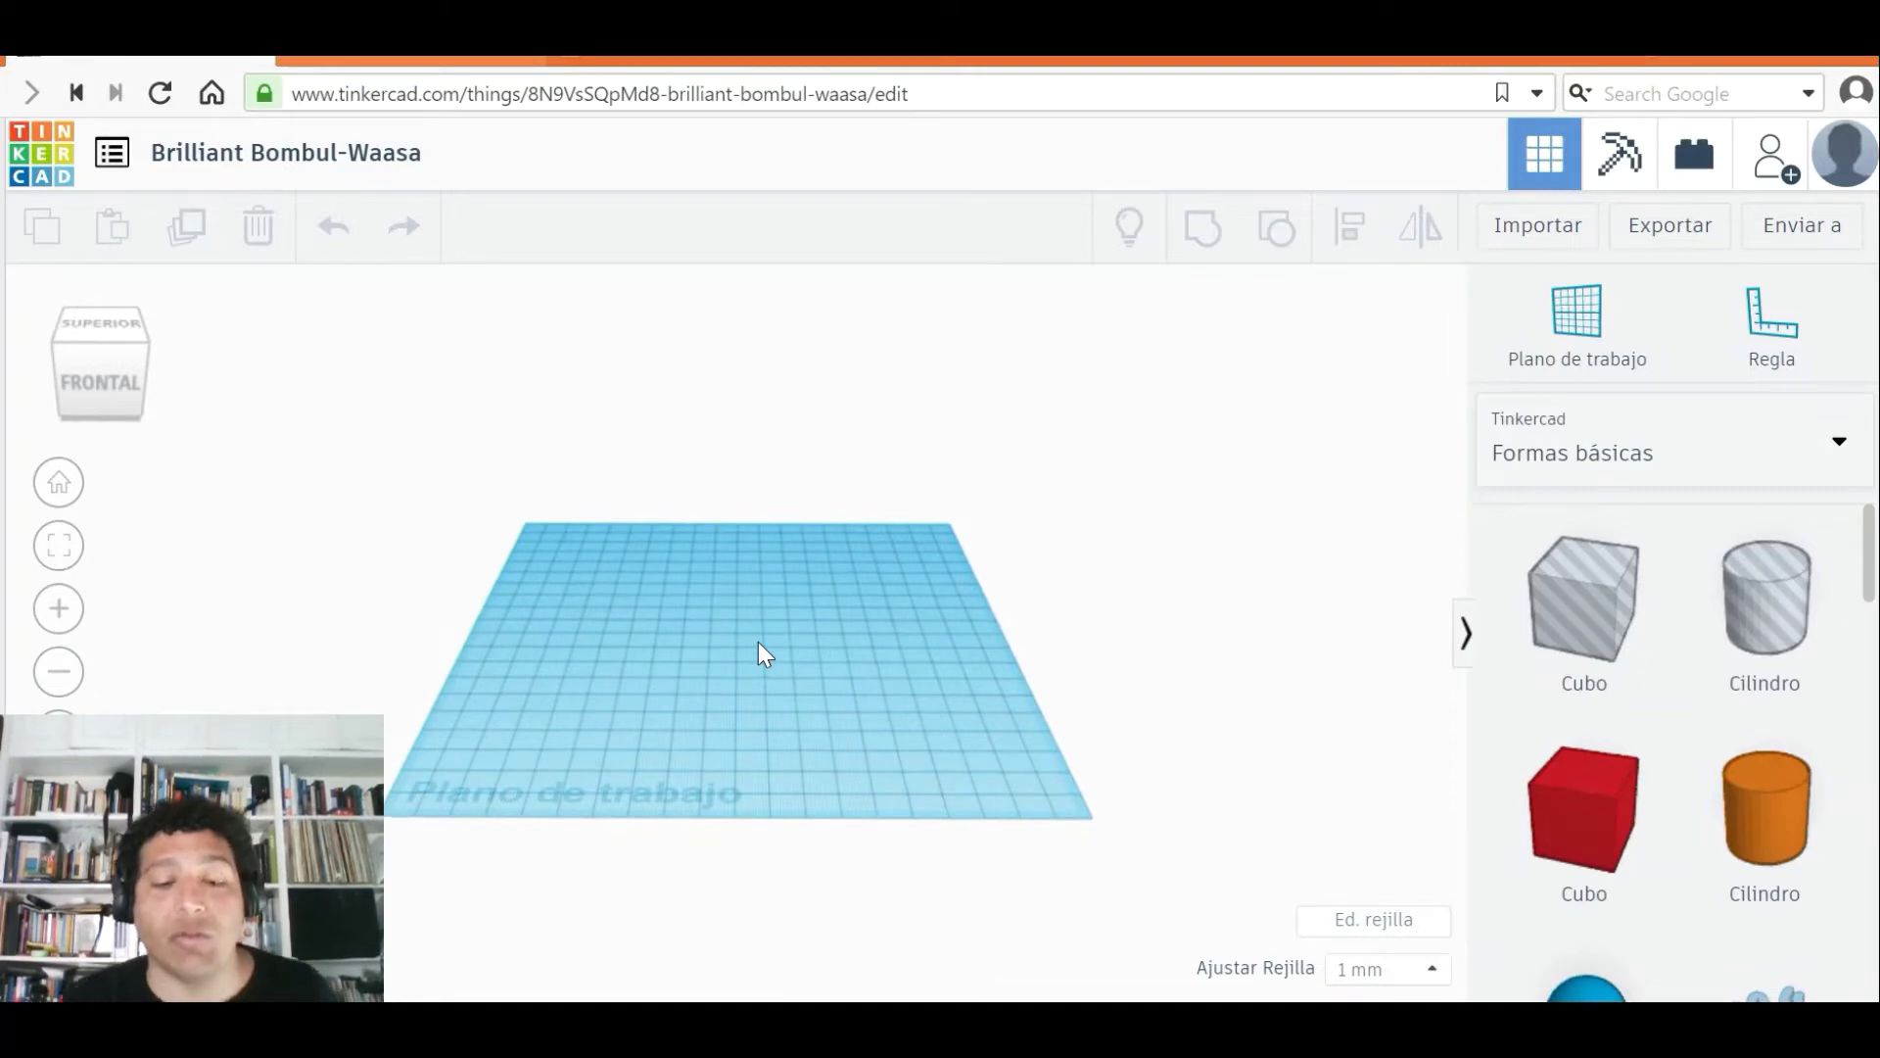
scroll(758, 642, "up", 3)
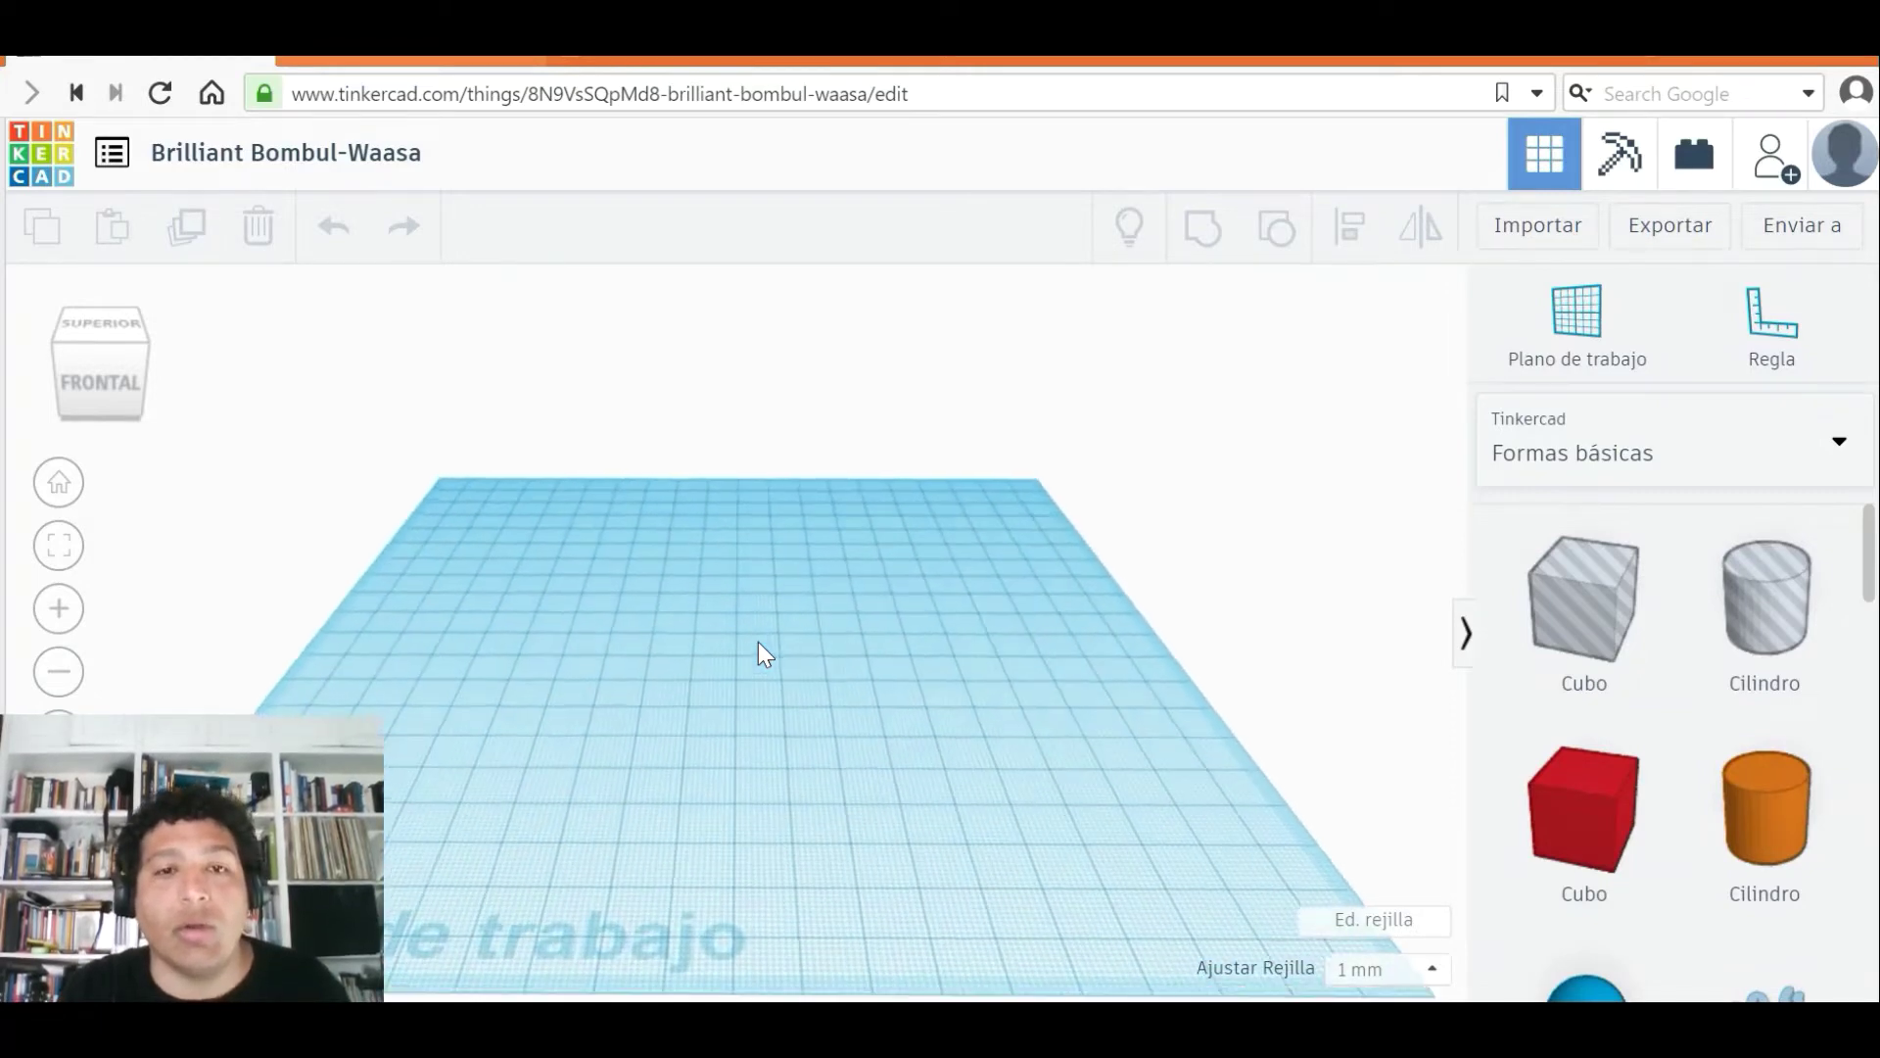
scroll(758, 643, "down", 4)
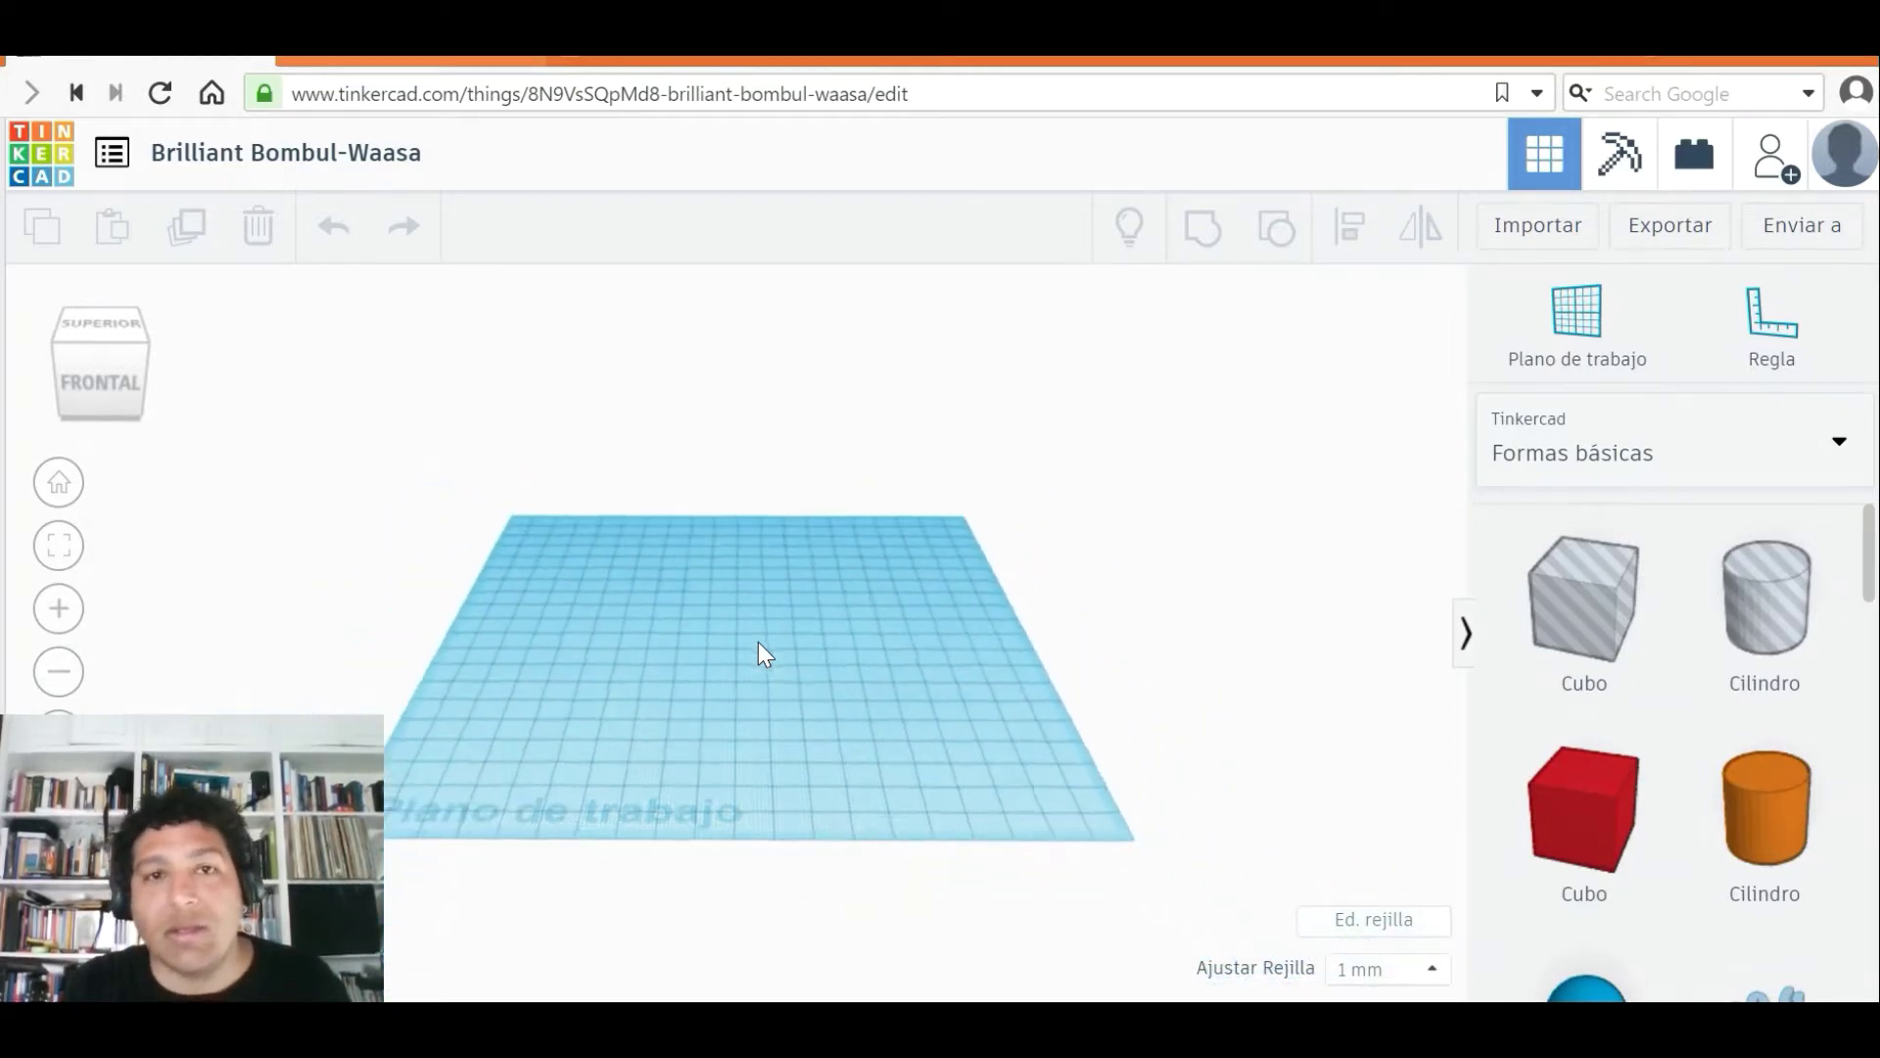
scroll(758, 643, "up", 1)
scroll(758, 642, "up", 3)
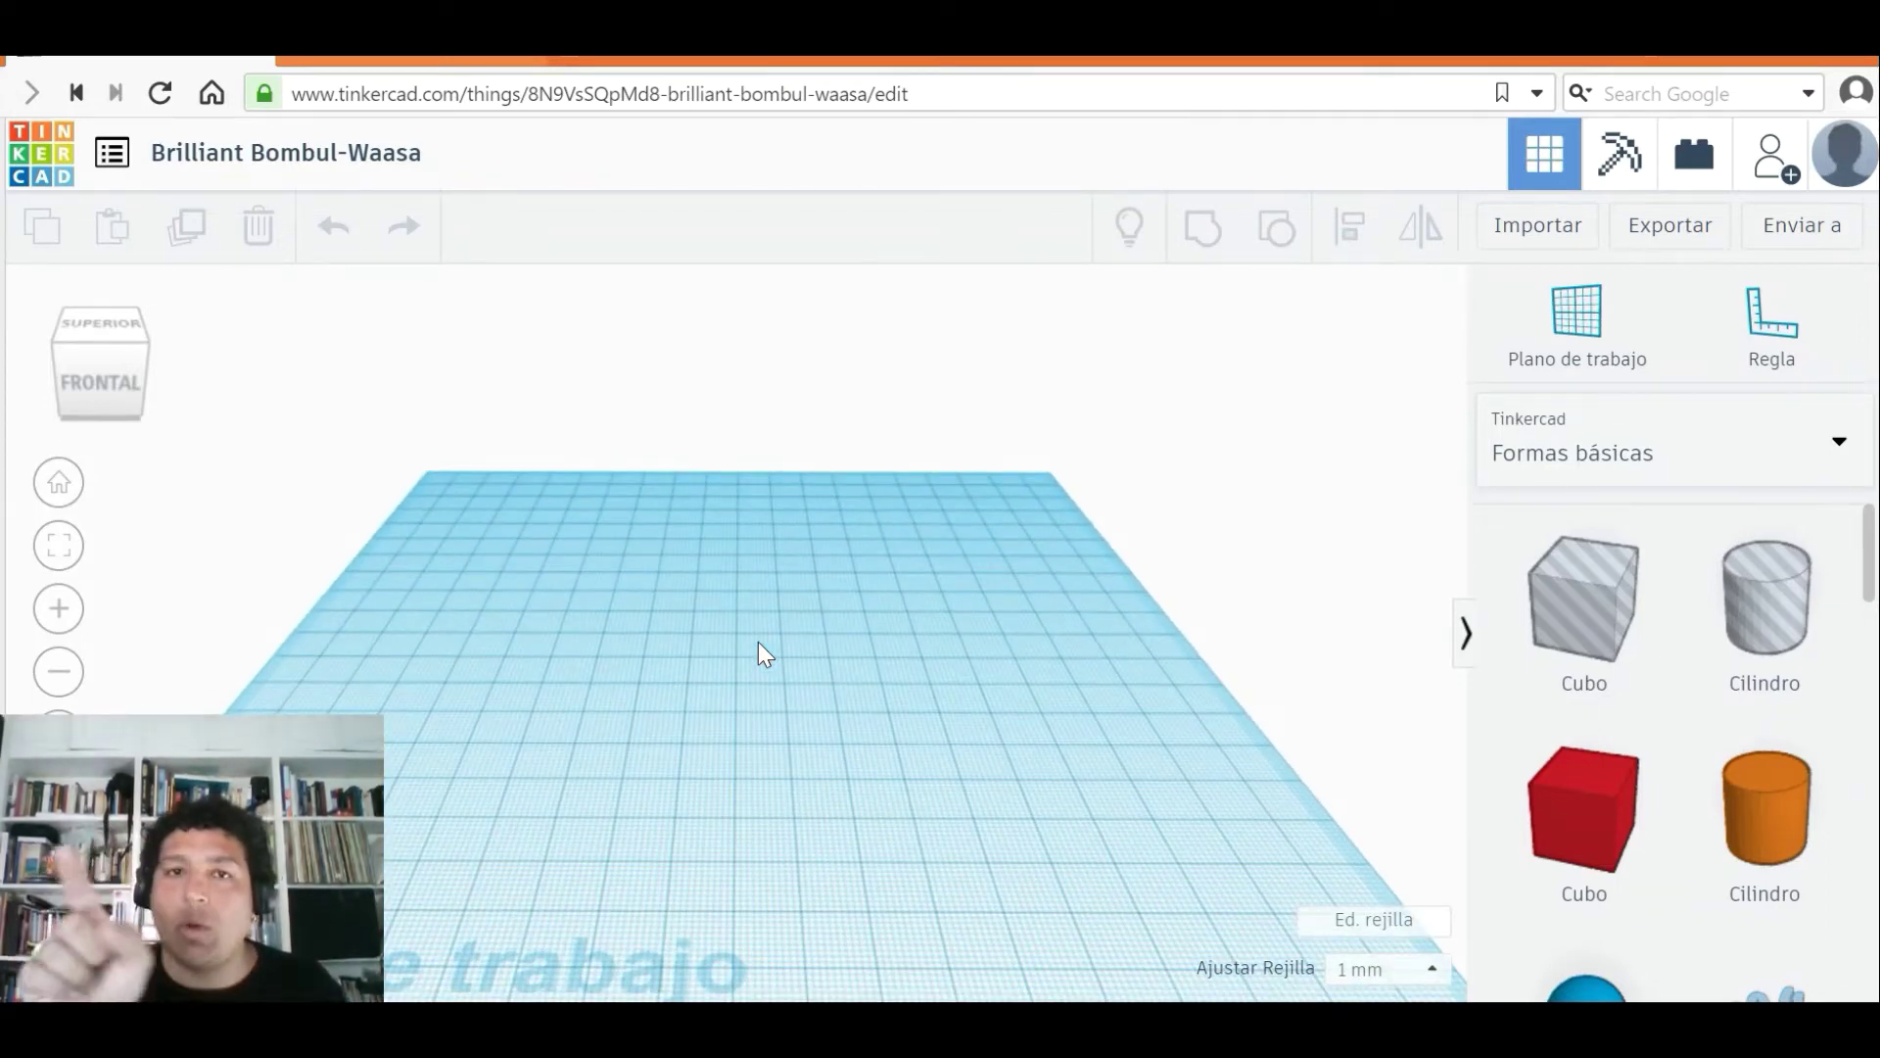
scroll(766, 654, "up", 2)
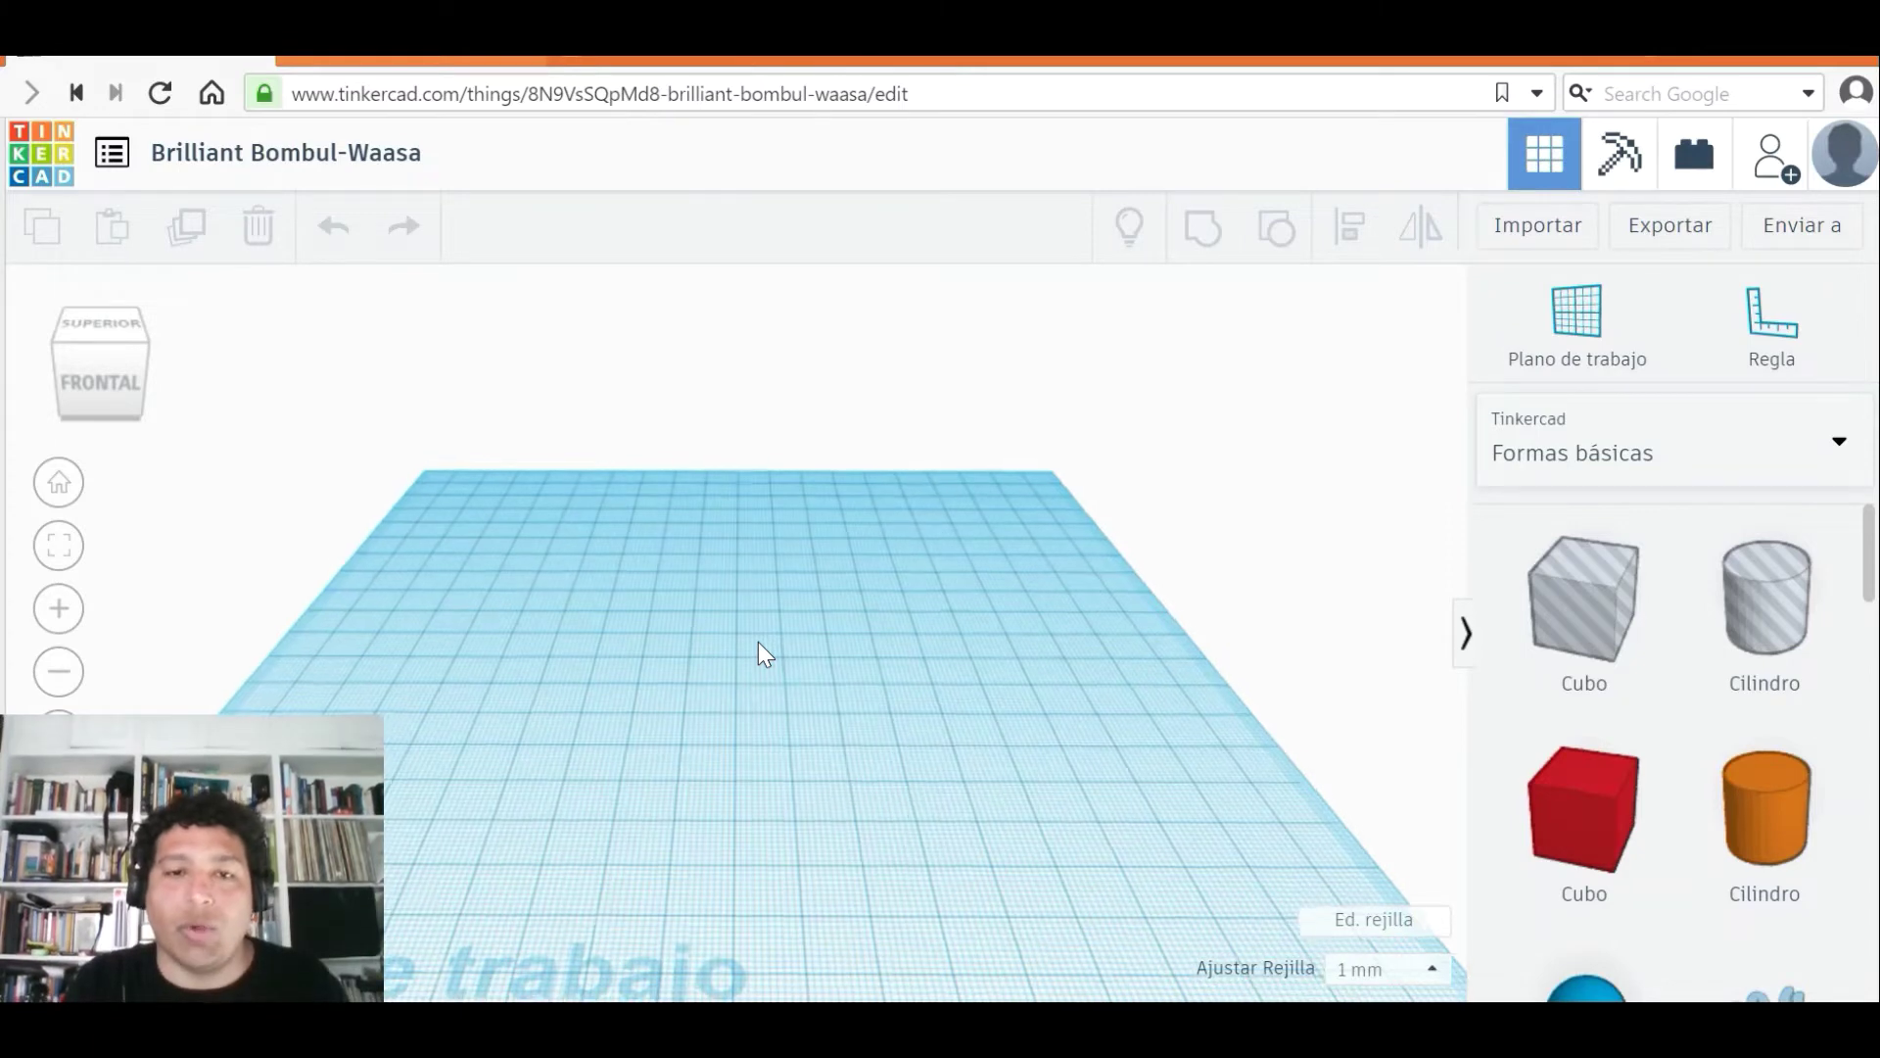
- Zoom out and pan slightly to see the whole empty workplane
scroll(765, 654, "down", 1)
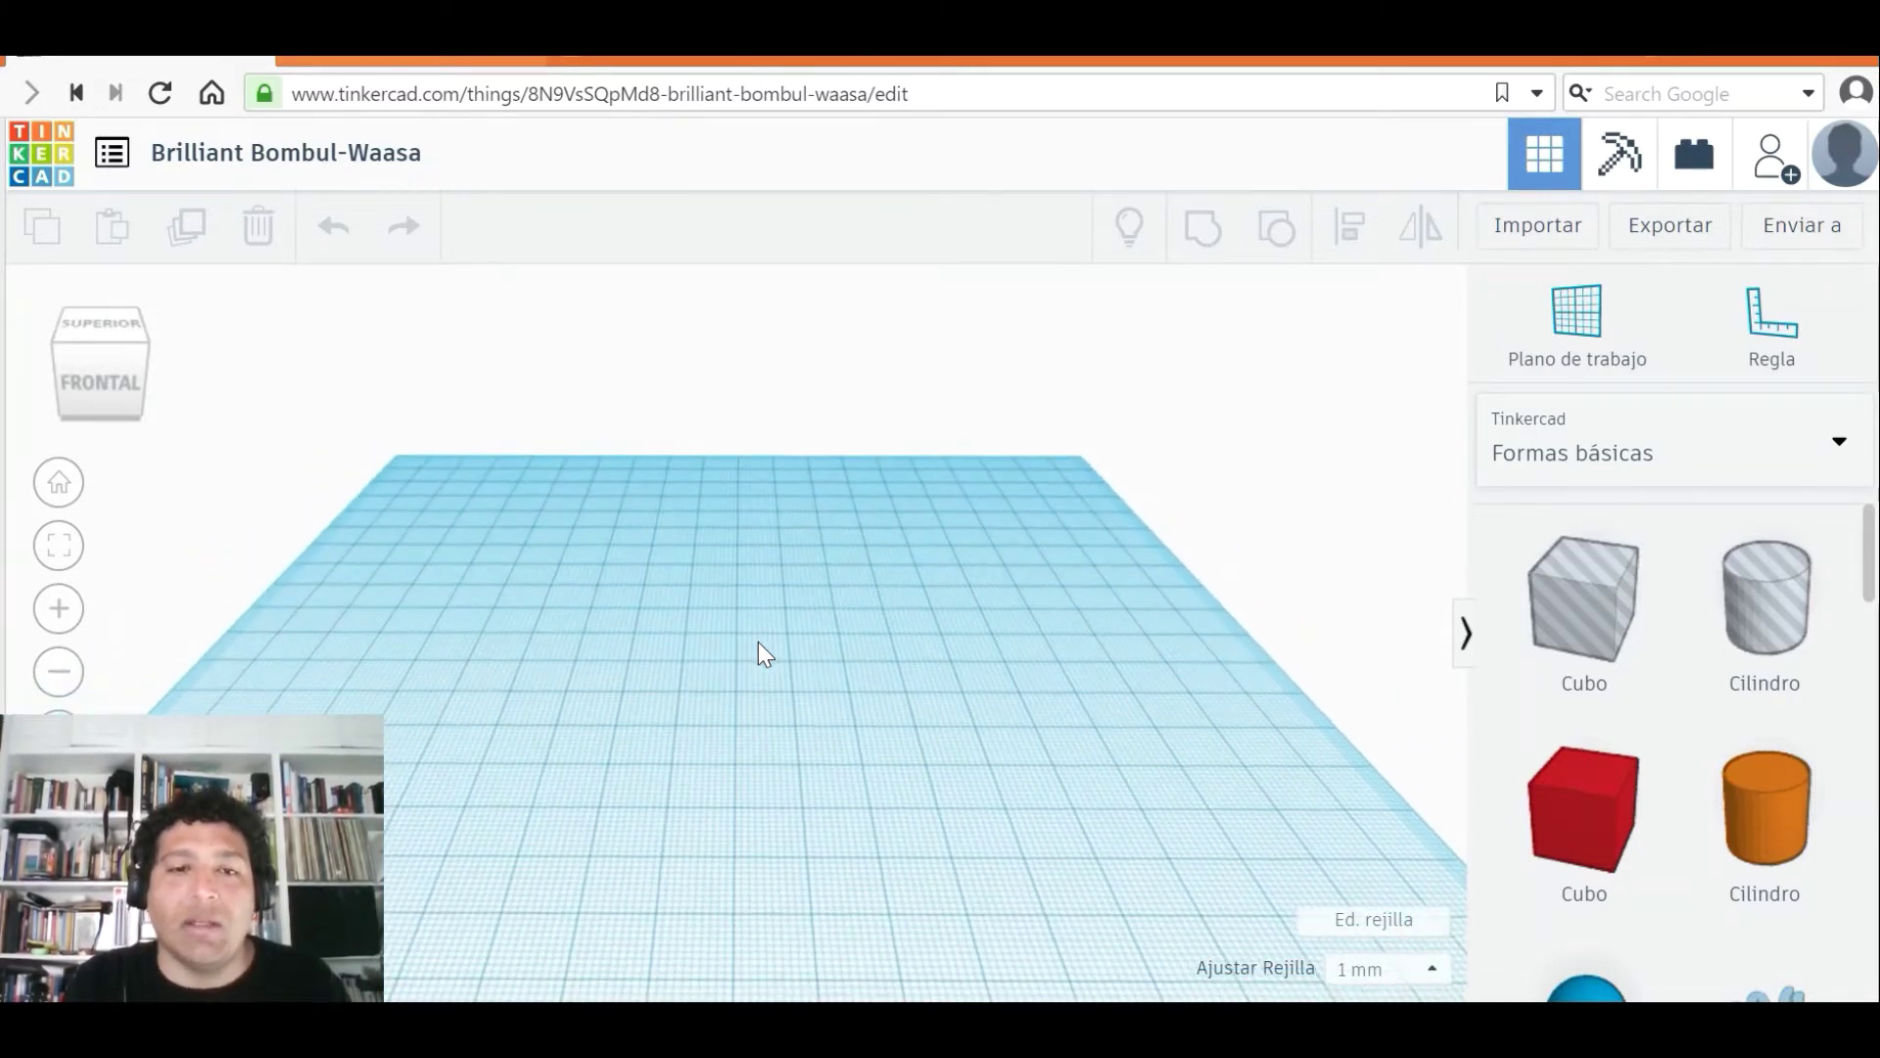
scroll(760, 646, "down", 2)
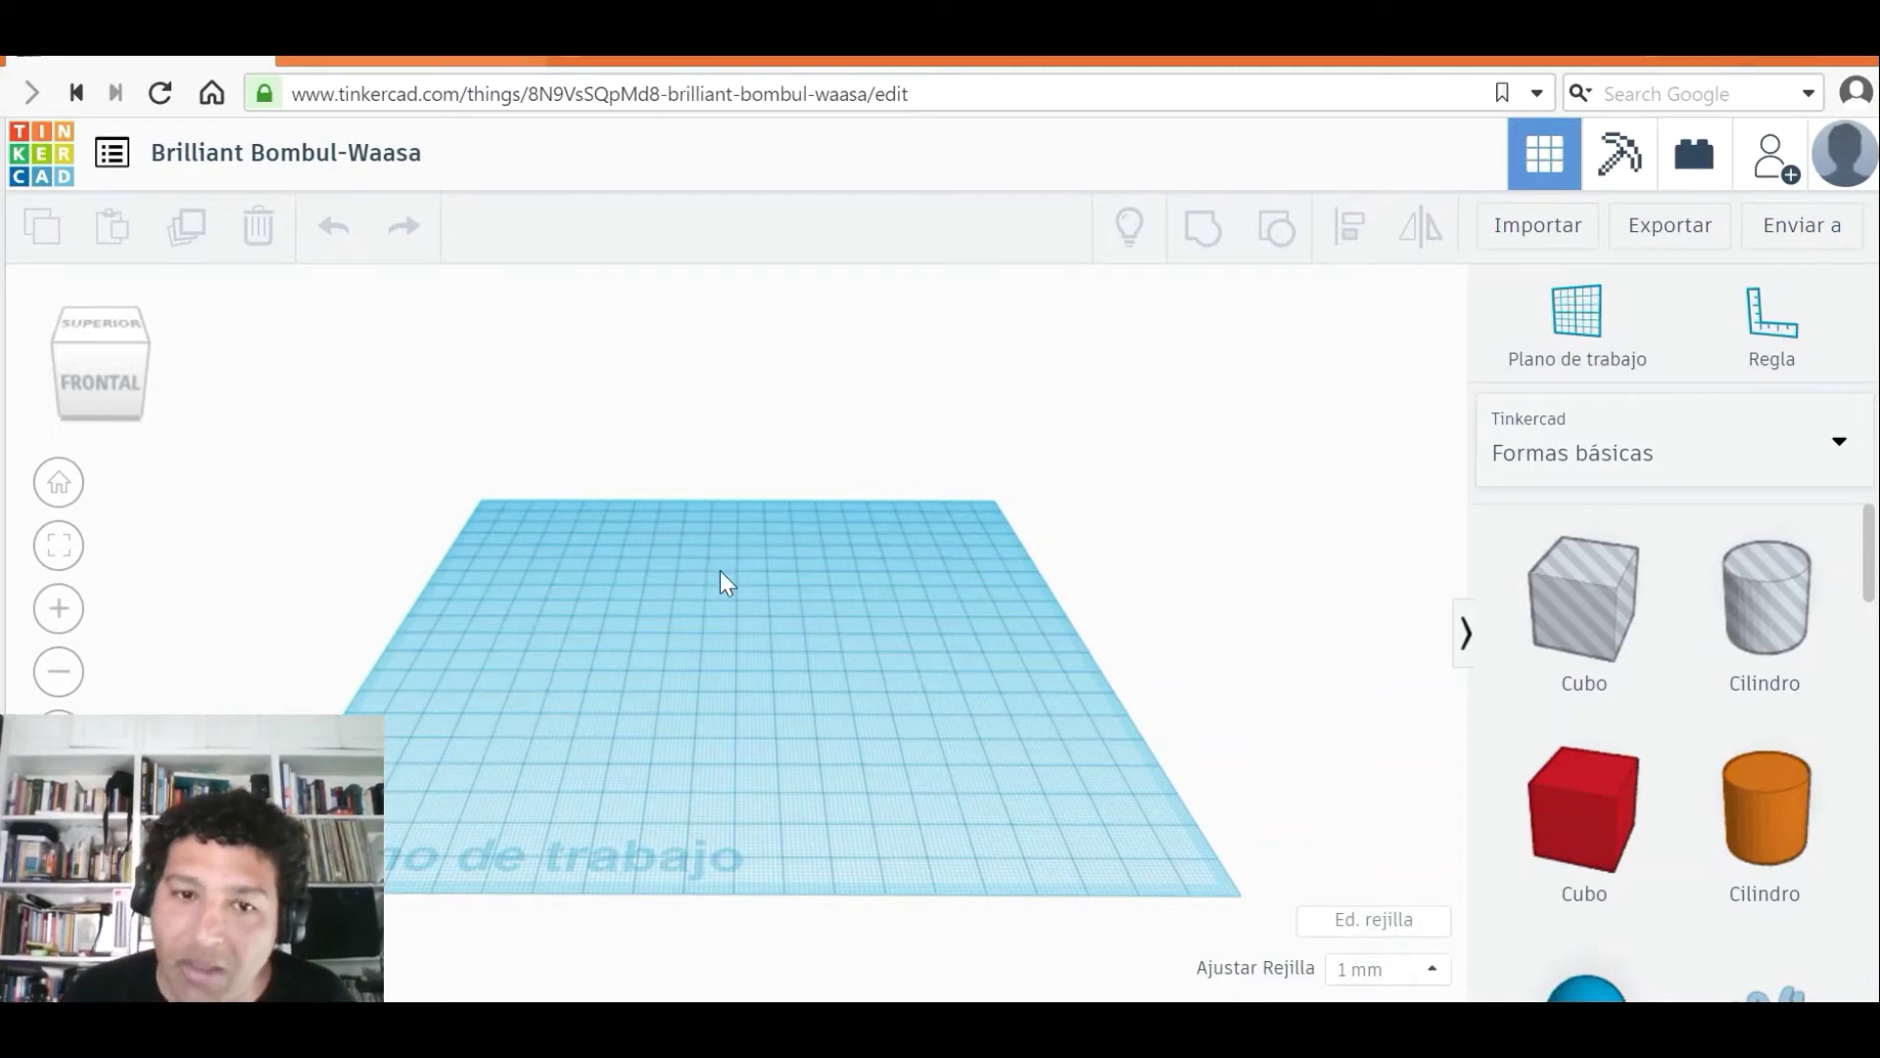
mouse_move(725, 581)
right_mouse_down()
mouse_move(702, 651)
mouse_move(1277, 509)
mouse_move(341, 551)
mouse_move(1330, 550)
mouse_move(395, 538)
mouse_move(1150, 751)
mouse_move(760, 580)
right_mouse_up()
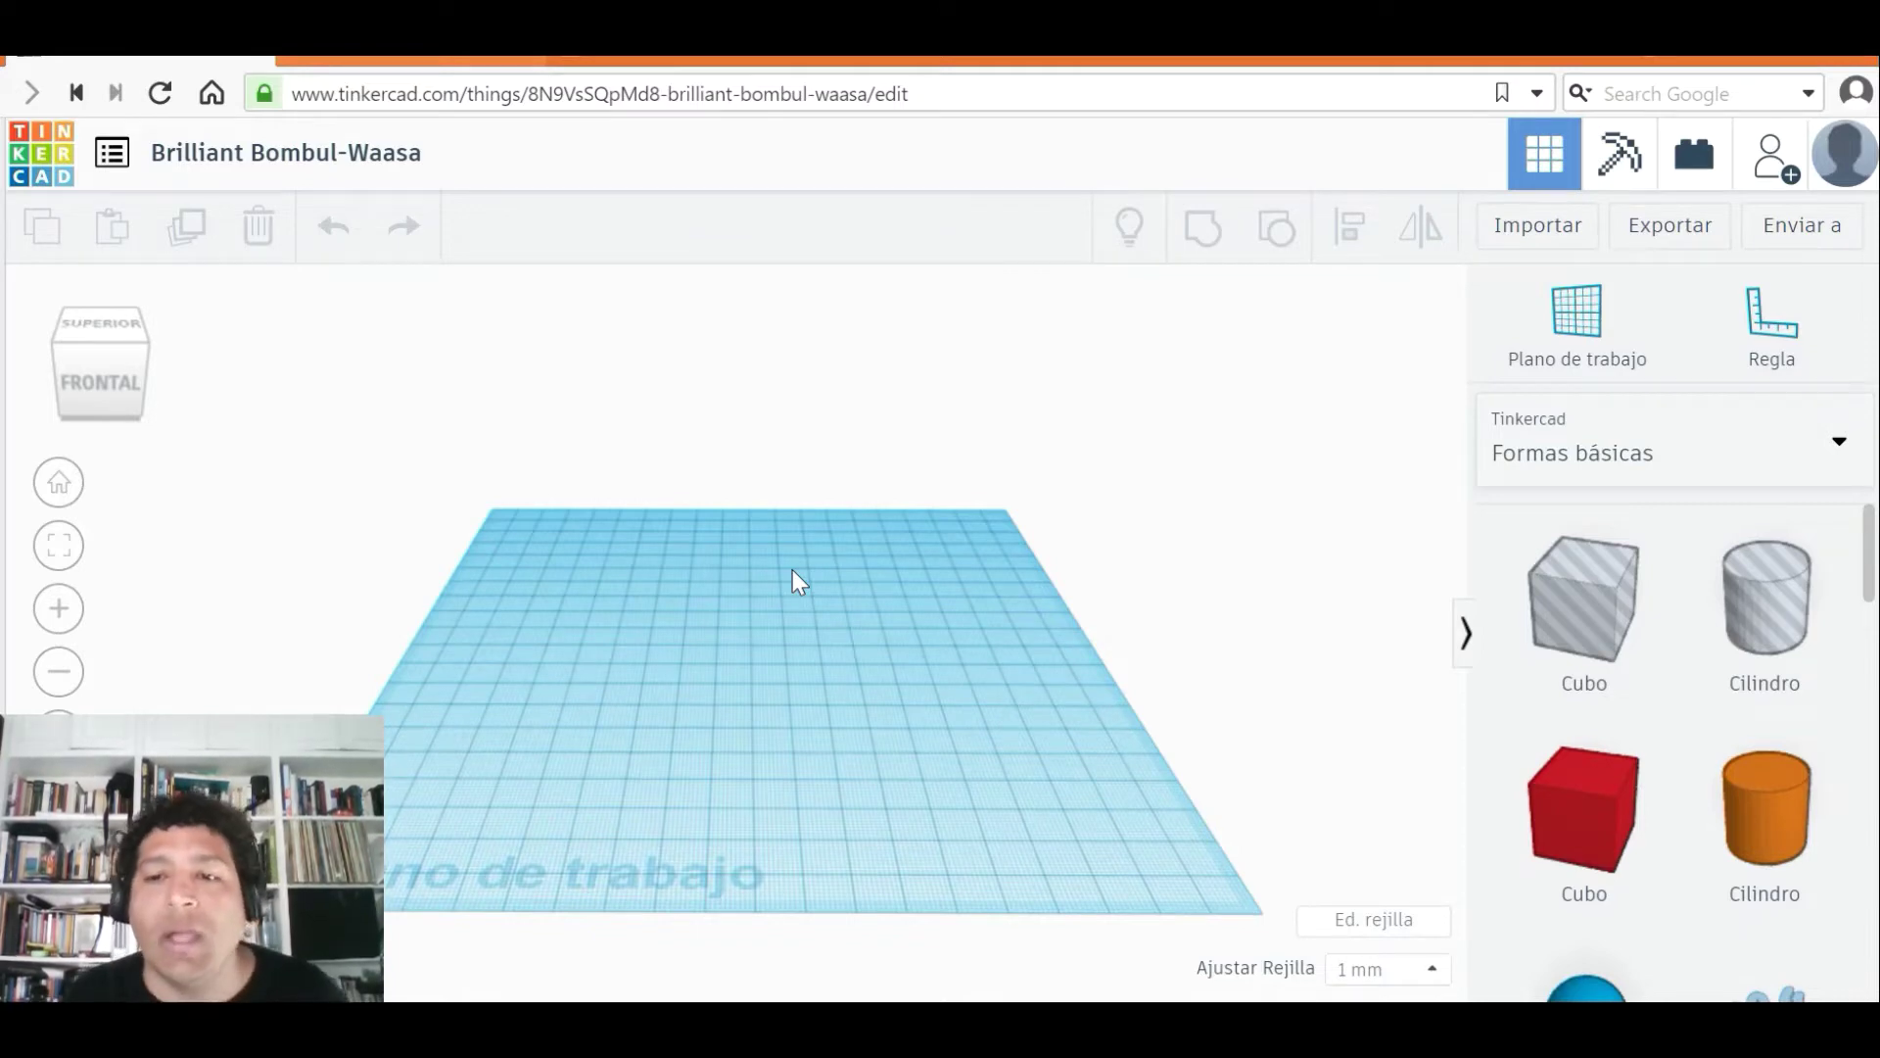
- Look through the shape library categories and show the Smithsonian printables collection
left_click(1838, 451)
left_click(1839, 451)
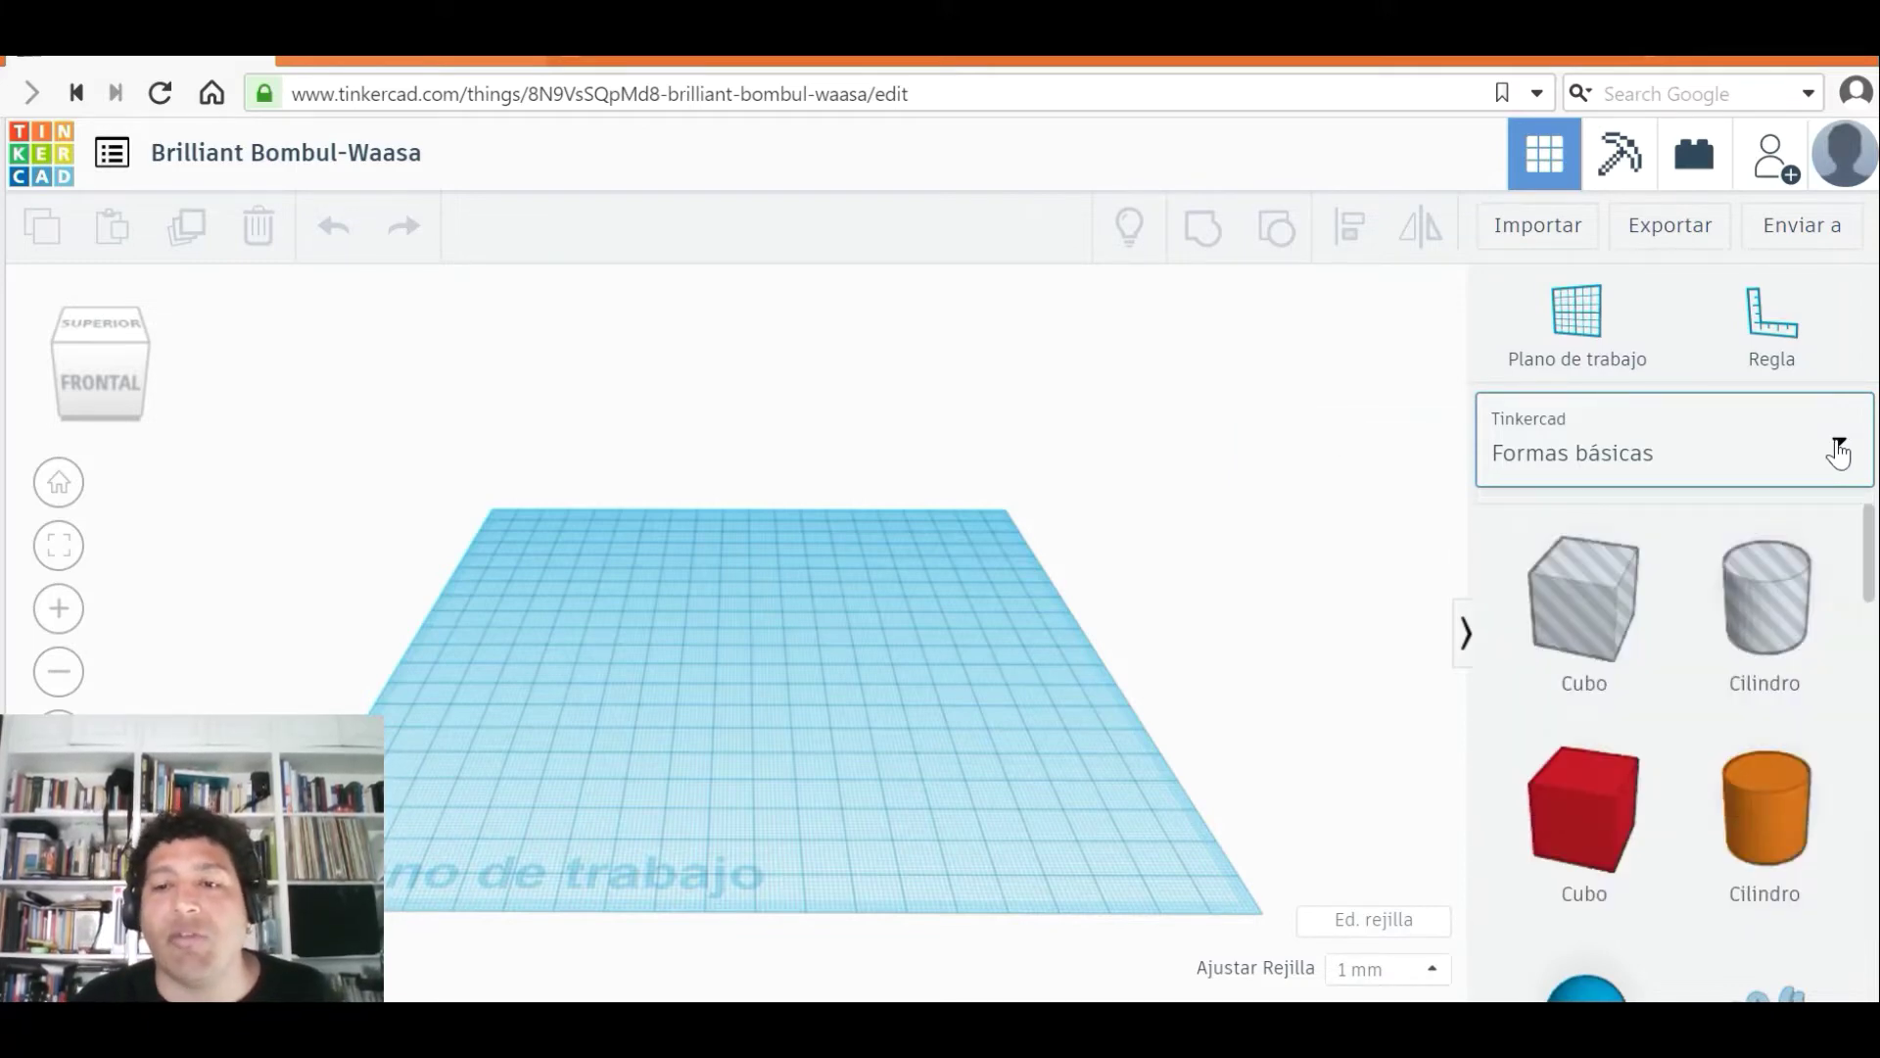
left_click(1838, 452)
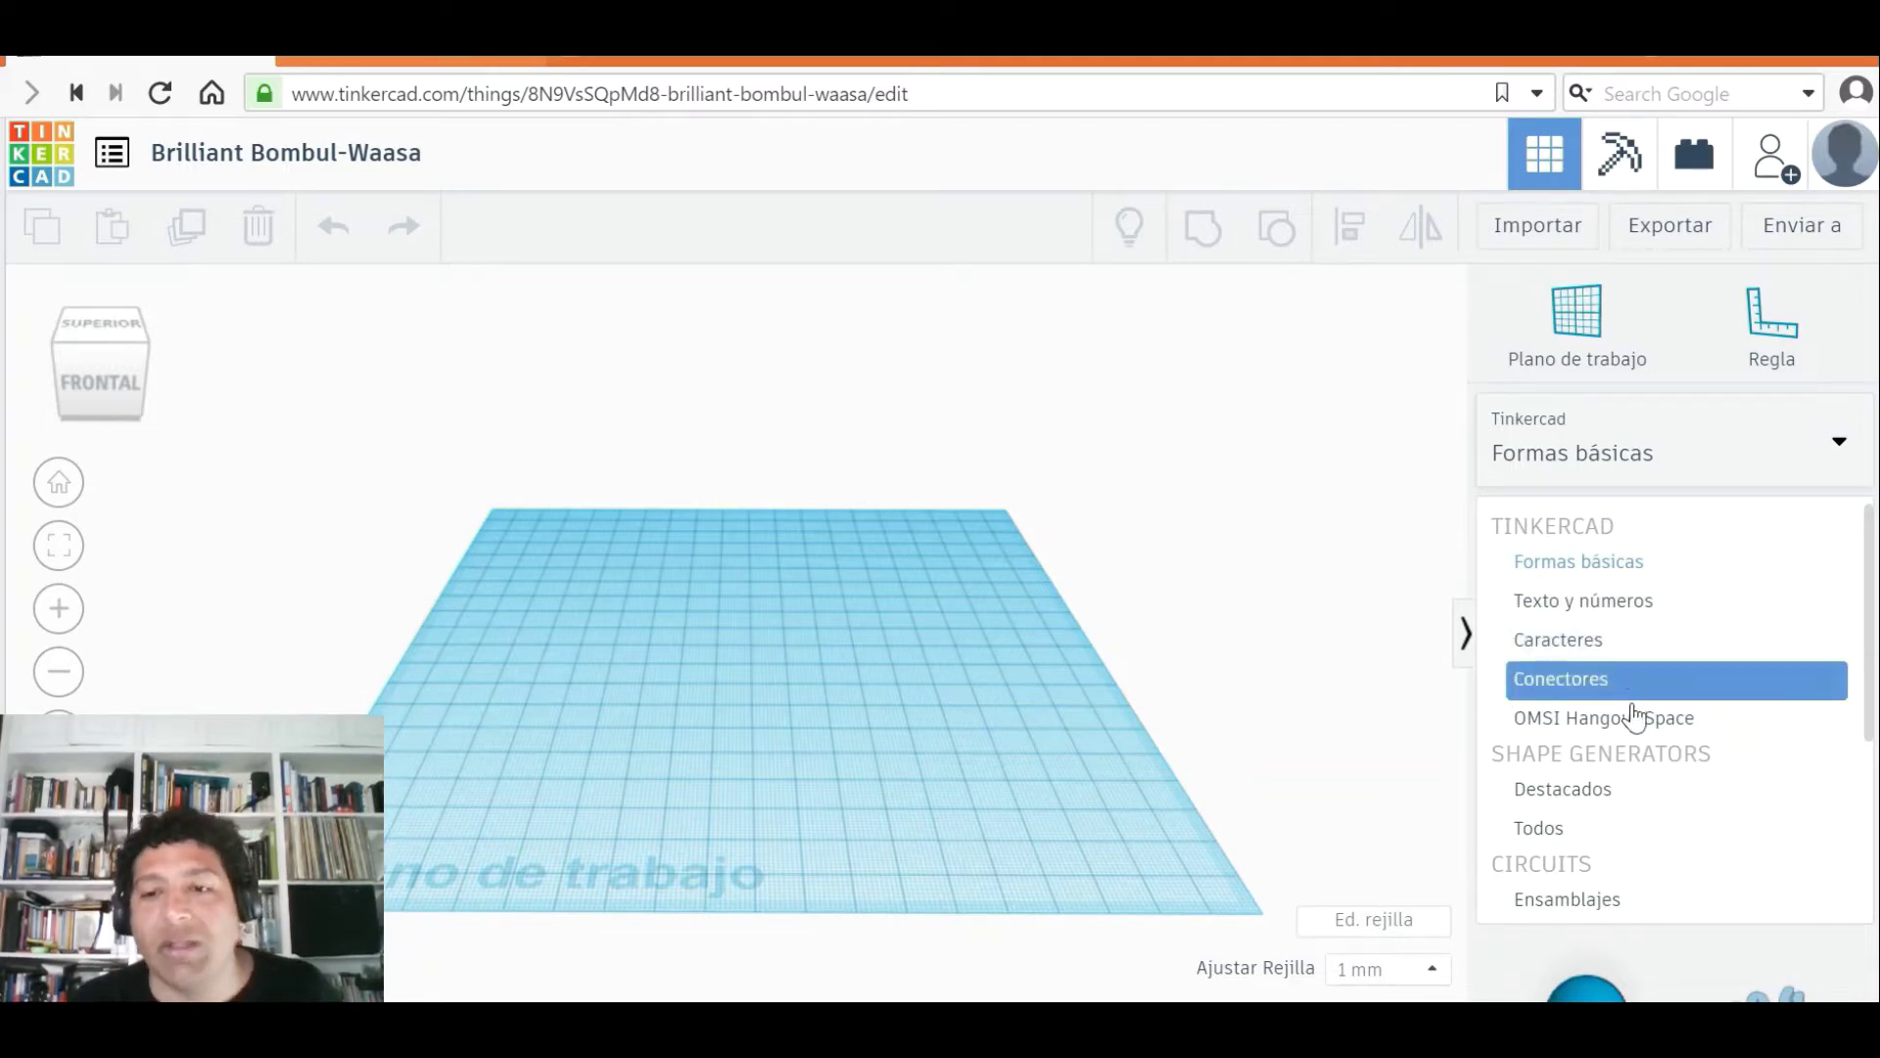
scroll(1634, 716, "down", 3)
scroll(1613, 710, "up", 3)
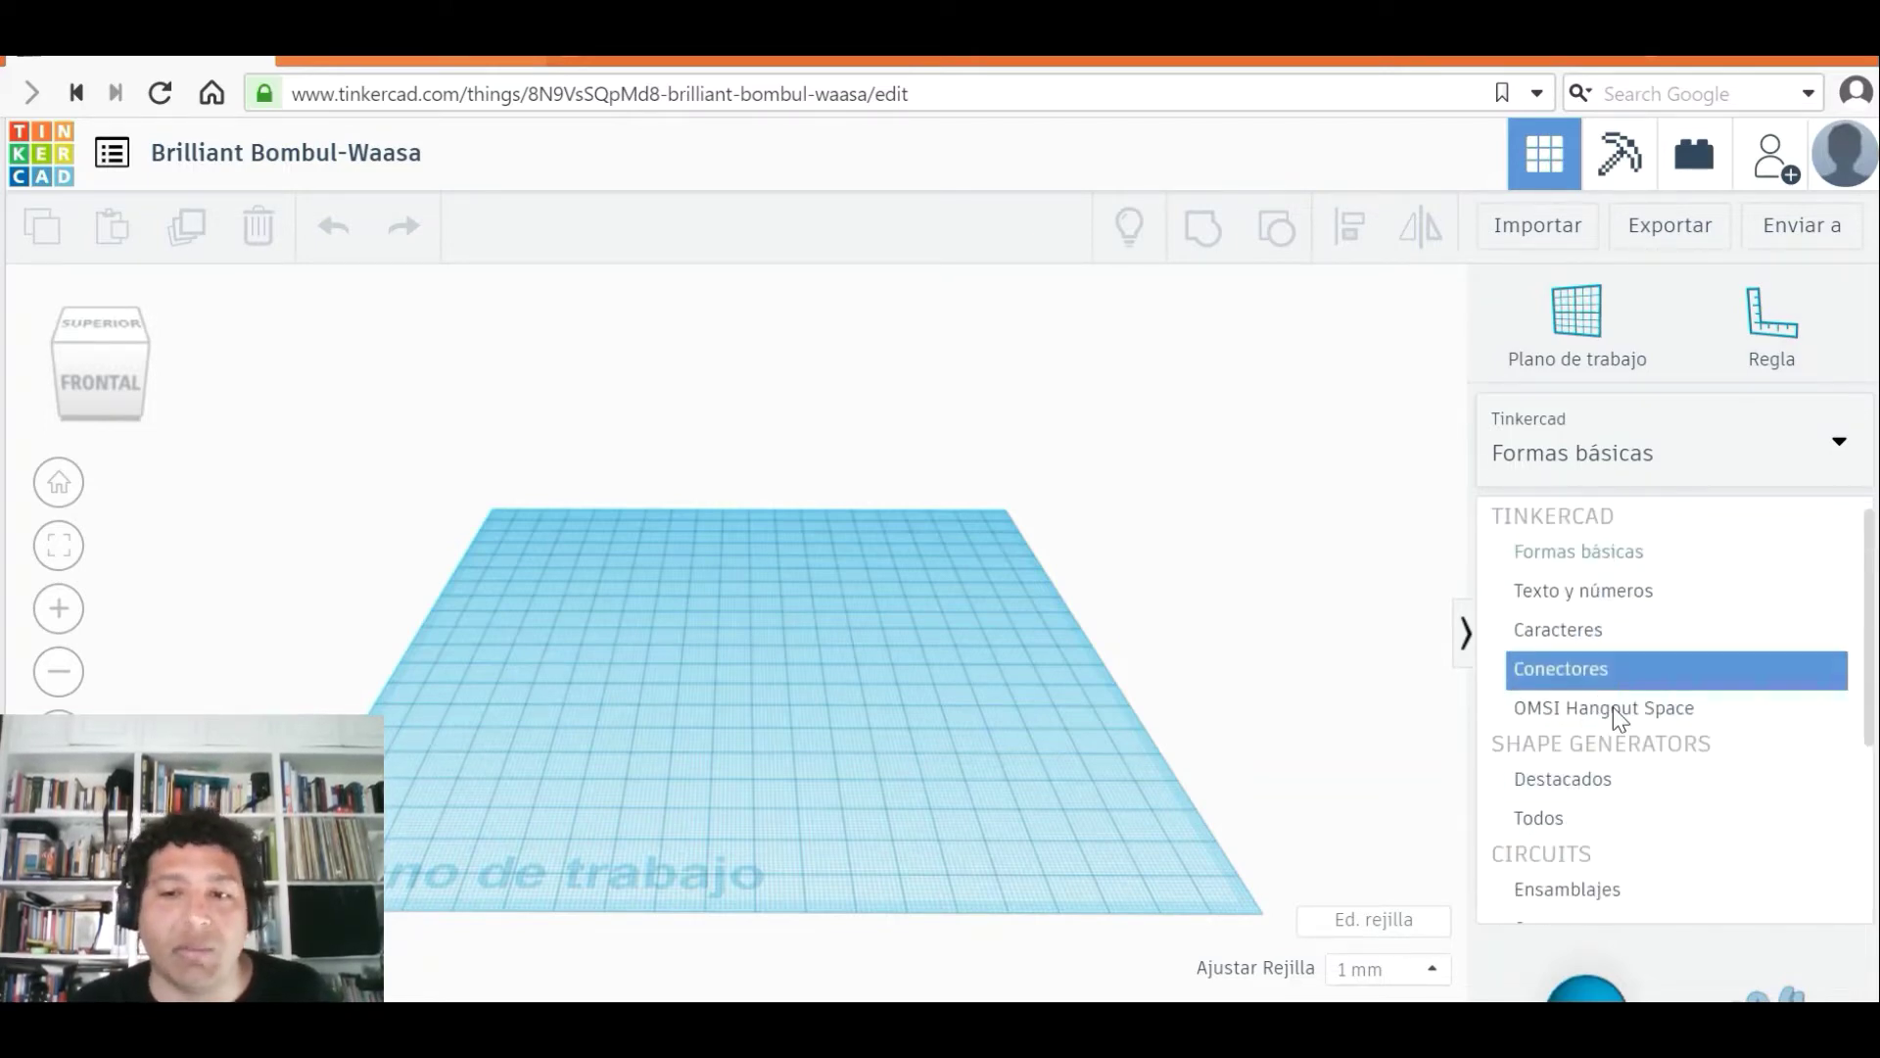
scroll(1614, 710, "down", 3)
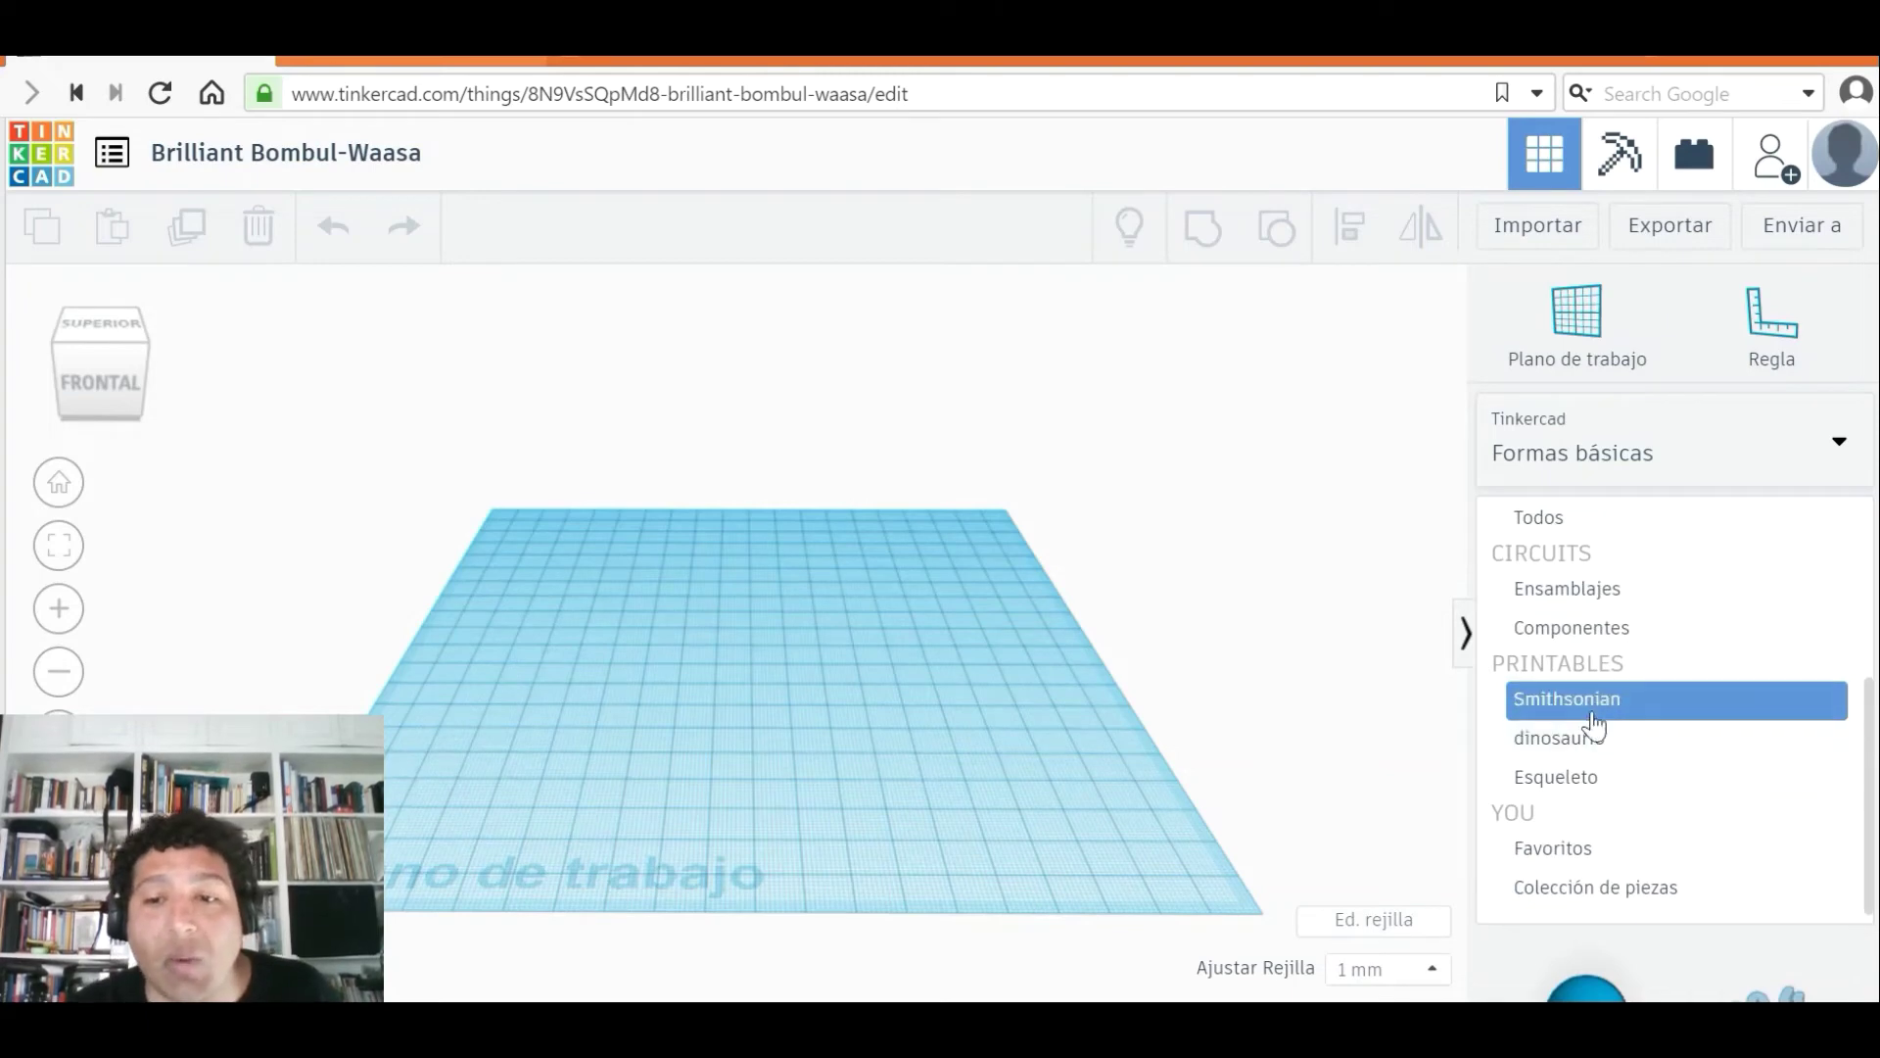
left_click(1588, 710)
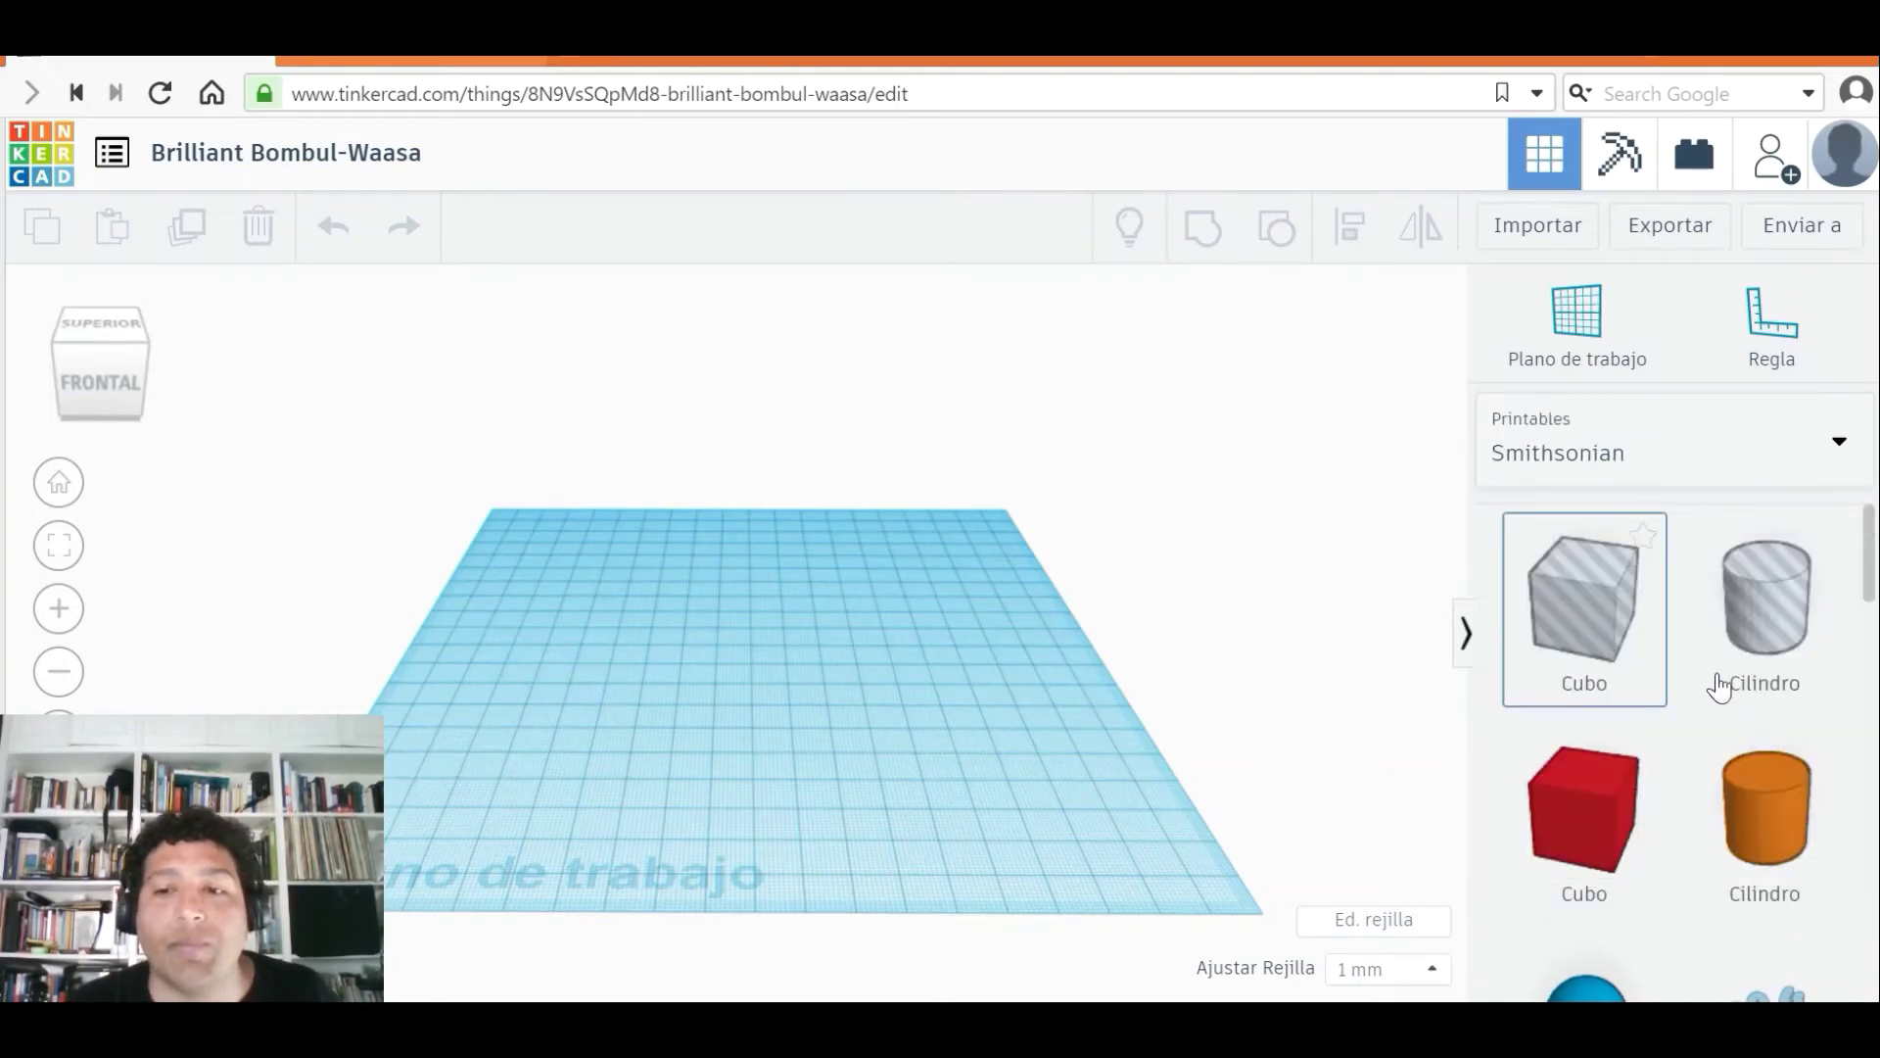
mouse_move(1871, 558)
left_mouse_down()
mouse_move(1834, 948)
mouse_move(1835, 680)
mouse_move(1865, 526)
left_mouse_up()
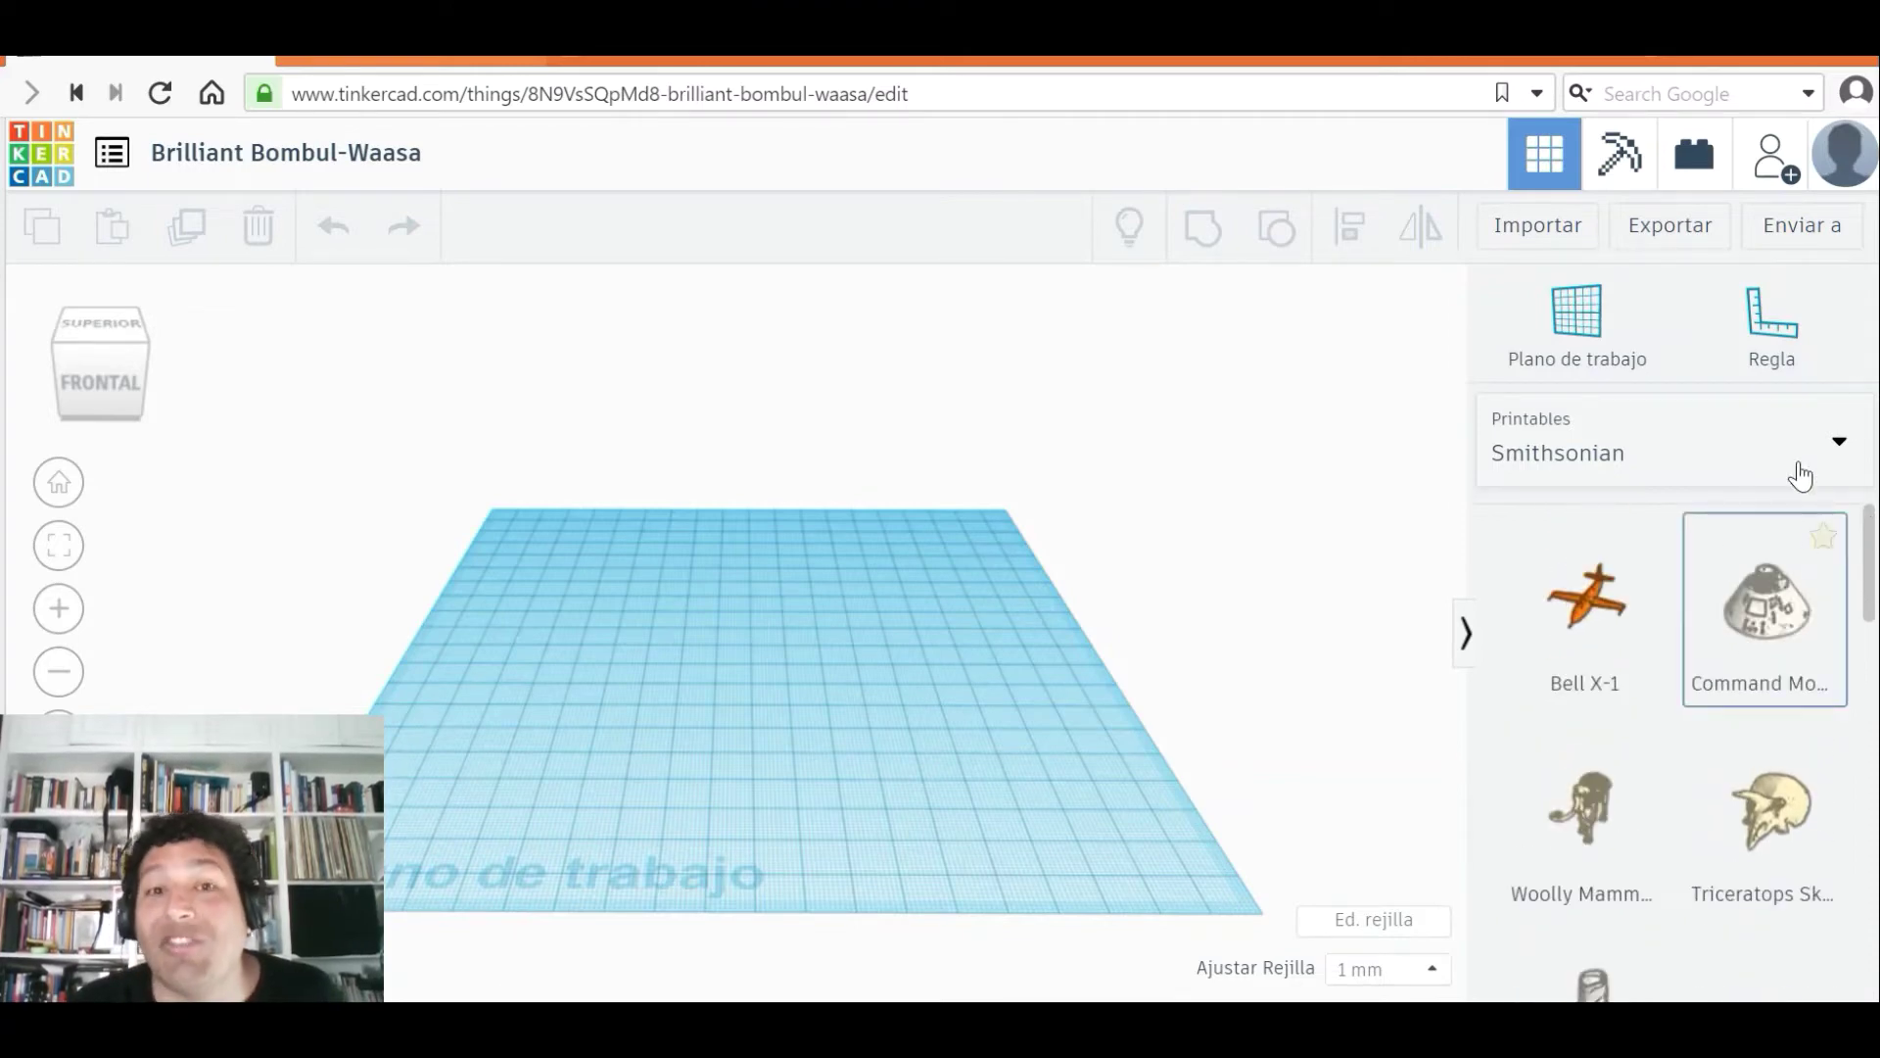
- Switch the shape library back to Formas básicas and place a solid red Cubo near the middle of the workplane
left_click(1702, 471)
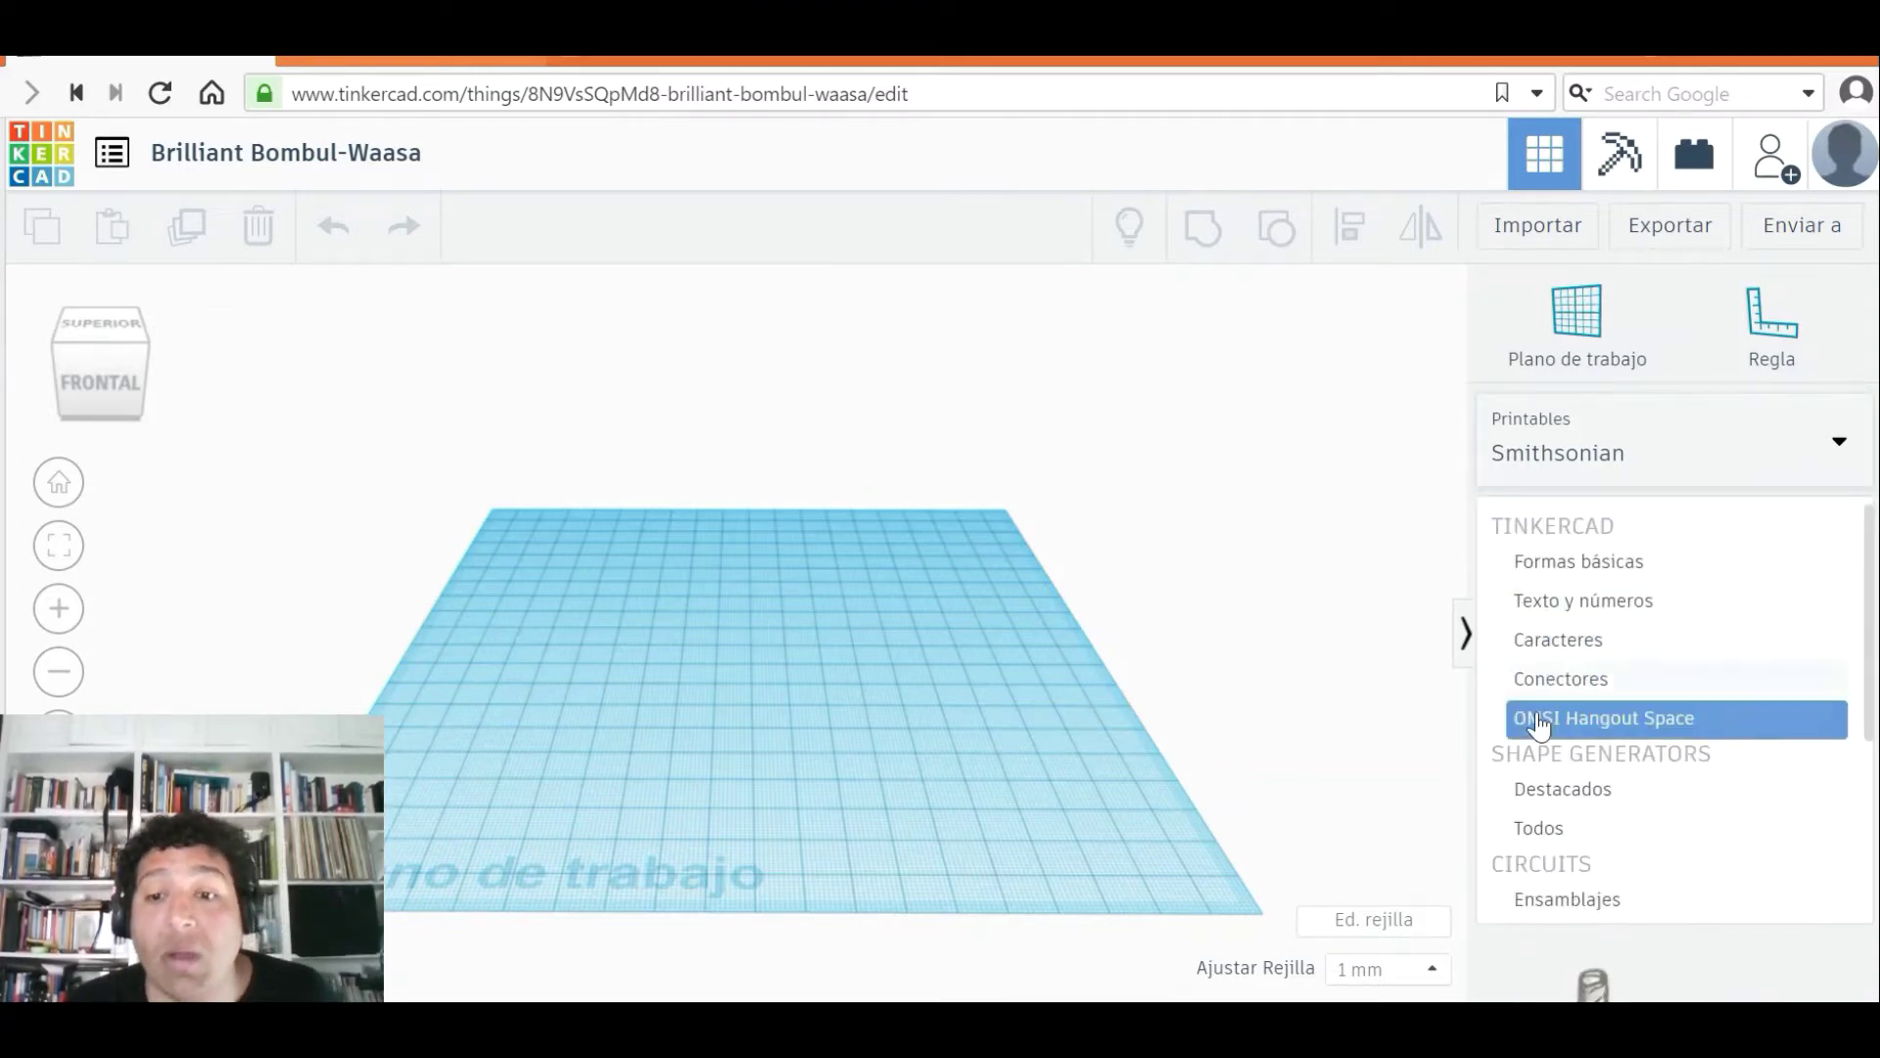
left_click(1578, 569)
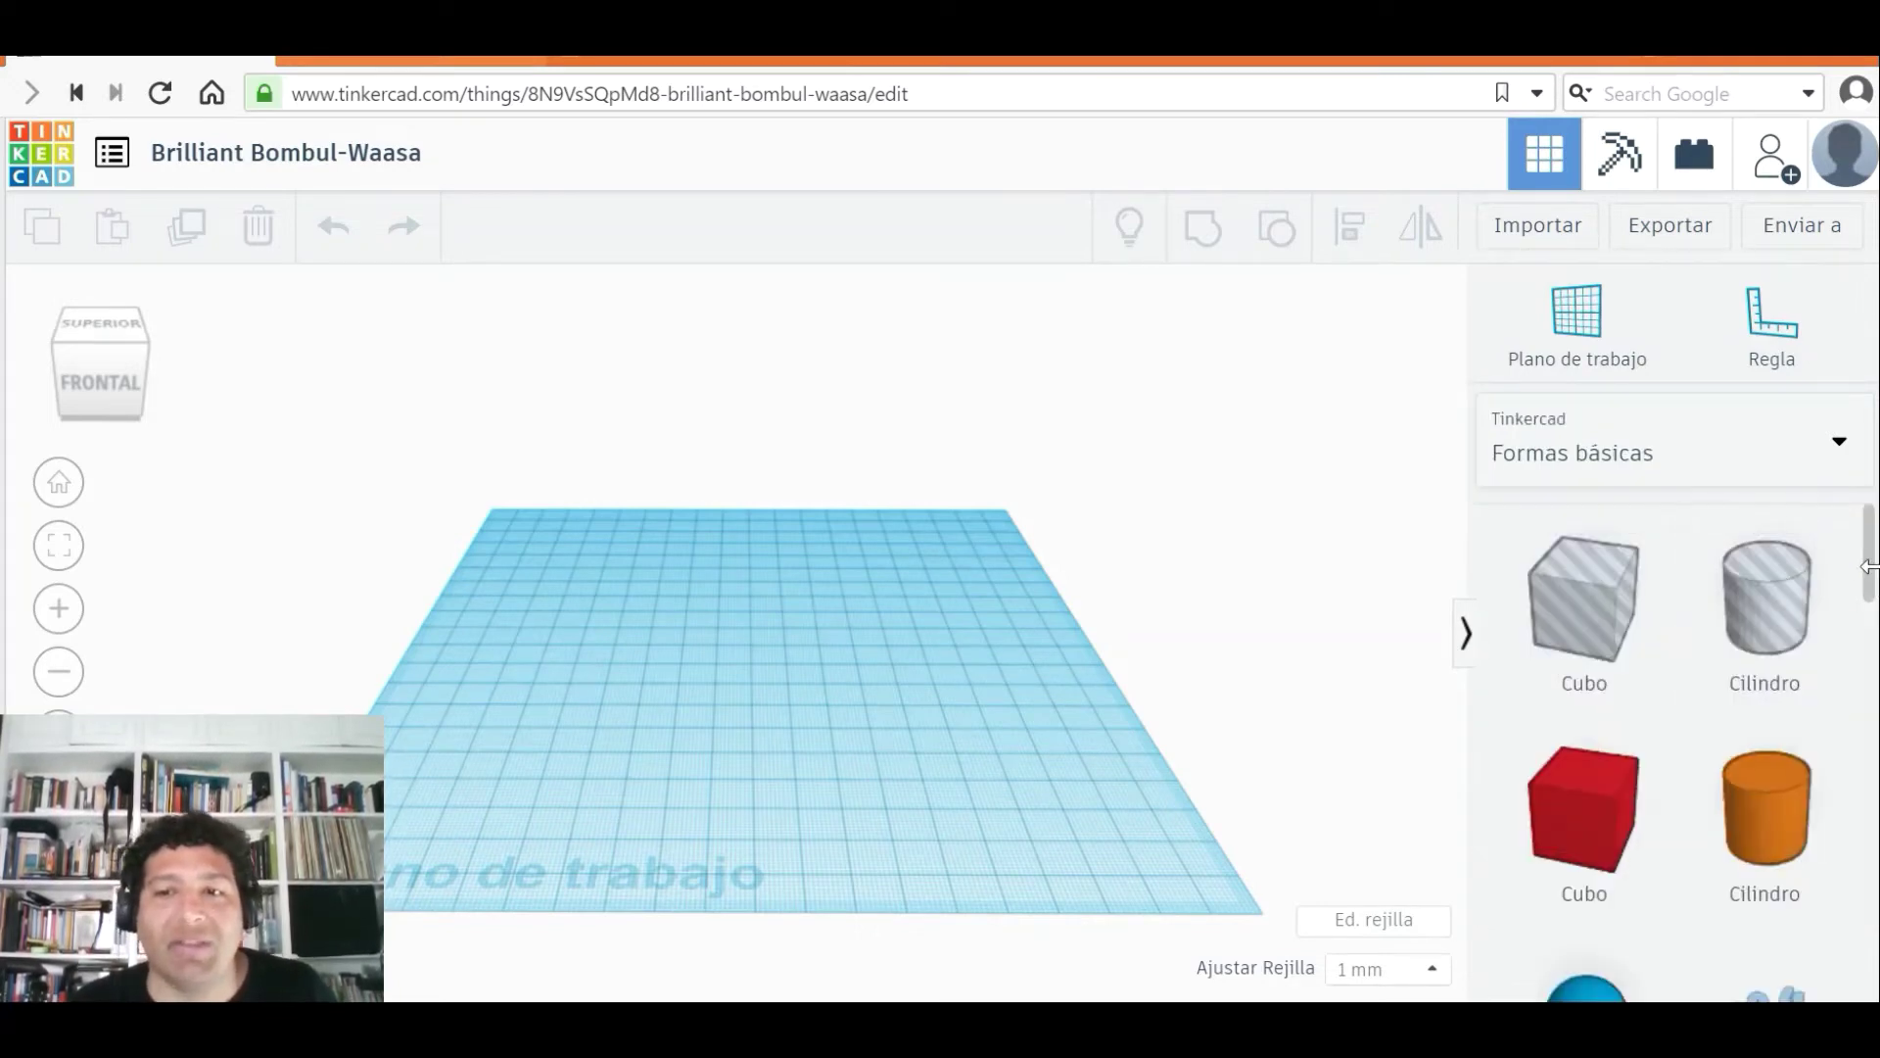
mouse_move(1871, 566)
left_mouse_down()
mouse_move(1811, 979)
mouse_move(1876, 609)
left_mouse_up()
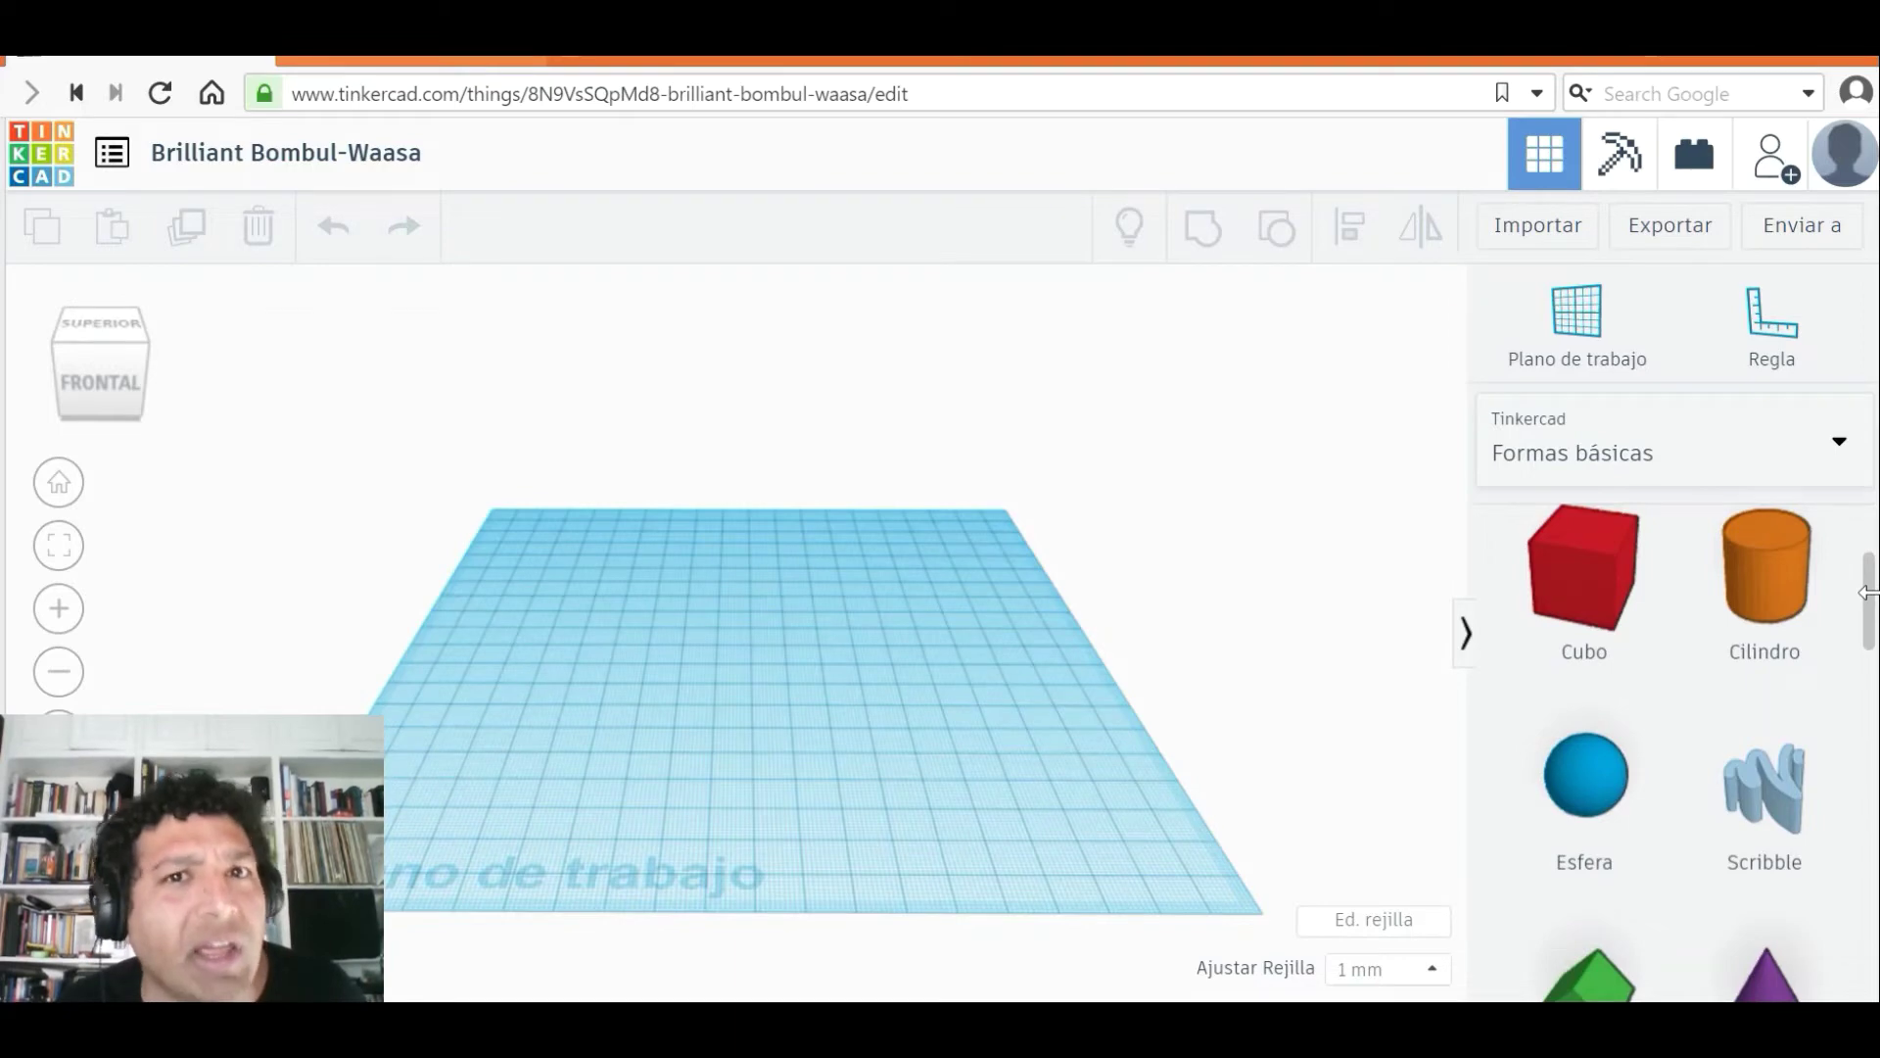
left_click(1562, 574)
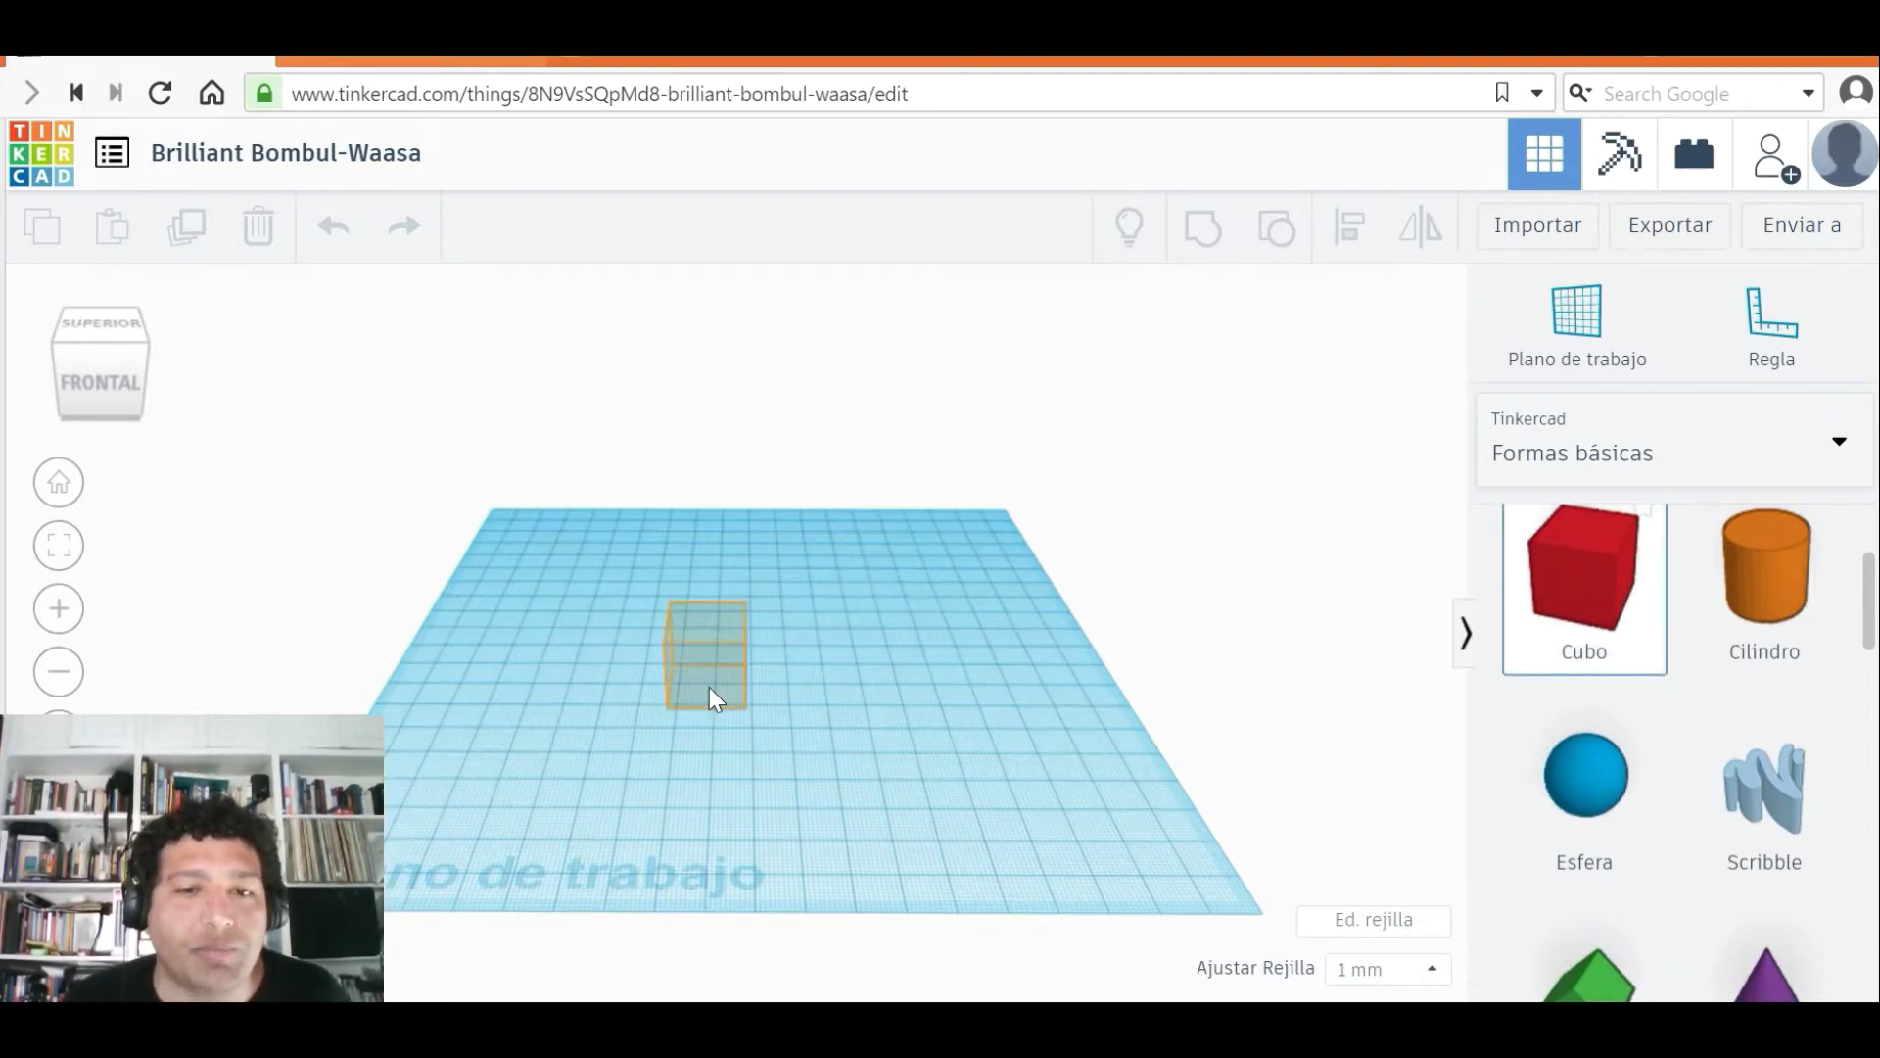
left_click(721, 683)
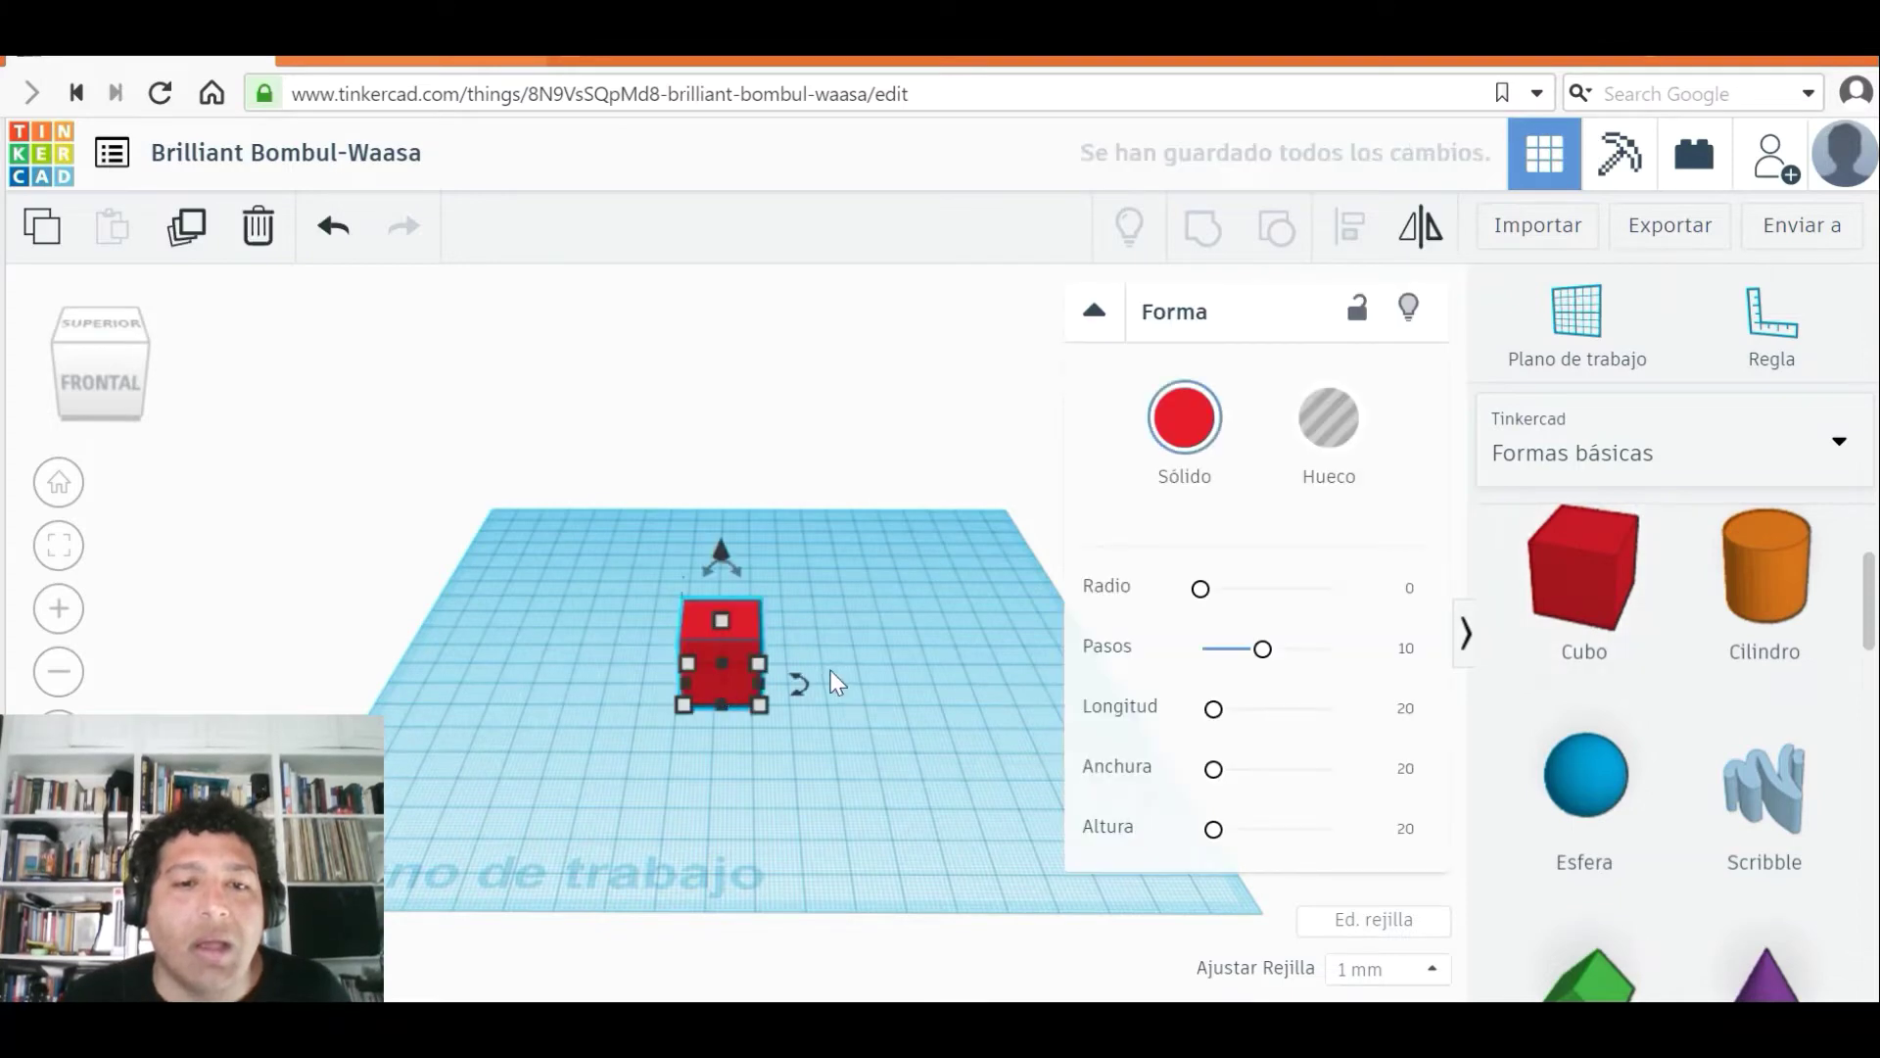
scroll(831, 670, "up", 3)
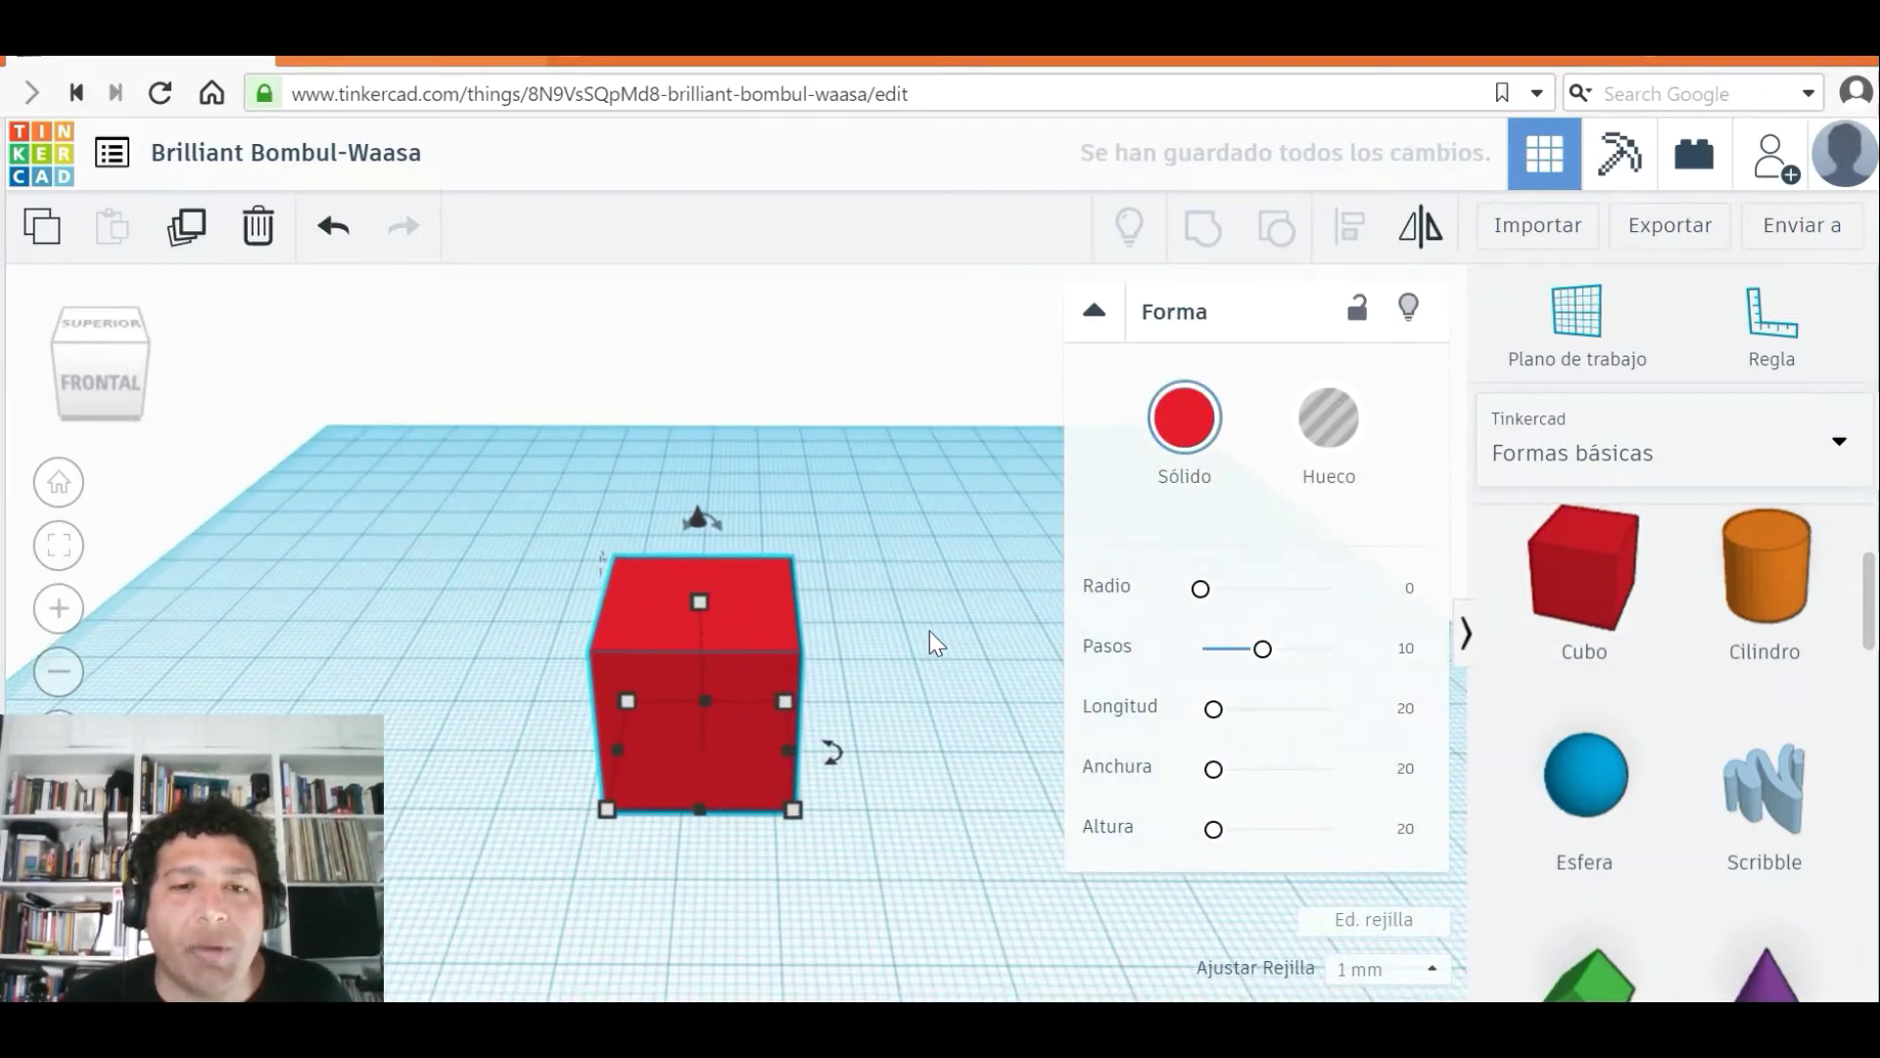
left_click(958, 619)
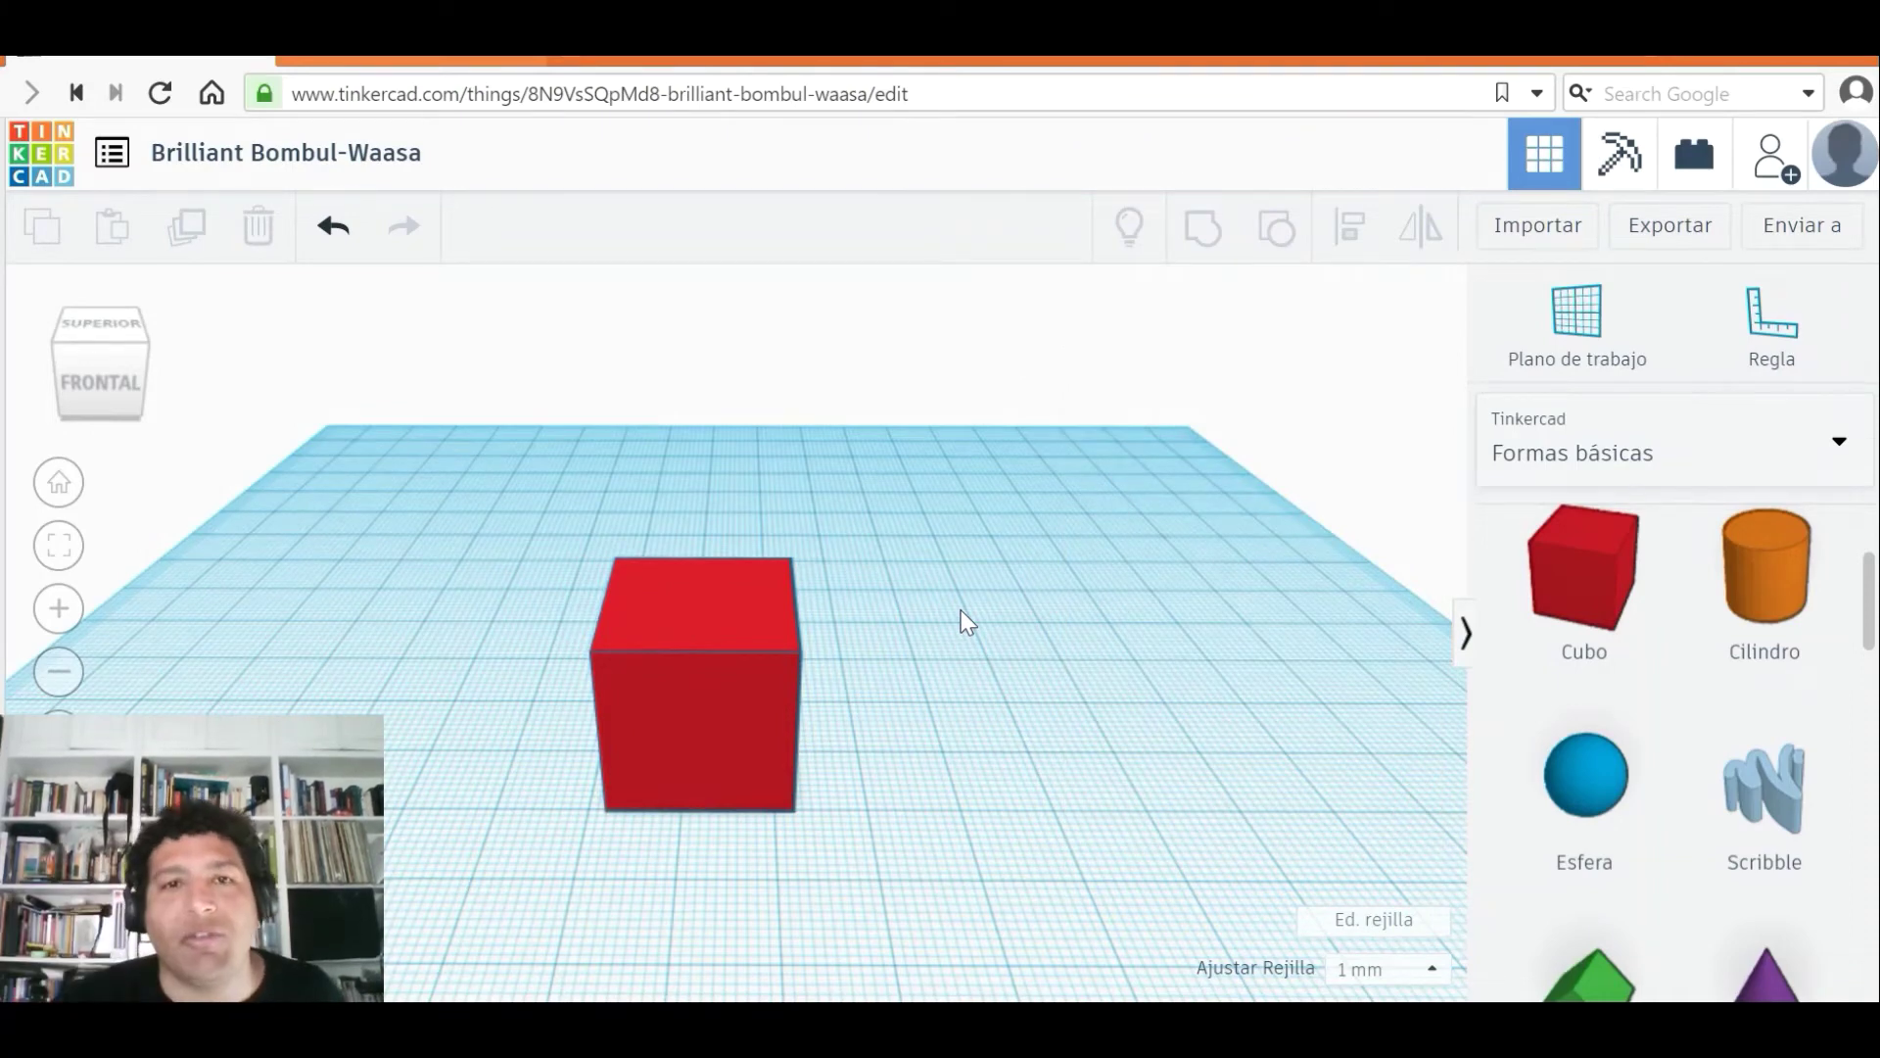
- Resize the red cube's base freely from its front corner to about 47 by 49 mm
left_click(742, 652)
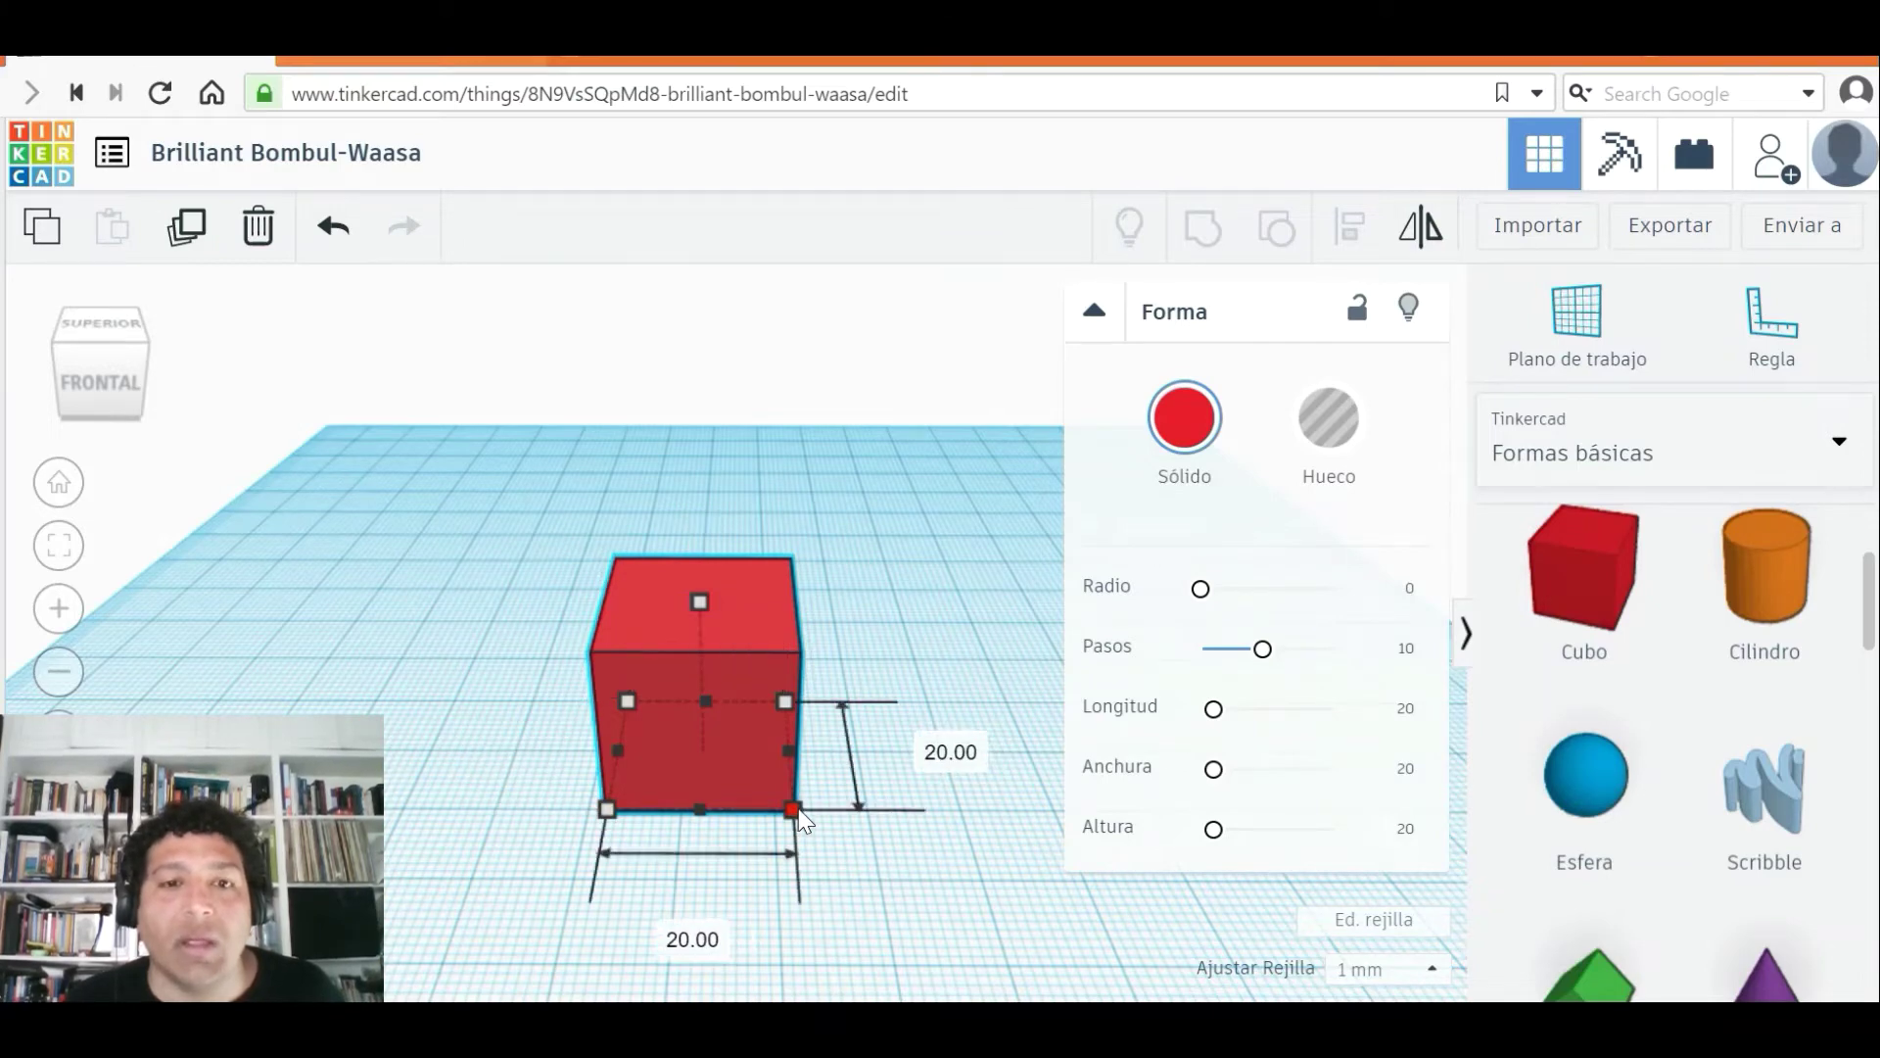
left_click_drag(813, 815, 862, 836)
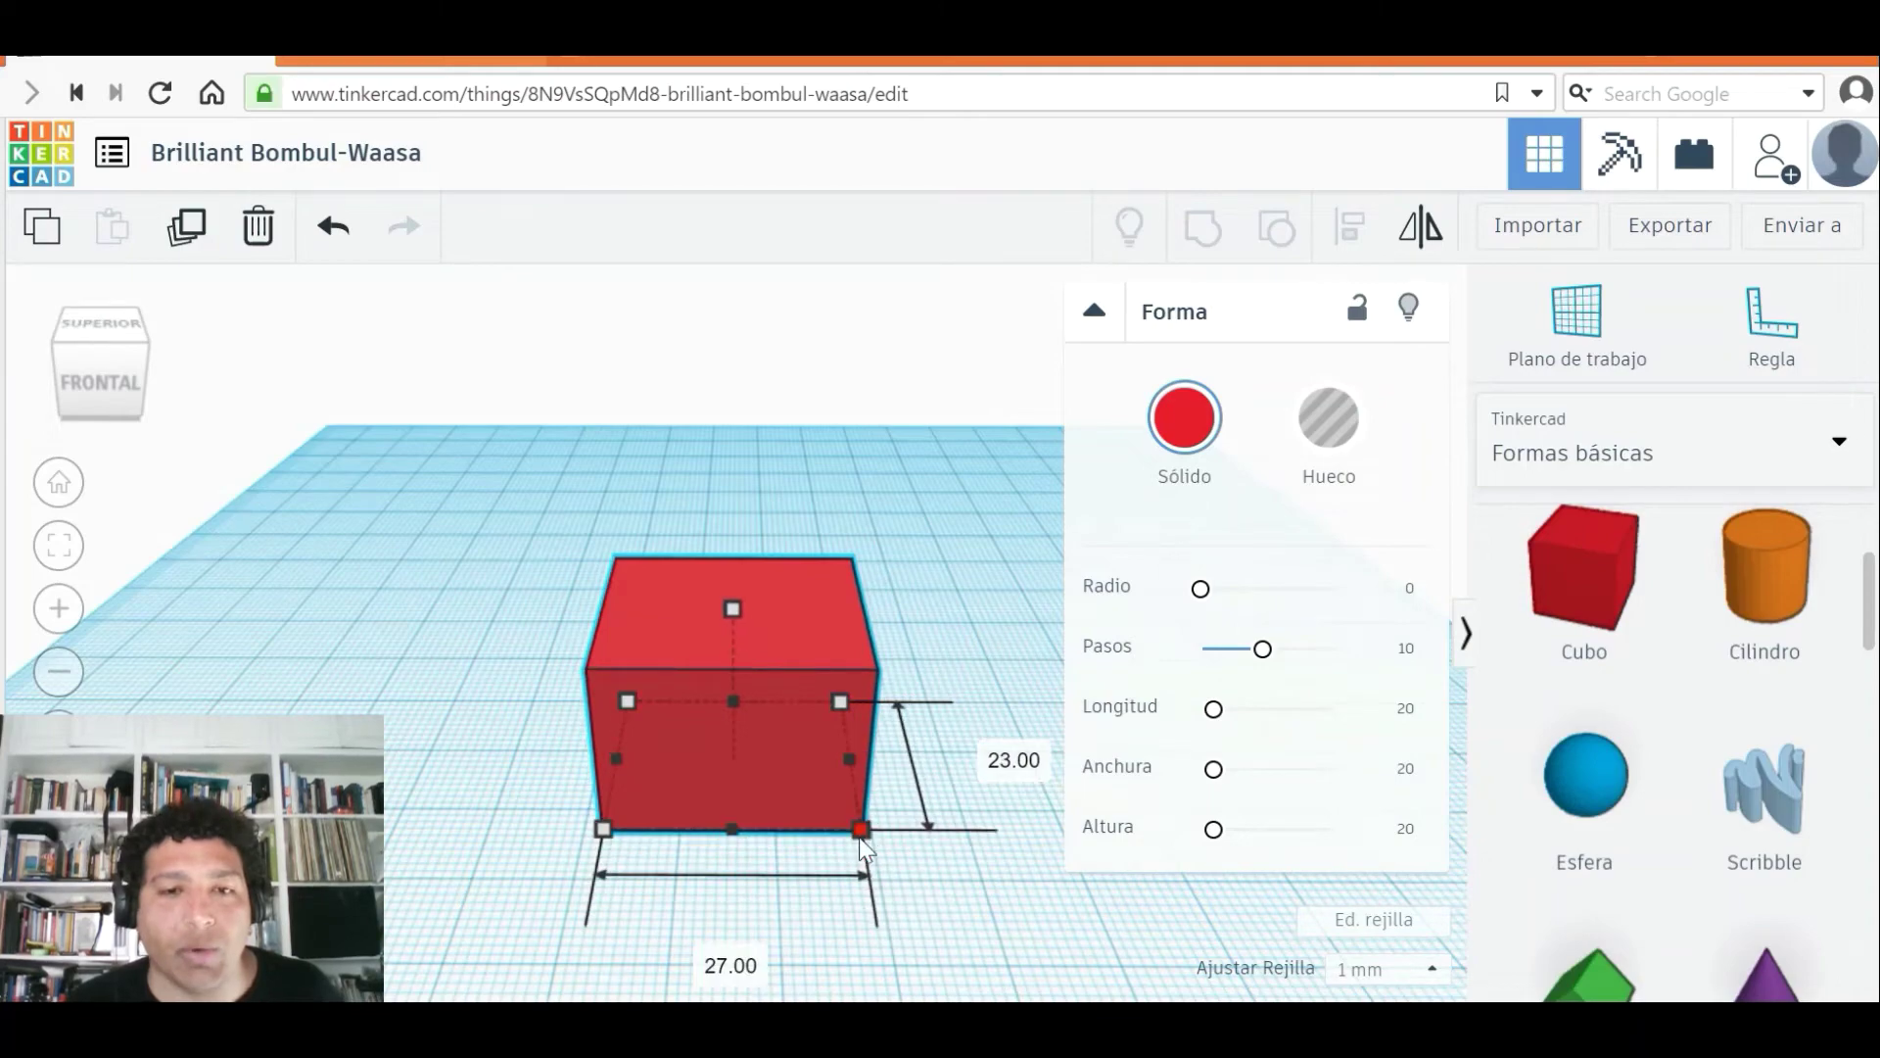
scroll(965, 843, "down", 3)
scroll(935, 805, "down", 3)
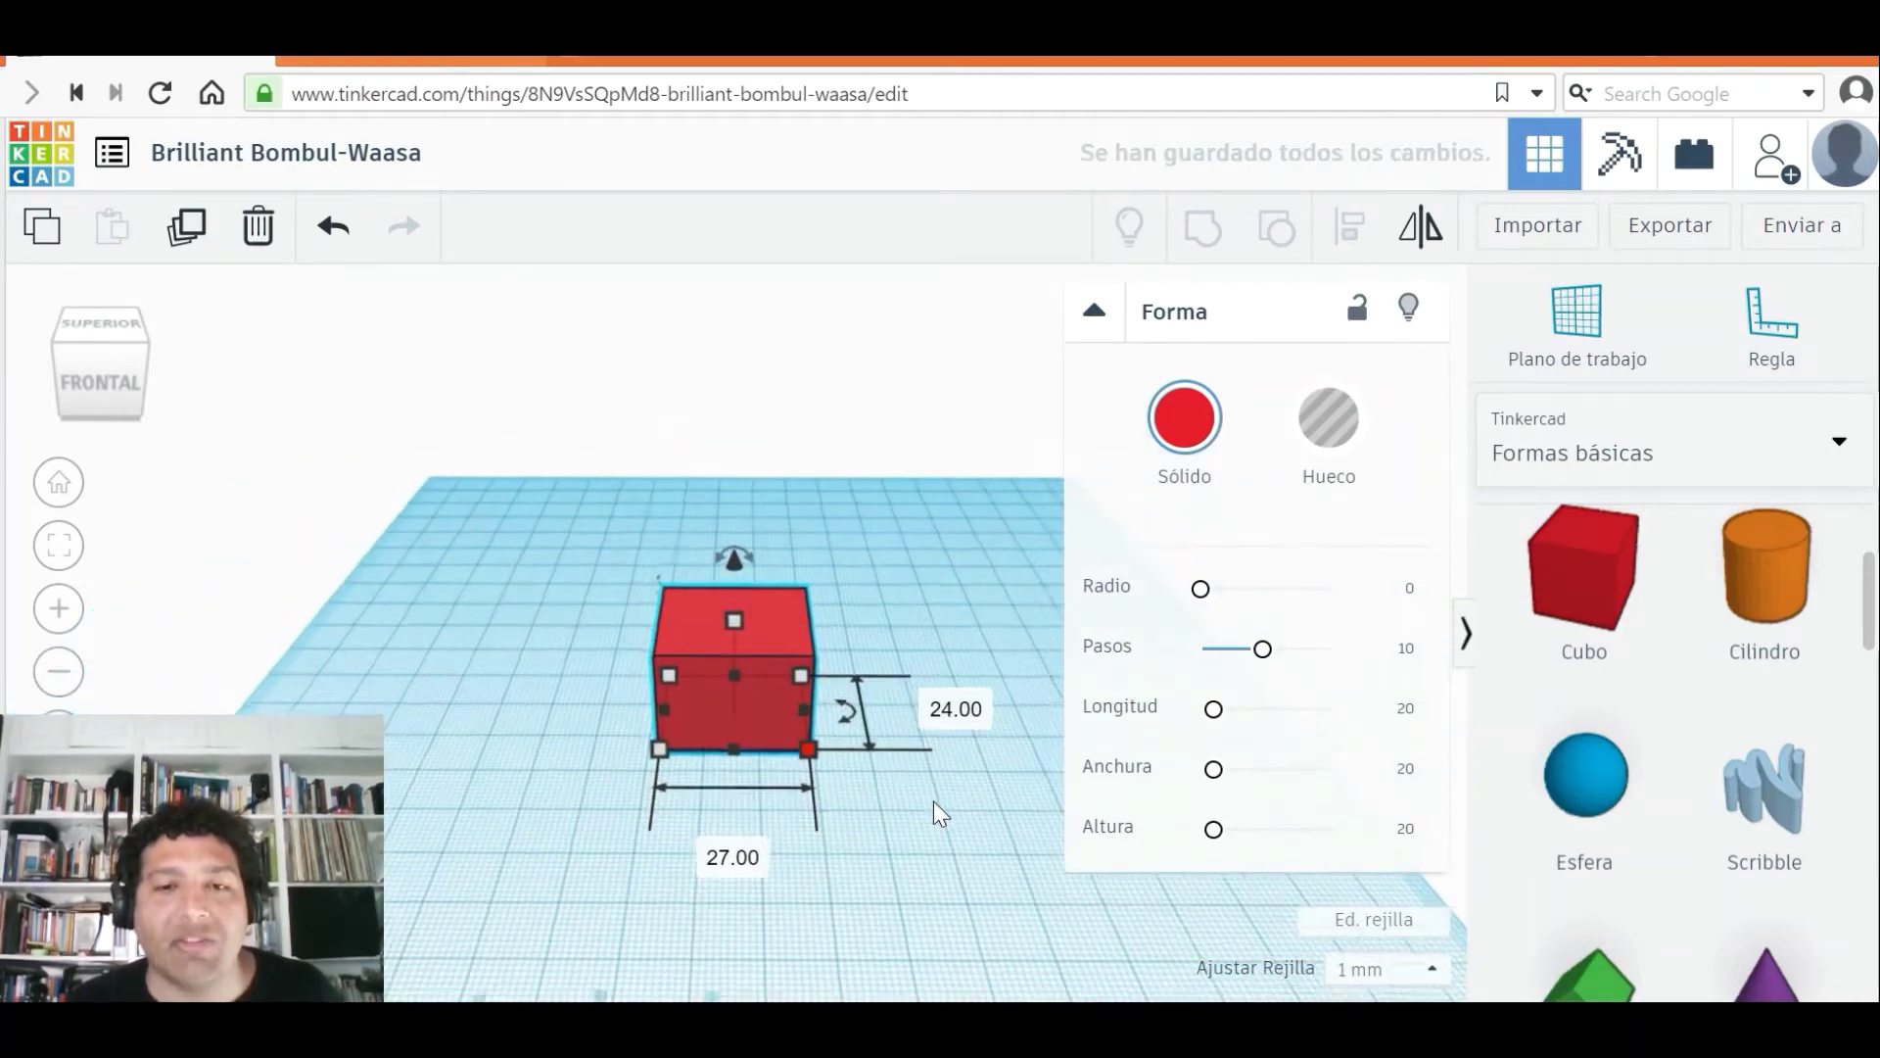
scroll(937, 808, "down", 2)
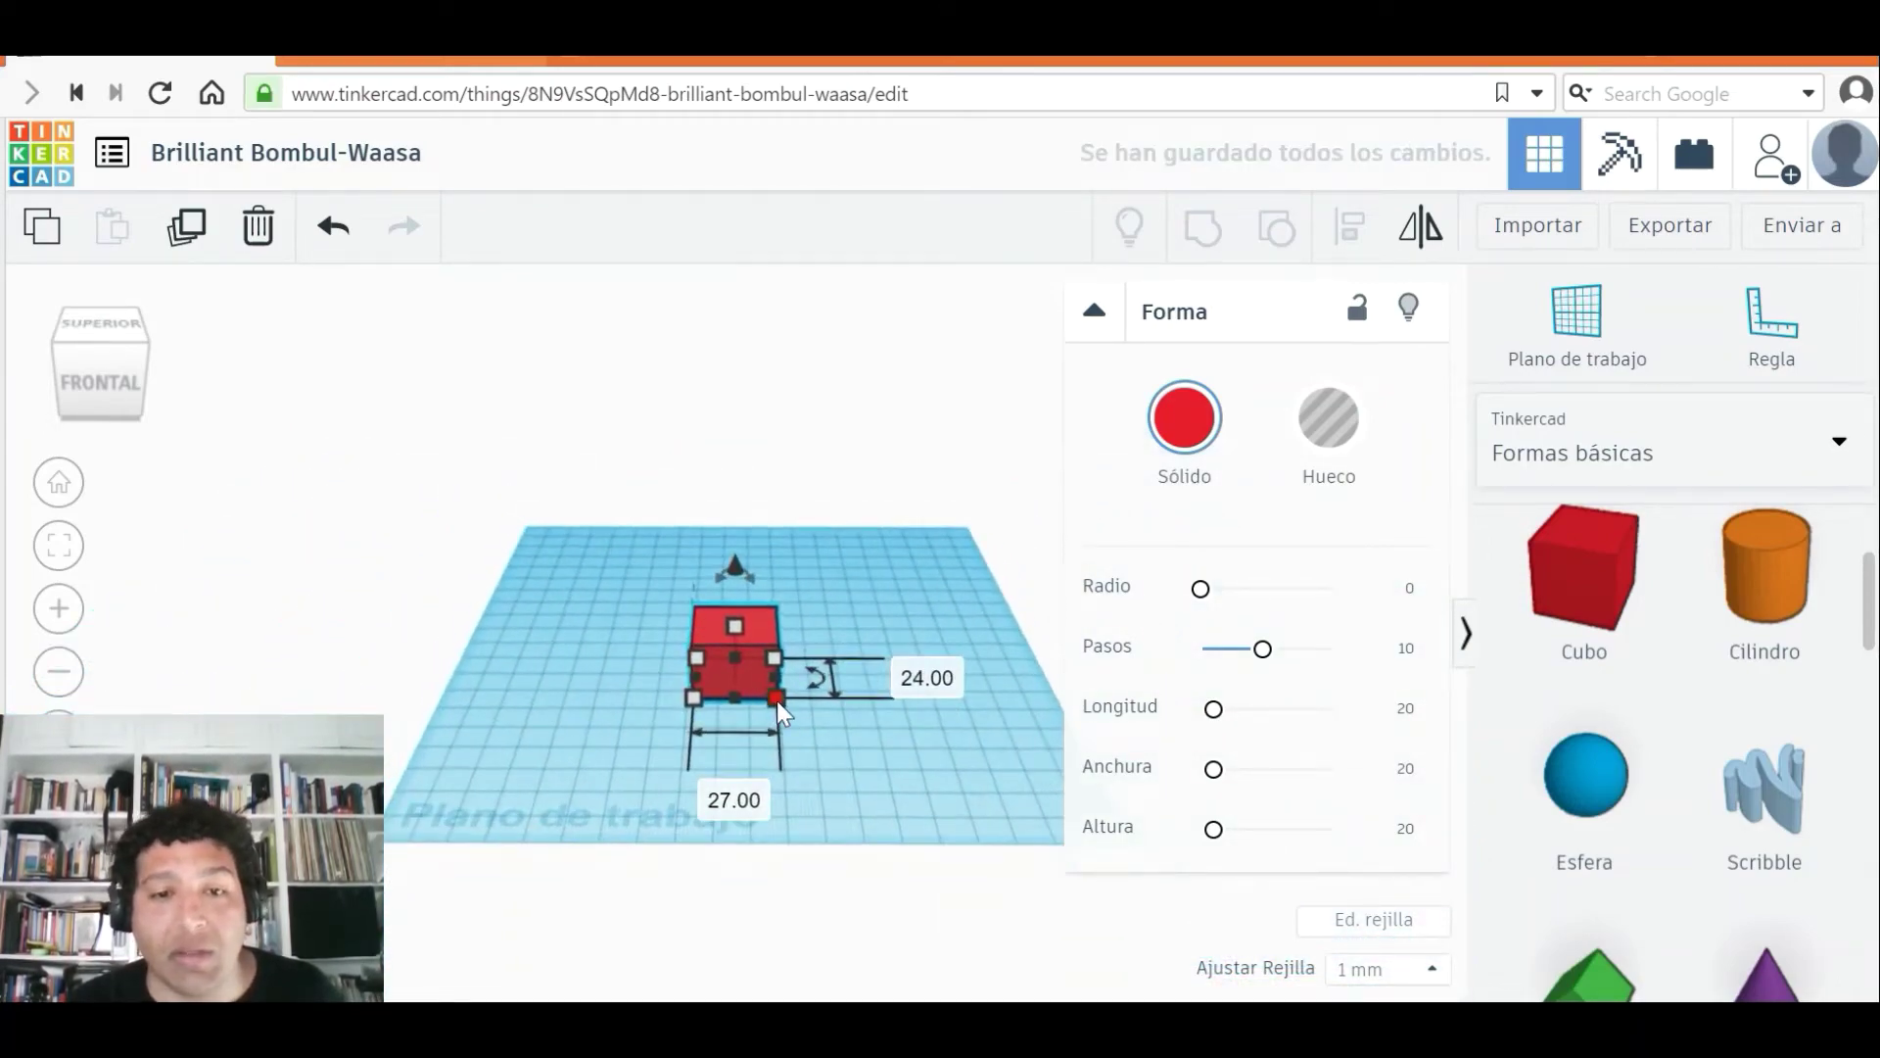
left_click_drag(778, 701, 877, 736)
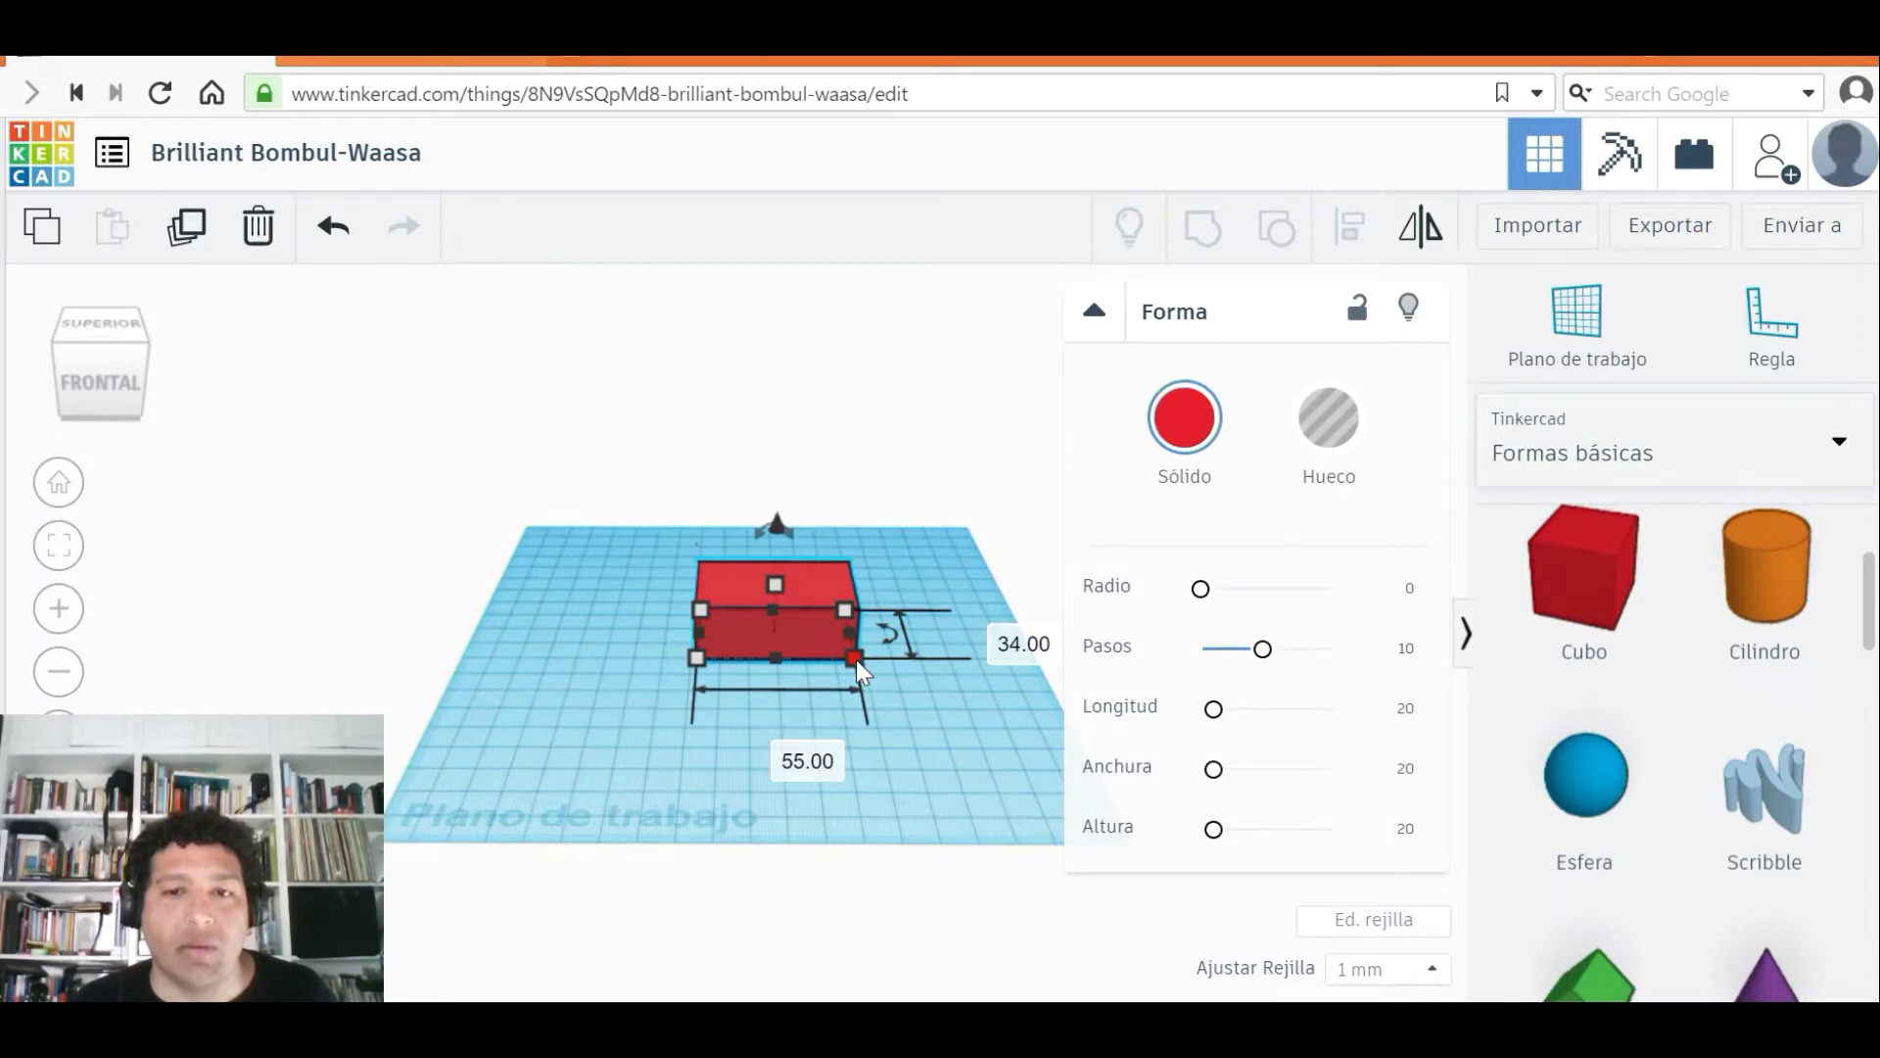
mouse_move(856, 660)
left_mouse_down()
mouse_move(686, 682)
mouse_move(668, 661)
mouse_move(860, 645)
mouse_move(602, 662)
mouse_move(785, 654)
mouse_move(842, 662)
mouse_move(837, 684)
left_mouse_up()
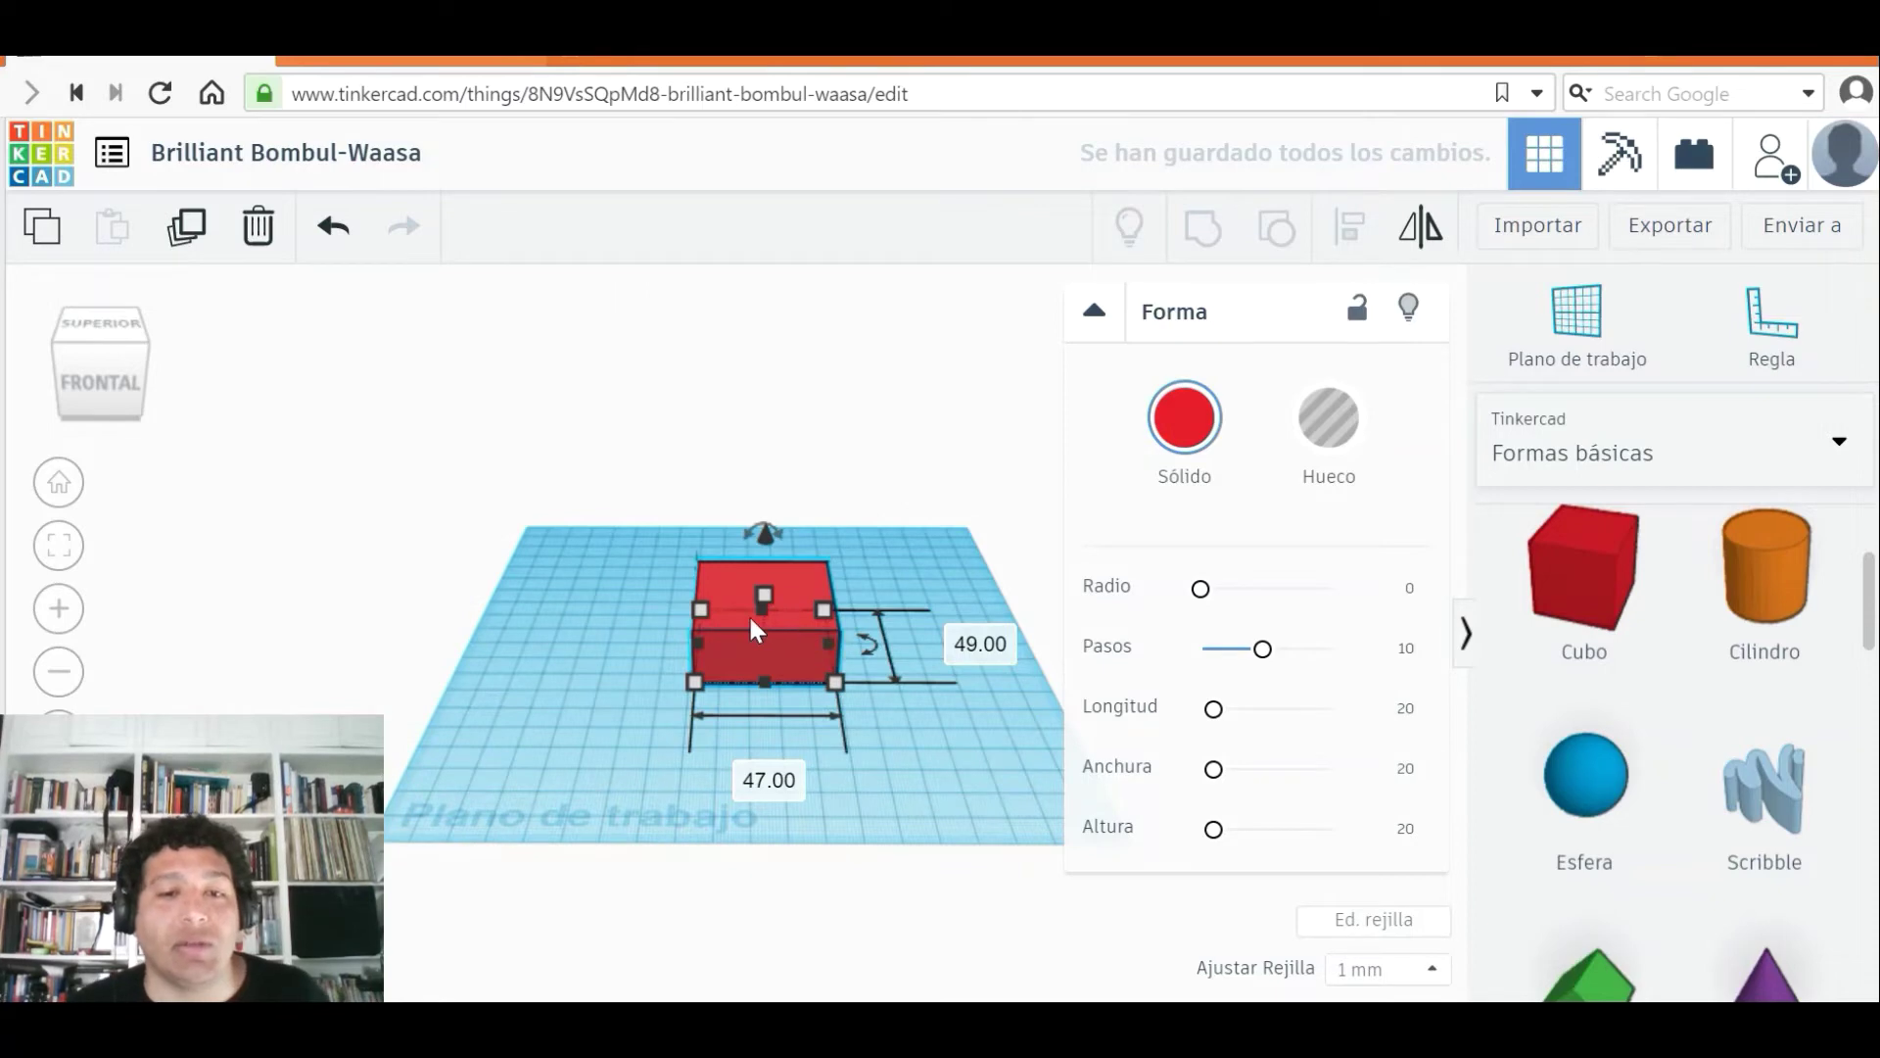
- Enlarge the red box's base further and reduce its height with the top handle
scroll(746, 707, "up", 5)
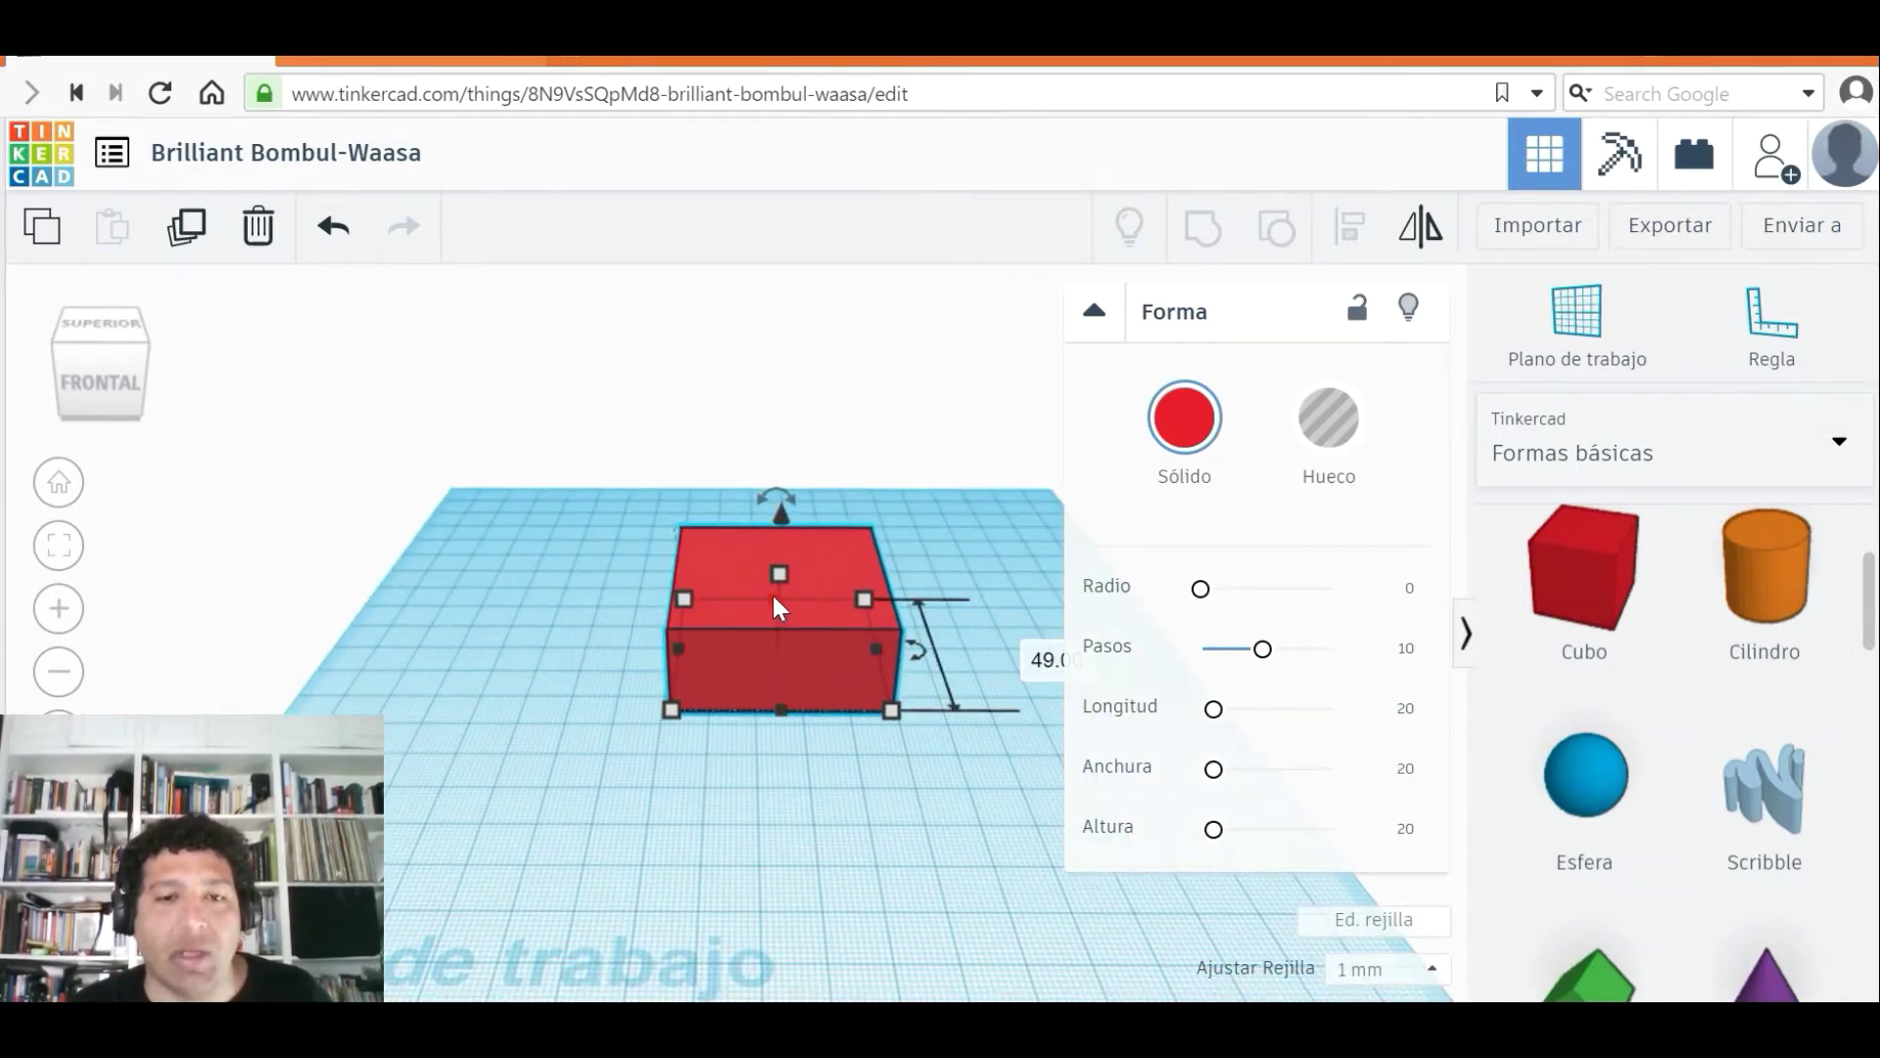
mouse_move(773, 596)
left_mouse_down()
mouse_move(766, 868)
mouse_move(760, 660)
mouse_move(779, 626)
mouse_move(783, 843)
mouse_move(752, 555)
mouse_move(772, 920)
mouse_move(748, 490)
mouse_move(758, 773)
mouse_move(748, 595)
left_mouse_up()
left_click_drag(558, 643, 939, 672)
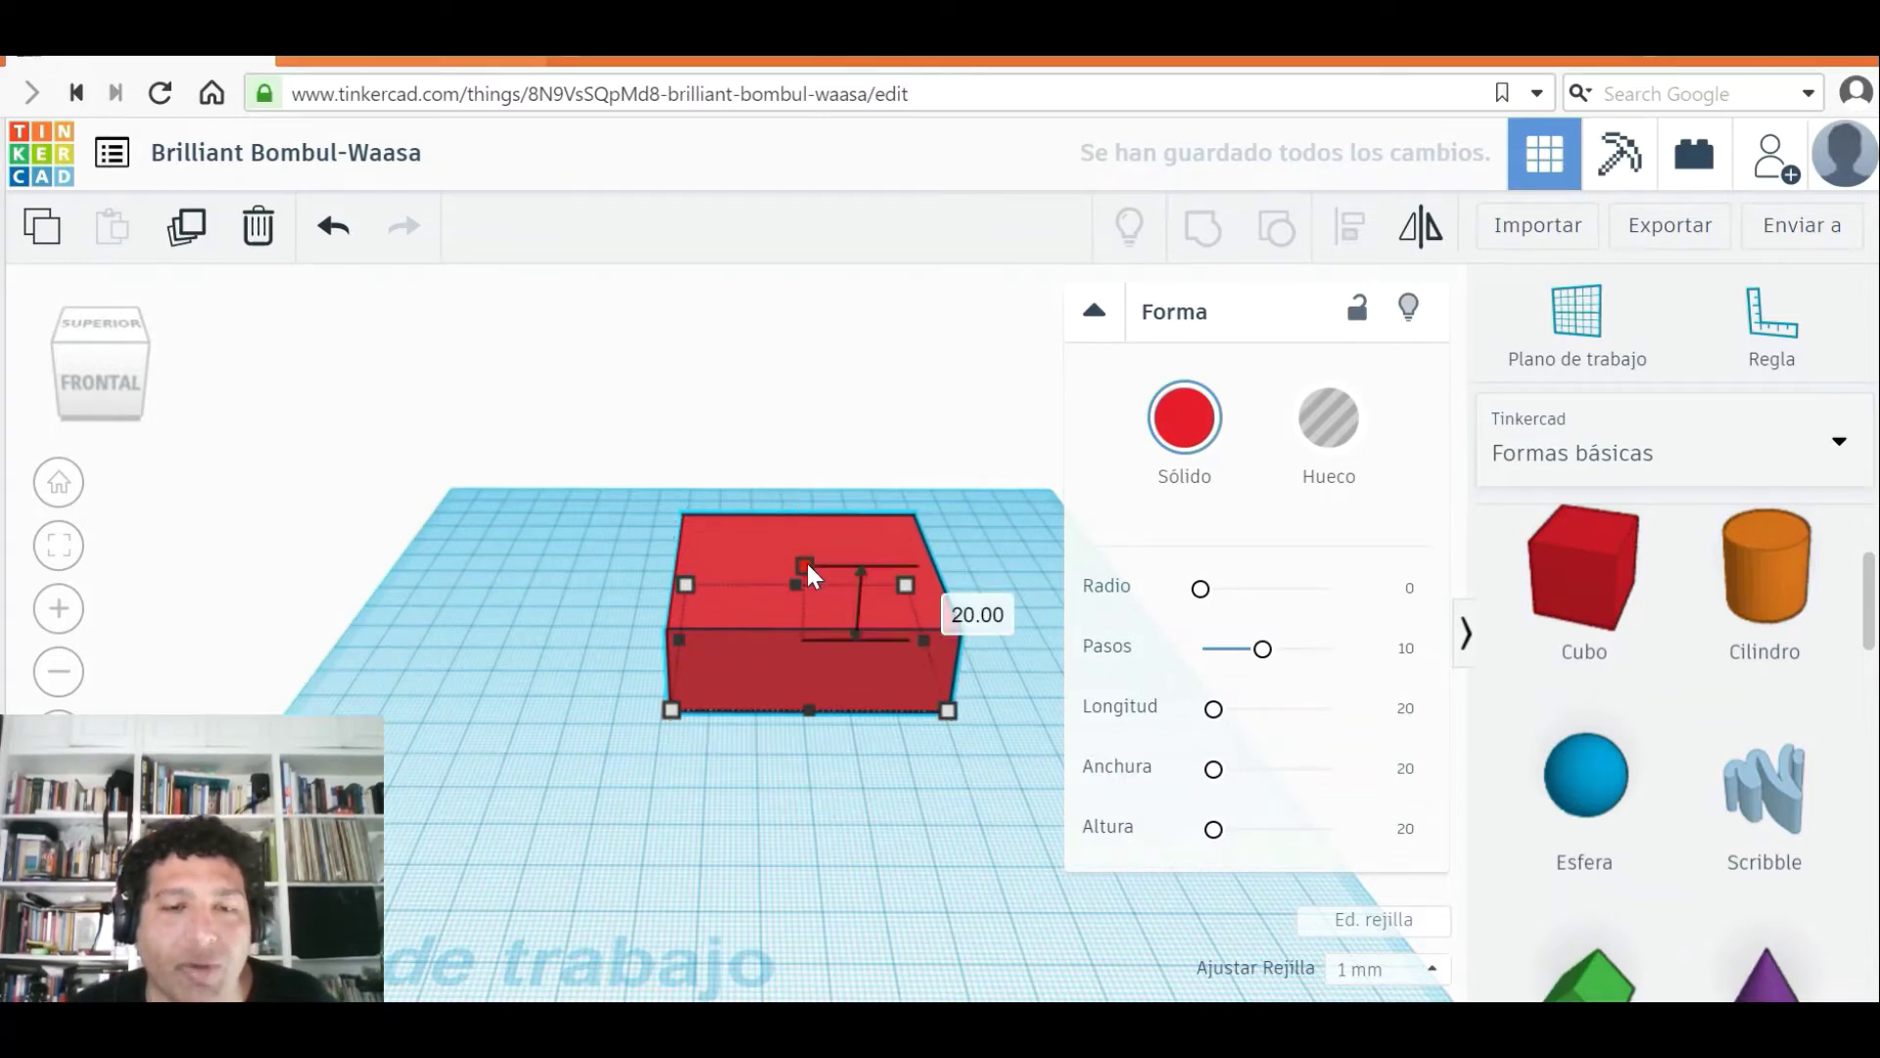
left_click_drag(807, 561, 859, 580)
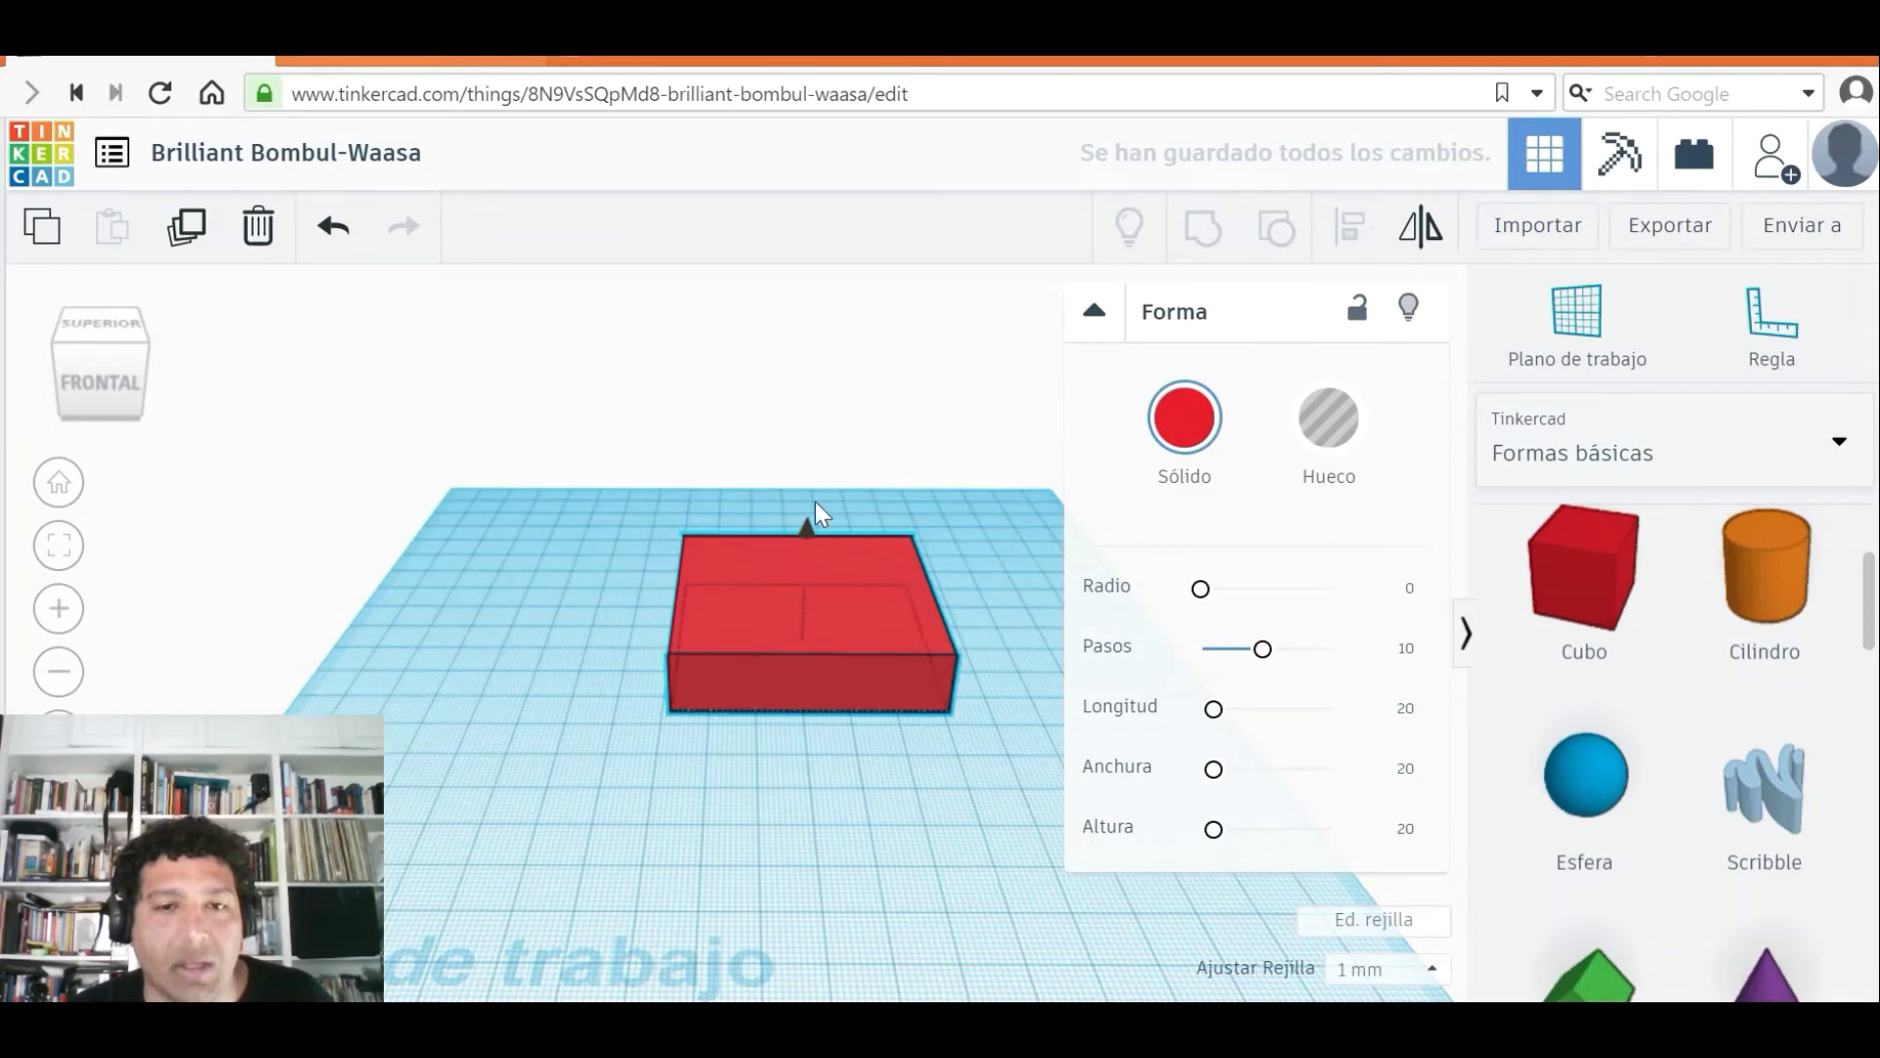
- Raise the red box 29 mm above the workplane and view it from below, from above and from the front
left_click_drag(815, 504, 829, 408)
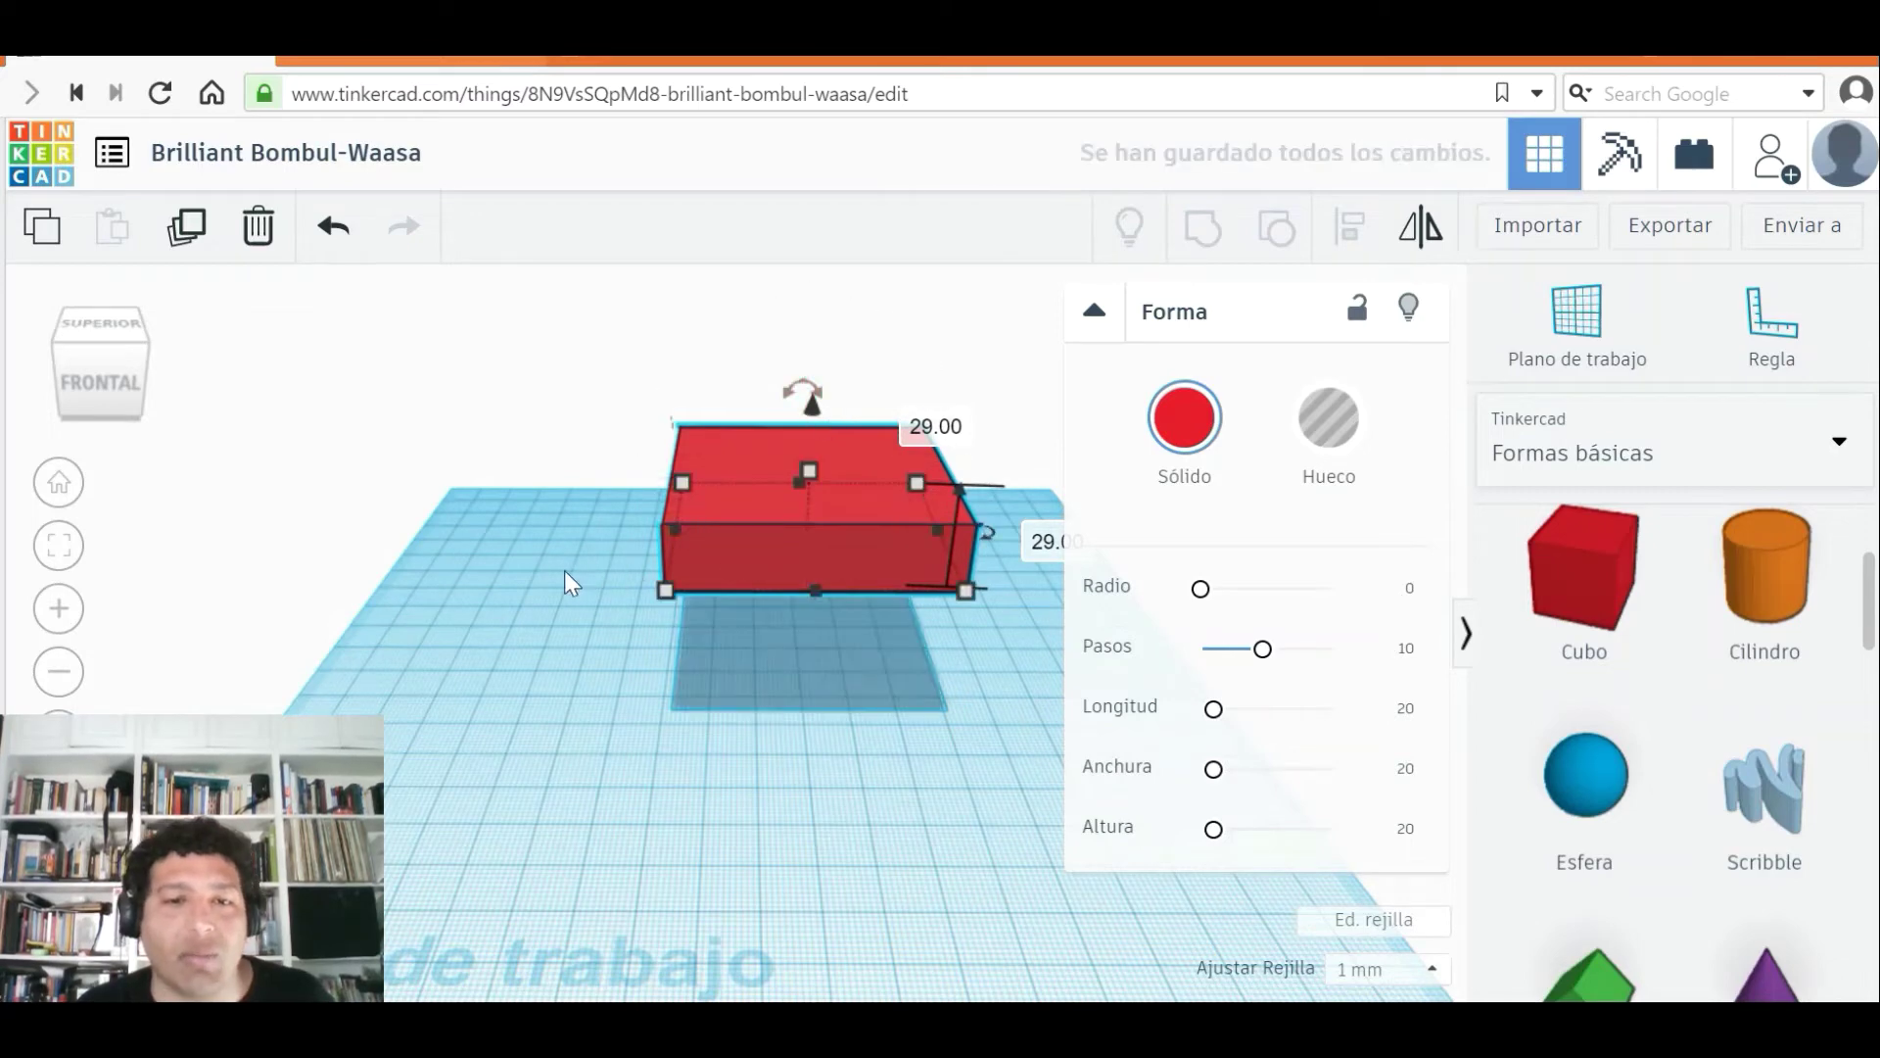
right_click_drag(542, 615, 692, 659)
key("ctrl+t")
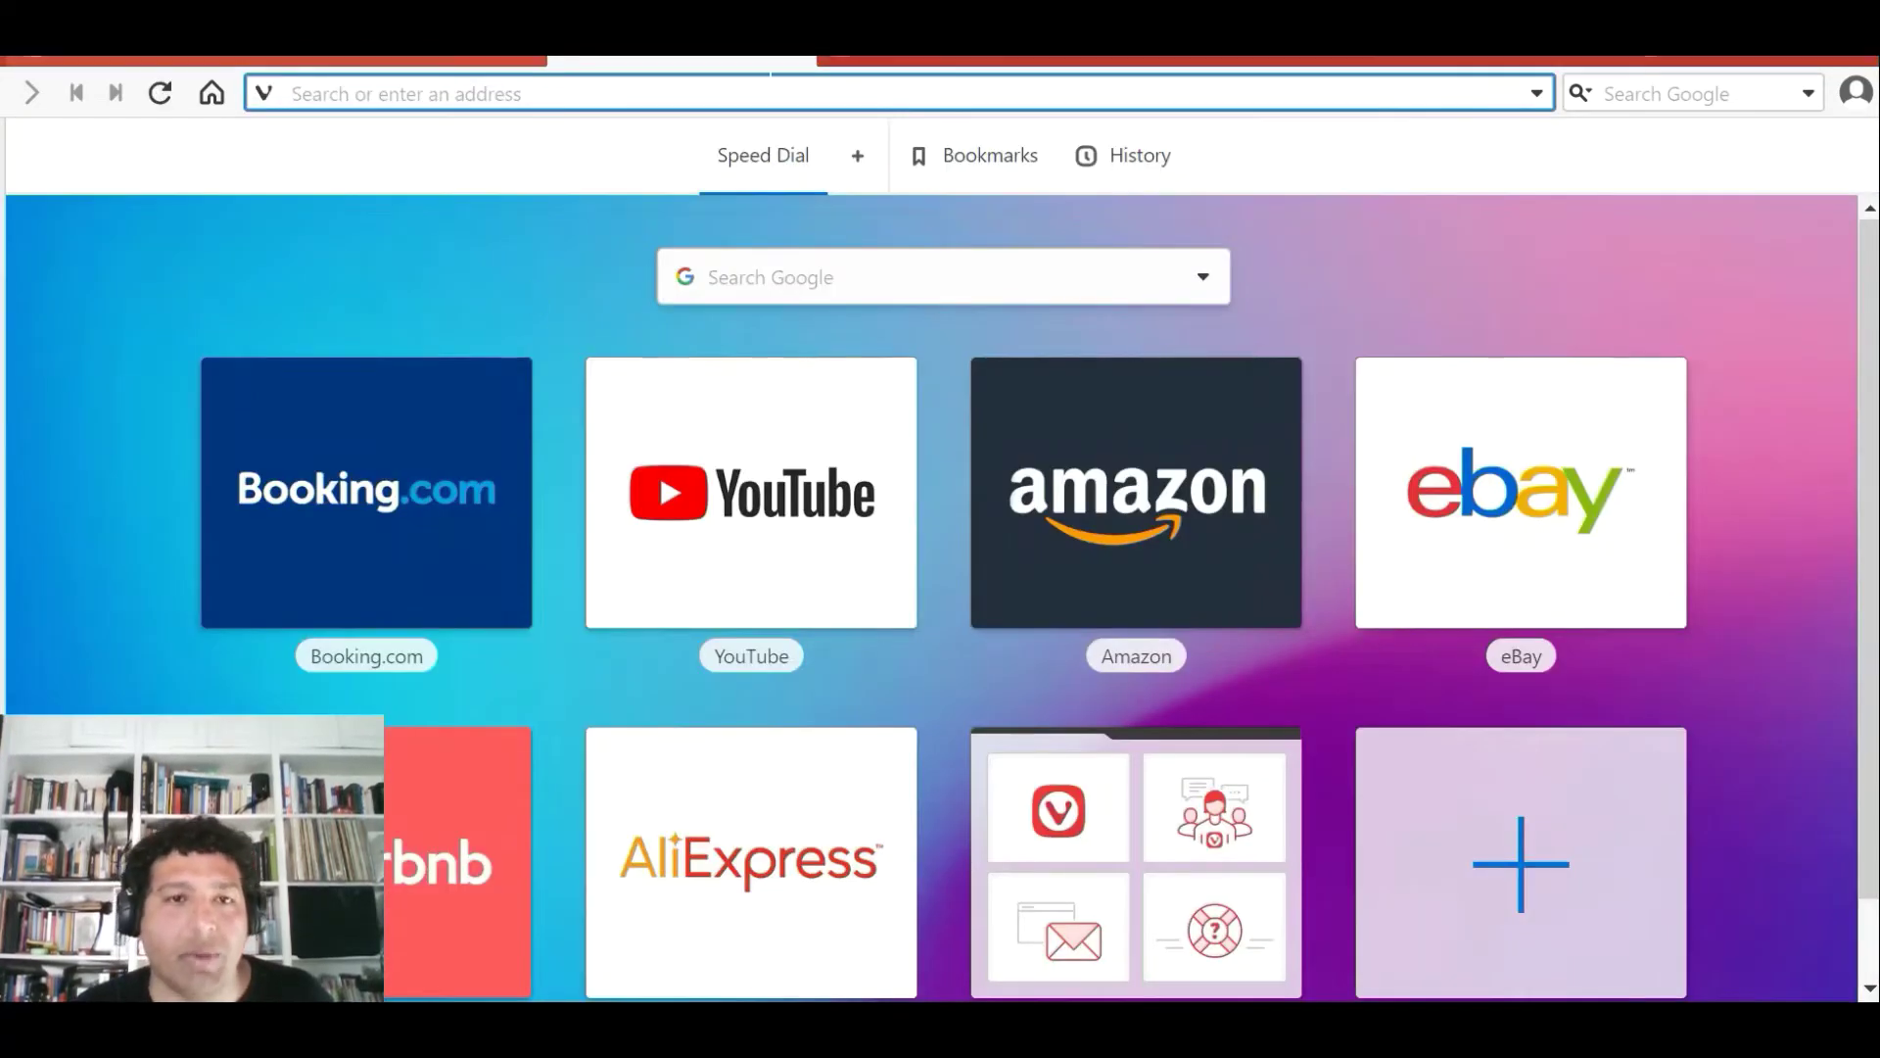
left_click(526, 57)
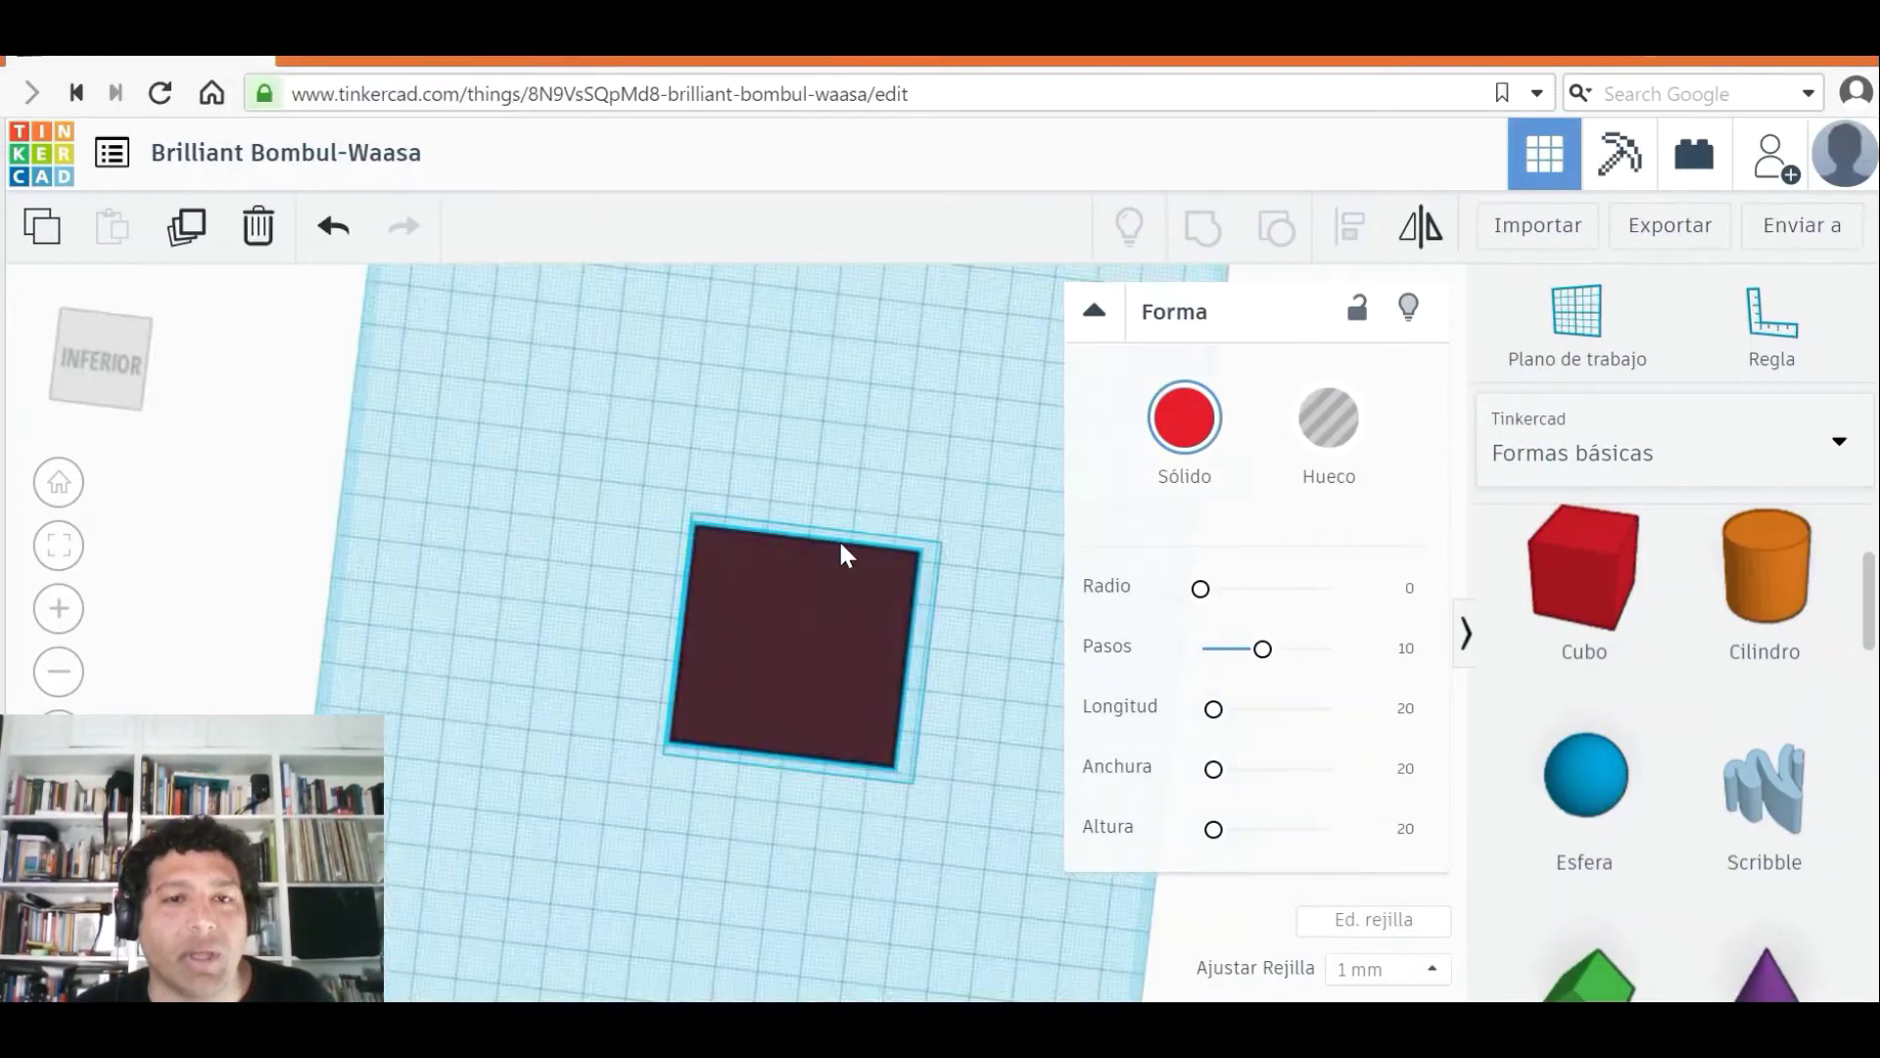
right_click_drag(838, 539, 858, 696)
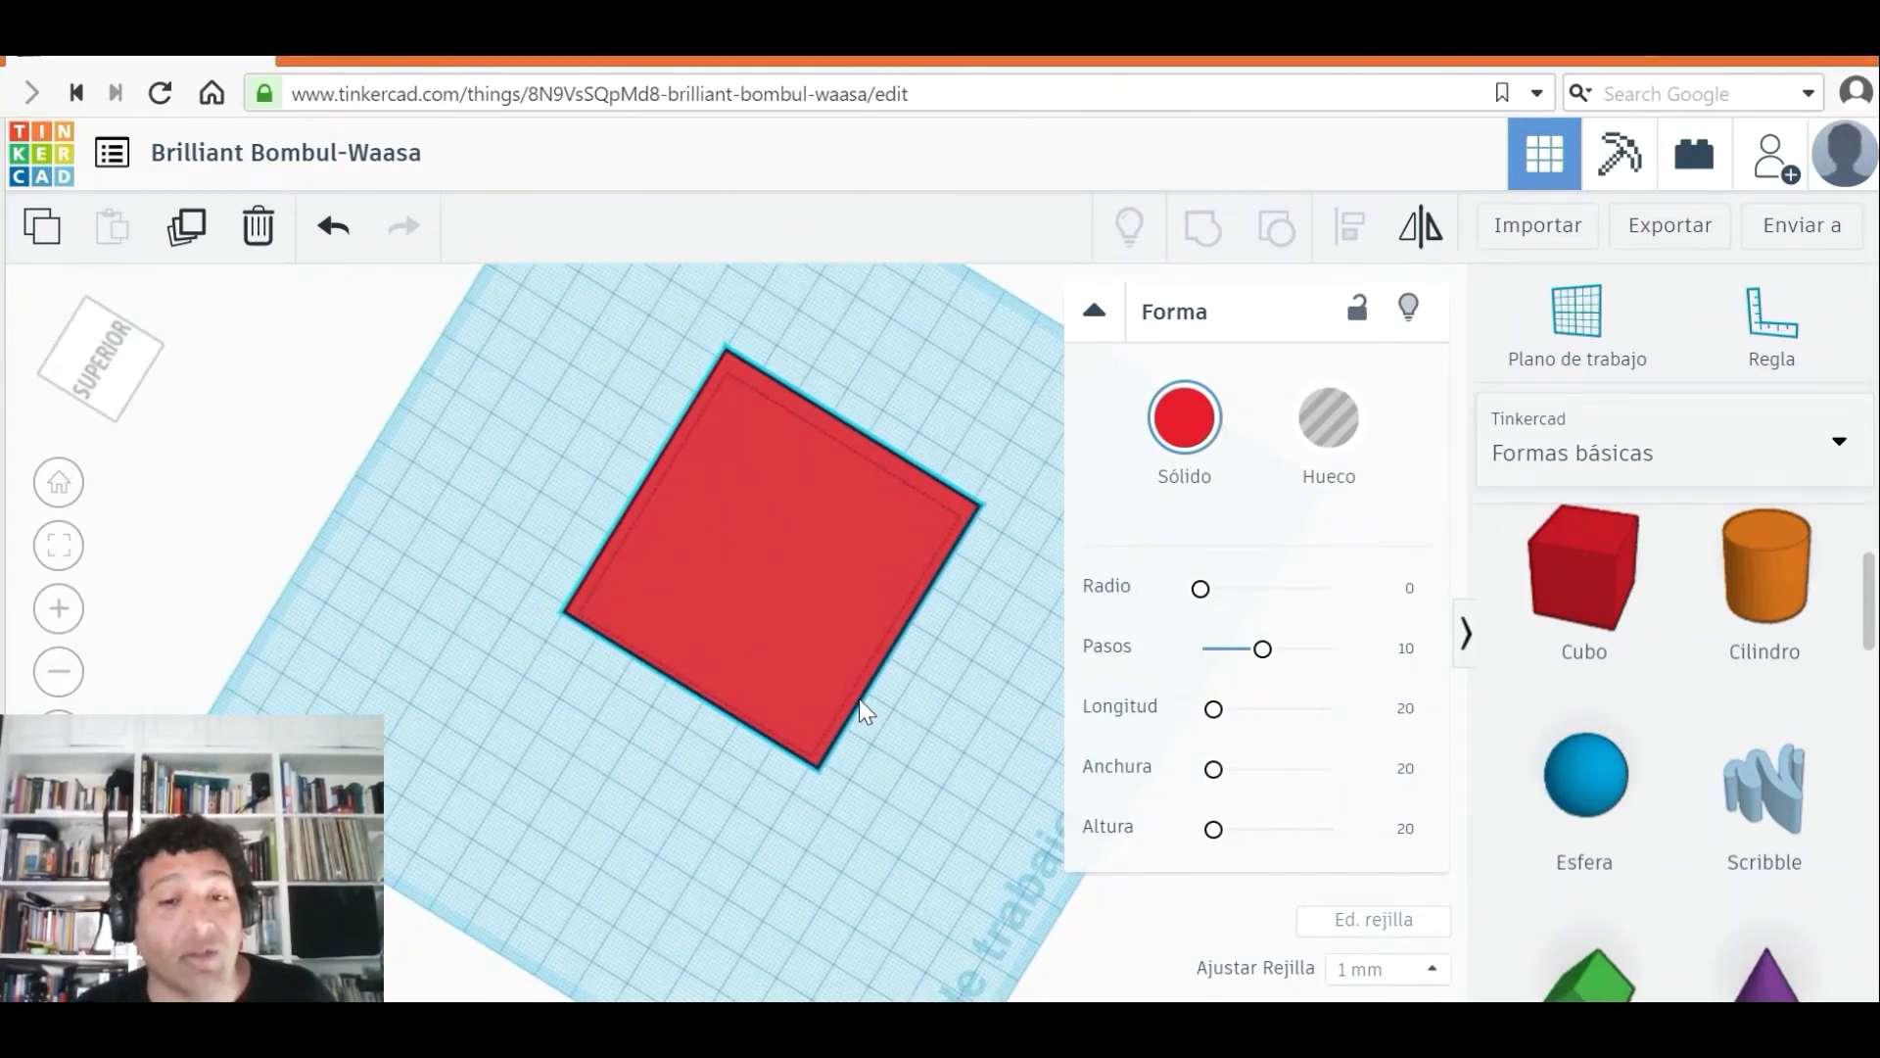
right_click_drag(860, 697, 549, 586)
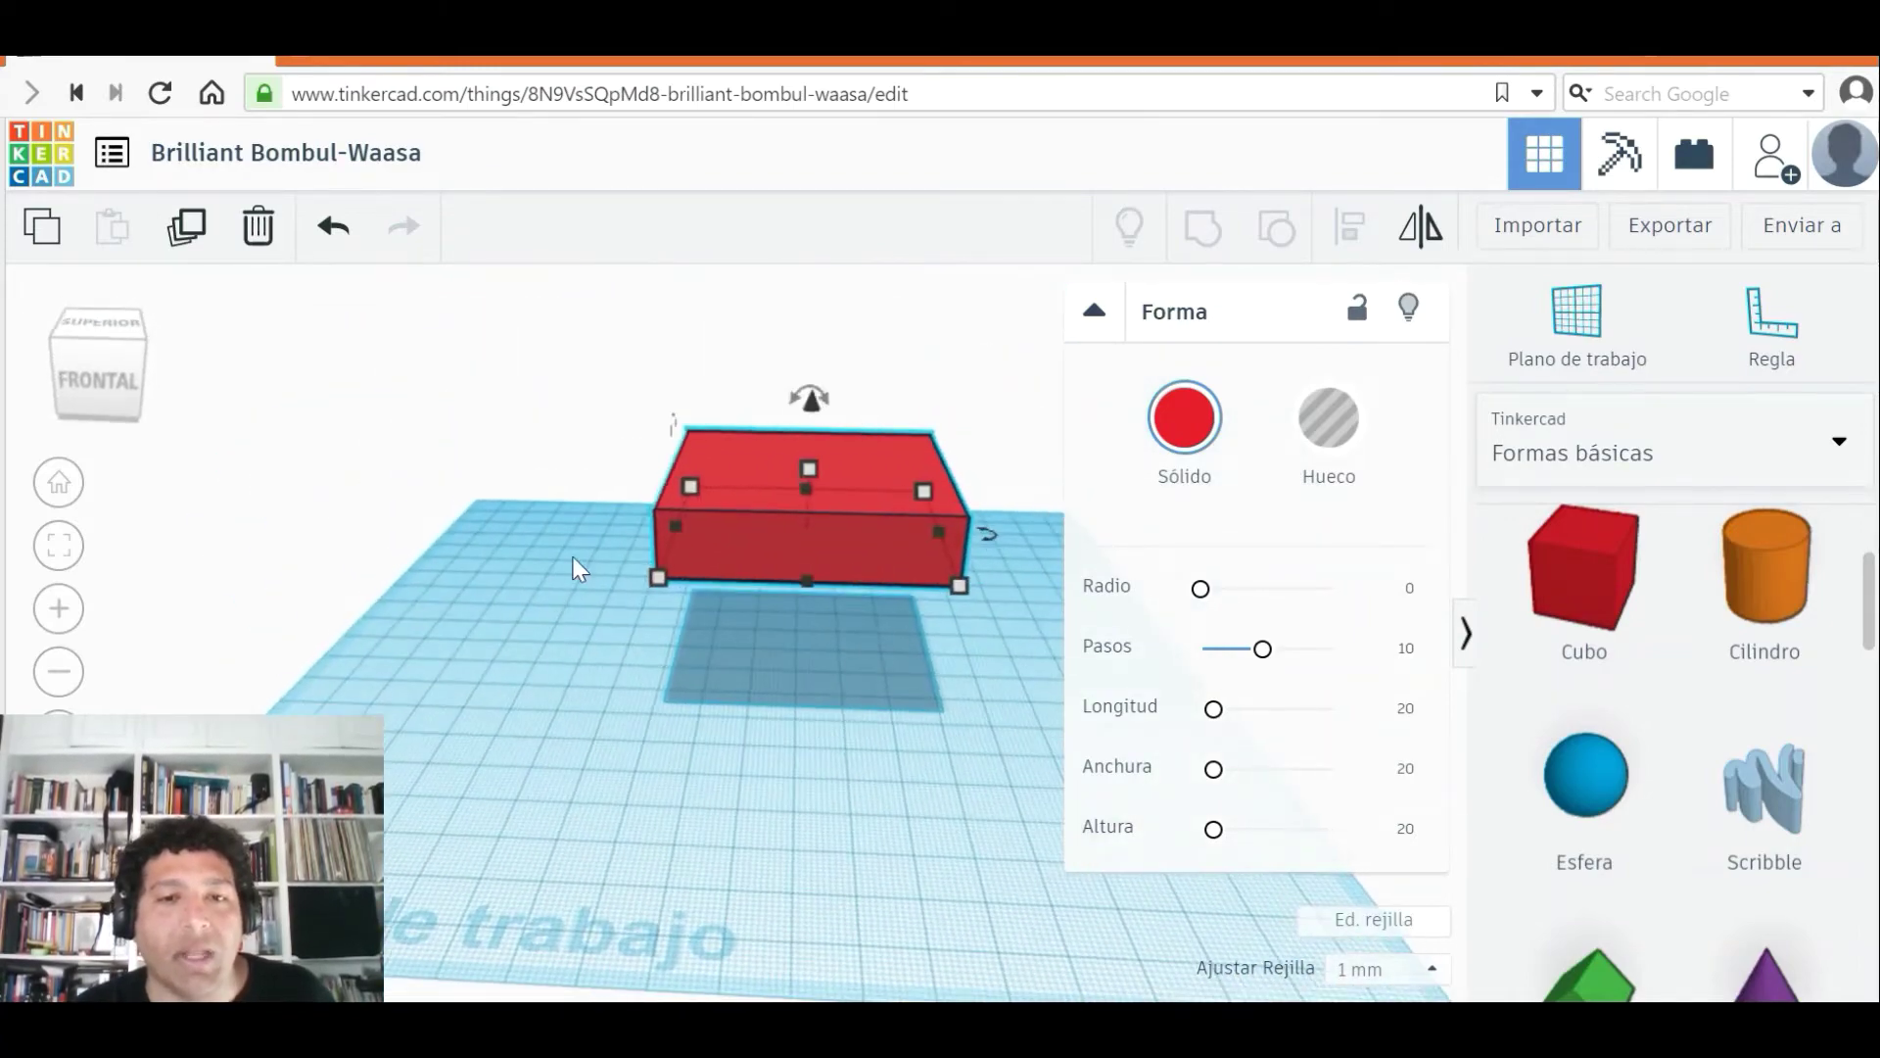
- Lower the red box 53 mm through the workplane, raise it 24 mm to rest on the surface, and deselect it
left_click_drag(809, 404, 788, 634)
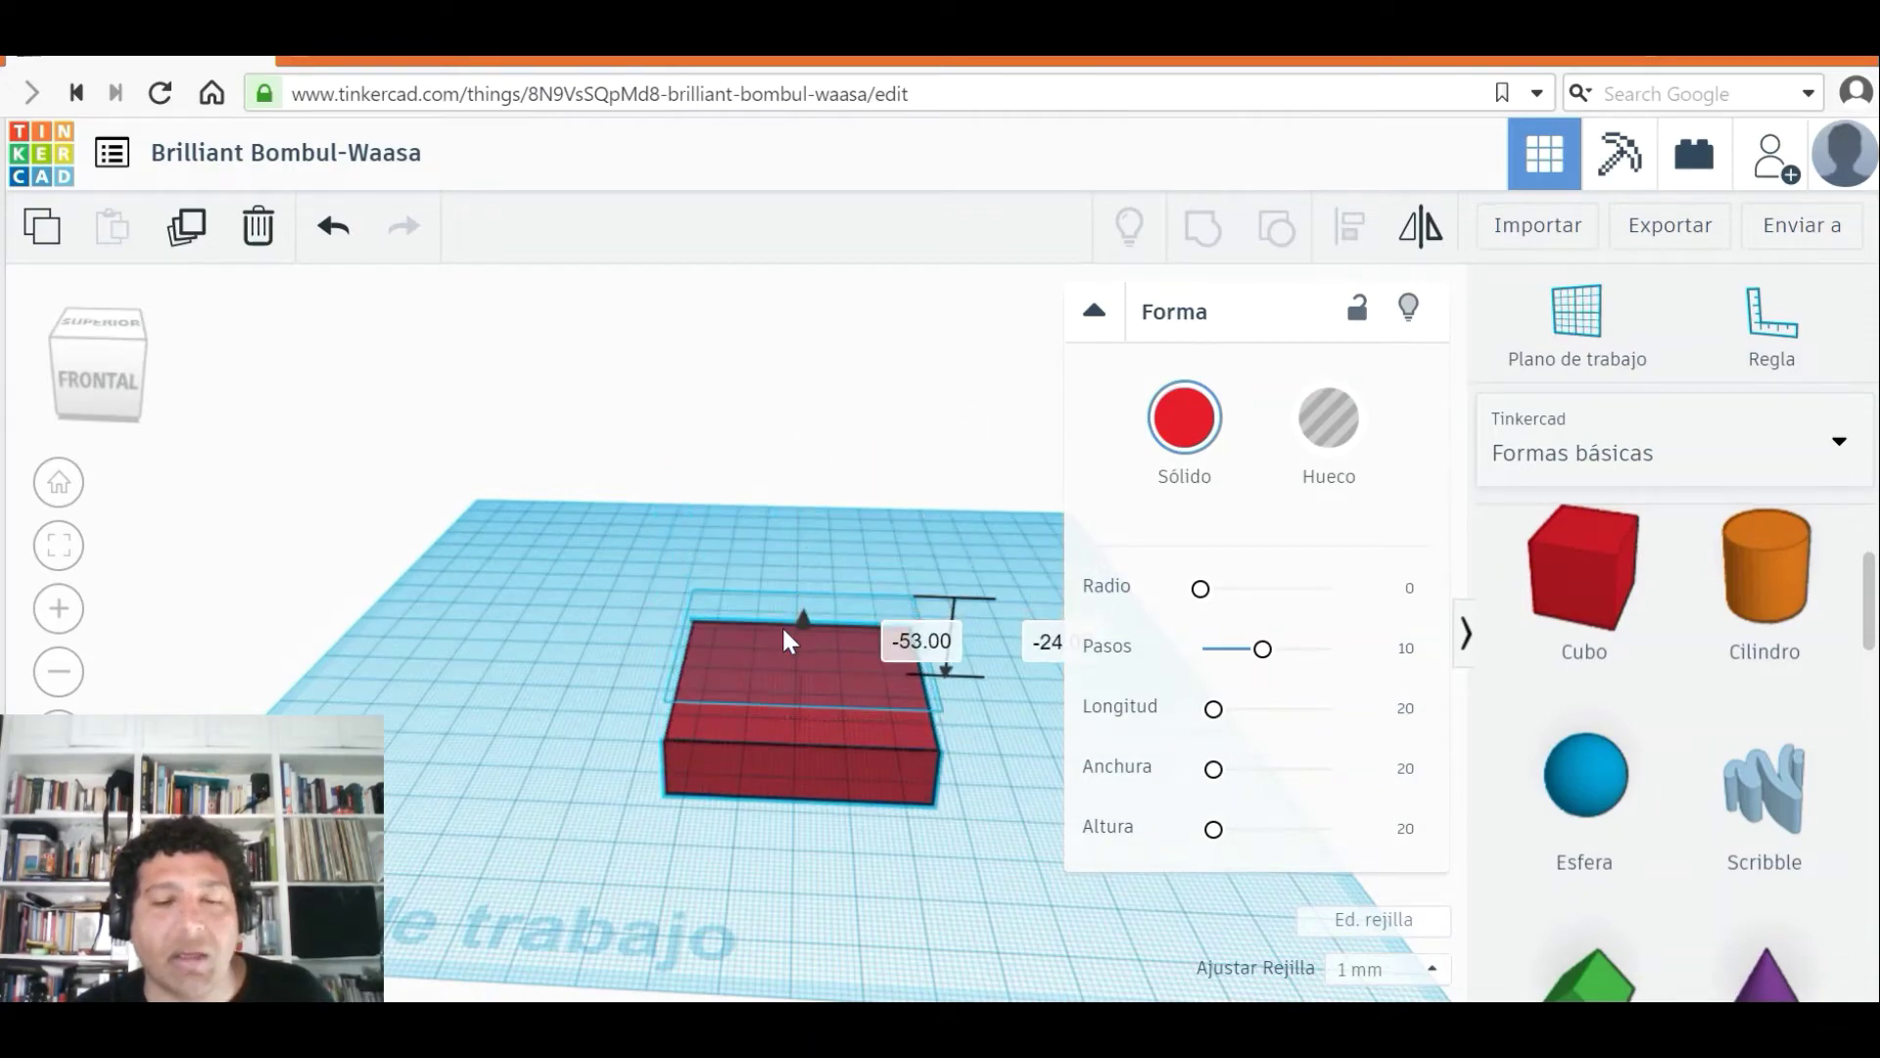
left_click_drag(92, 382, 97, 349)
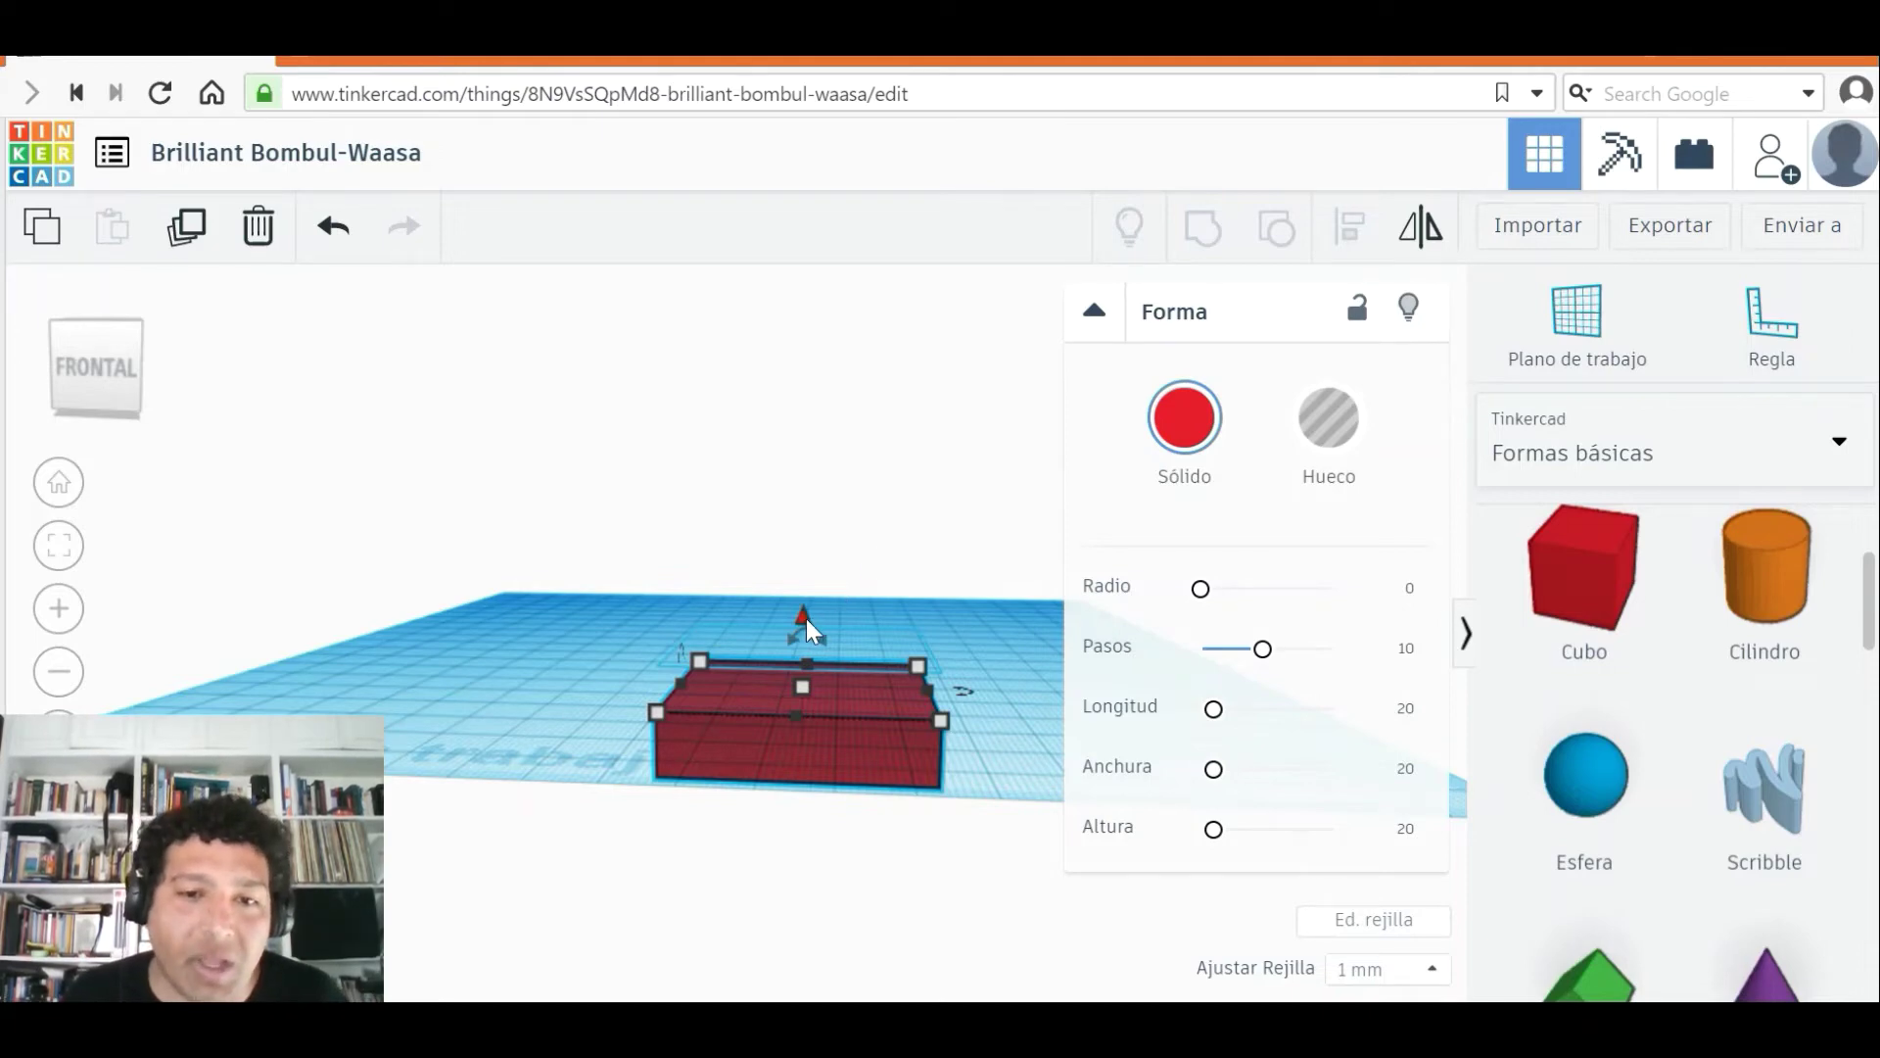
left_click_drag(805, 617, 808, 519)
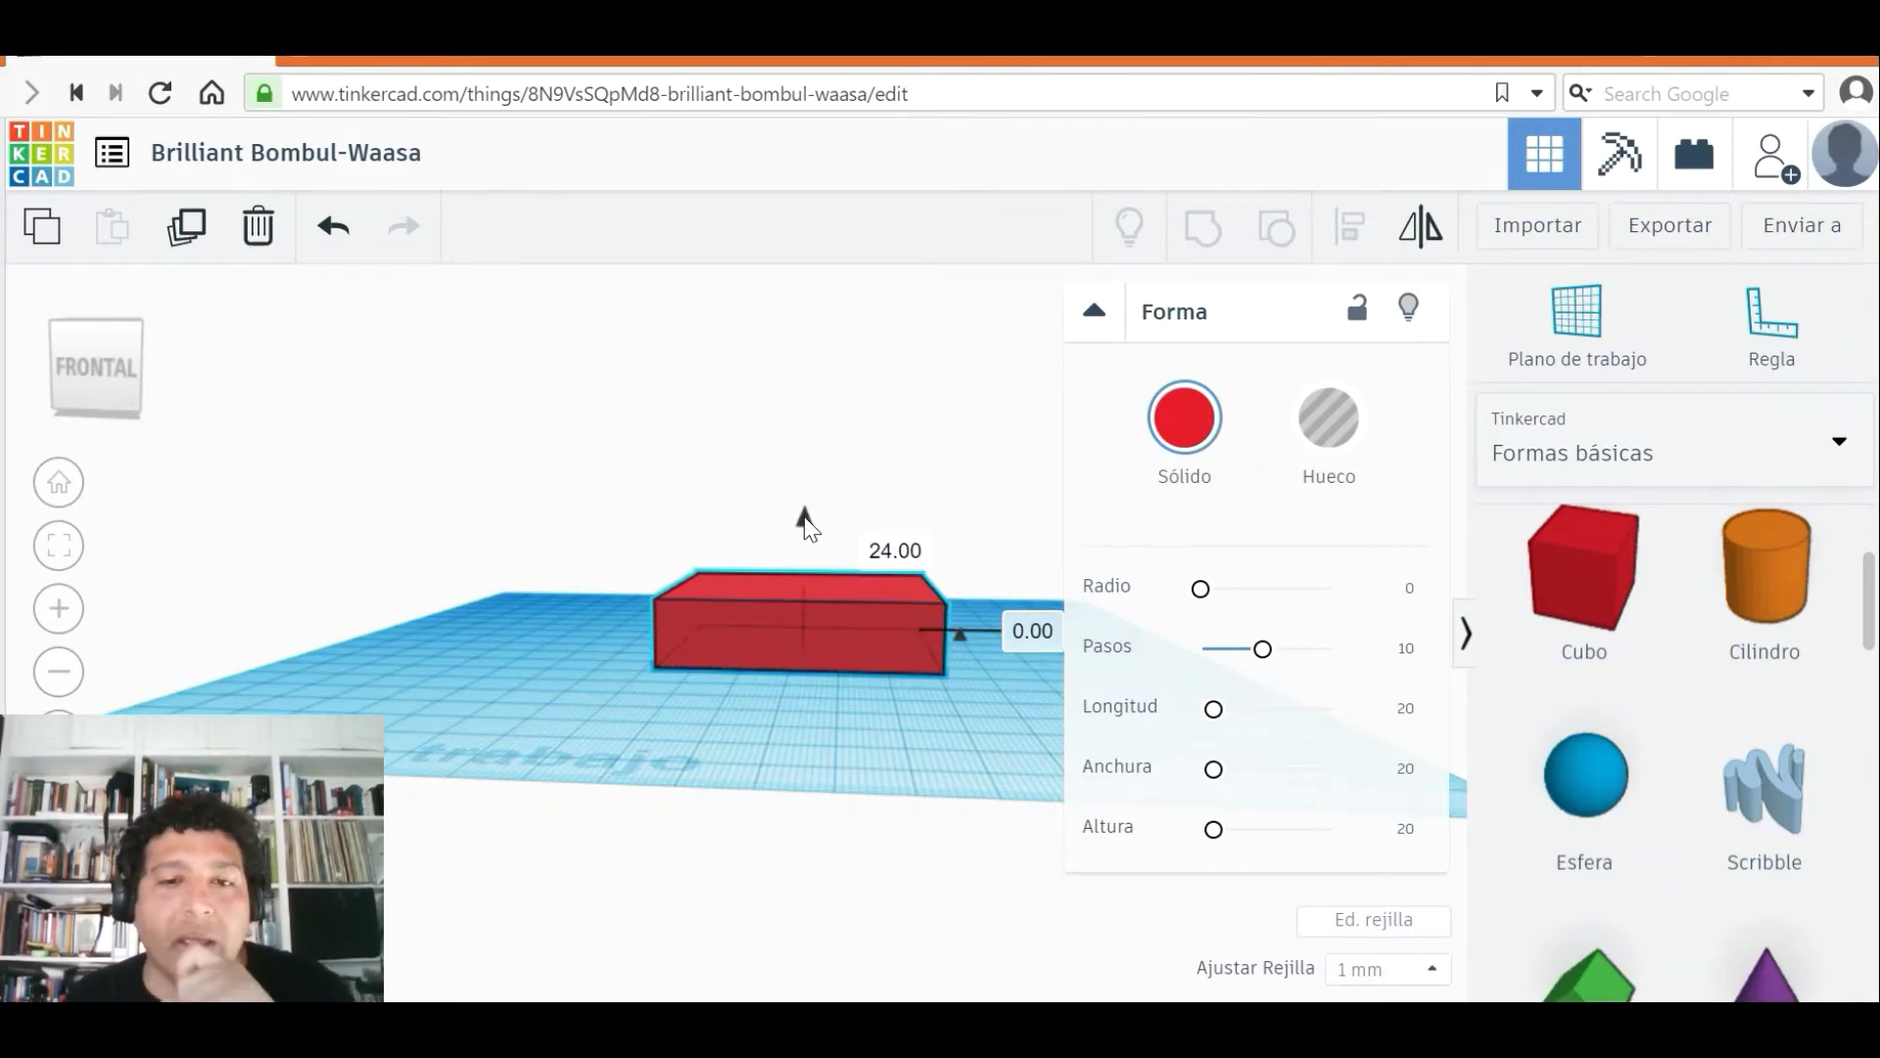
left_click_drag(806, 519, 806, 519)
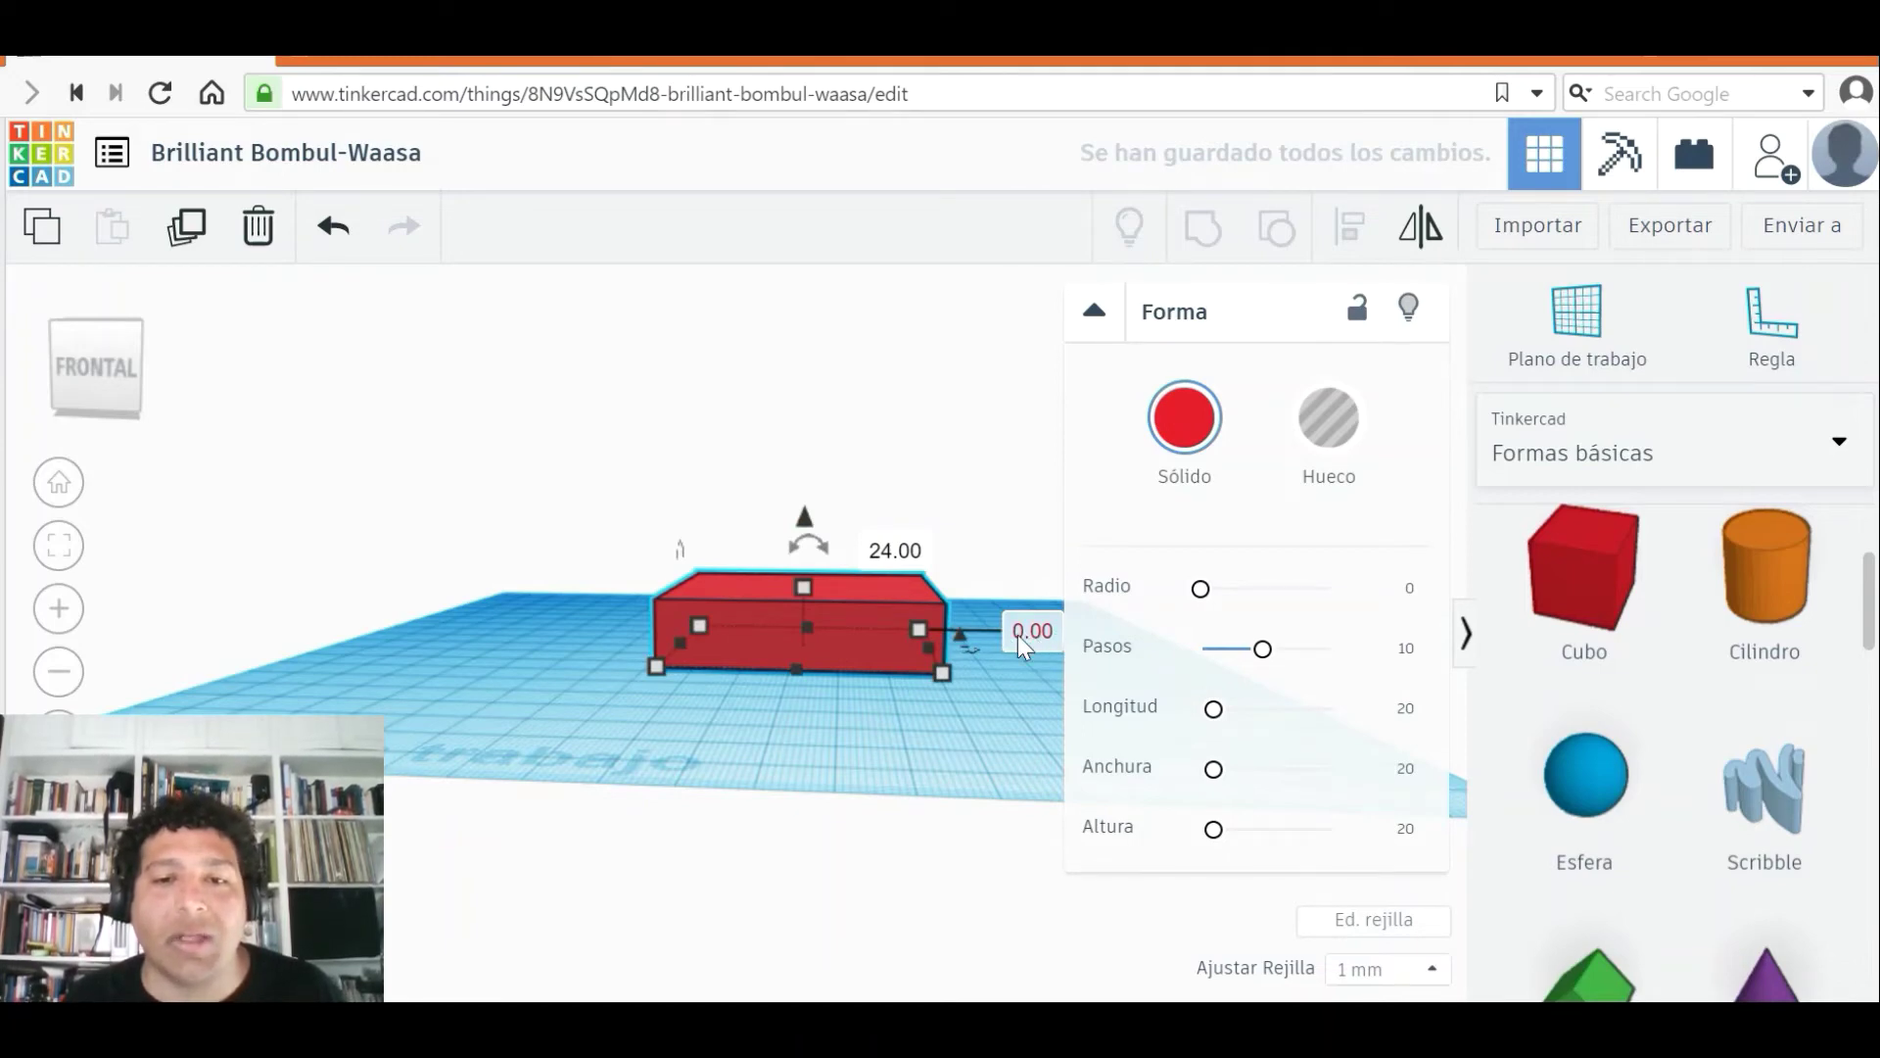
left_click(585, 709)
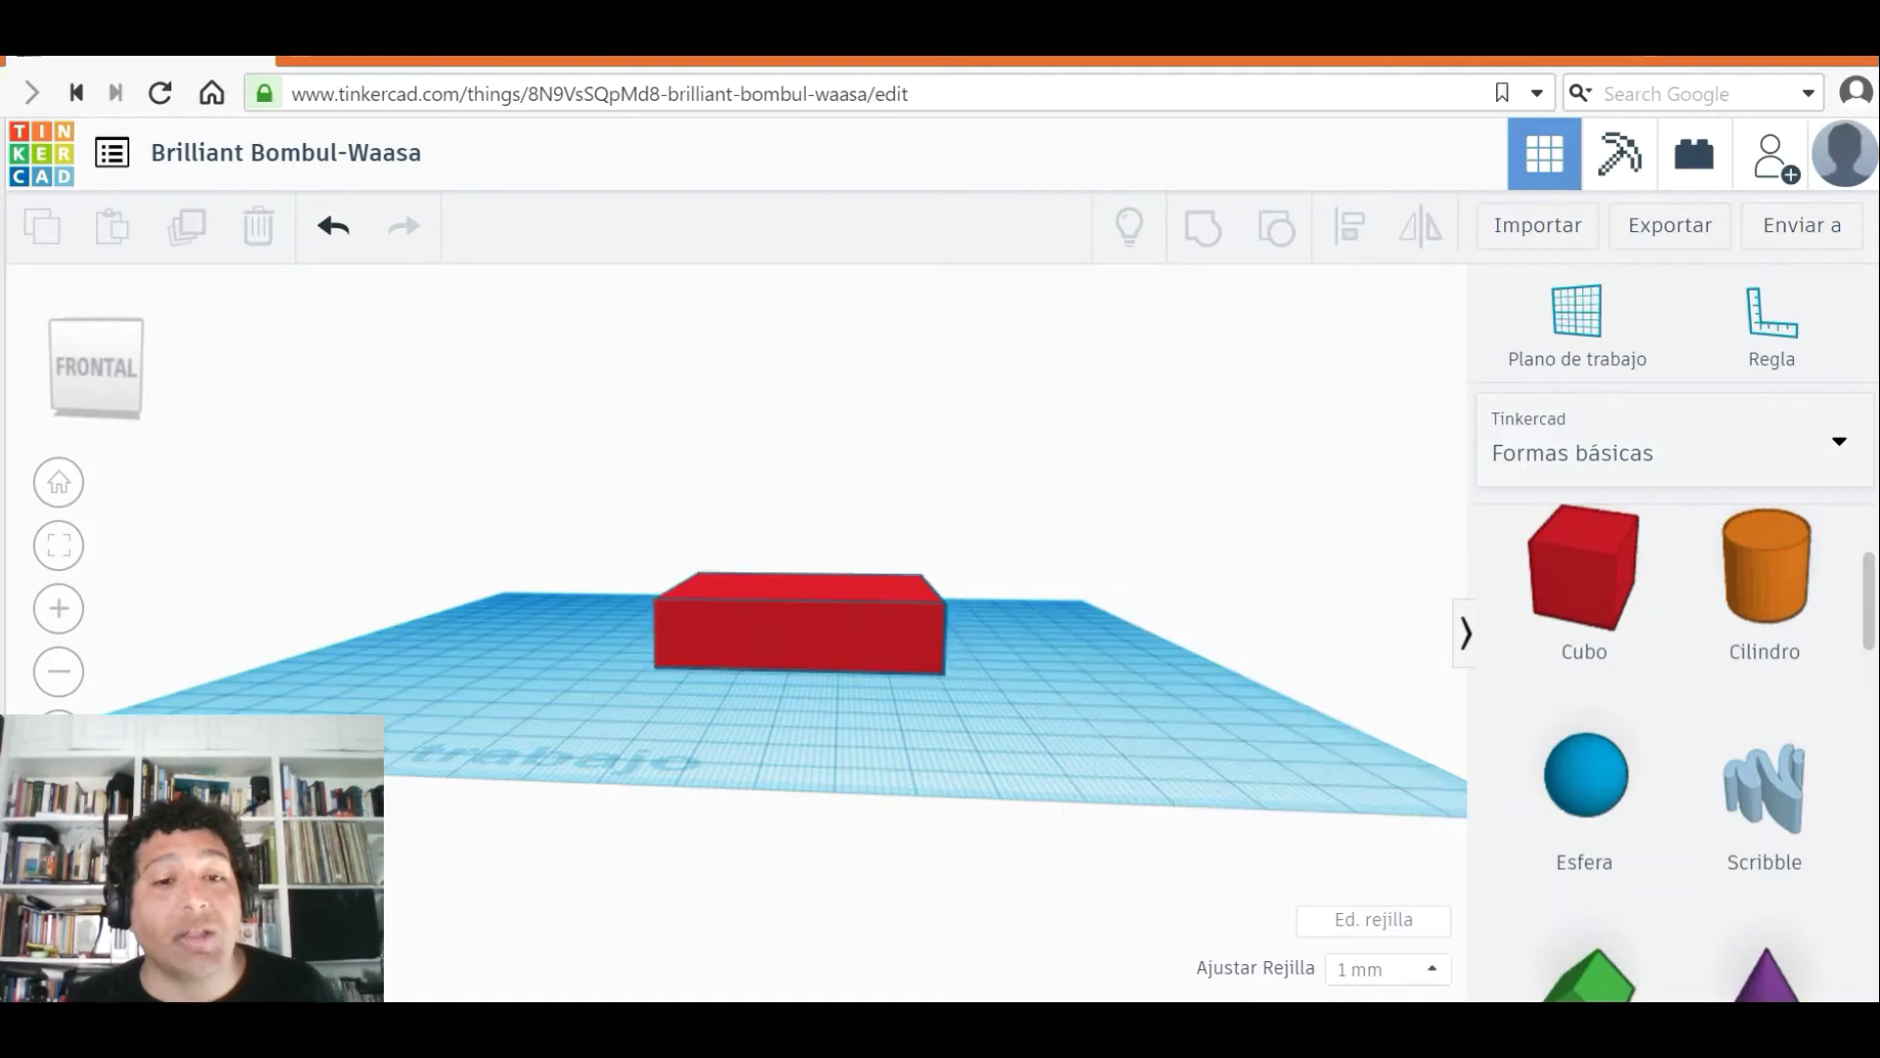
- Resize the red box into a flat slab 79 mm deep, over 103 mm wide and 8 mm high
left_click(76, 341)
left_click_drag(49, 356, 86, 392)
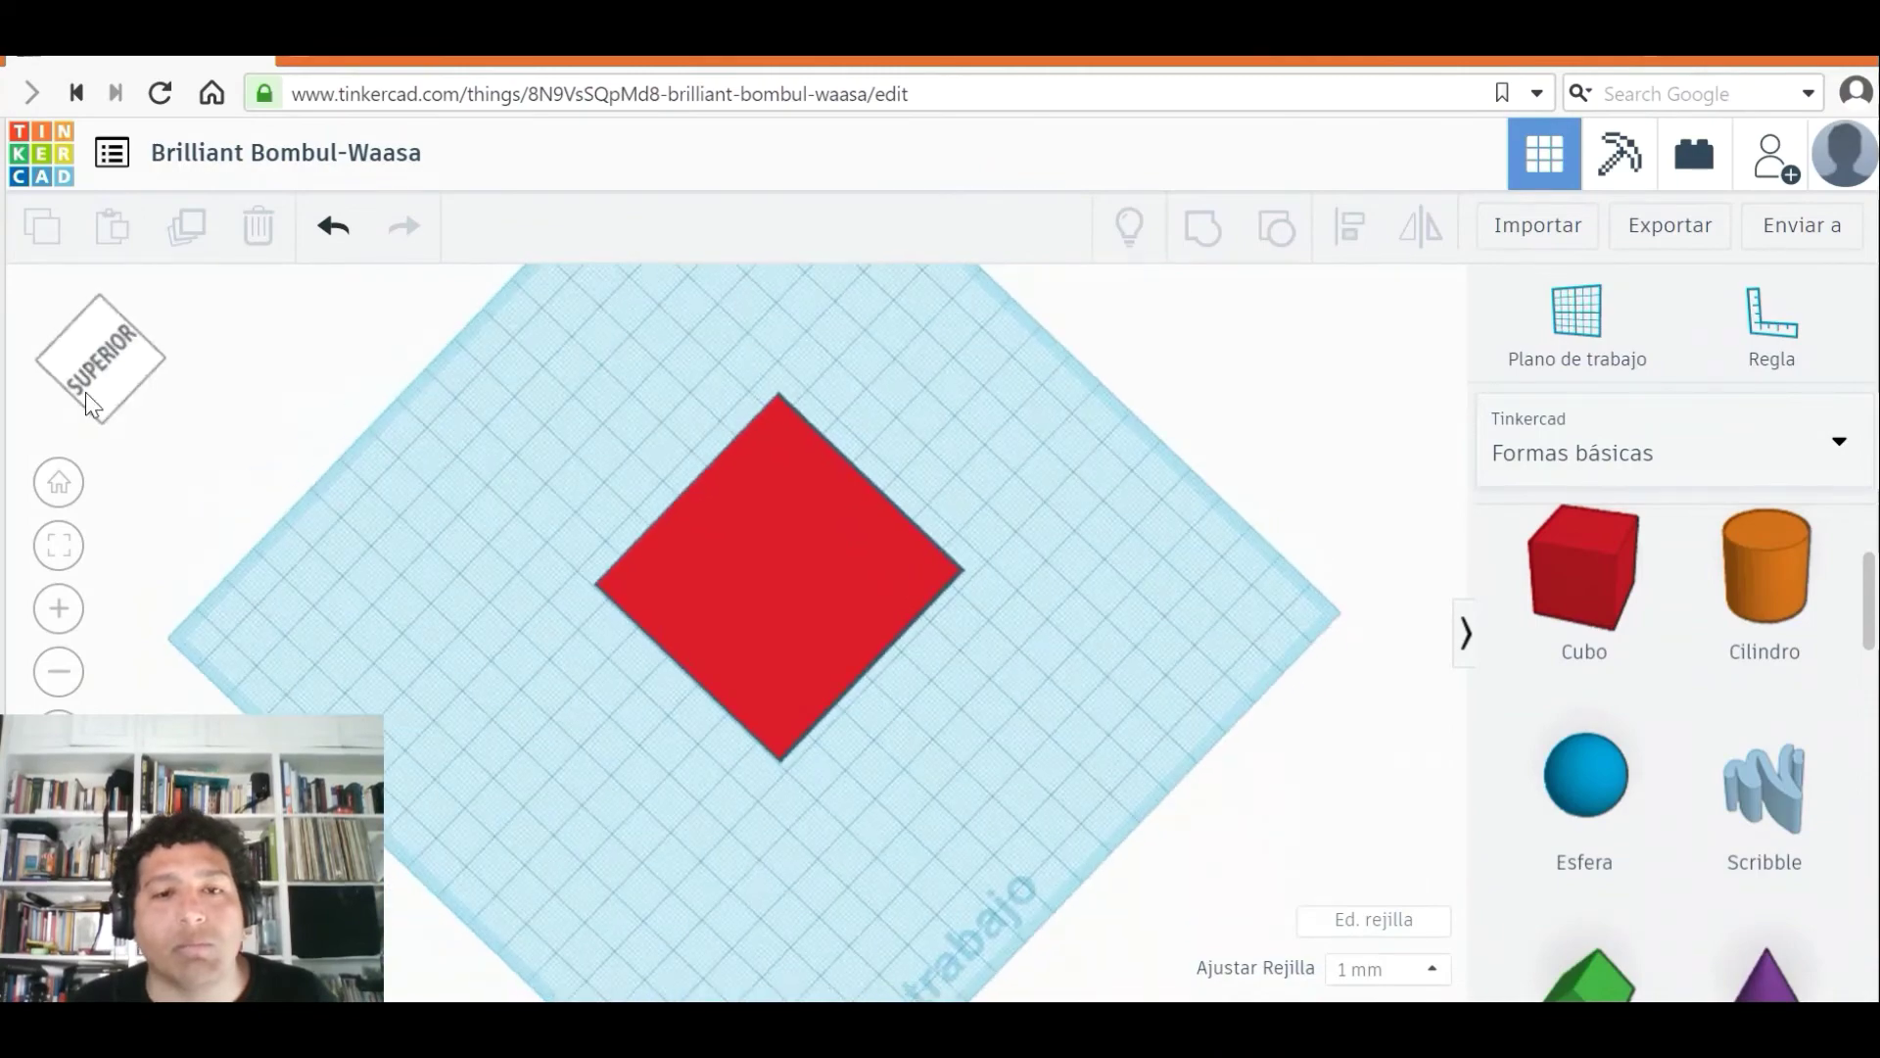
left_click(77, 380)
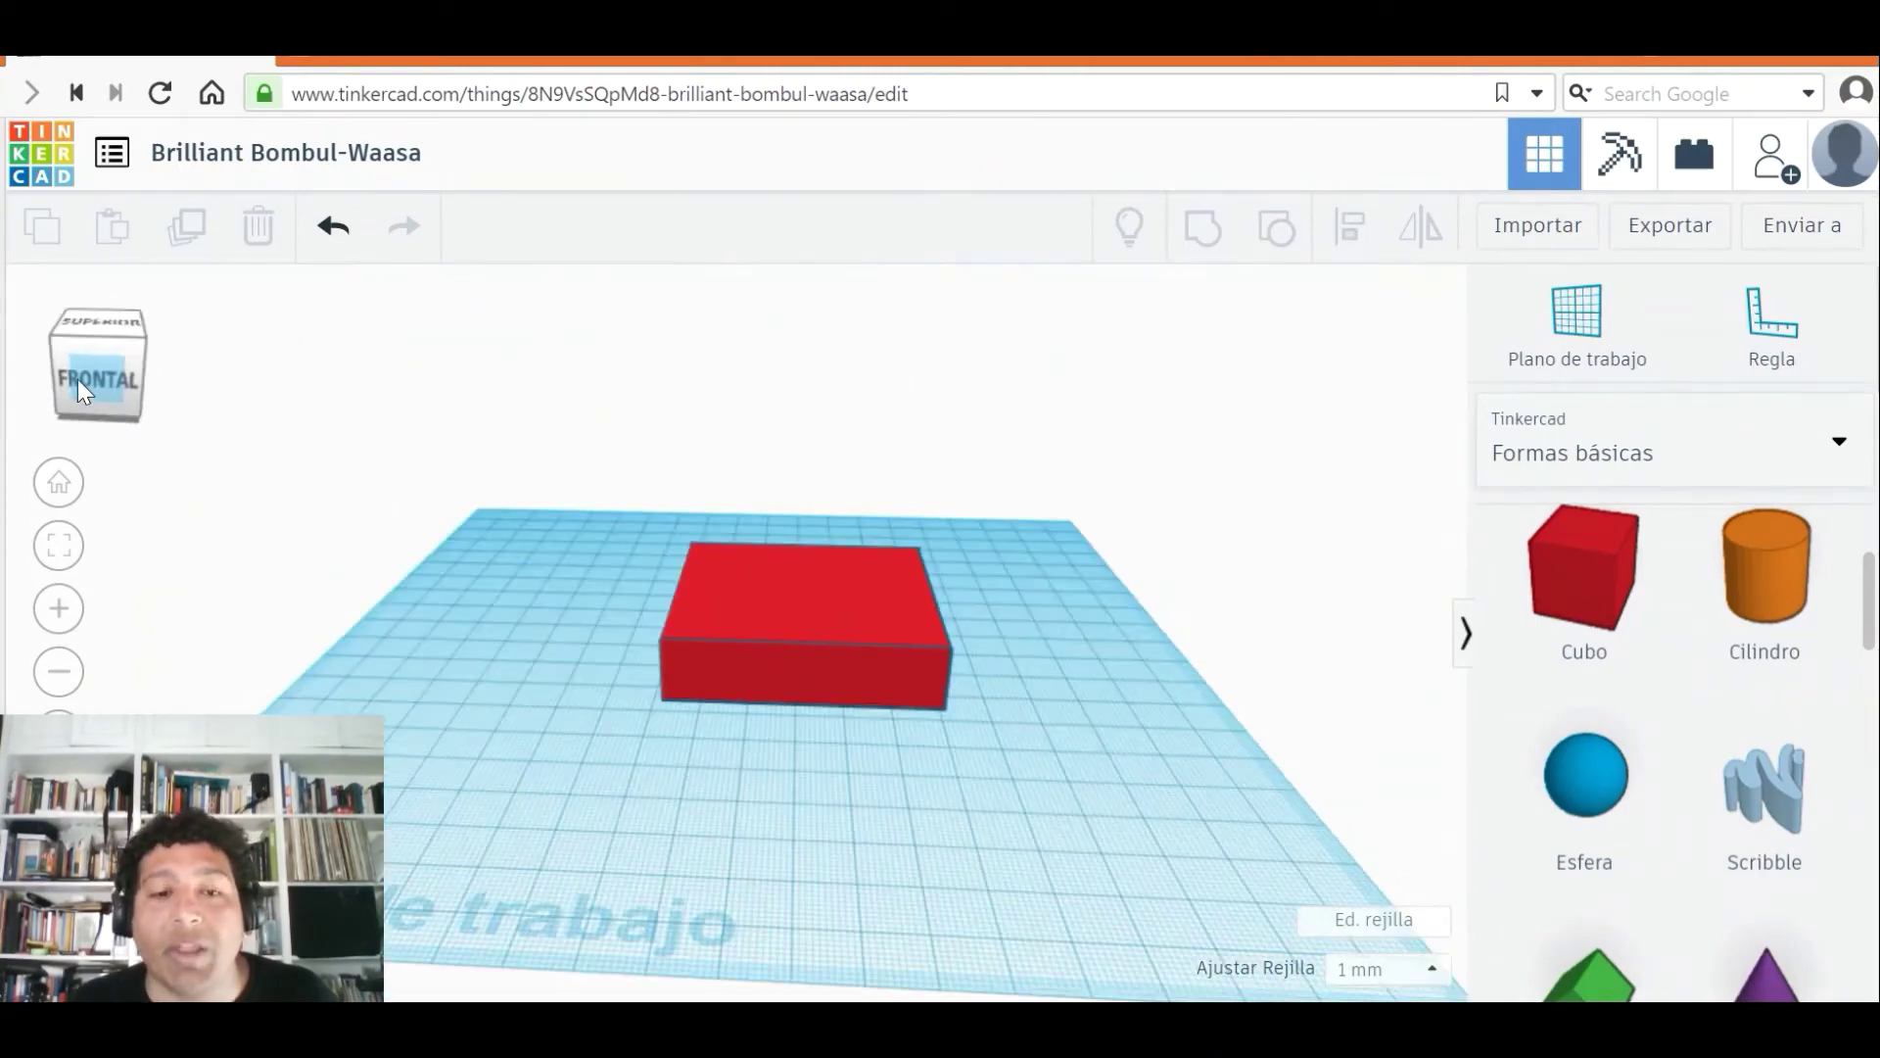
left_click(79, 379)
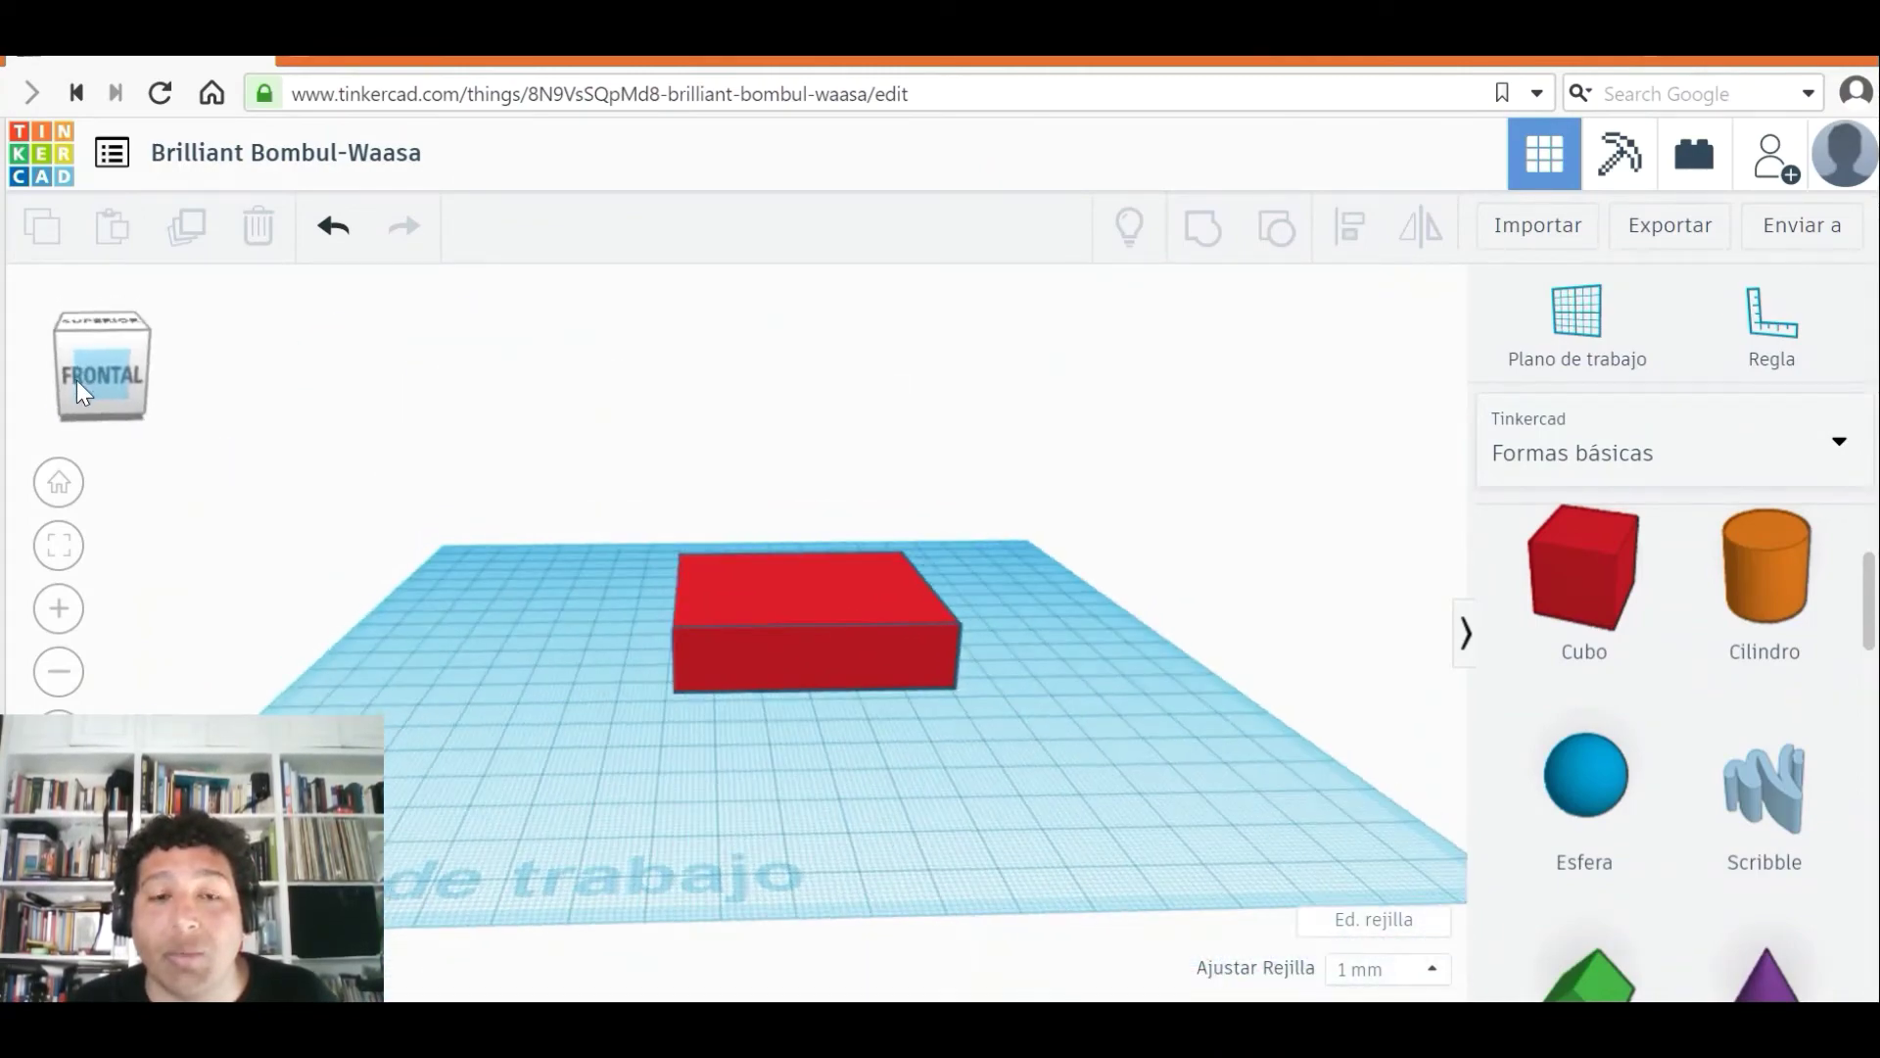
left_click_drag(77, 380, 76, 385)
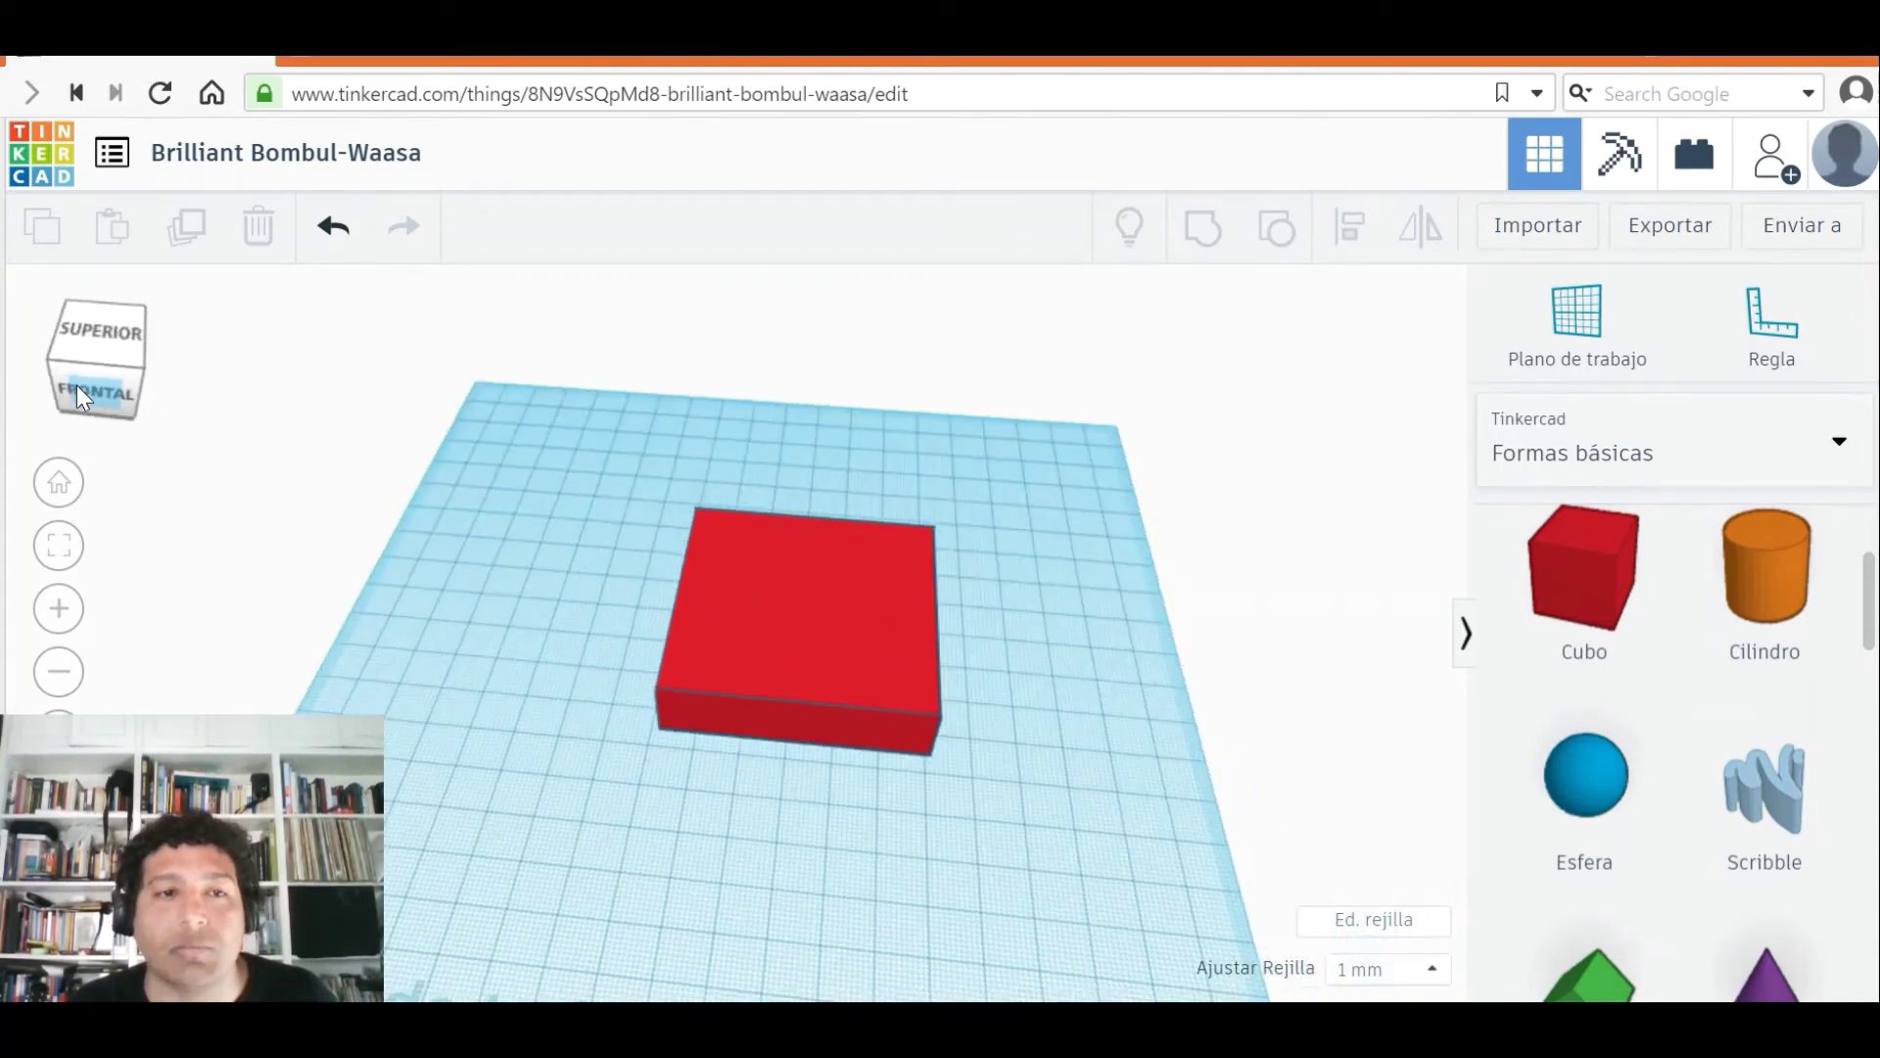
left_click(764, 563)
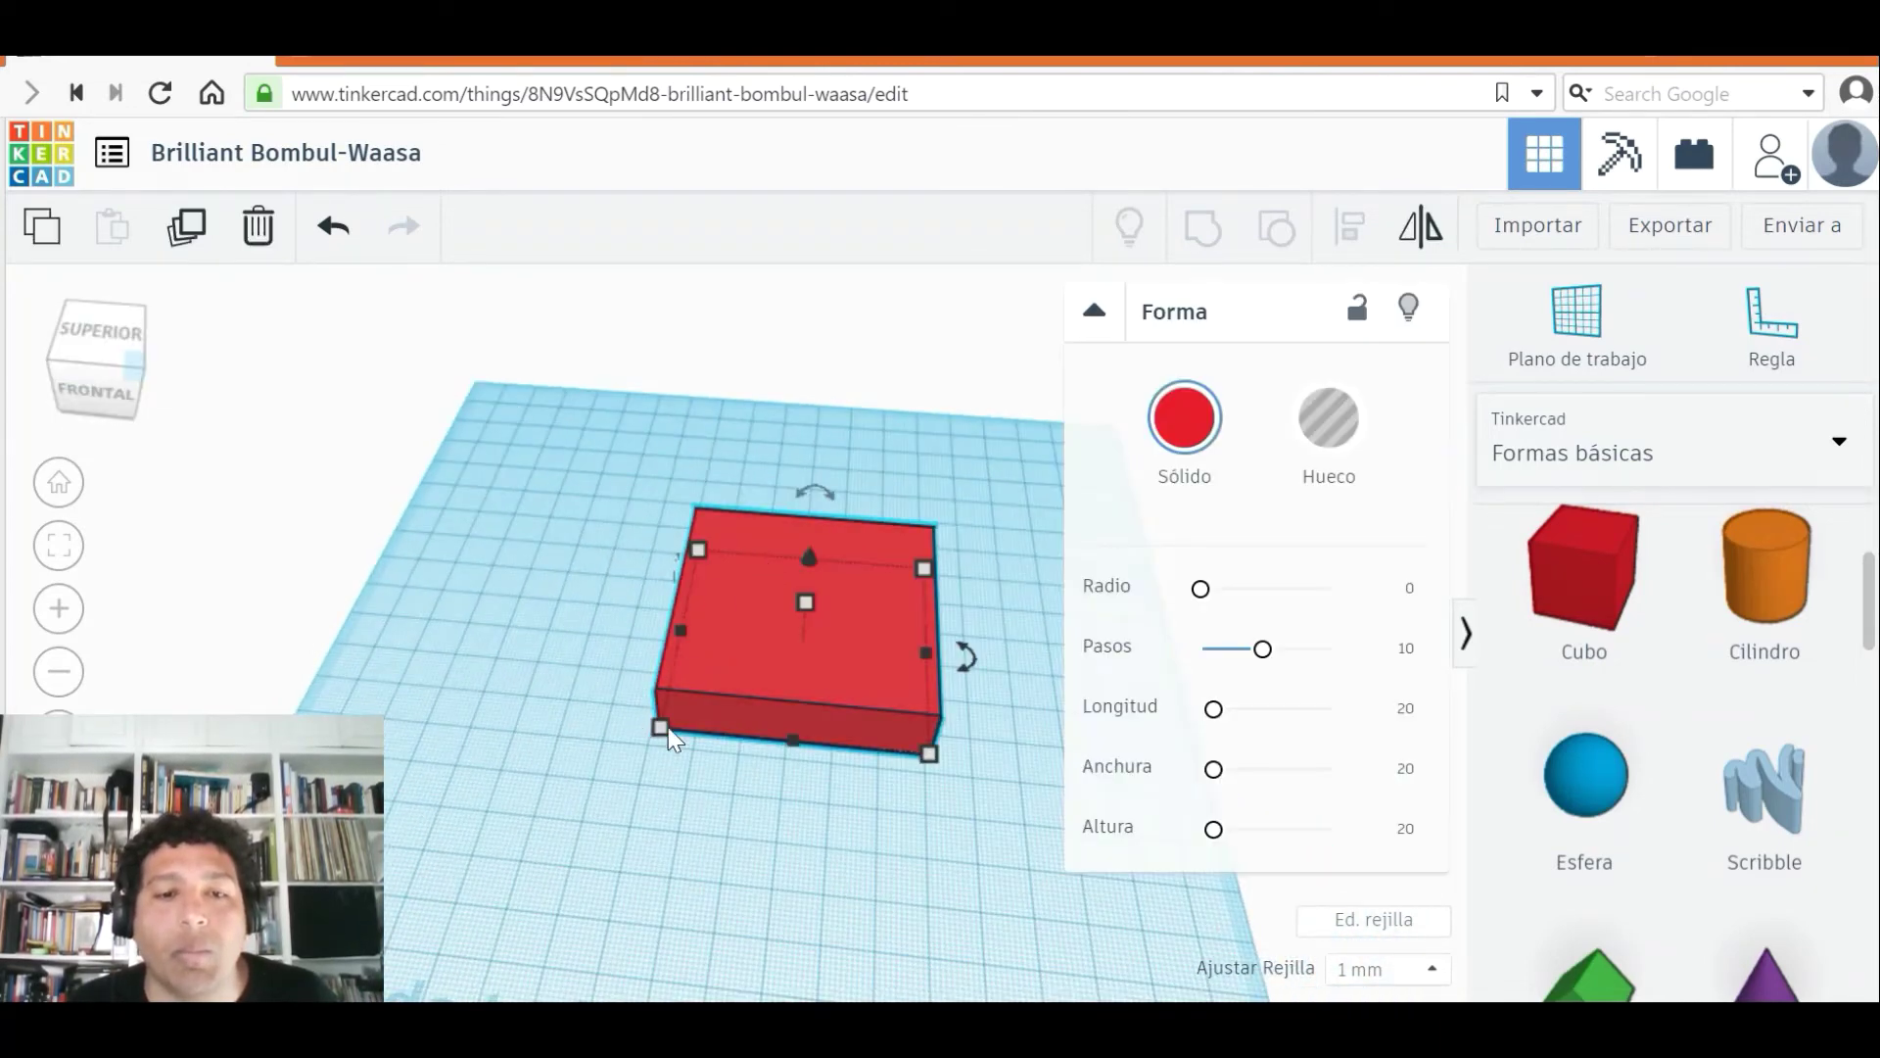
left_click_drag(661, 727, 433, 796)
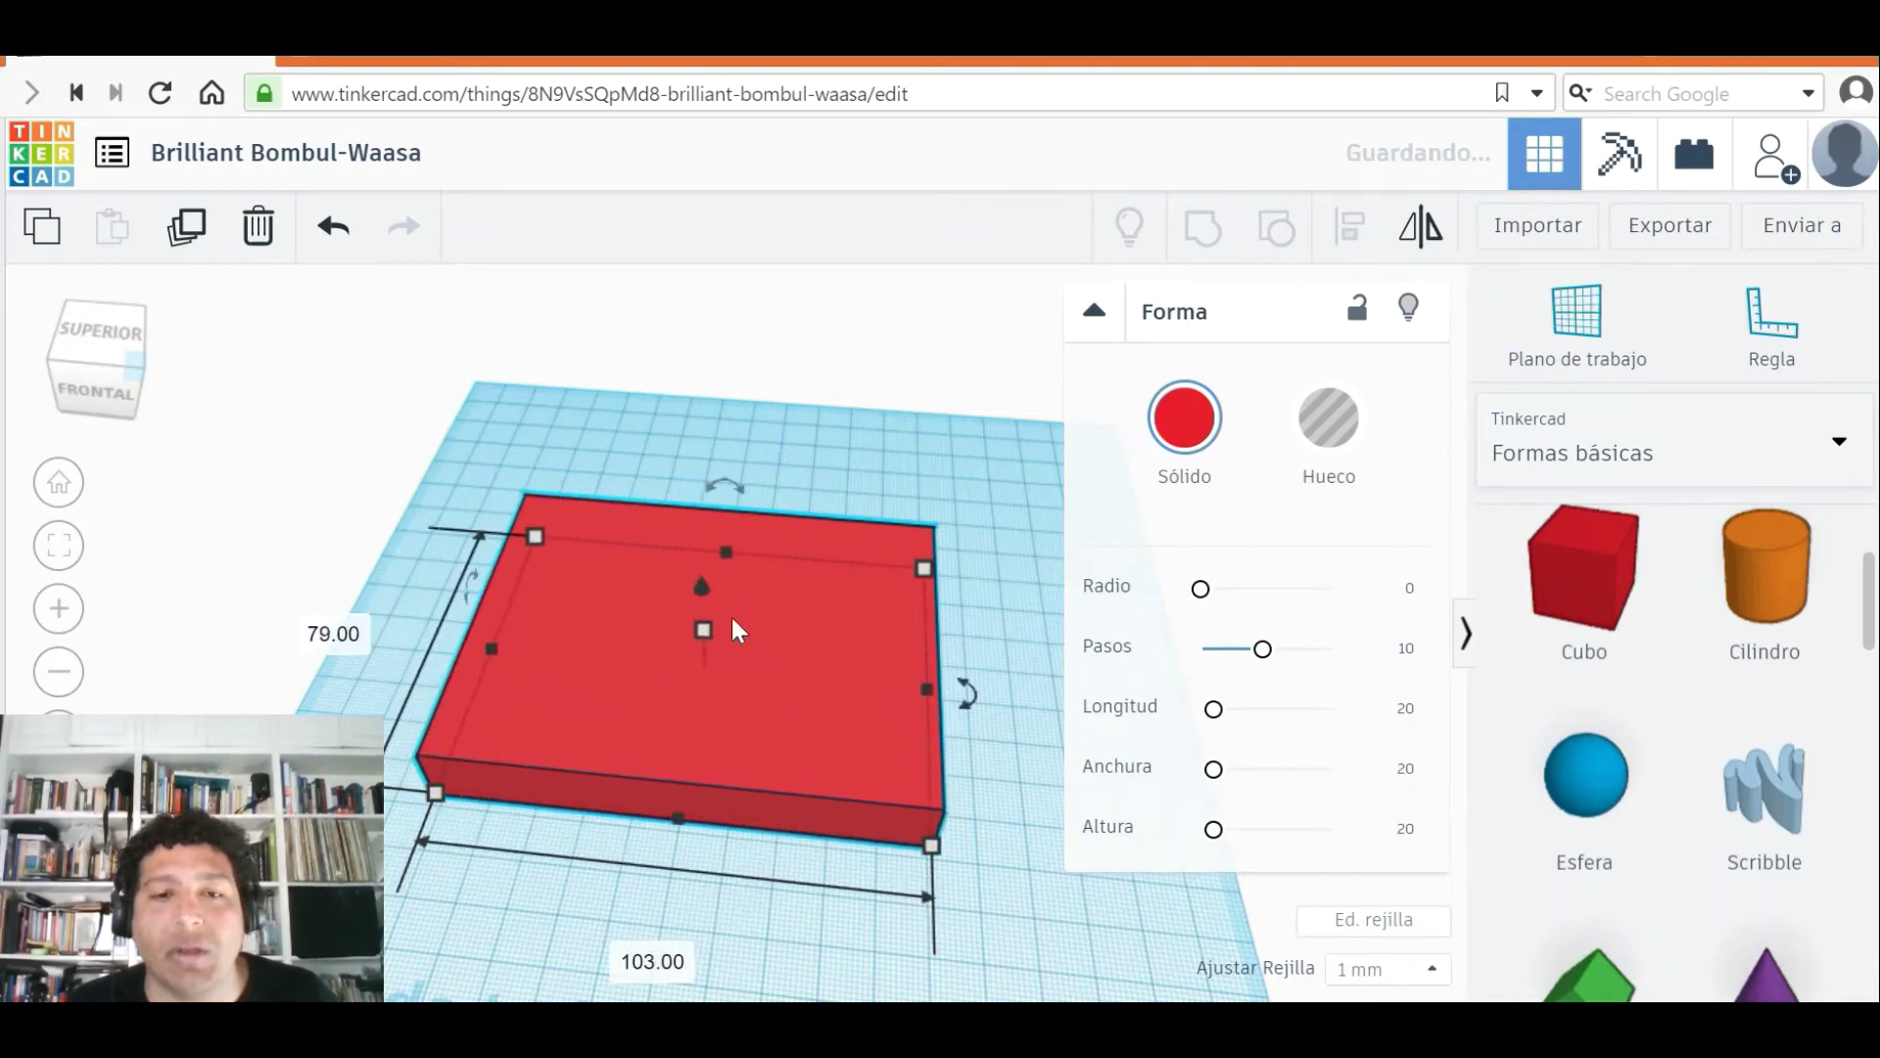
left_click_drag(703, 629, 701, 648)
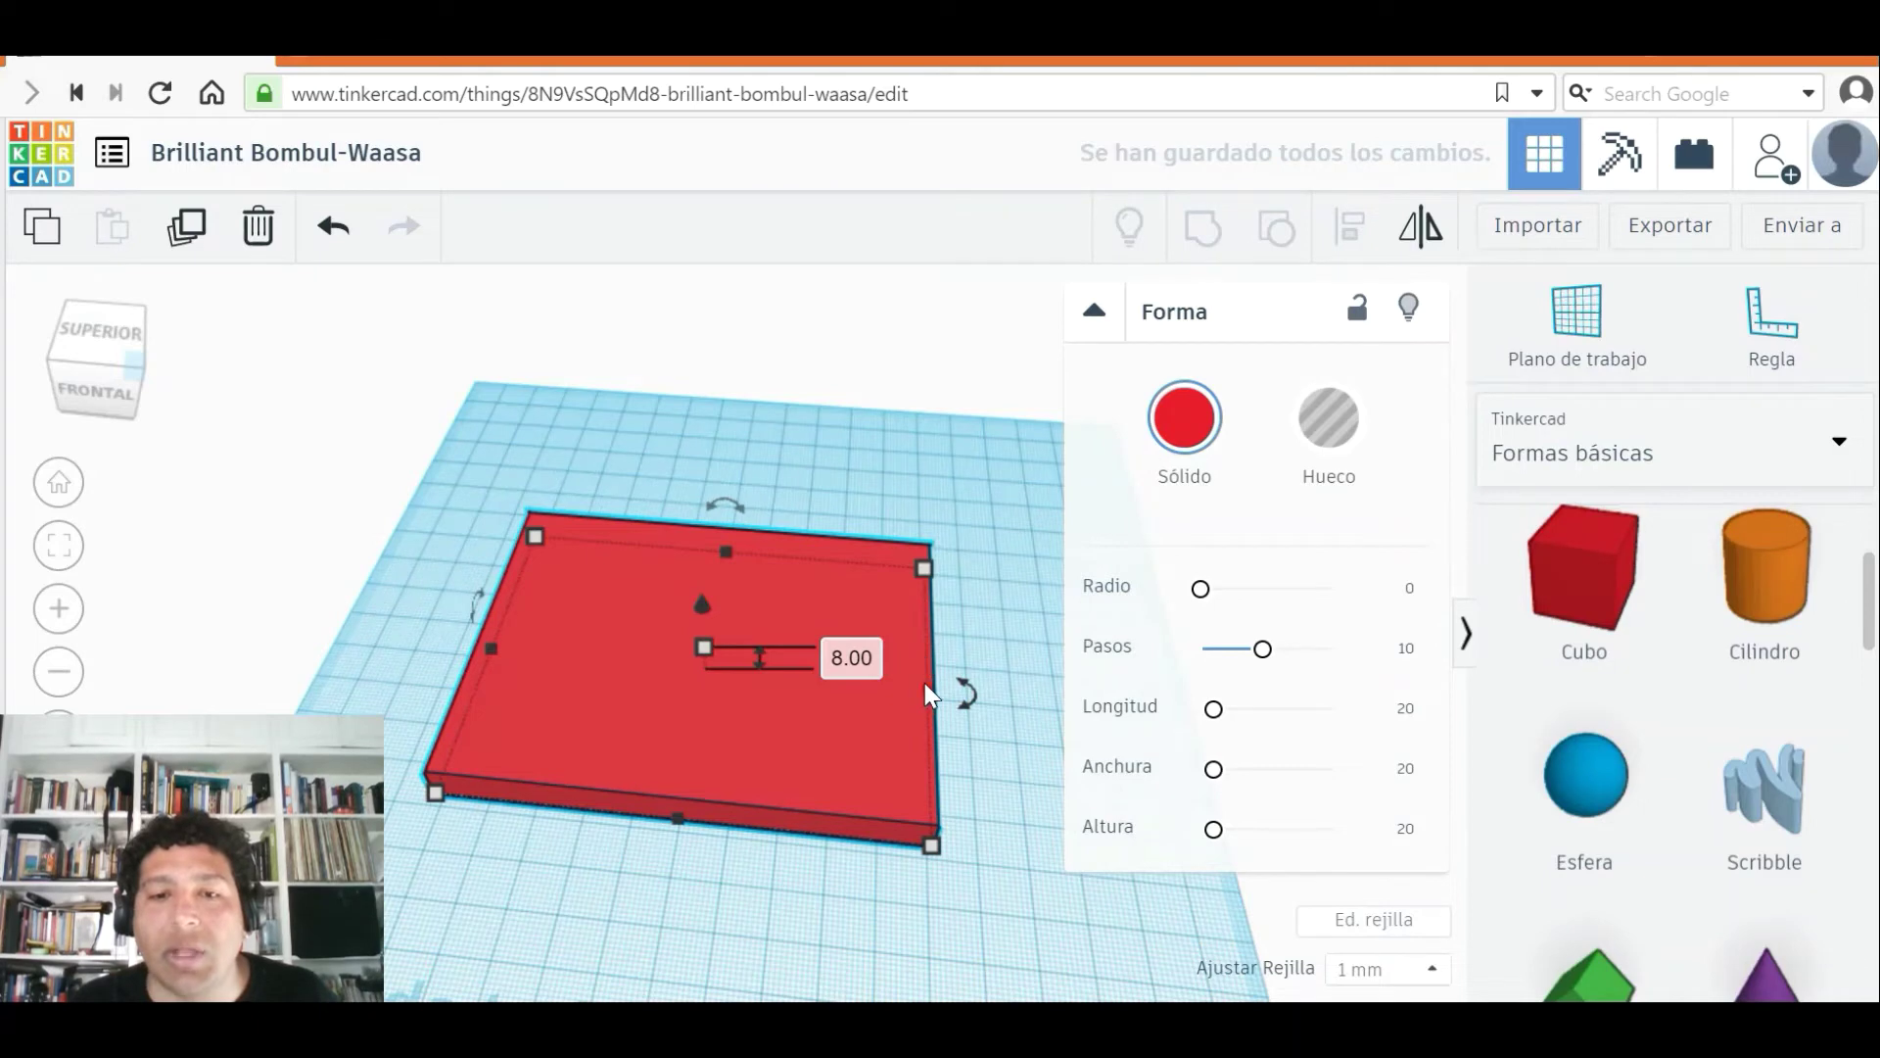
left_click_drag(930, 690, 1026, 693)
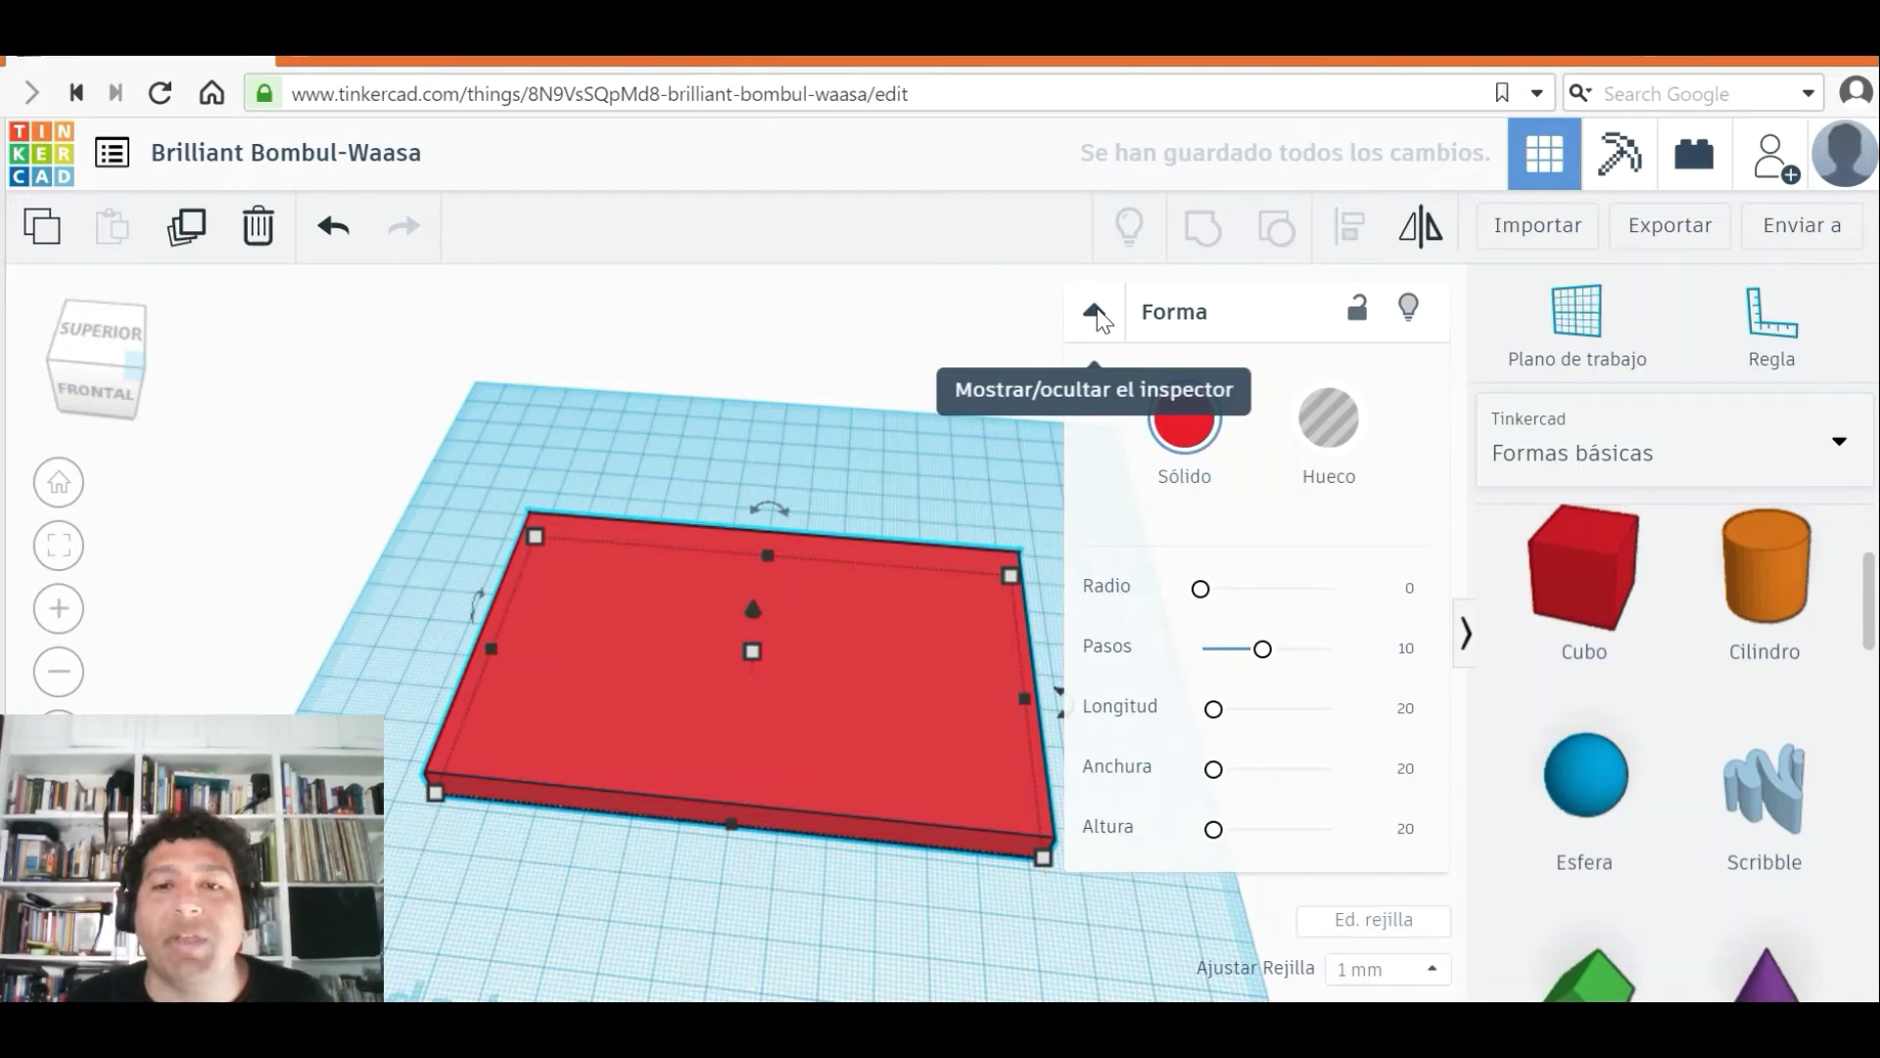
- Switch the red slab to a hole, return it to solid red, and deselect it
left_click(1329, 421)
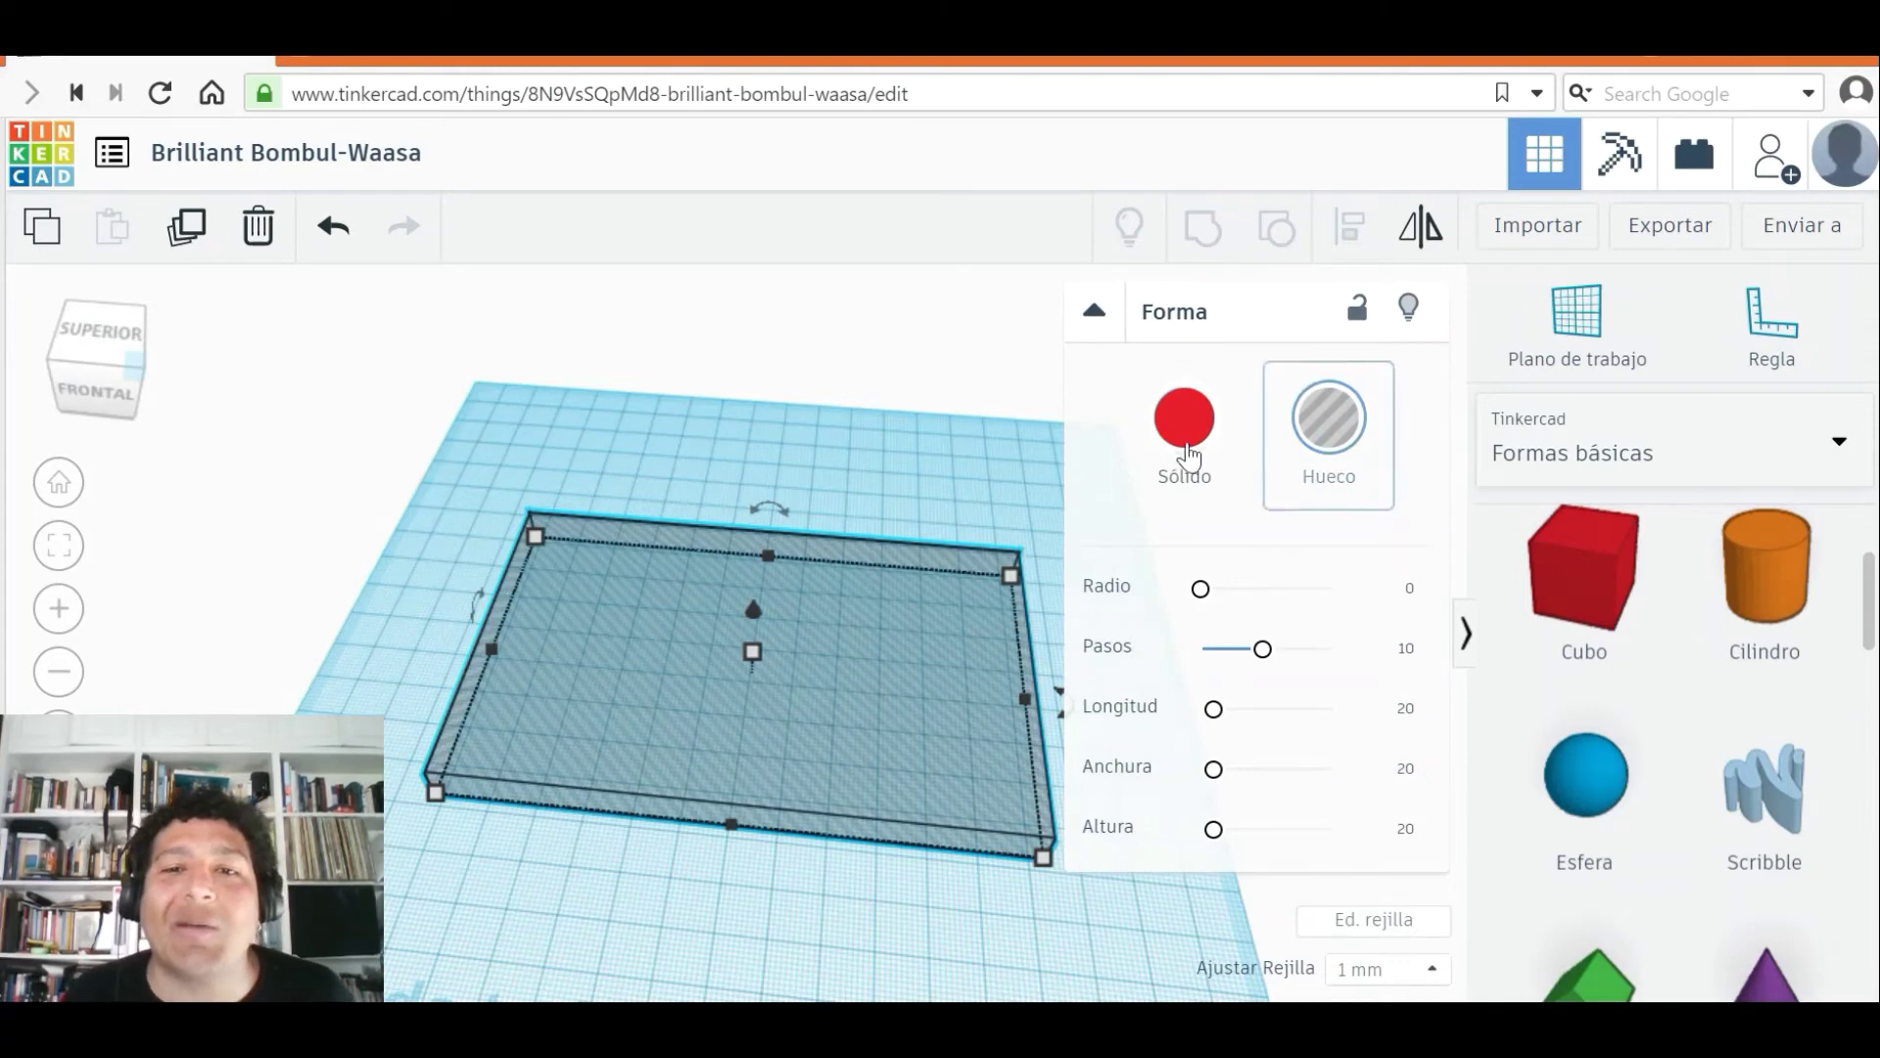
left_click(1185, 431)
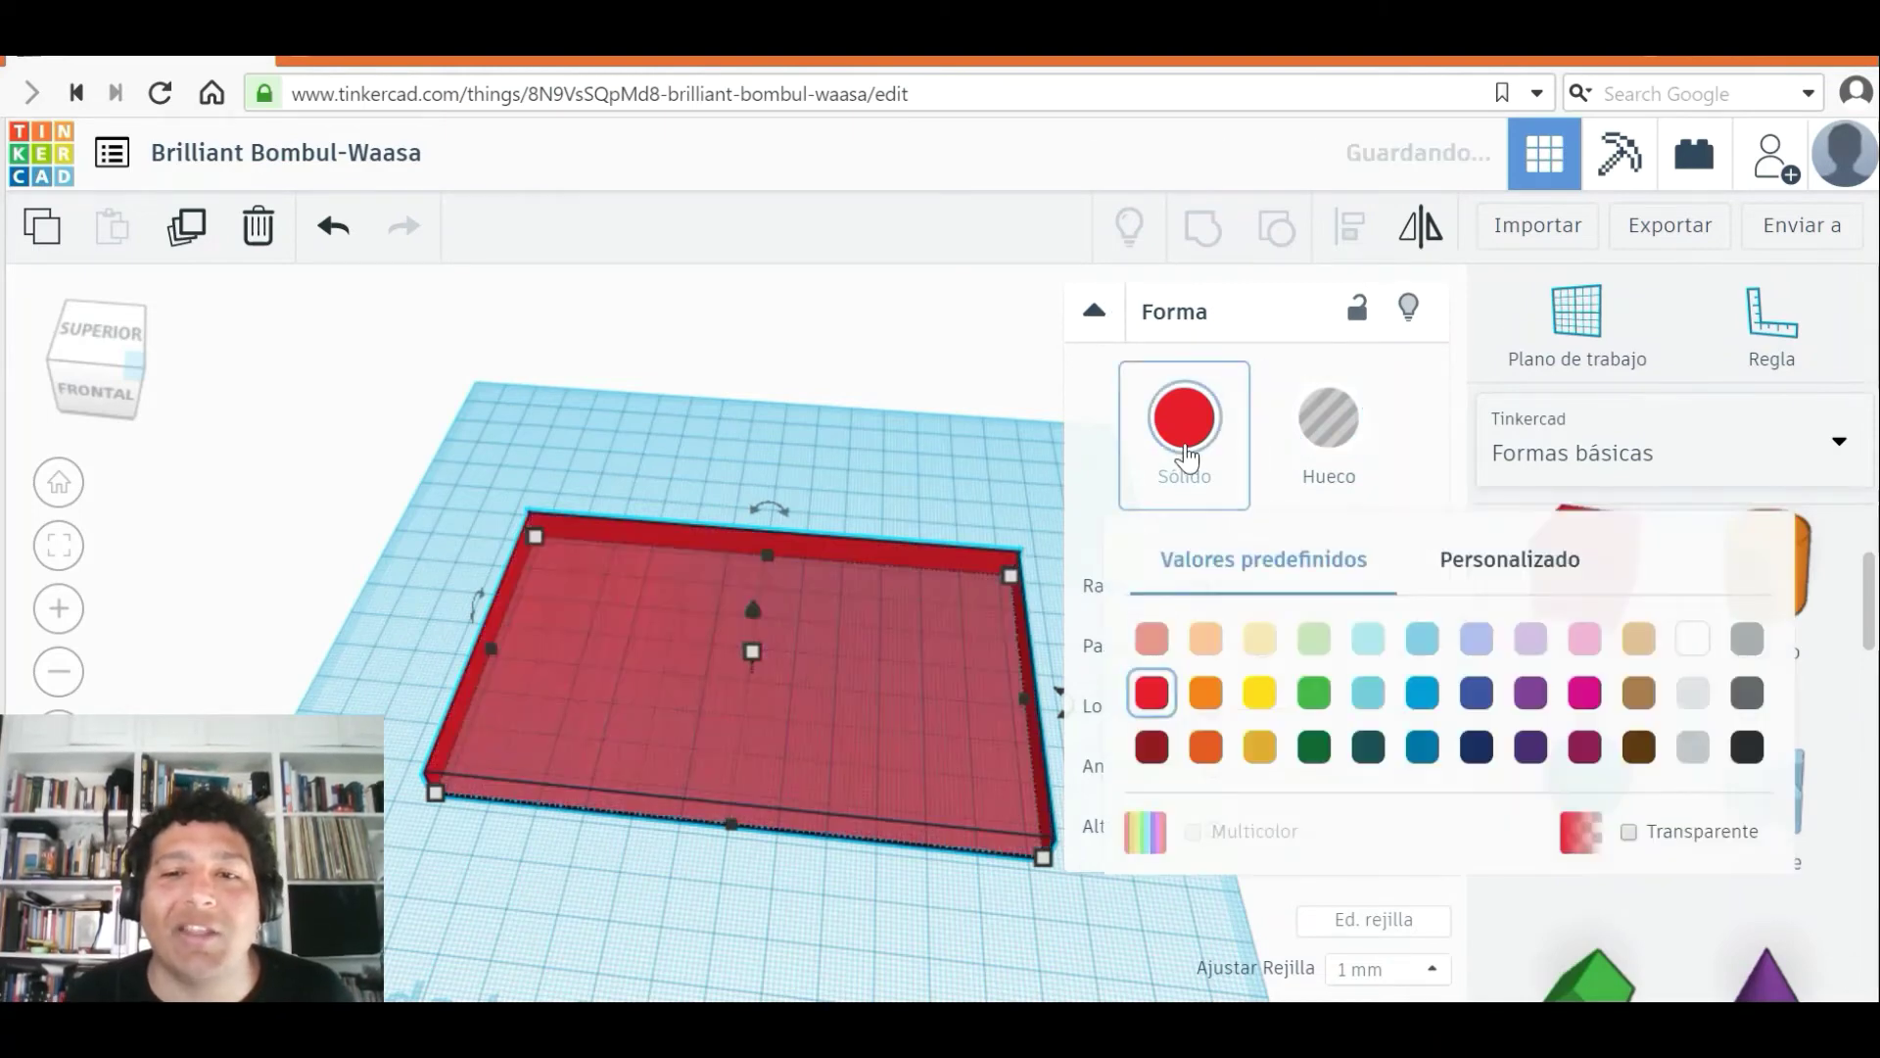
left_click(736, 480)
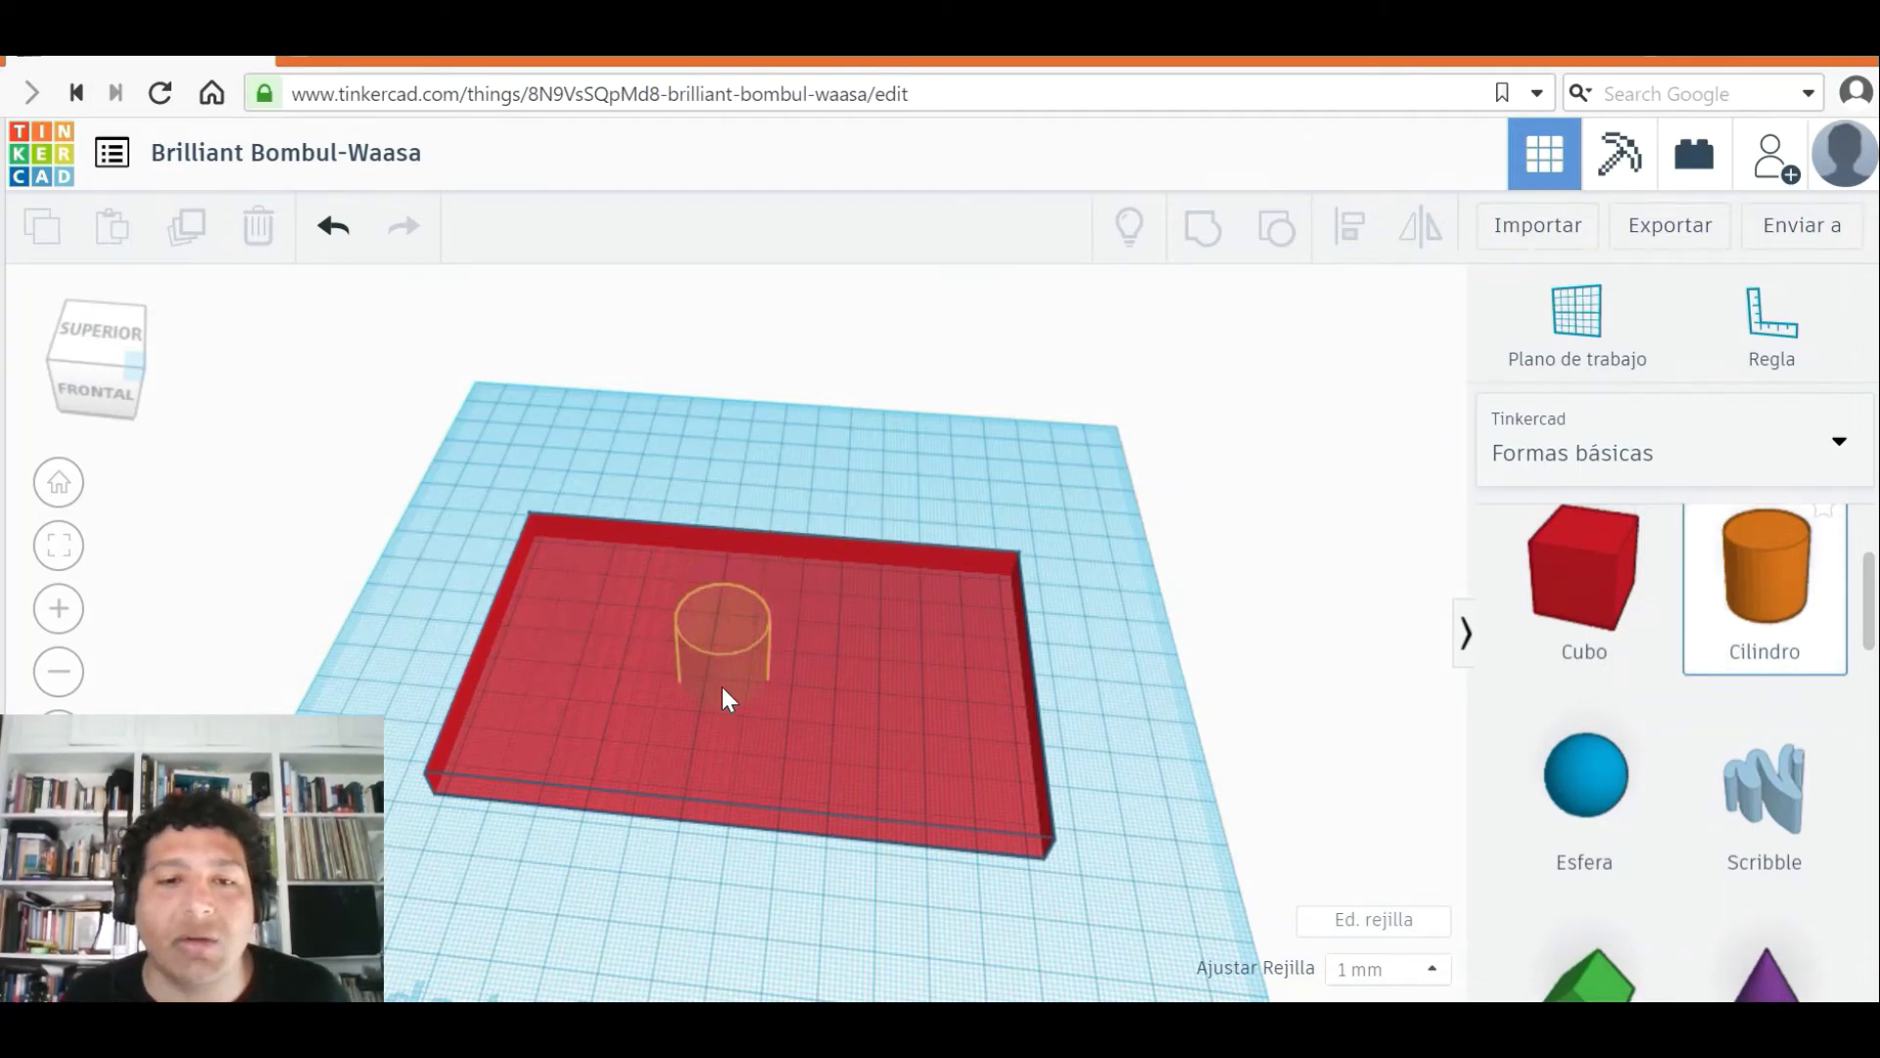
- Place a cylinder near the middle of the red slab, make it taller, and lower it 15 mm through the slab
left_click(722, 685)
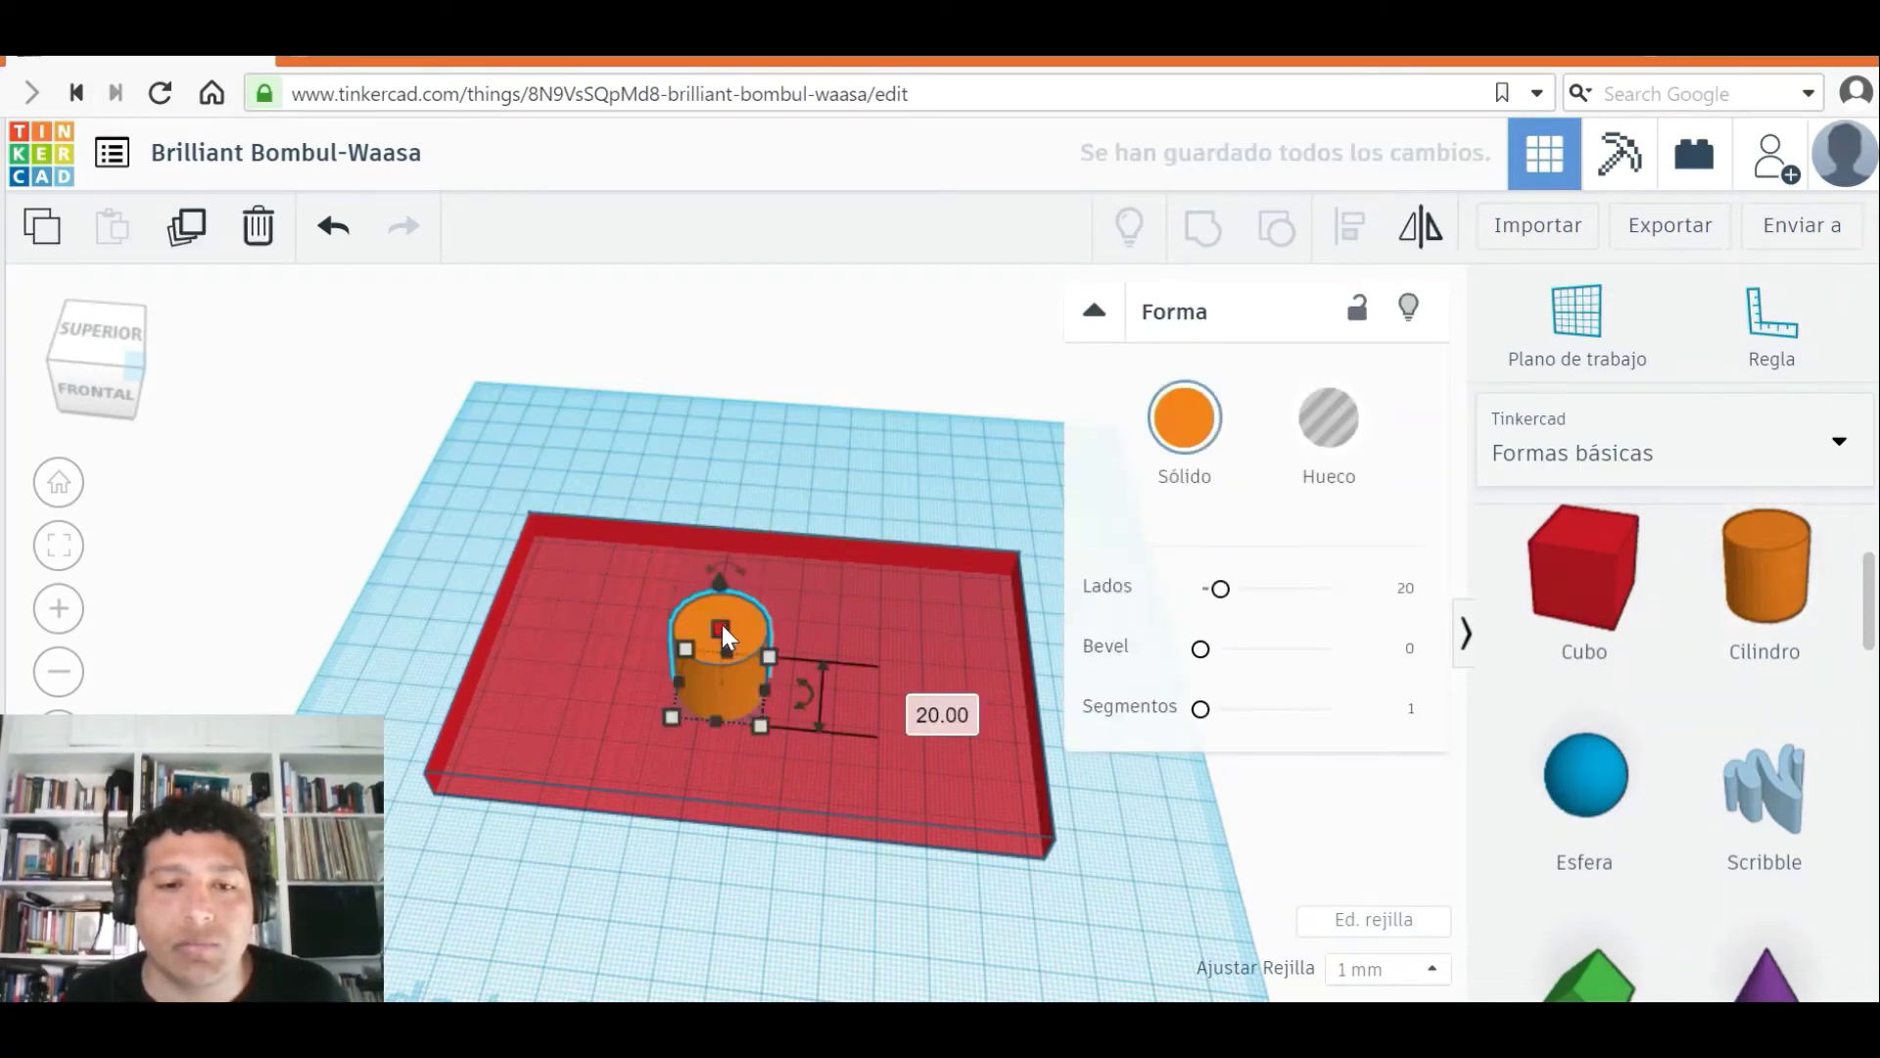
mouse_move(720, 627)
left_mouse_down()
mouse_move(720, 521)
mouse_move(719, 637)
mouse_move(739, 598)
mouse_move(740, 615)
left_mouse_up()
left_click_drag(754, 501, 748, 563)
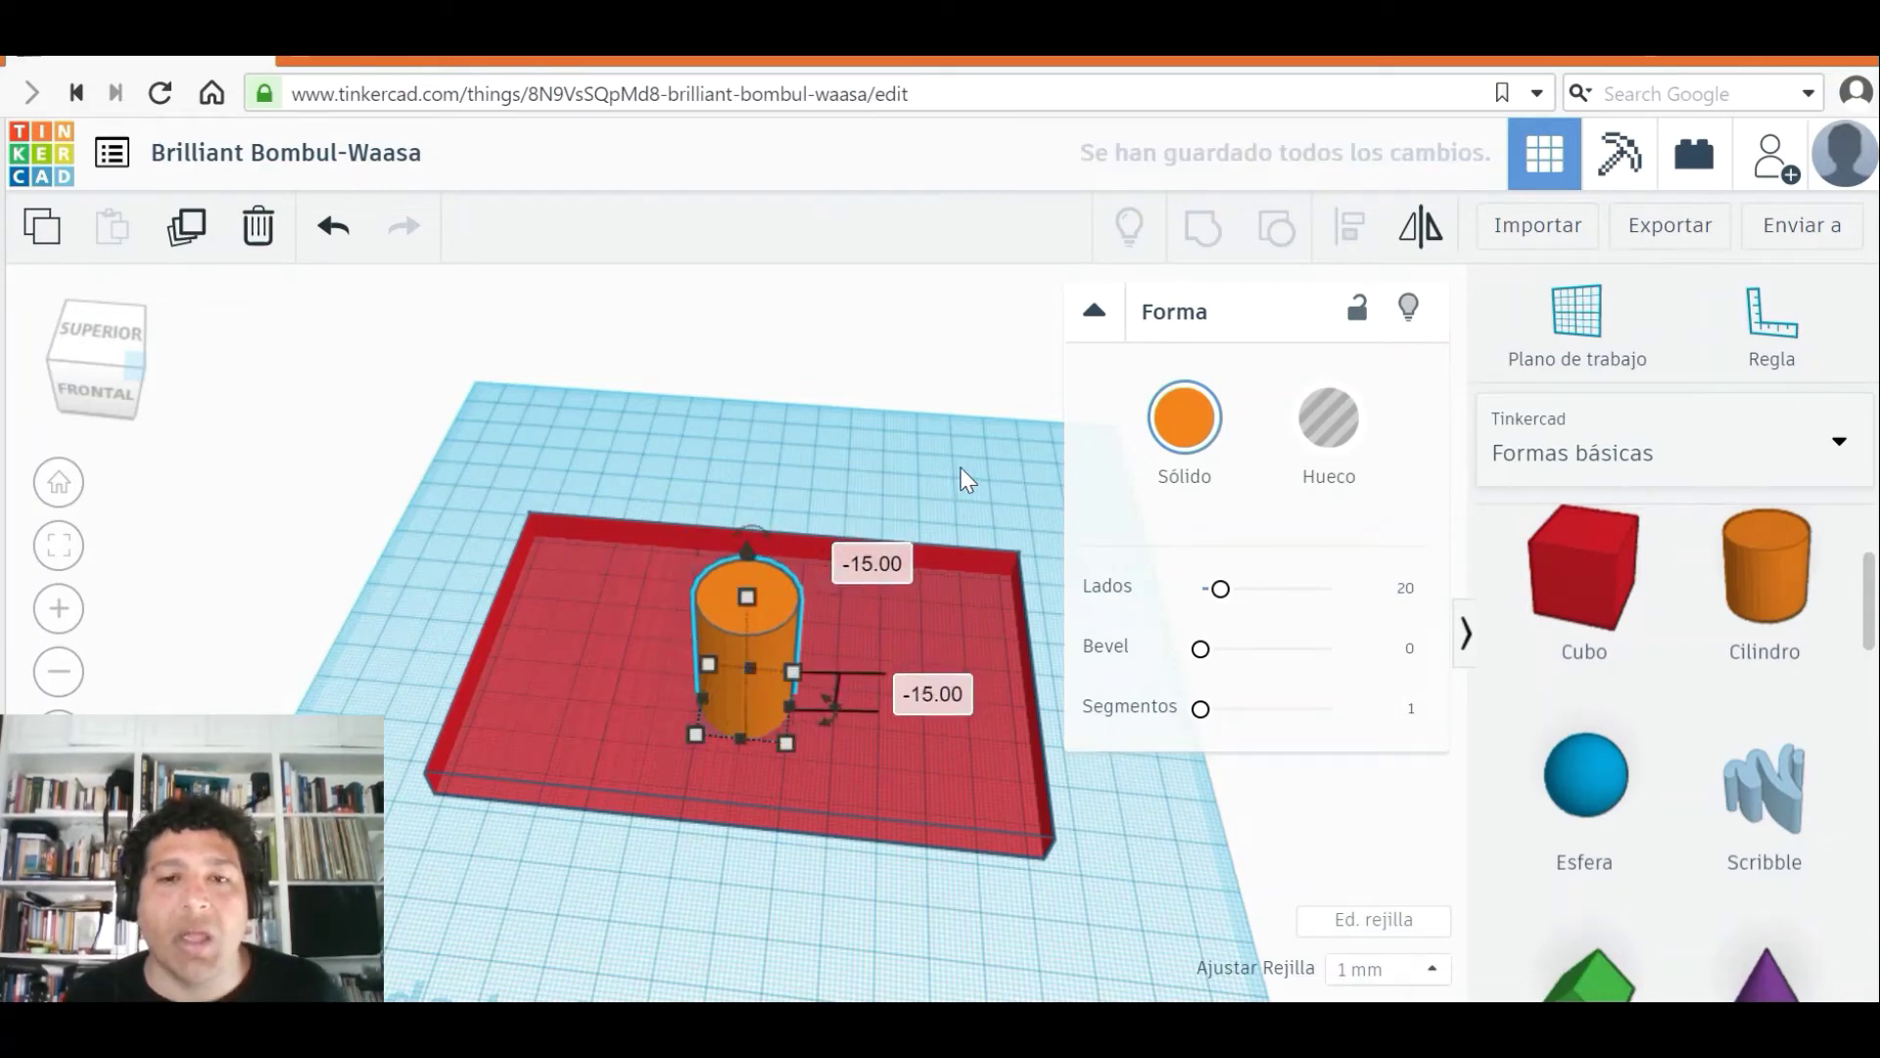
- Check the cylinder from the front, turn it into a hole shape, and deselect it
left_click(114, 377)
left_click(114, 361)
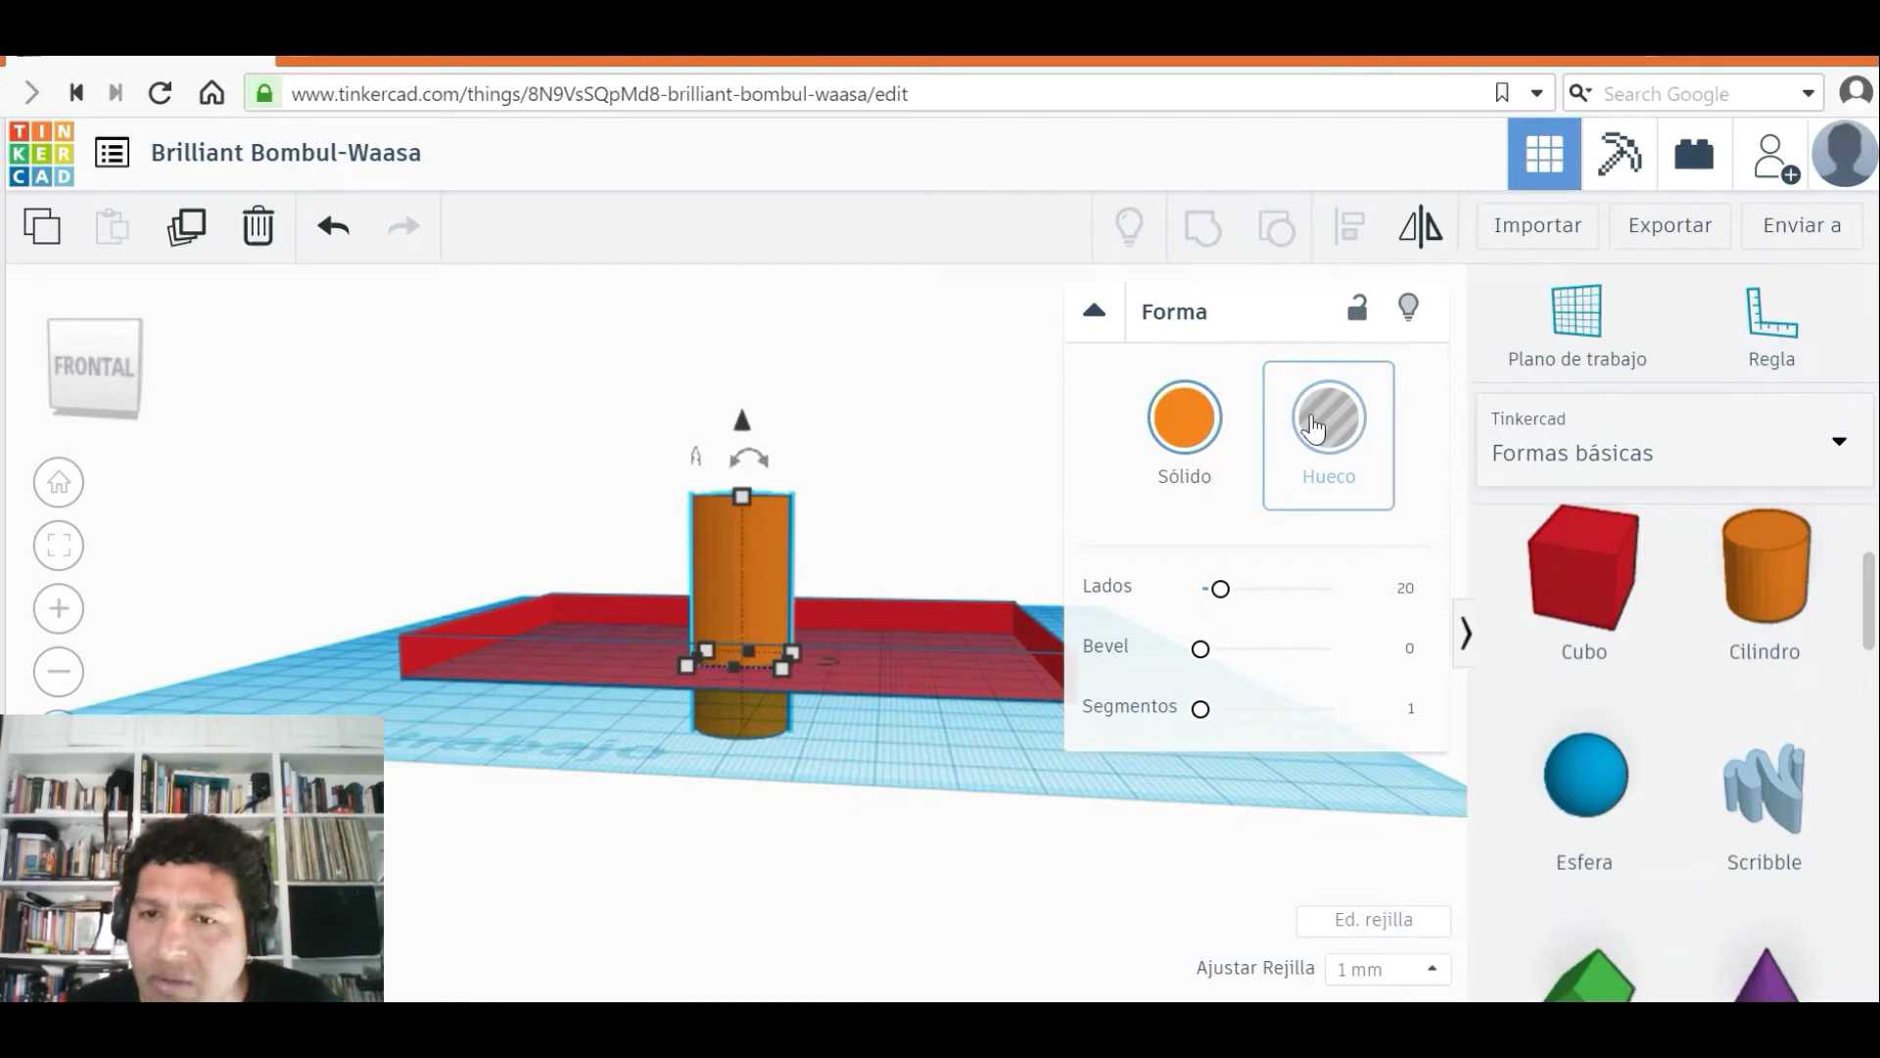
left_click(1310, 433)
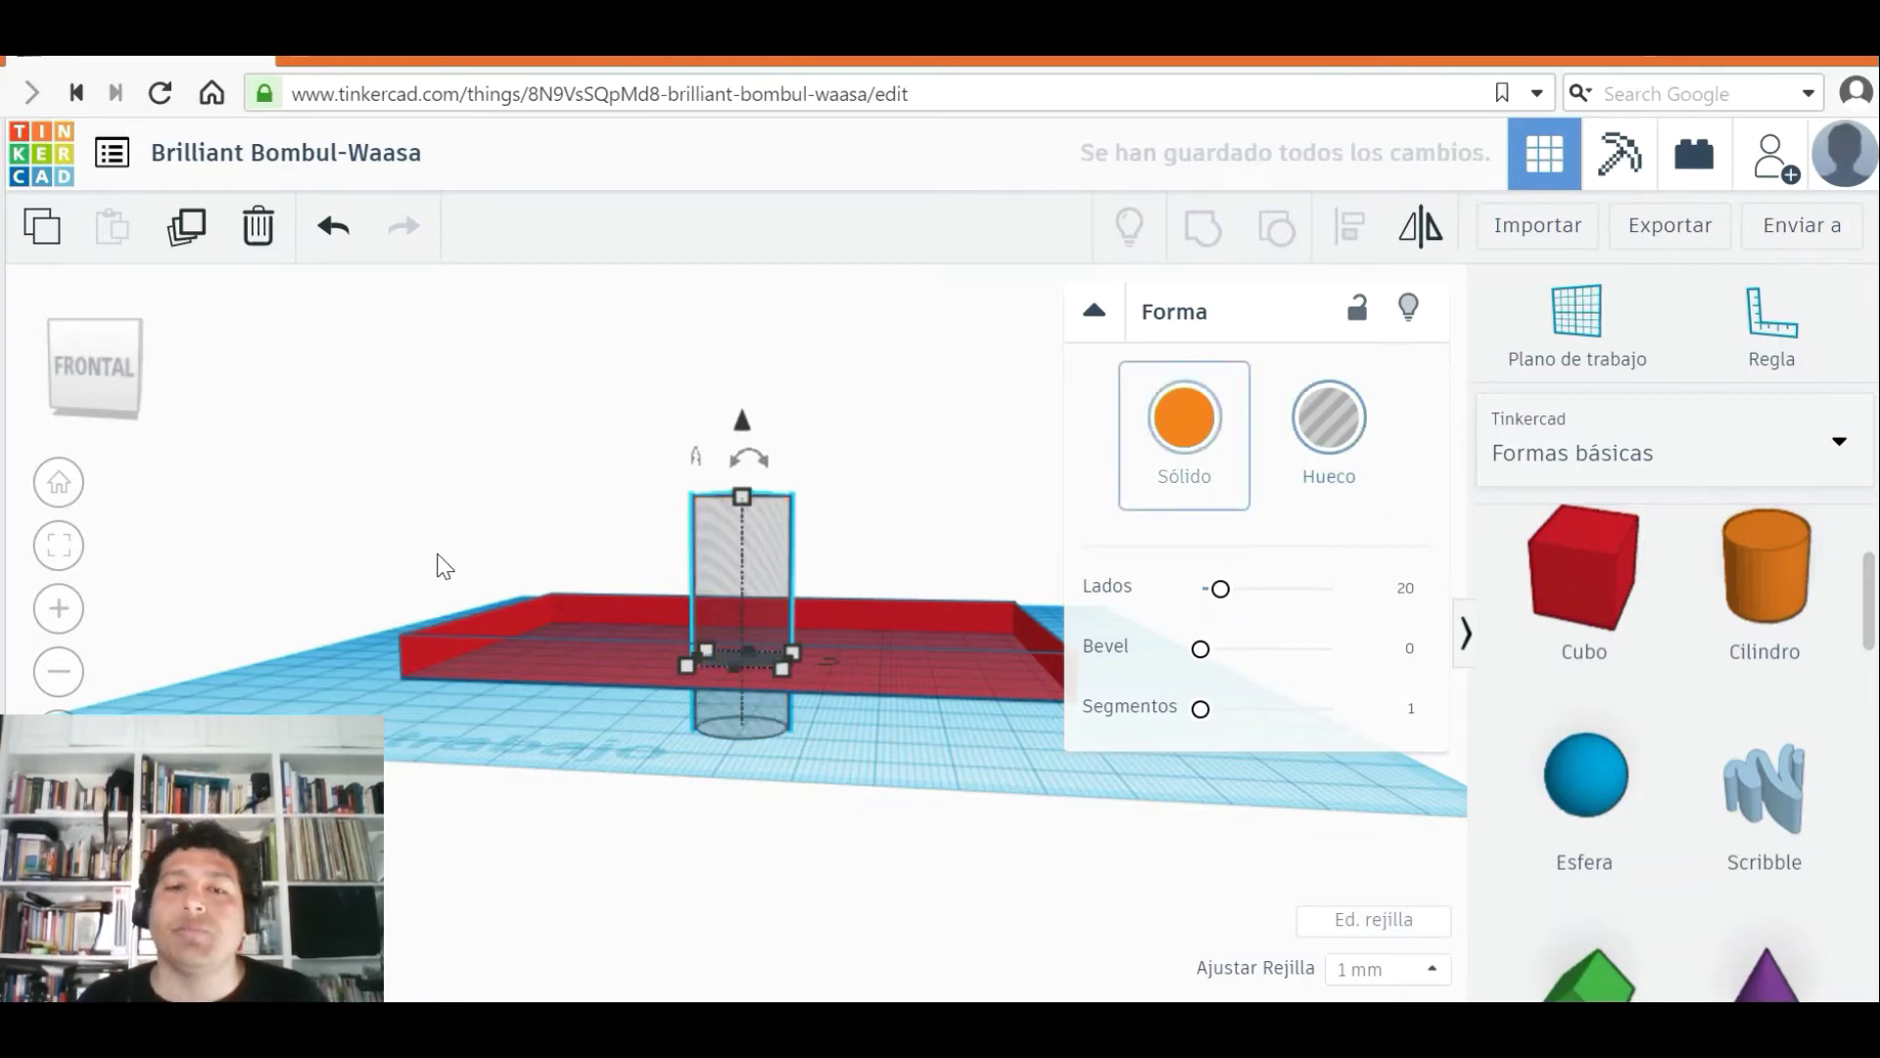
left_click_drag(364, 635, 370, 681)
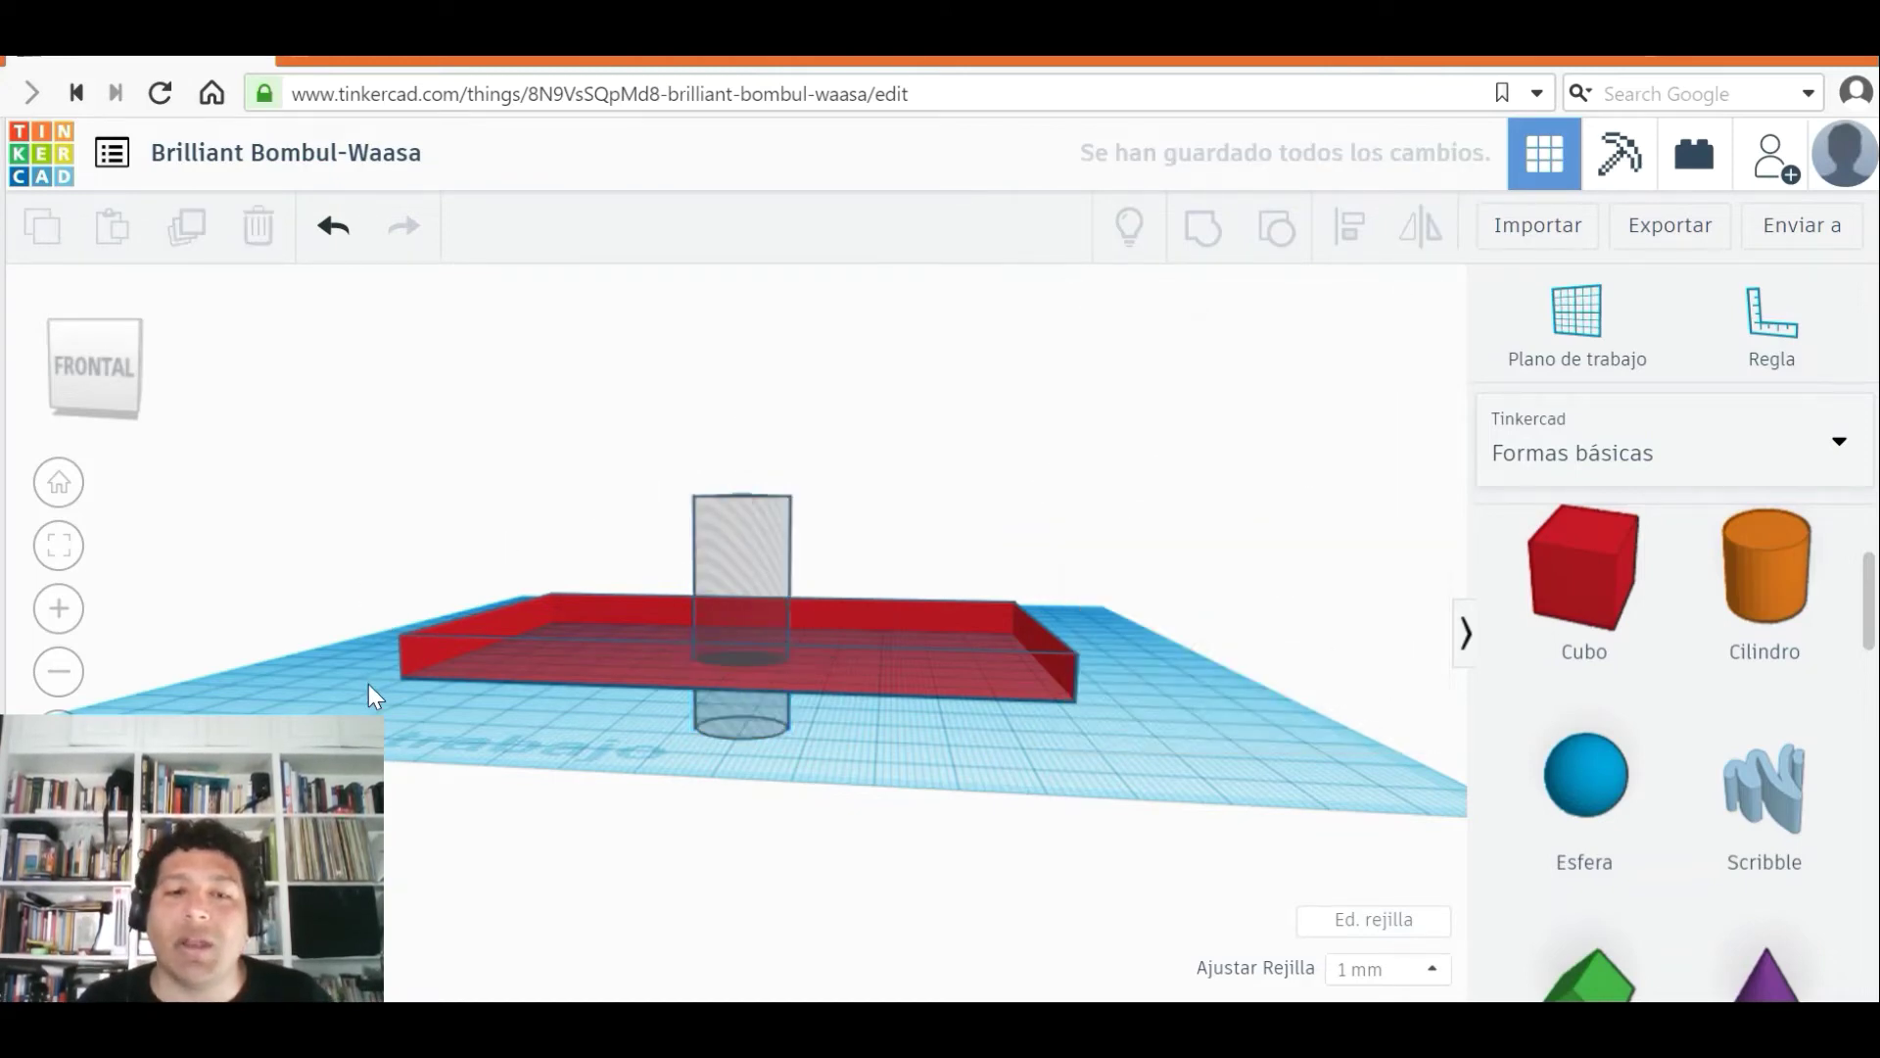
- Group the red slab with the hole cylinder to cut a round opening through the slab
mouse_move(133, 401)
left_mouse_down()
mouse_move(122, 431)
mouse_move(109, 387)
mouse_move(115, 413)
left_mouse_up()
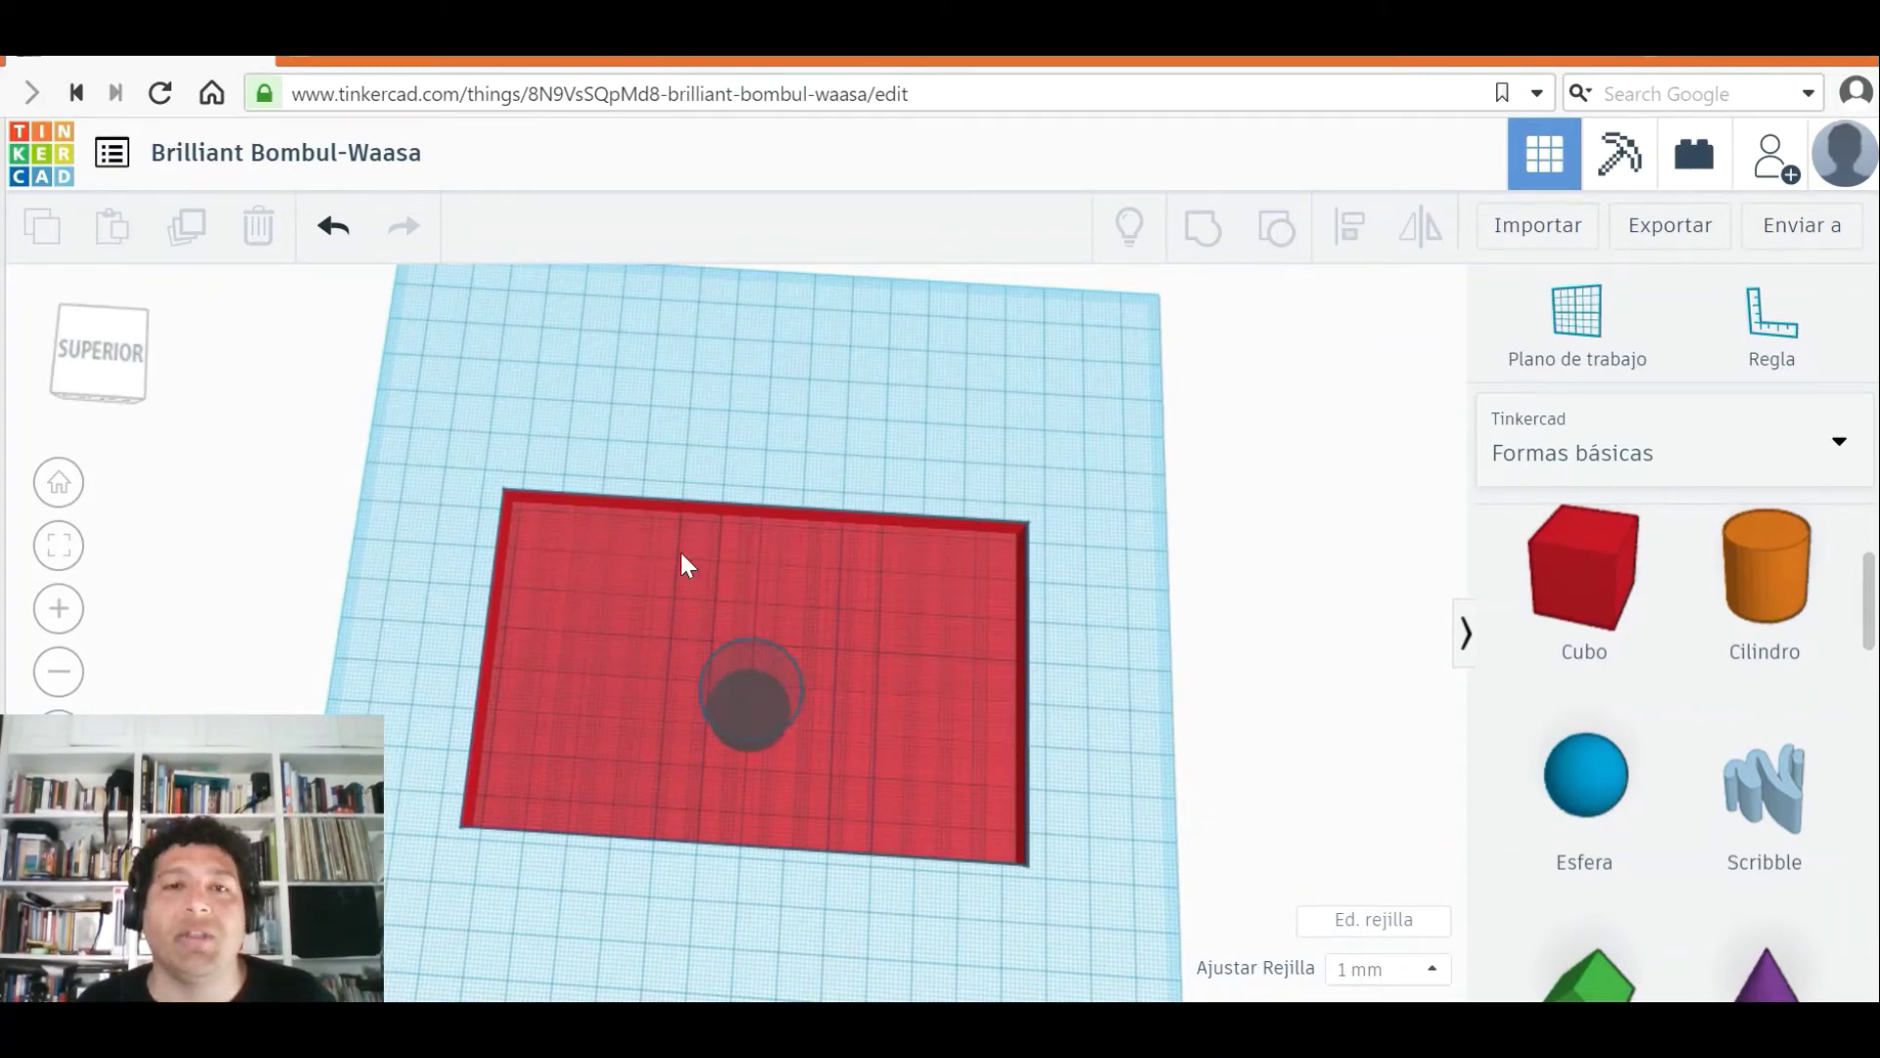
left_click_drag(433, 585, 1050, 815)
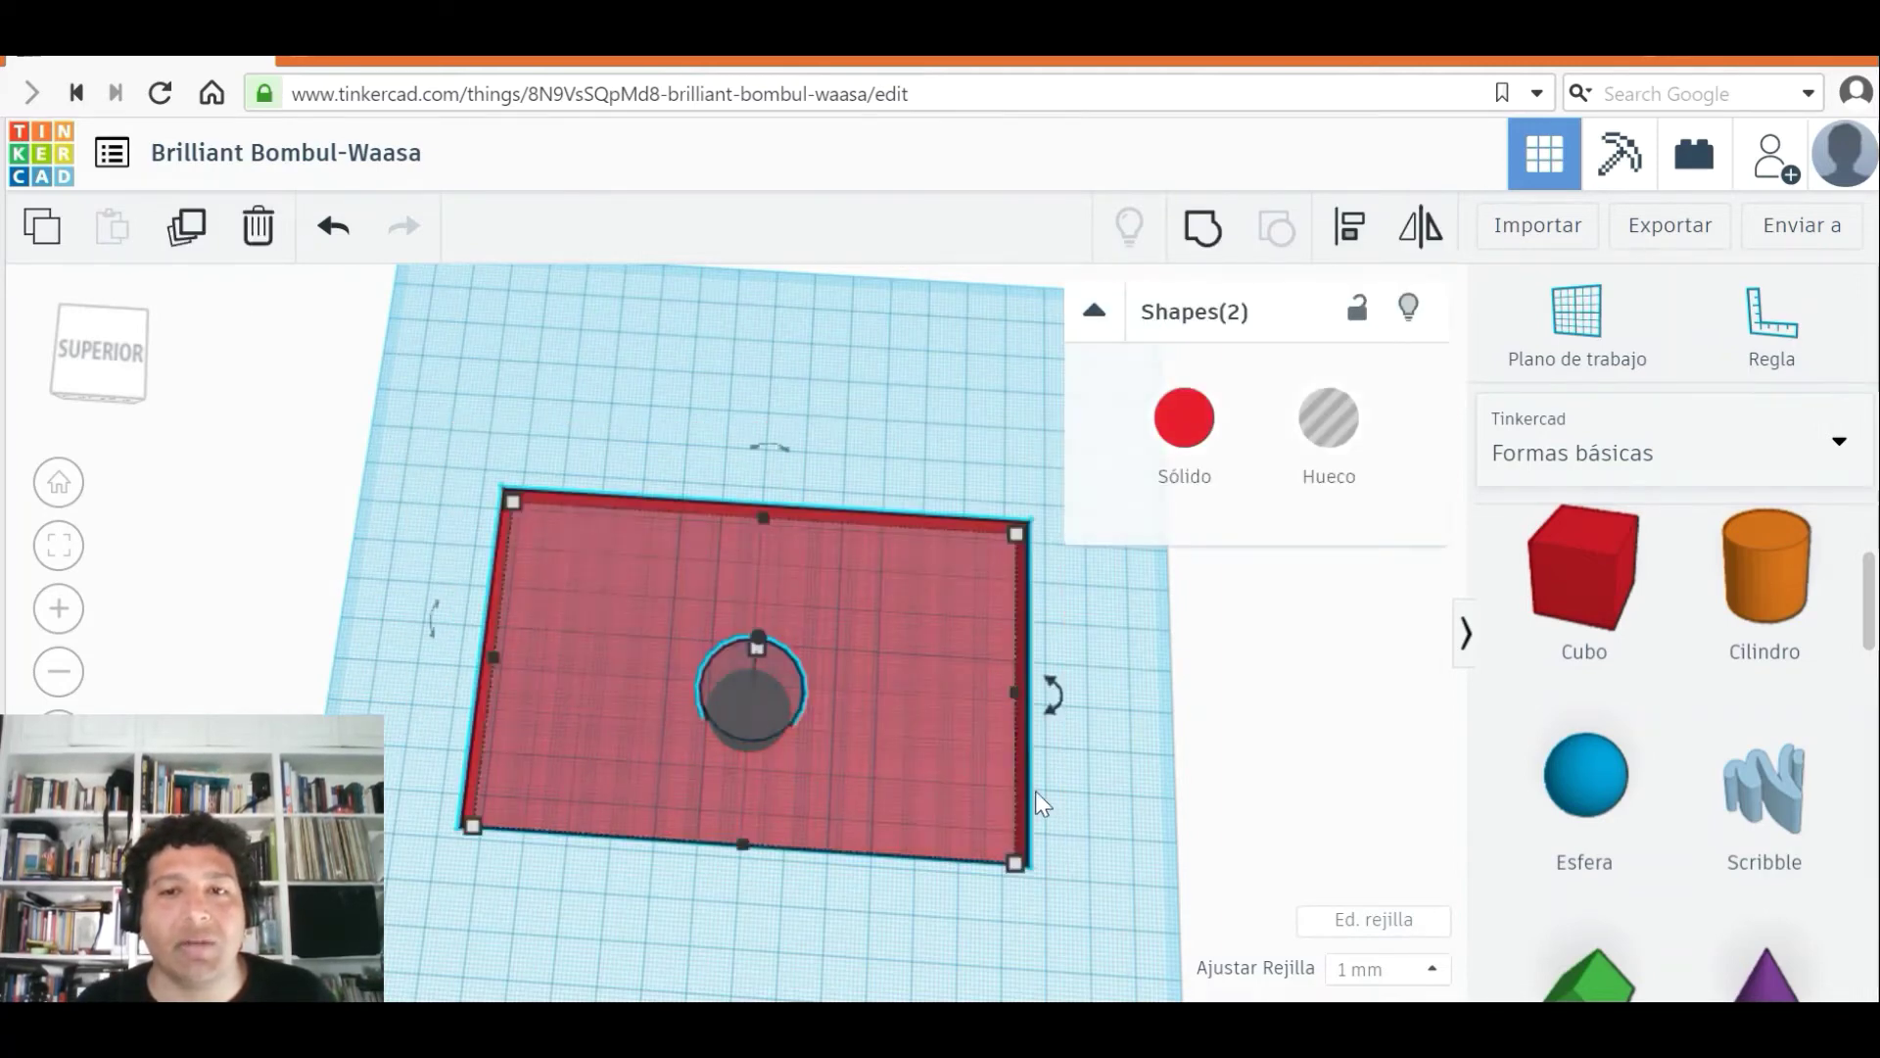
left_click(1205, 228)
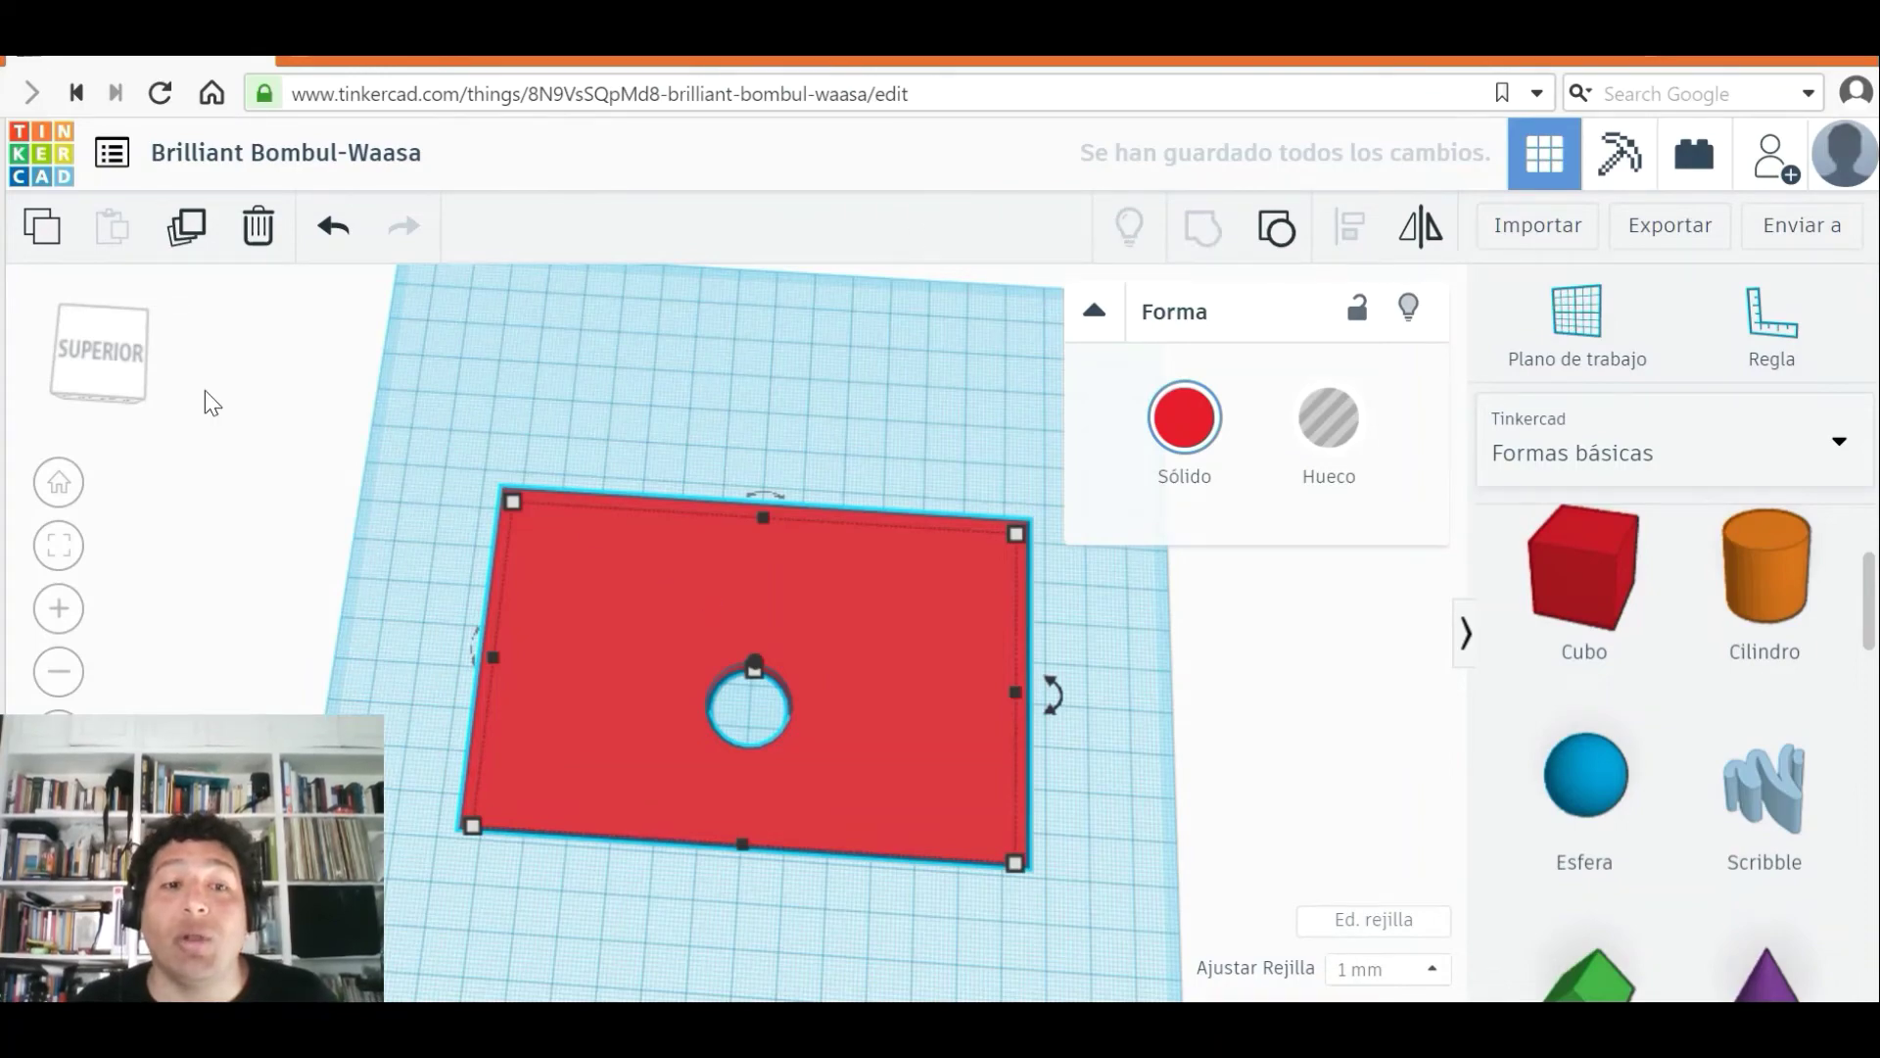
mouse_move(127, 367)
left_mouse_down()
mouse_move(112, 337)
mouse_move(110, 367)
left_mouse_up()
left_click(112, 337)
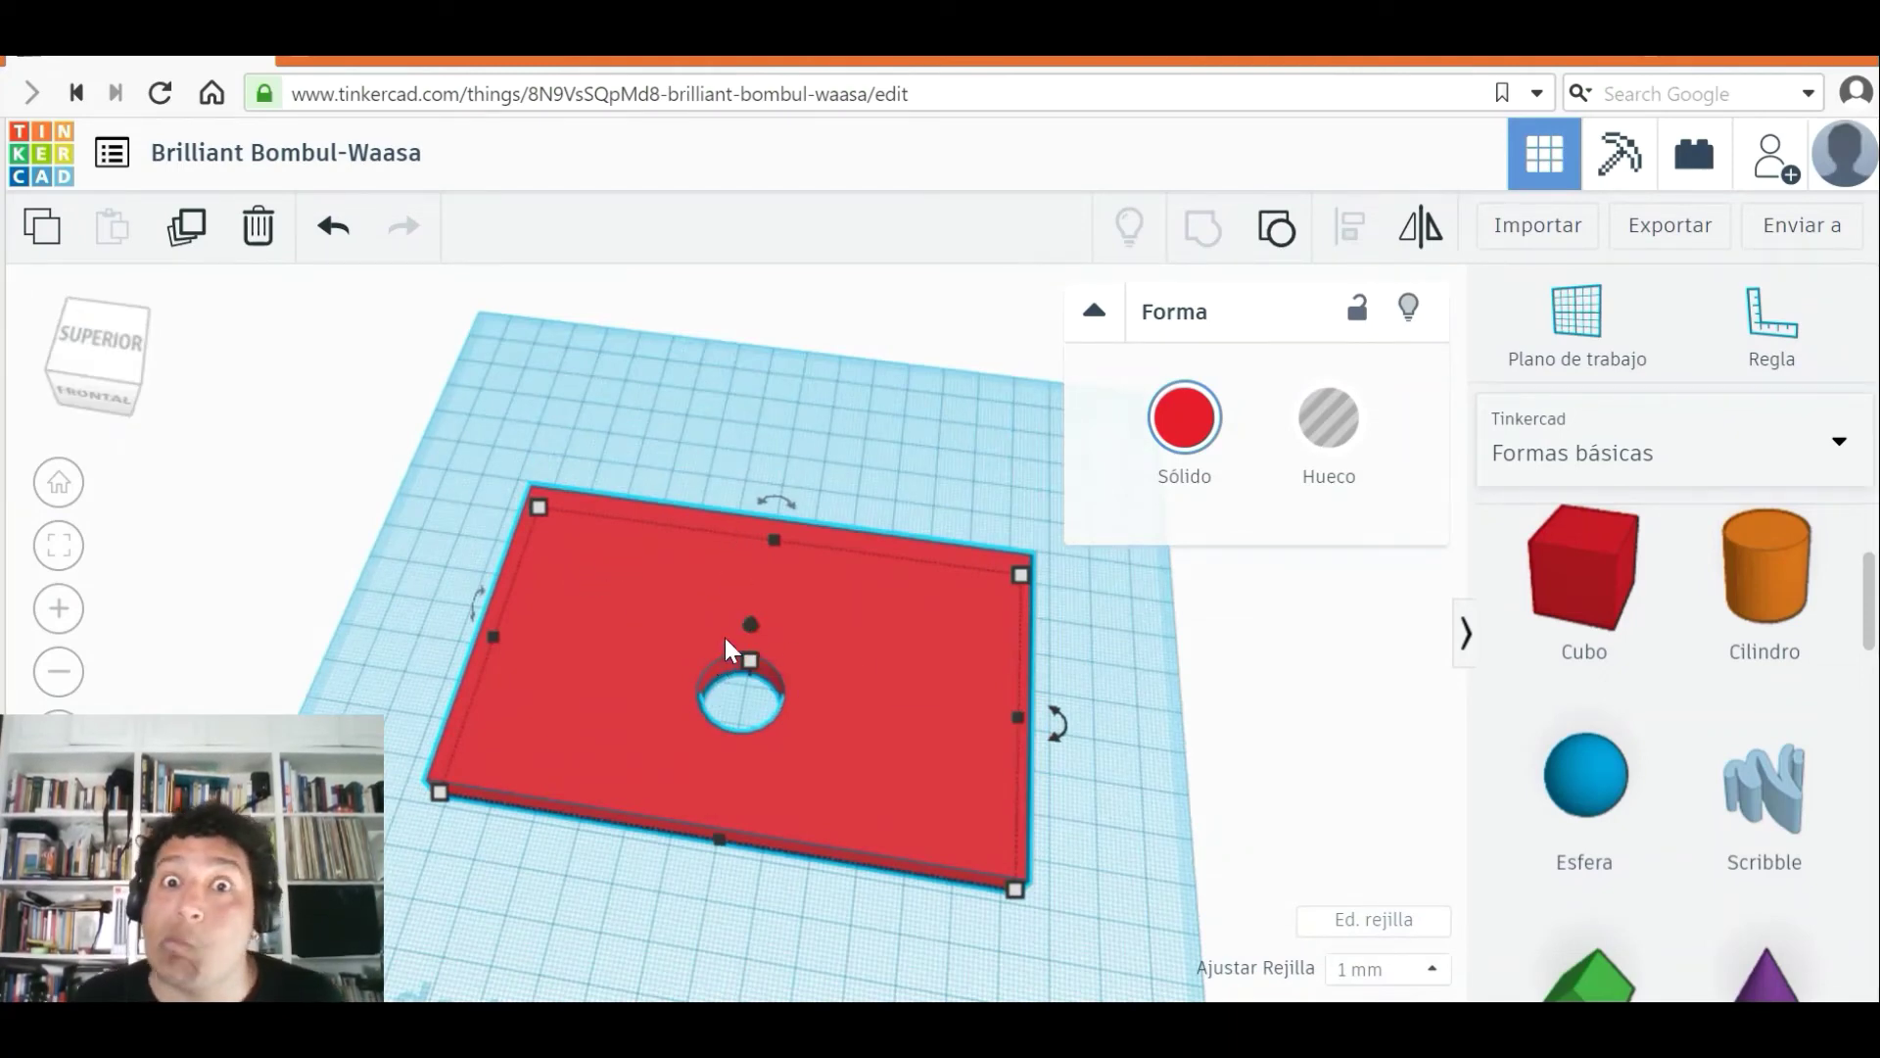
mouse_move(784, 505)
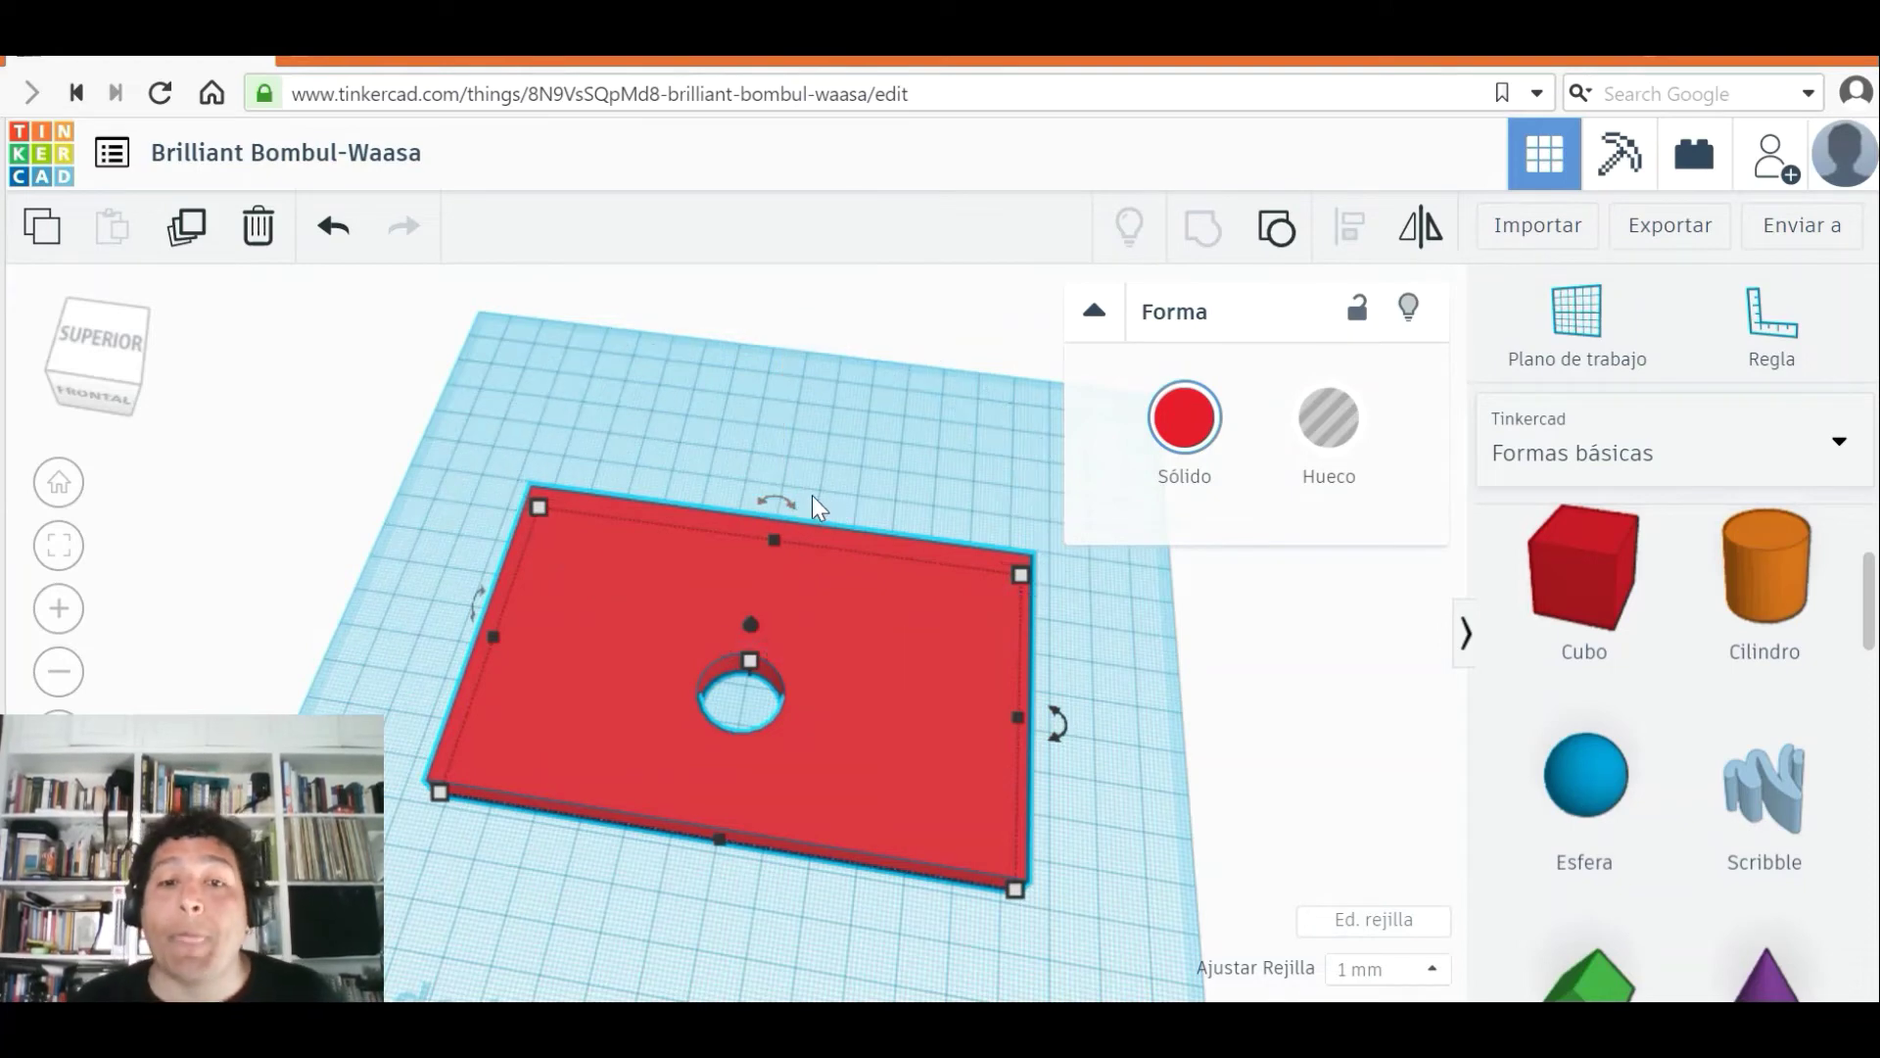
- Place a solid cylinder overlapping the slab's short right edge and group it with the slab
left_click_drag(1754, 548, 1031, 707)
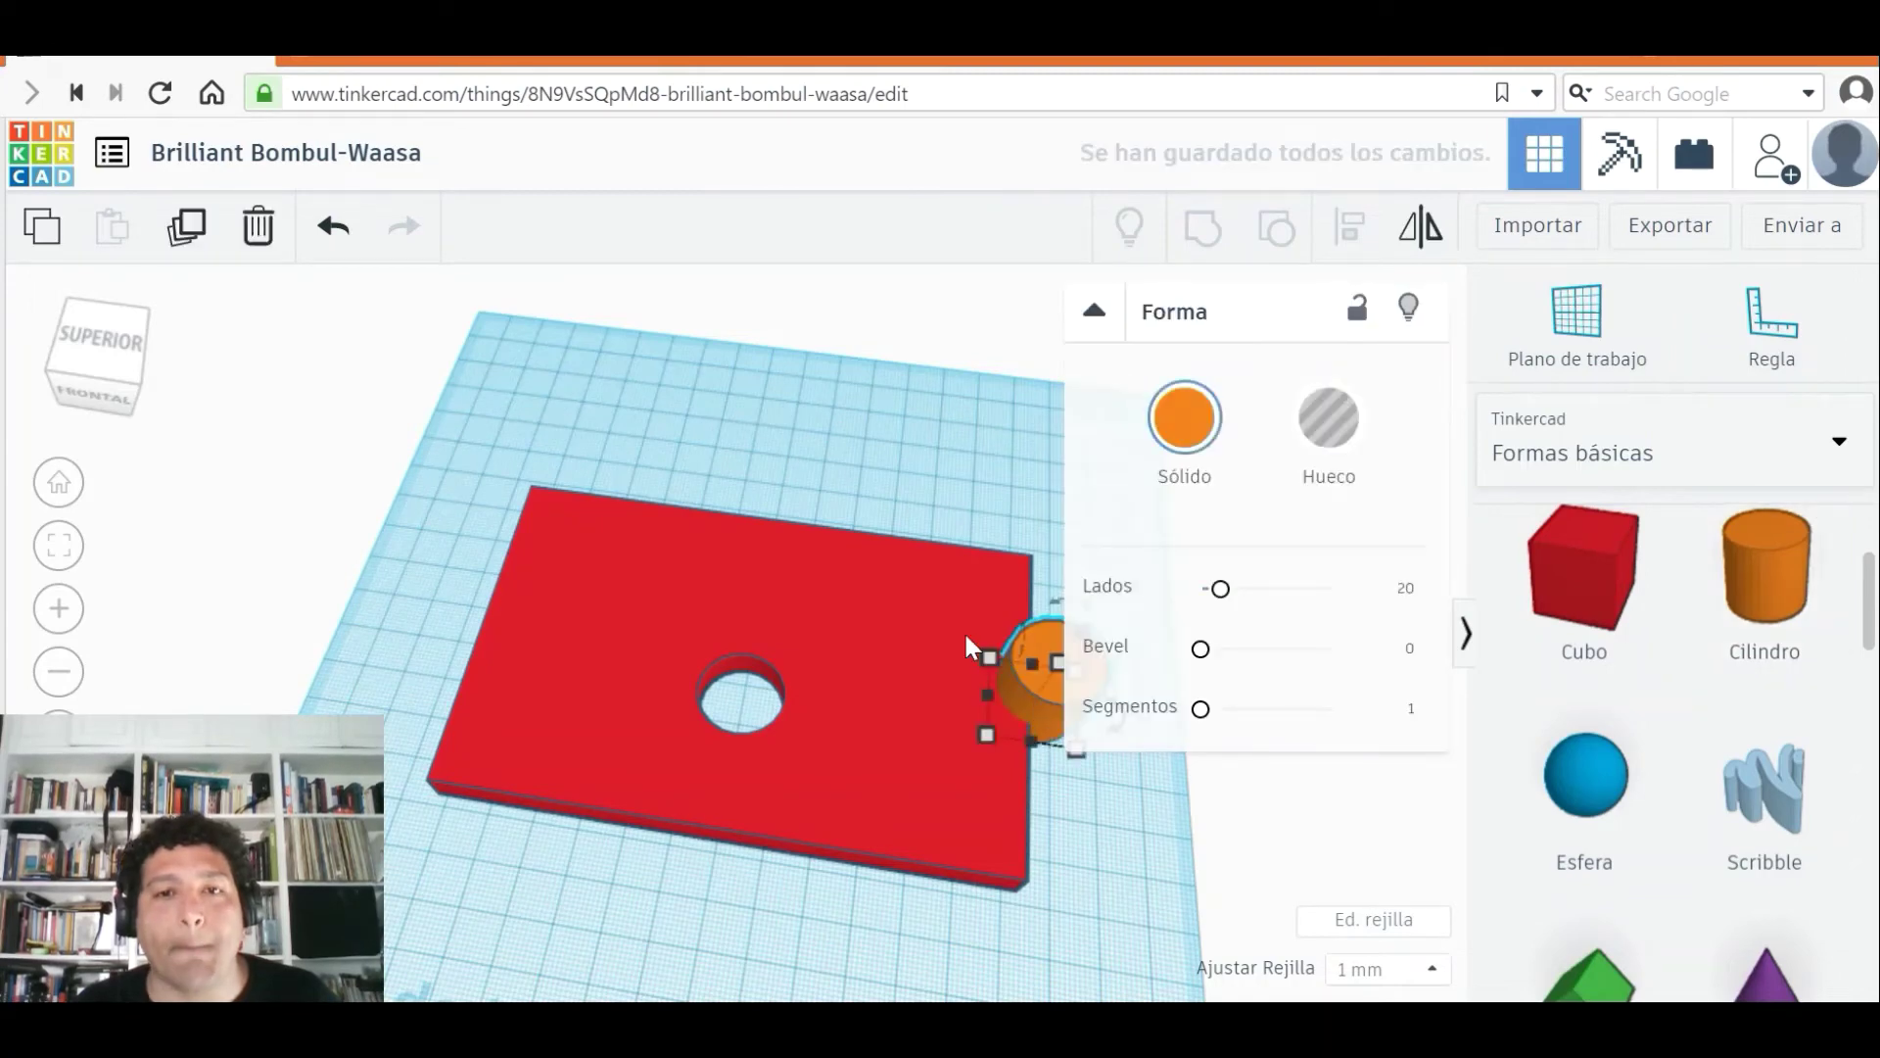
left_click(870, 443)
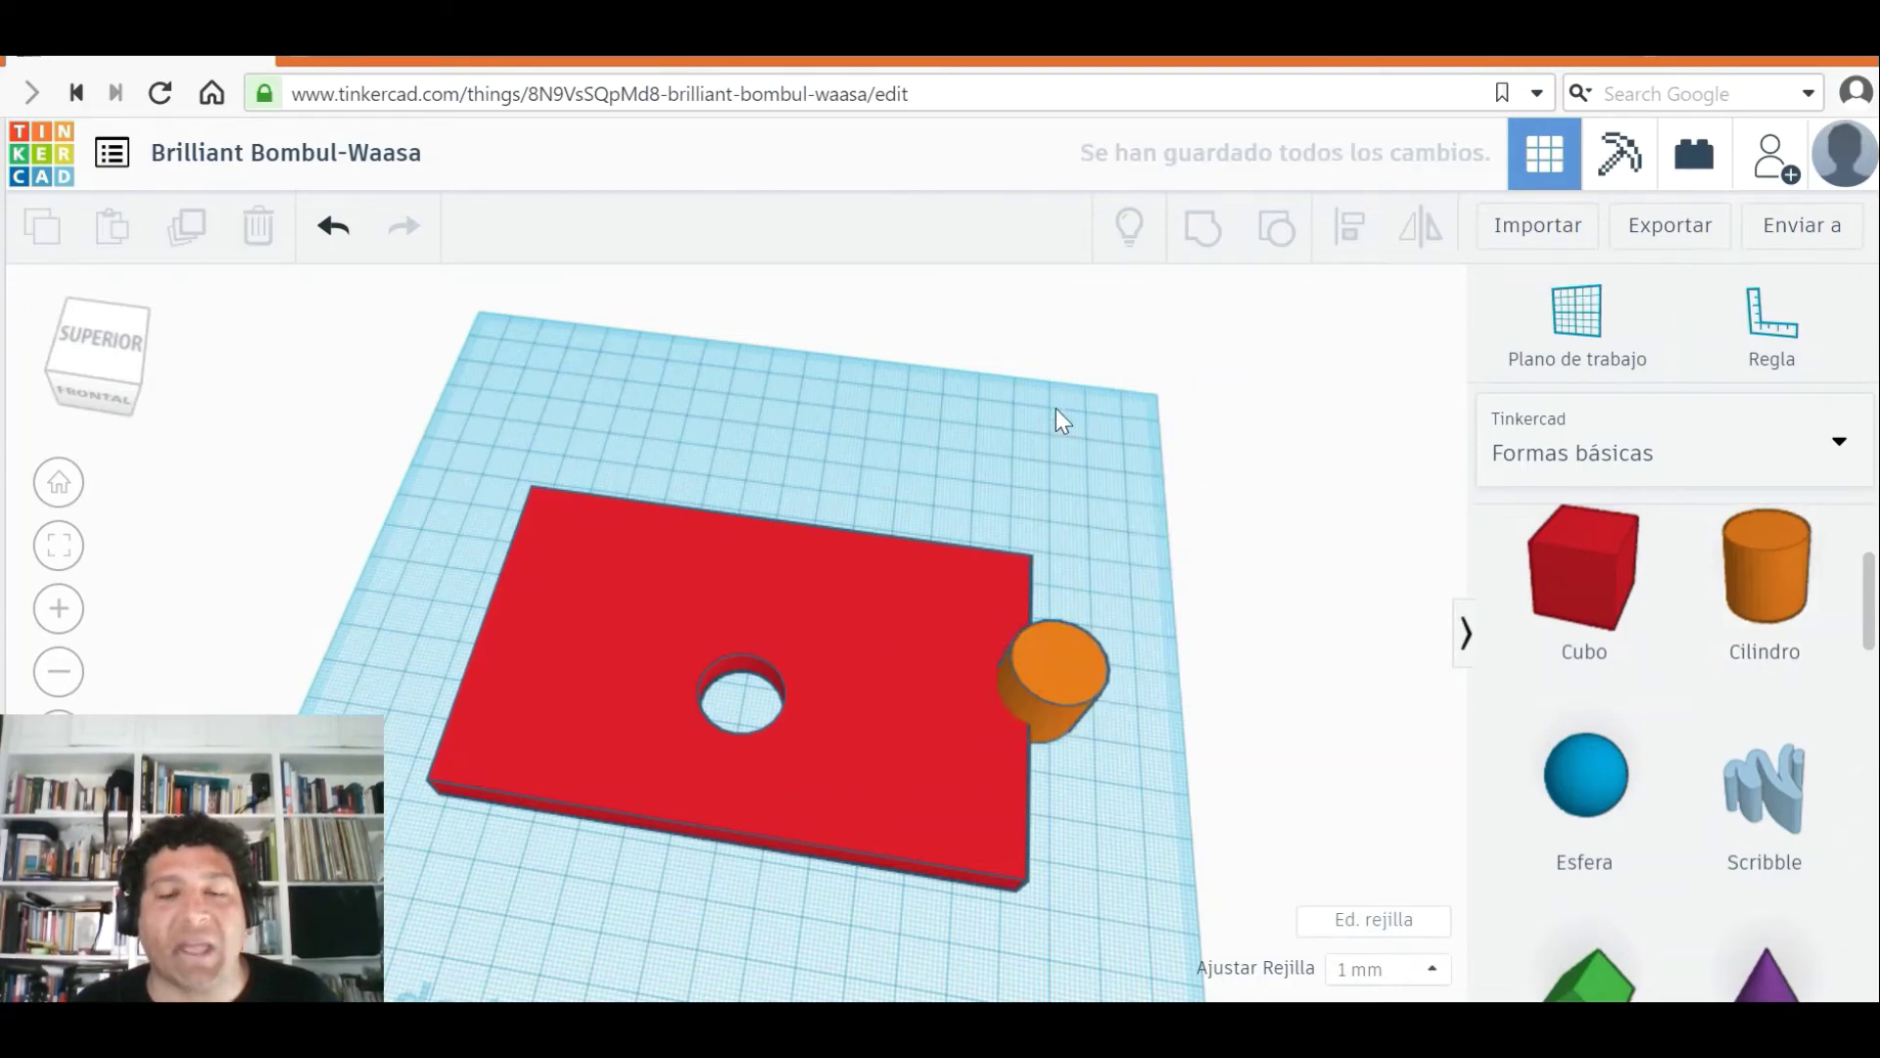
left_click_drag(1142, 466, 902, 787)
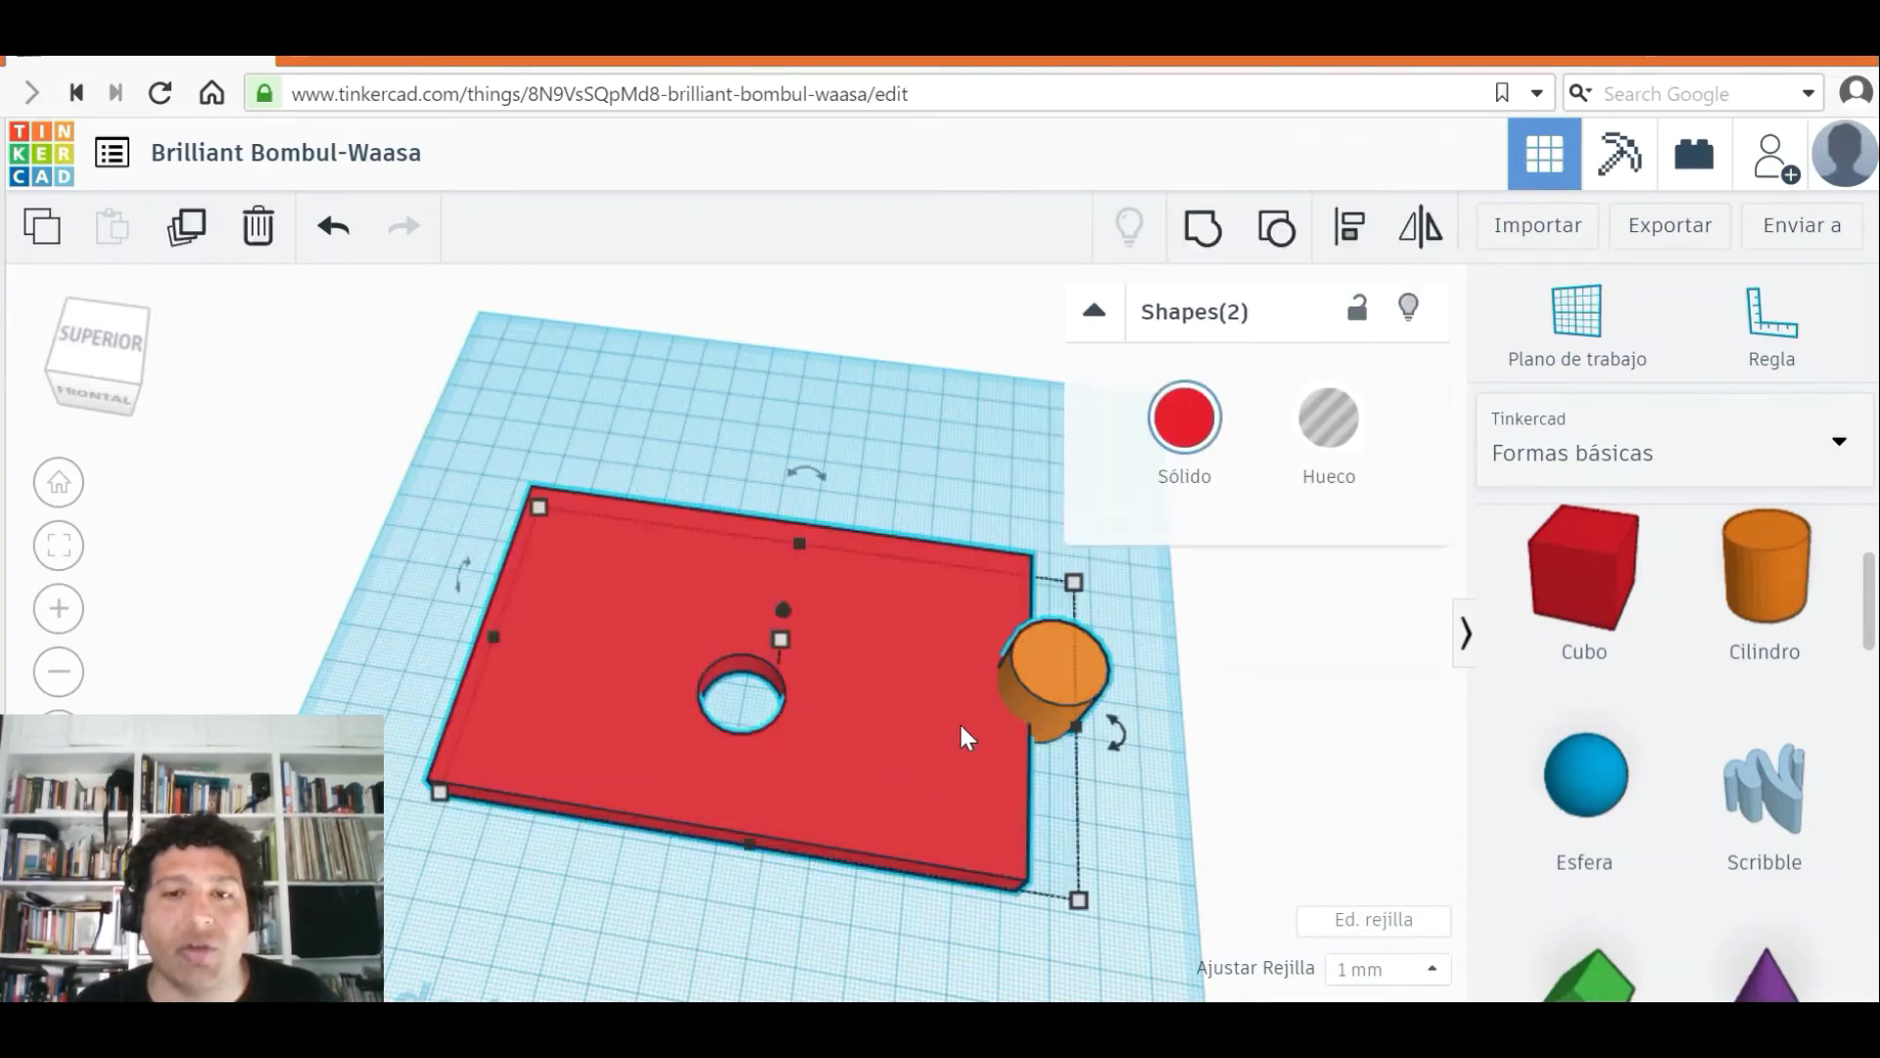
left_click(1203, 227)
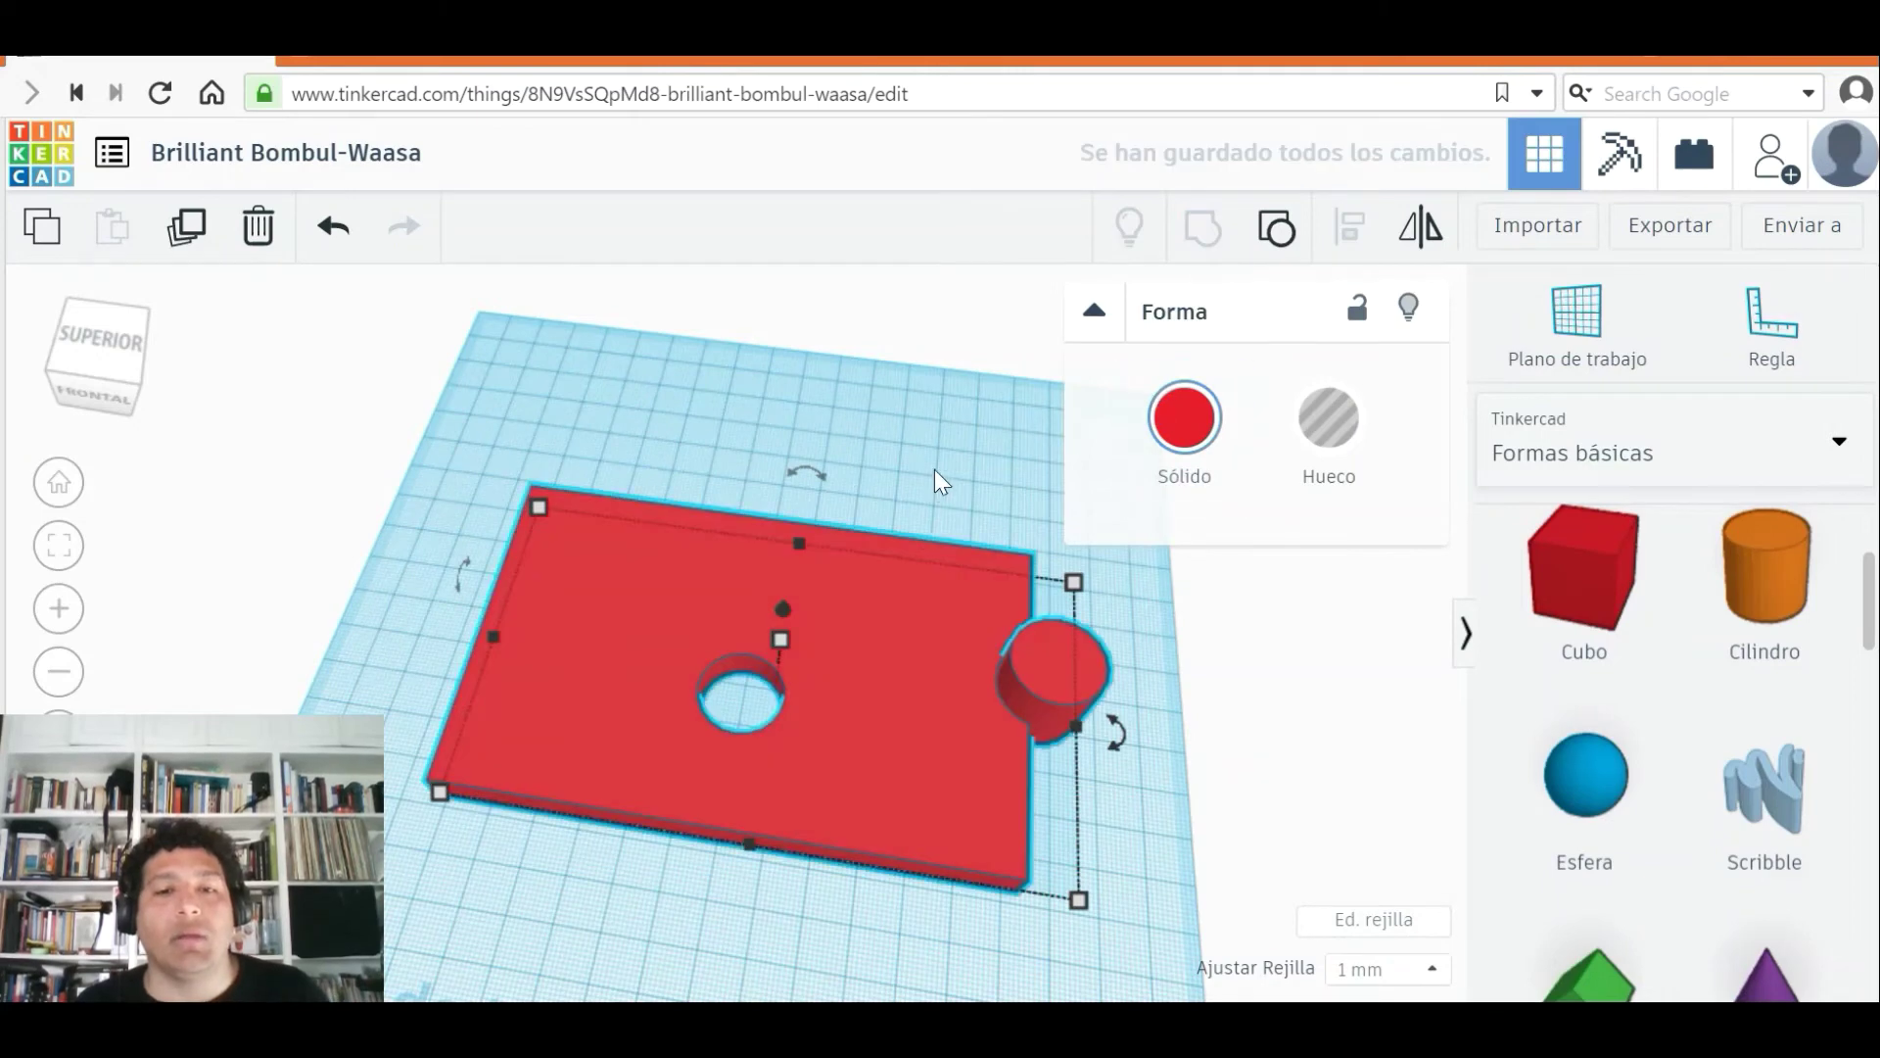
- Move the grouped piece 10 mm and 12 mm along the workplane's two directions and set its height to 22 mm
left_click_drag(879, 697, 854, 656)
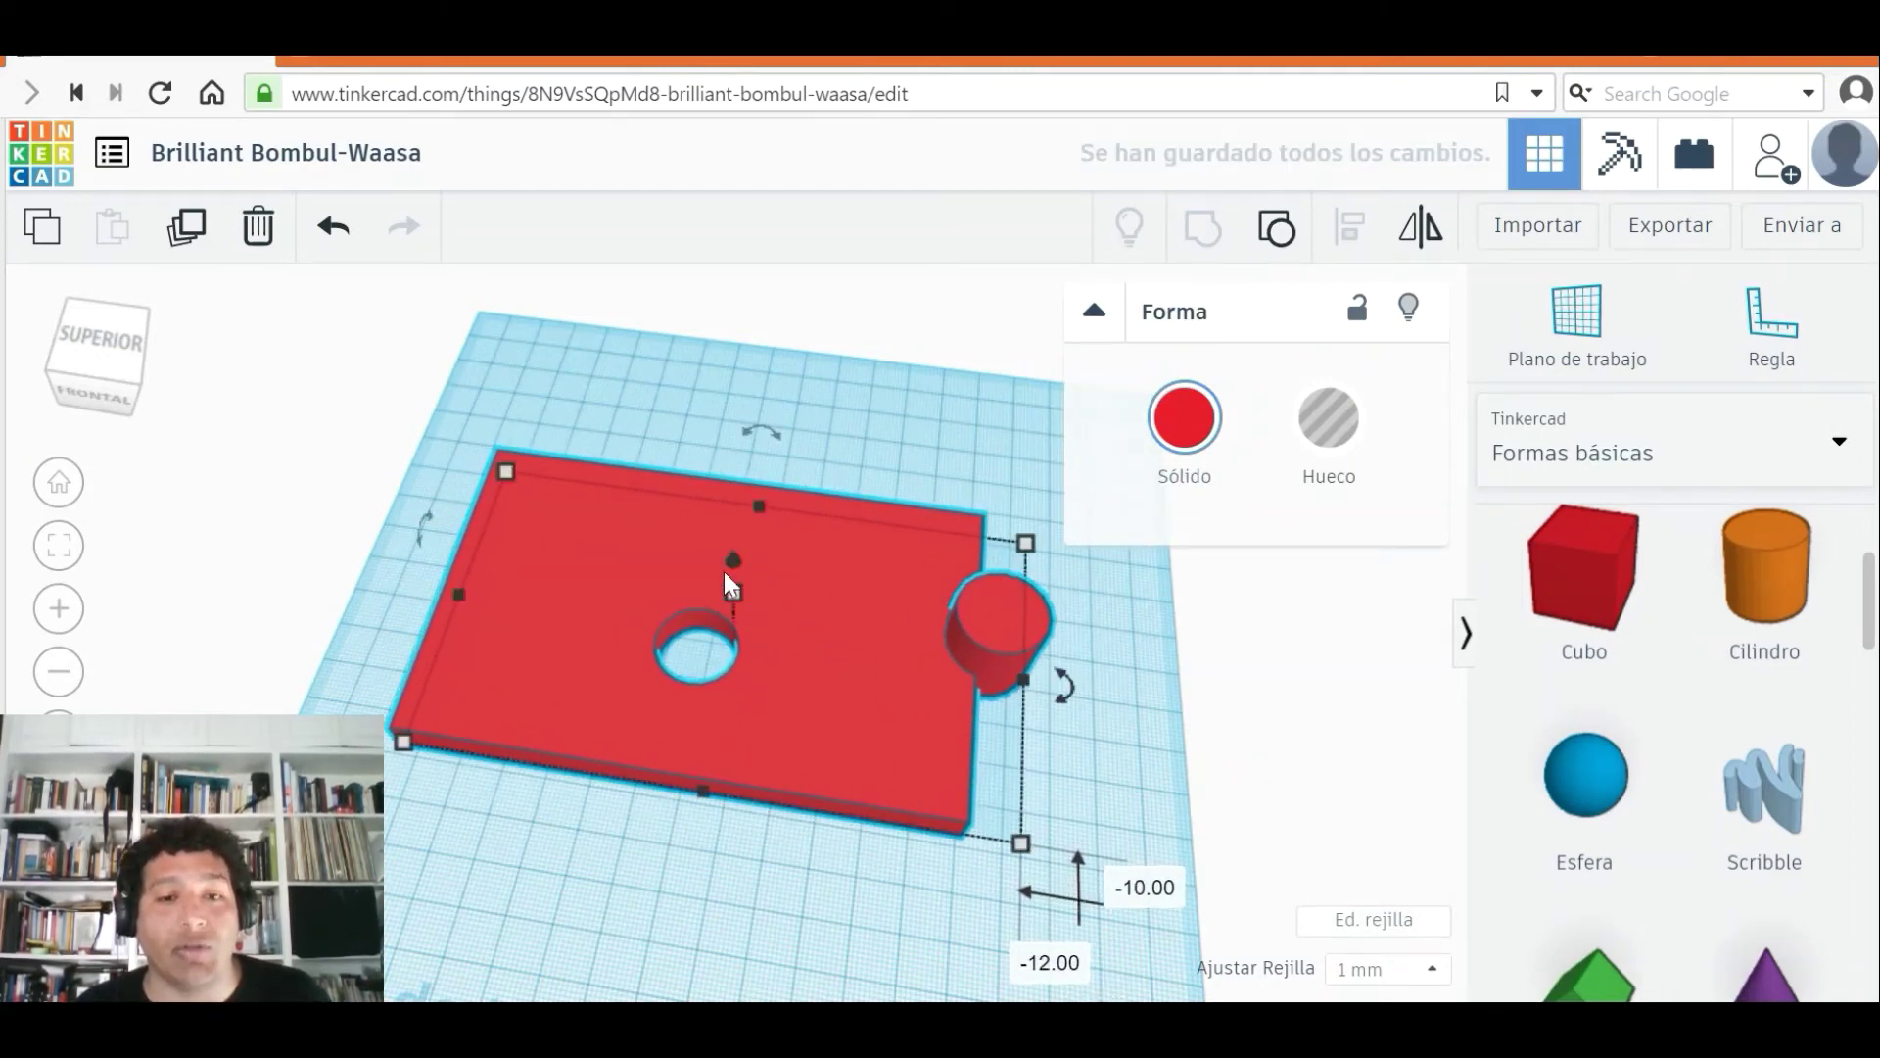
left_click(127, 381)
left_click(121, 379)
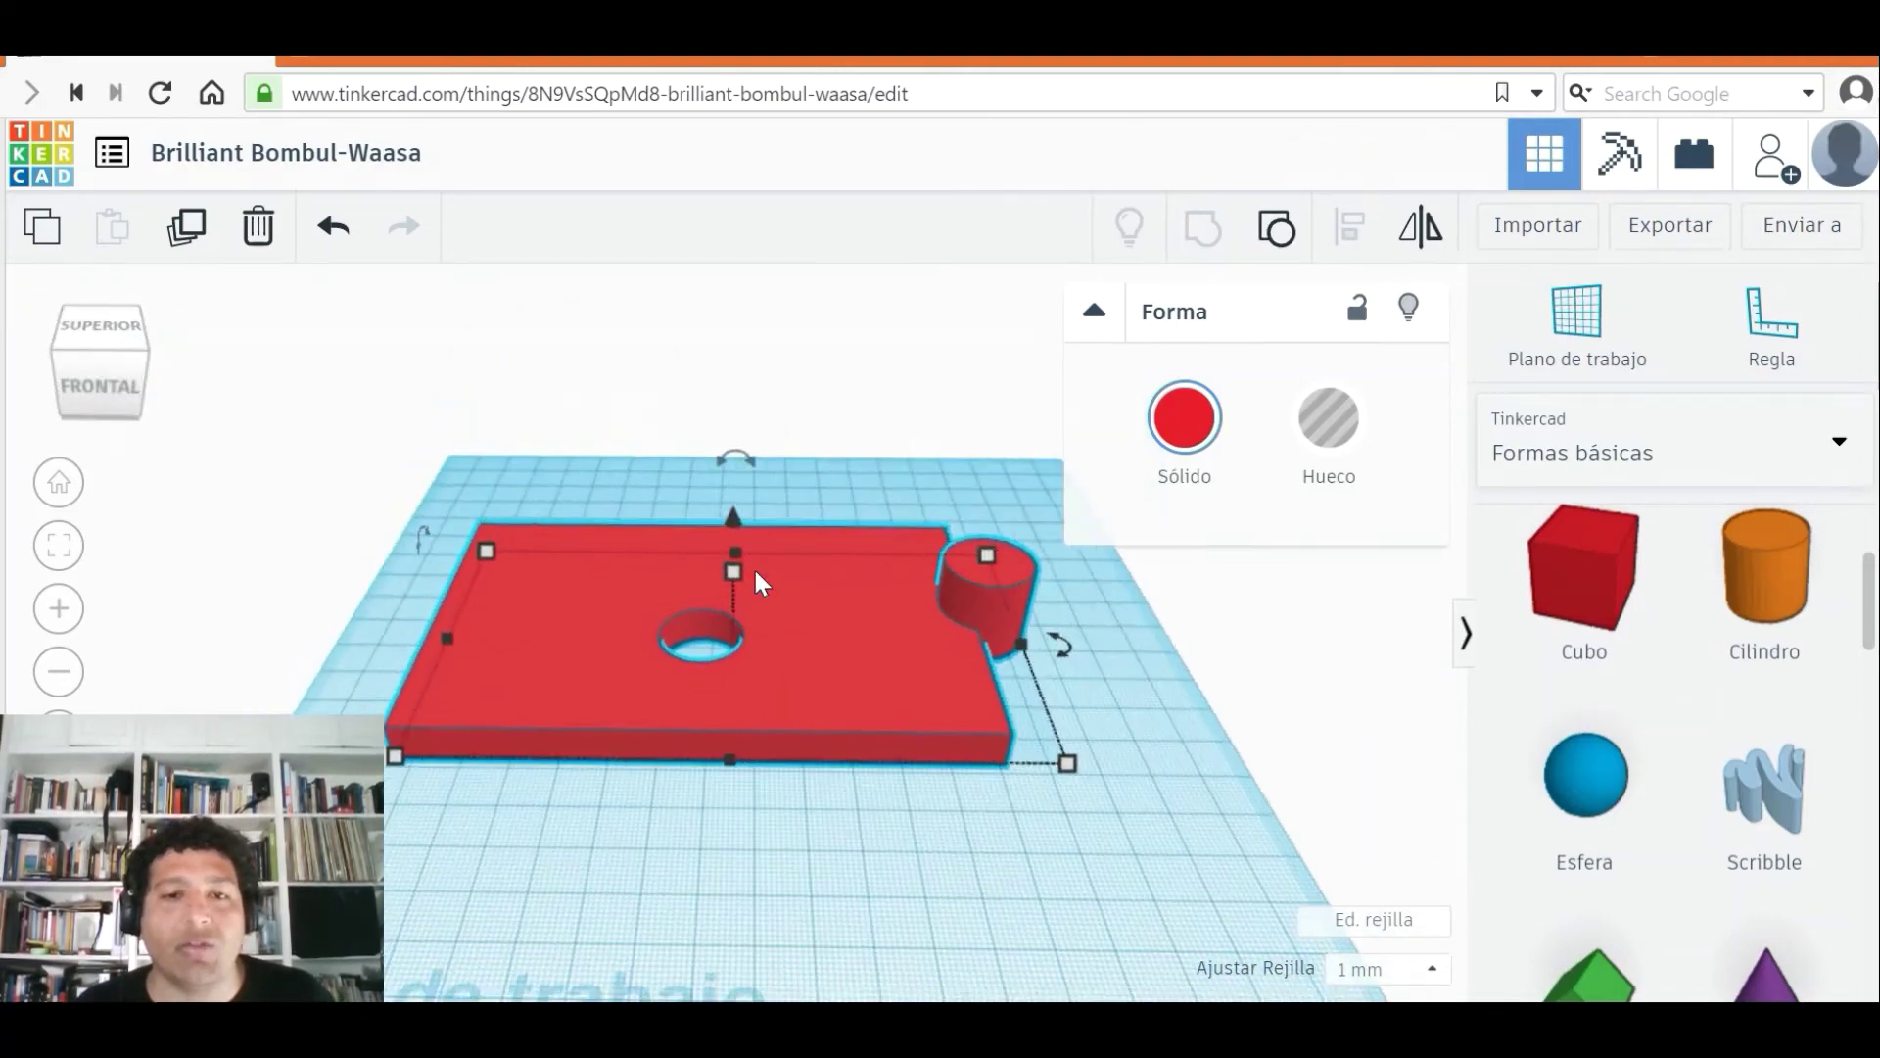
mouse_move(737, 570)
left_click_drag(754, 498, 748, 550)
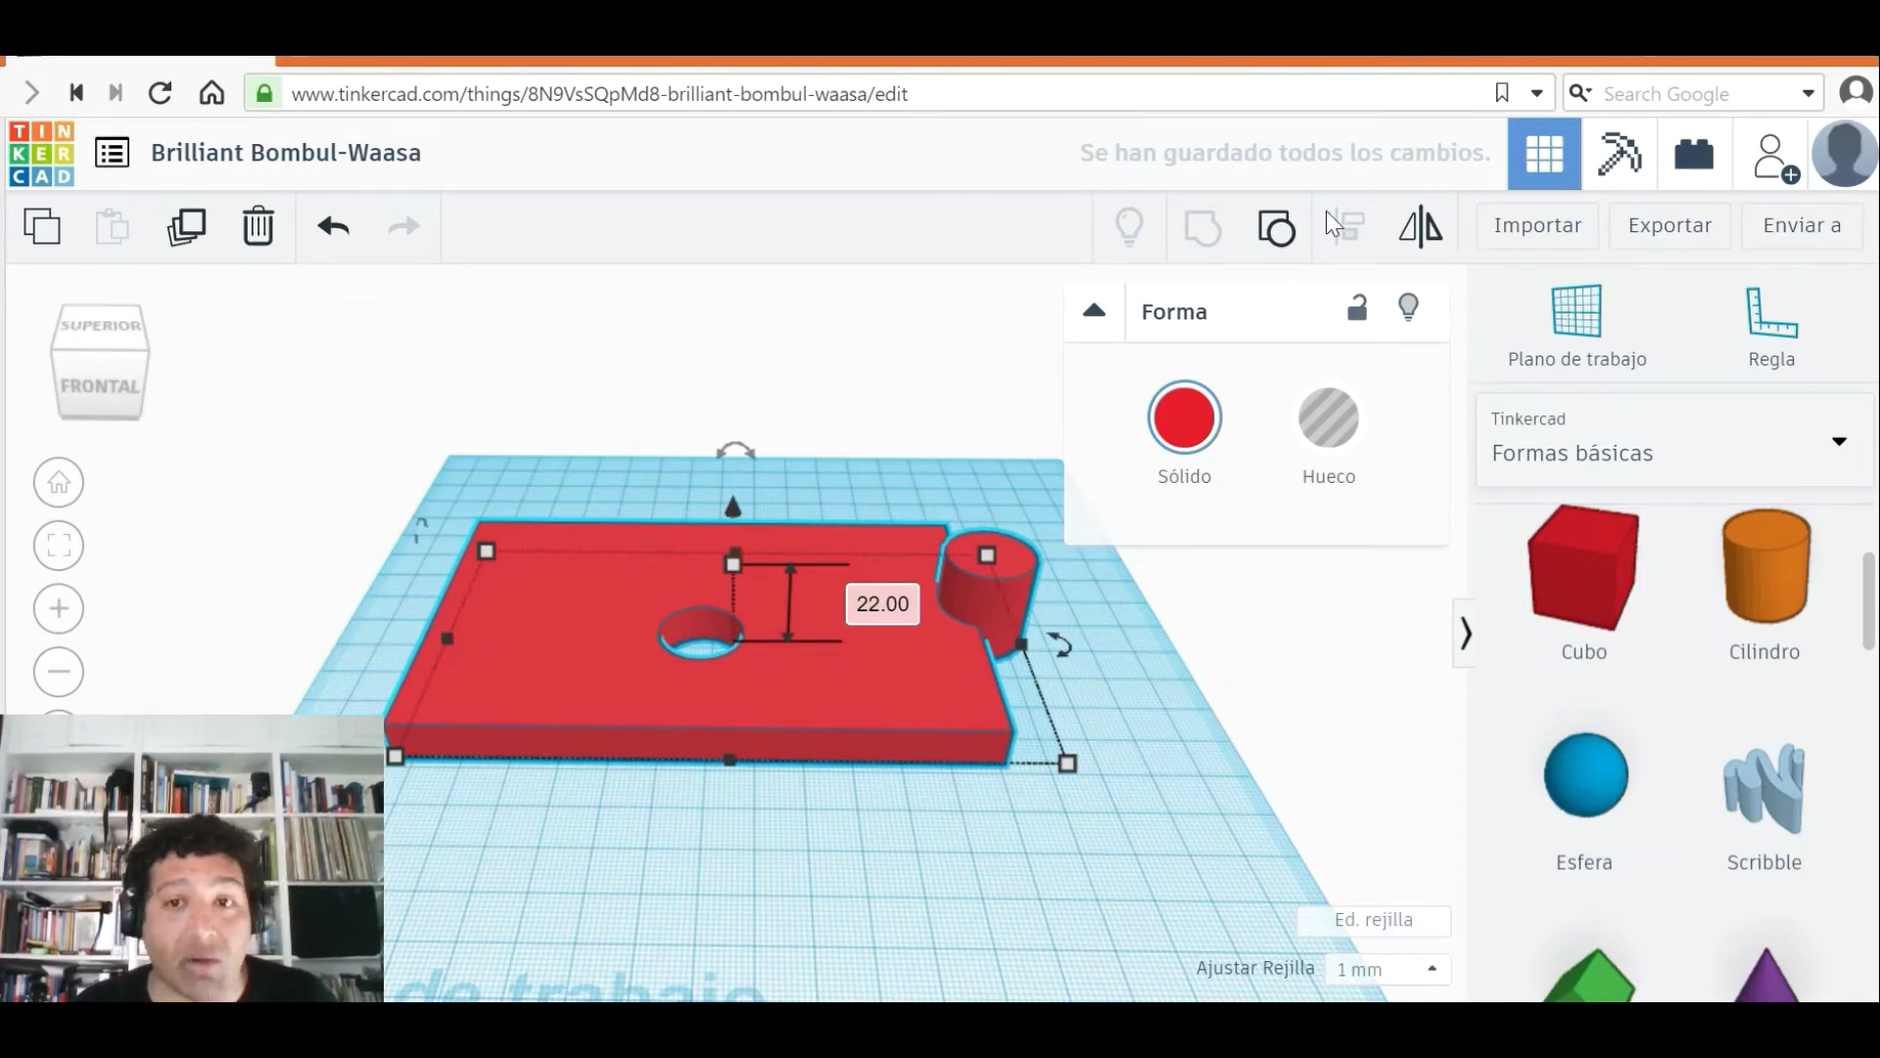
- Ungroup the piece into slab, hole and edge cylinder, and make the orange edge cylinder slightly taller
left_click(1275, 233)
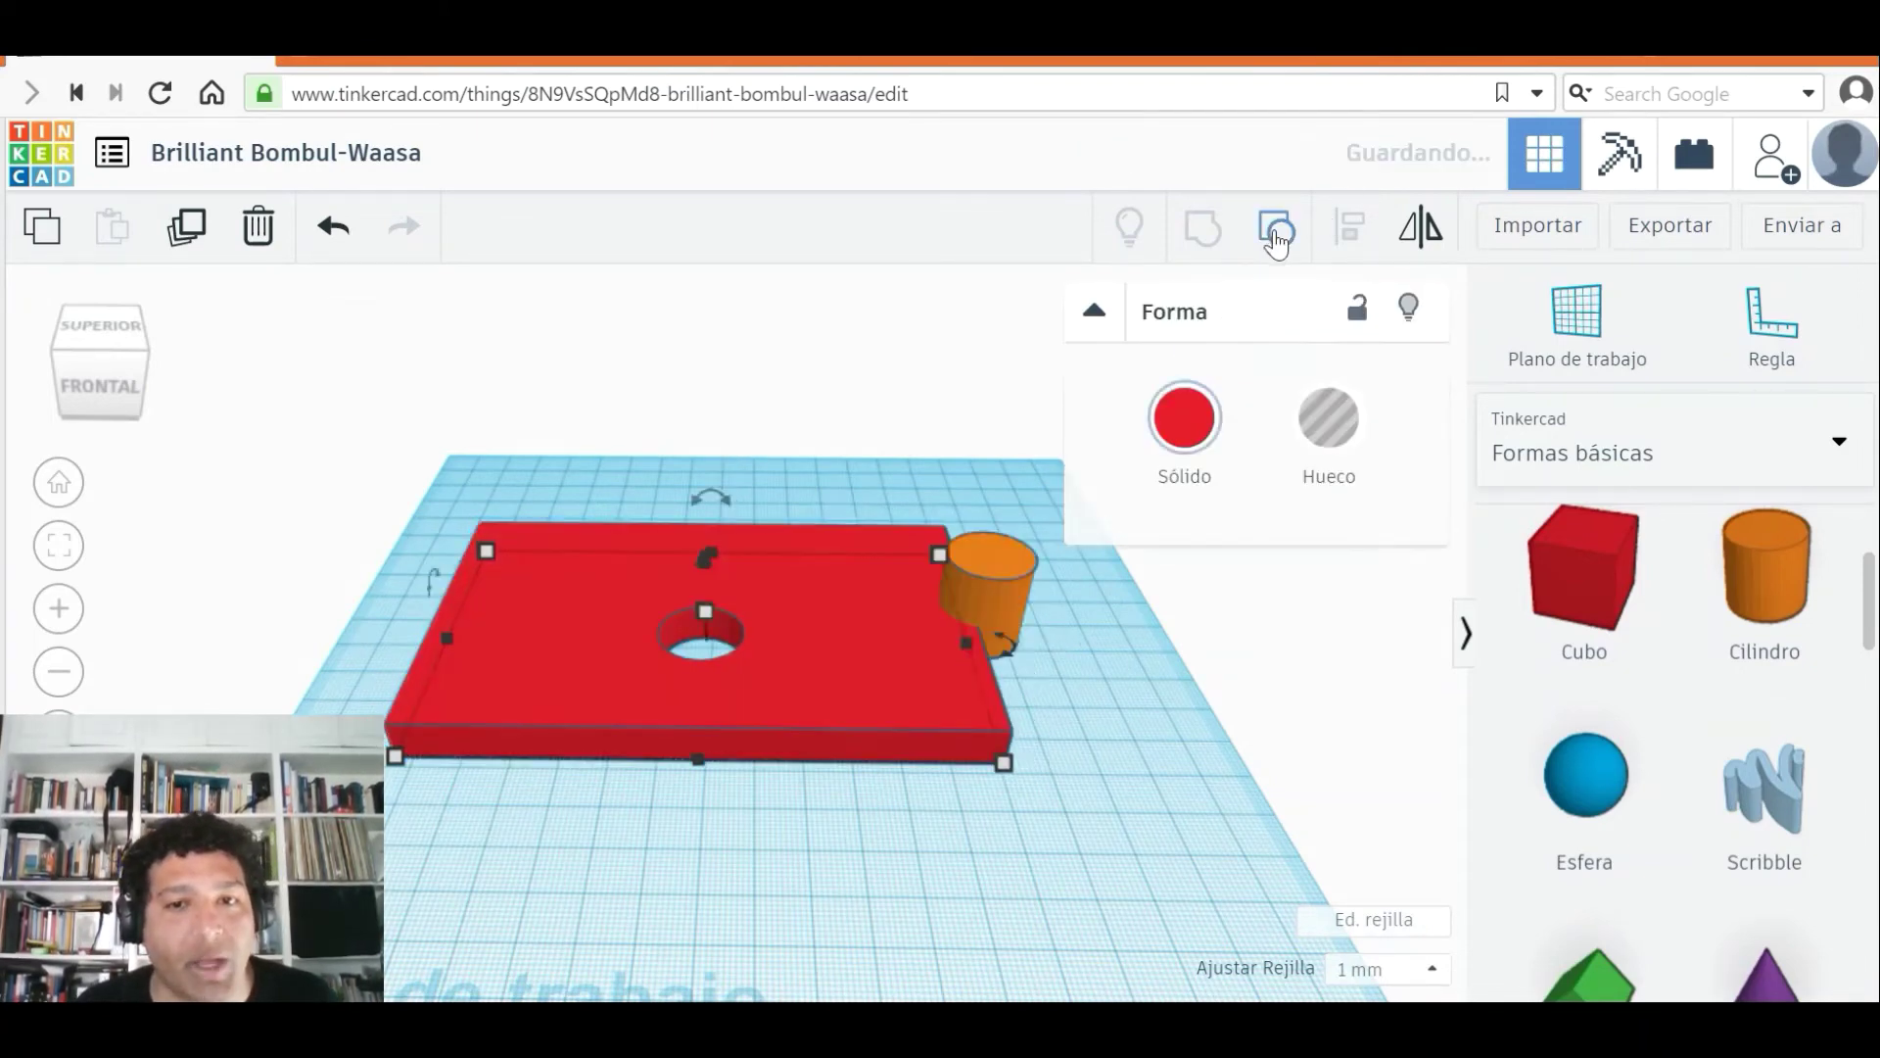
left_click(1019, 568)
right_click_drag(1019, 568, 1062, 609)
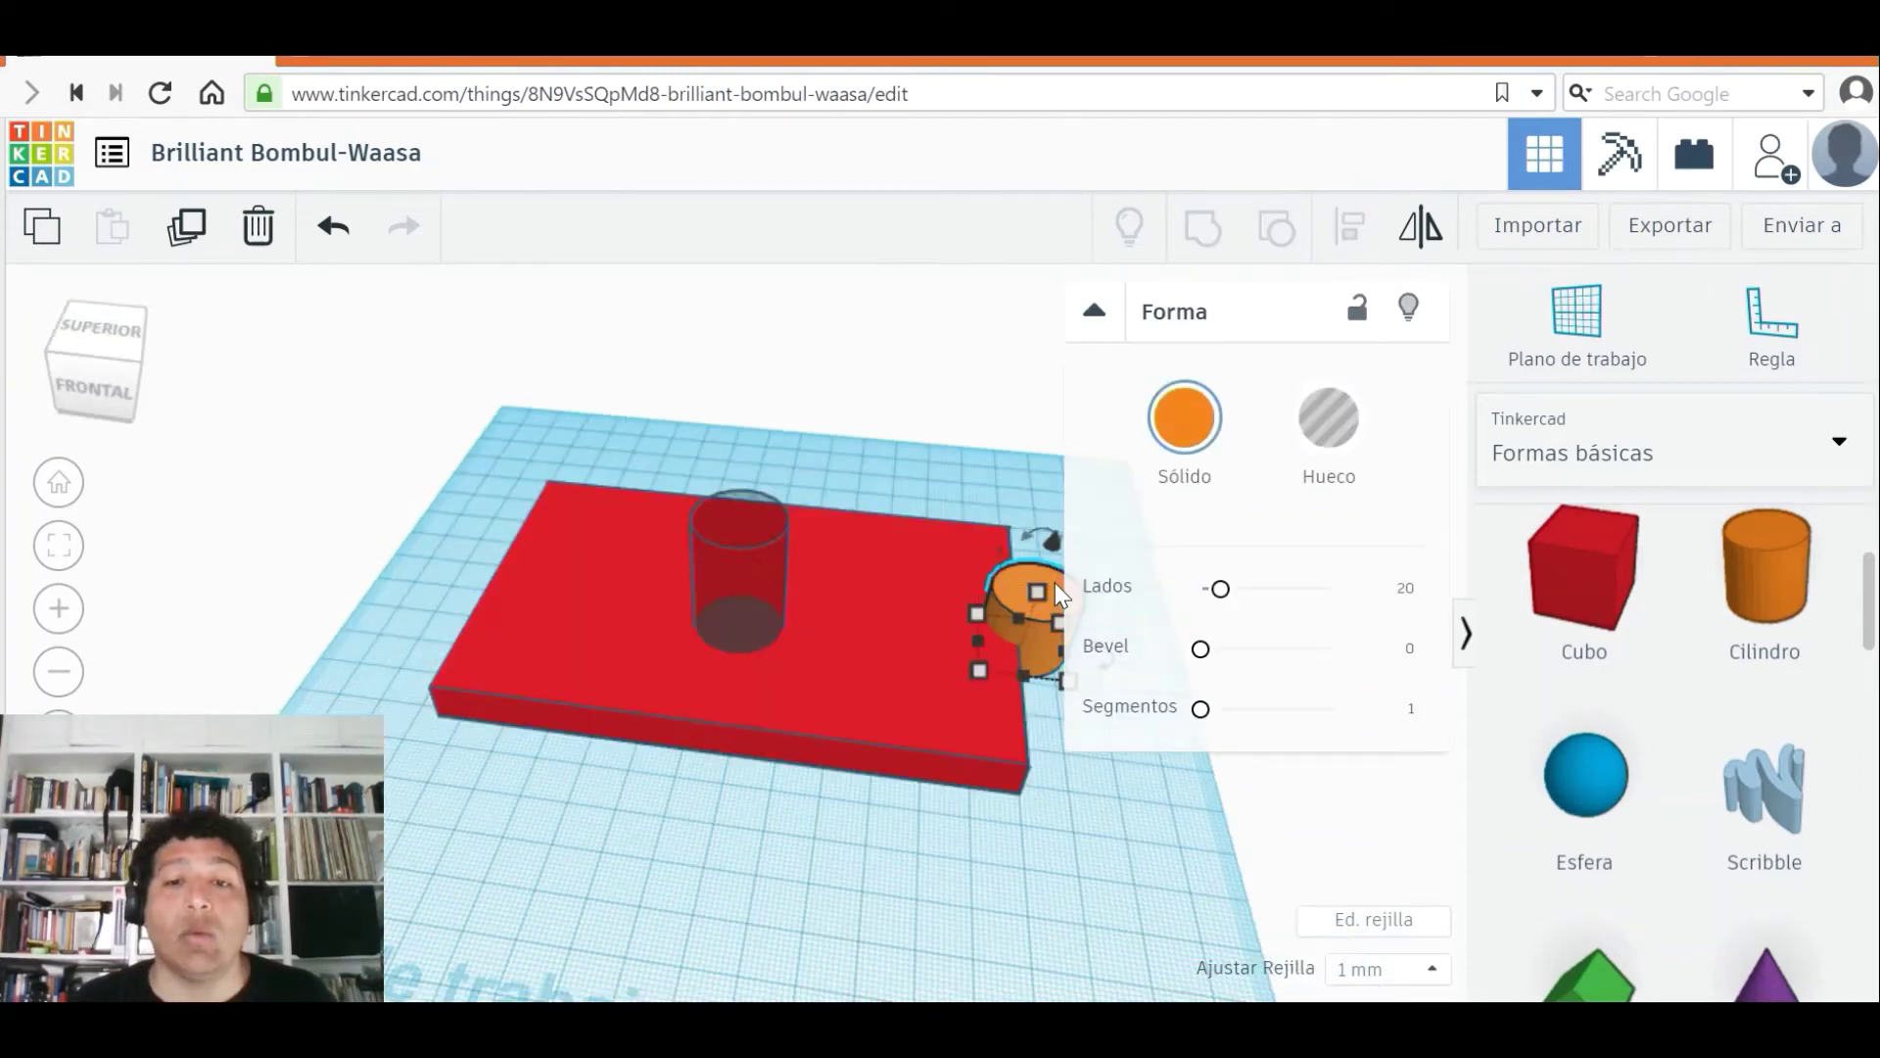
mouse_move(1036, 584)
left_mouse_down()
mouse_move(1054, 484)
mouse_move(1015, 592)
mouse_move(1054, 509)
mouse_move(1023, 573)
left_mouse_up()
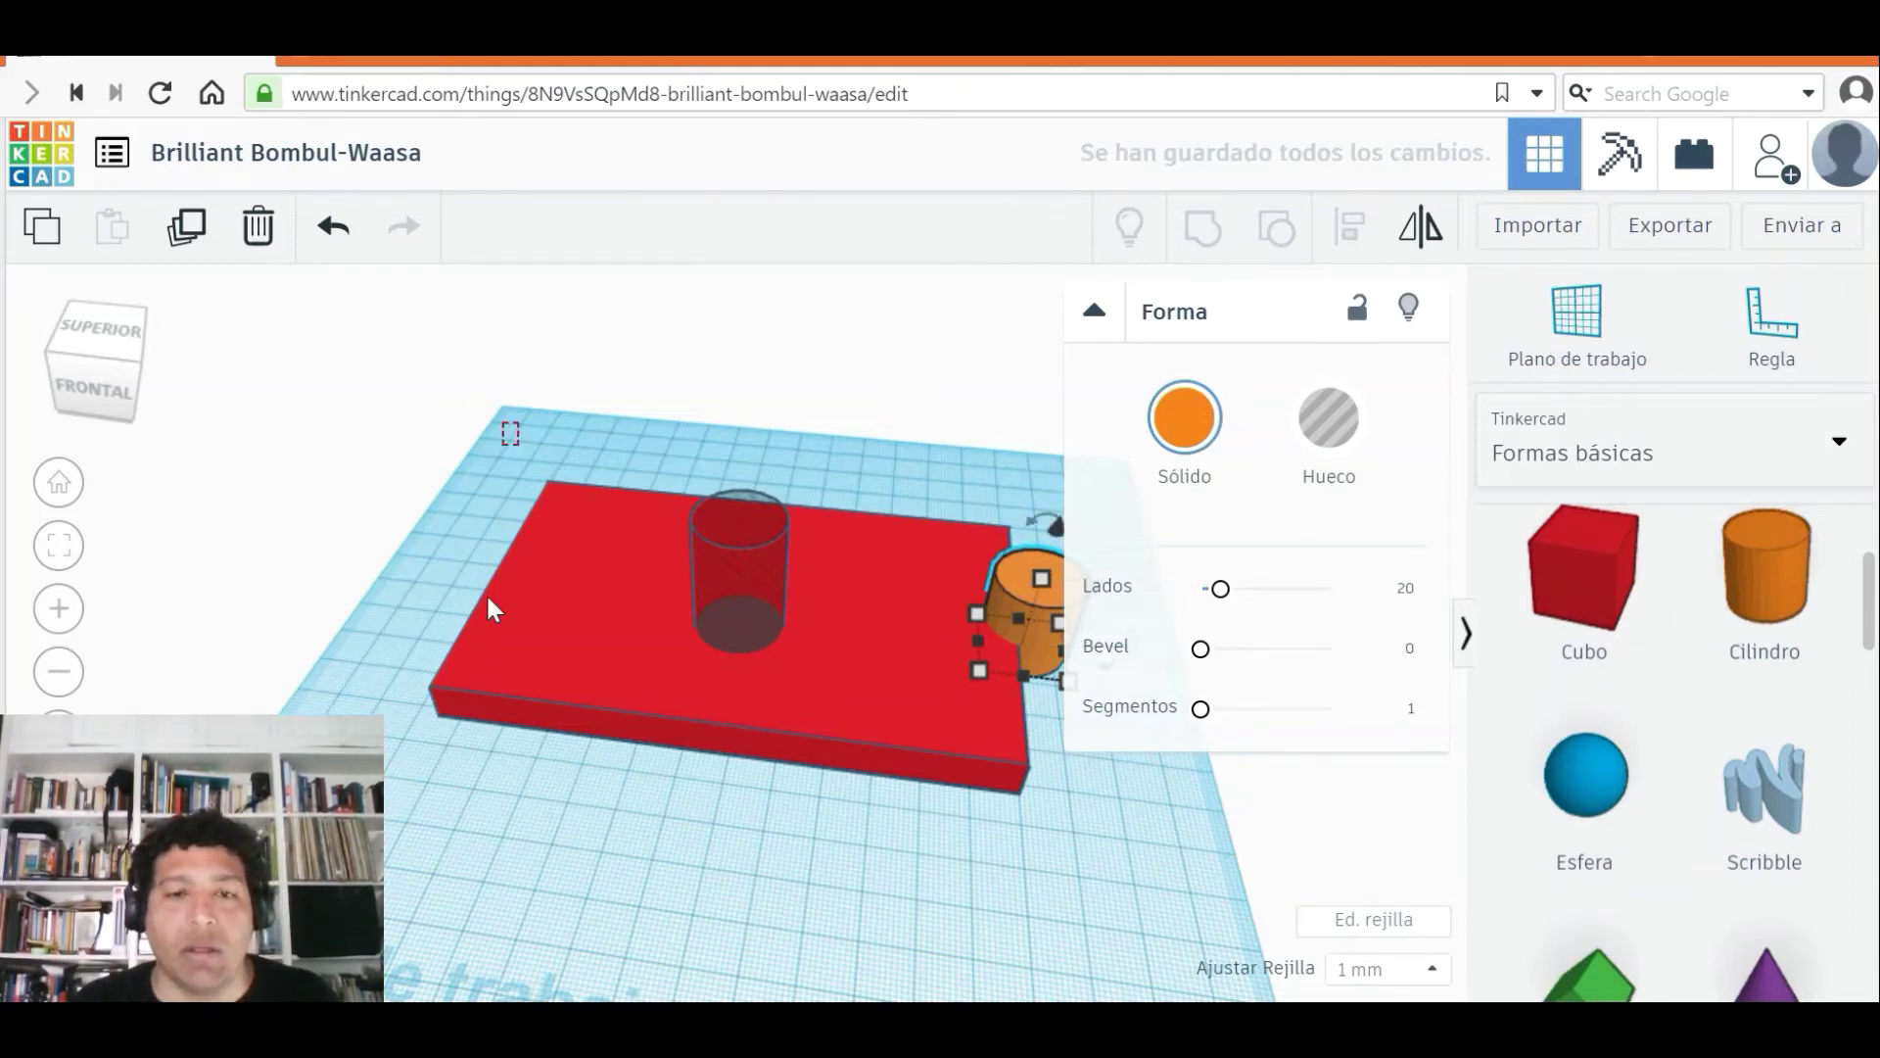
- Group the slab, hole and edge cylinder again and move the piece 7 mm and 15 mm along the workplane's directions
left_click_drag(519, 445, 1024, 772)
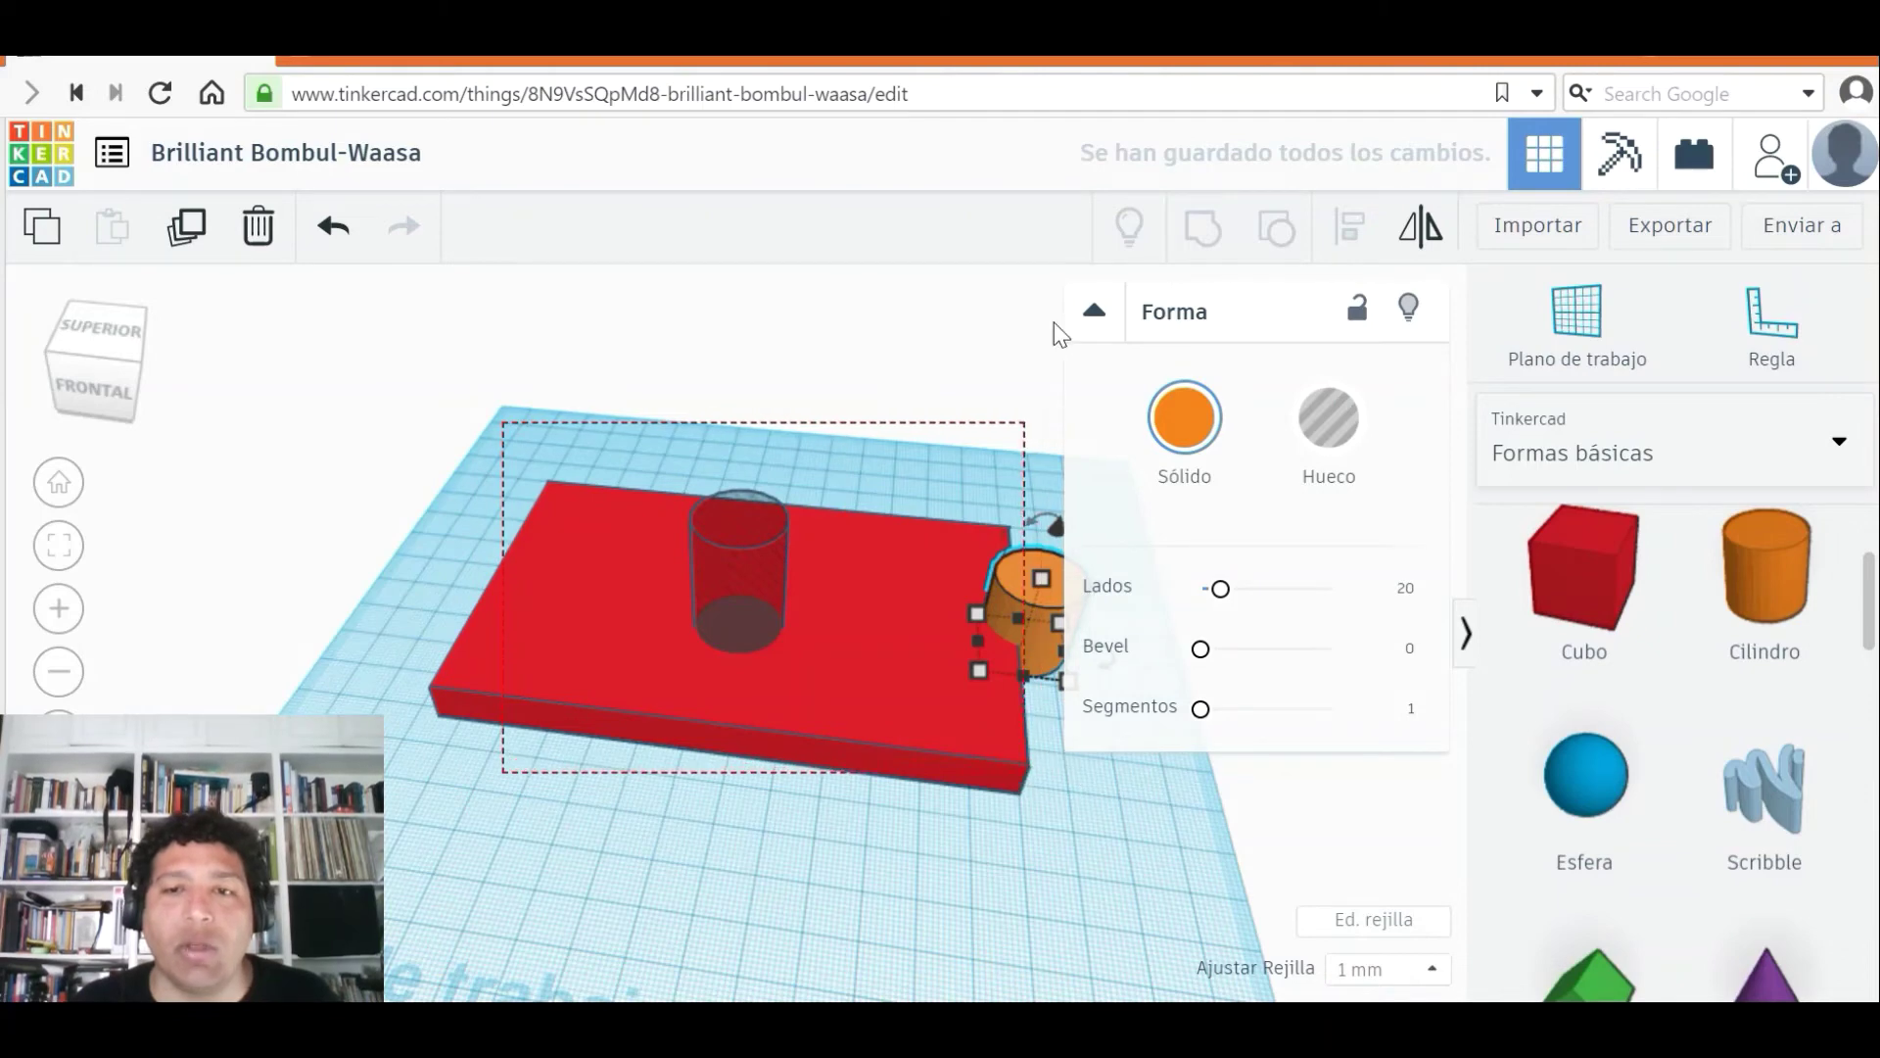
left_click(1204, 233)
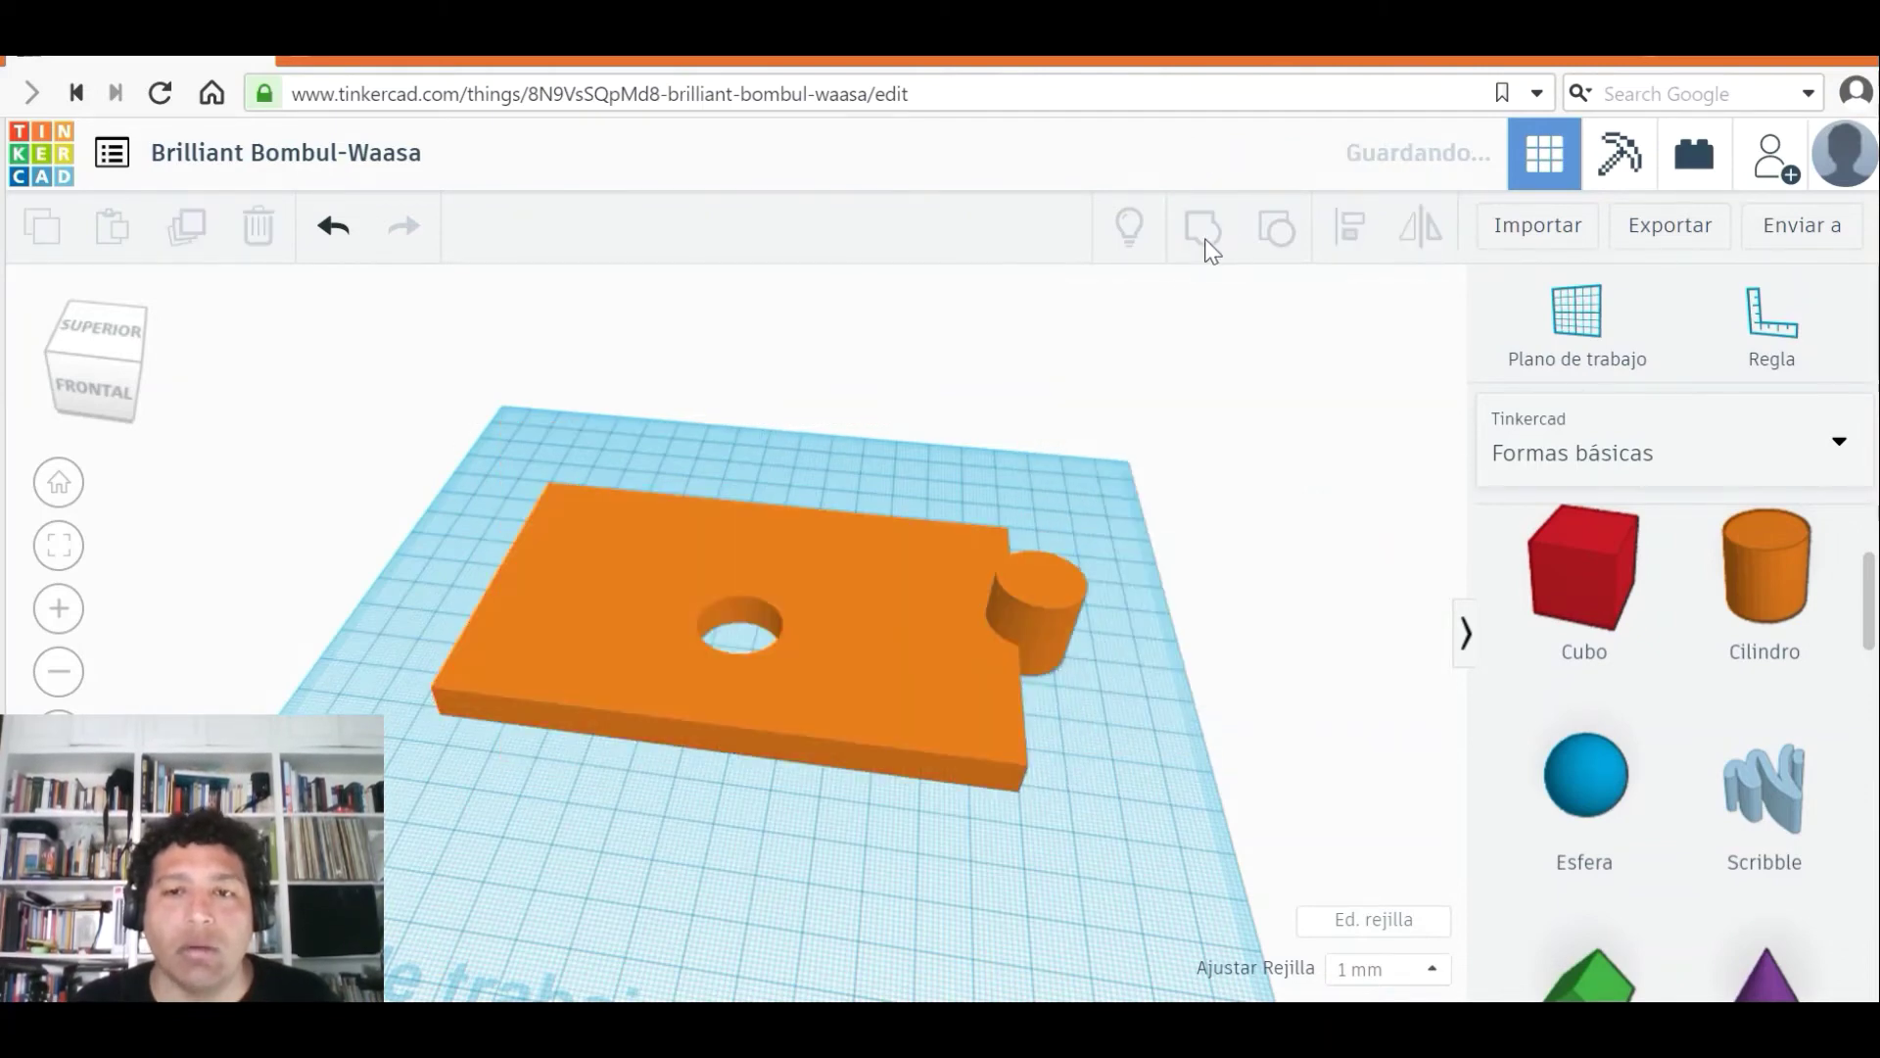
left_click(697, 614)
left_click_drag(651, 559, 676, 614)
scroll(1758, 774, "down", 5)
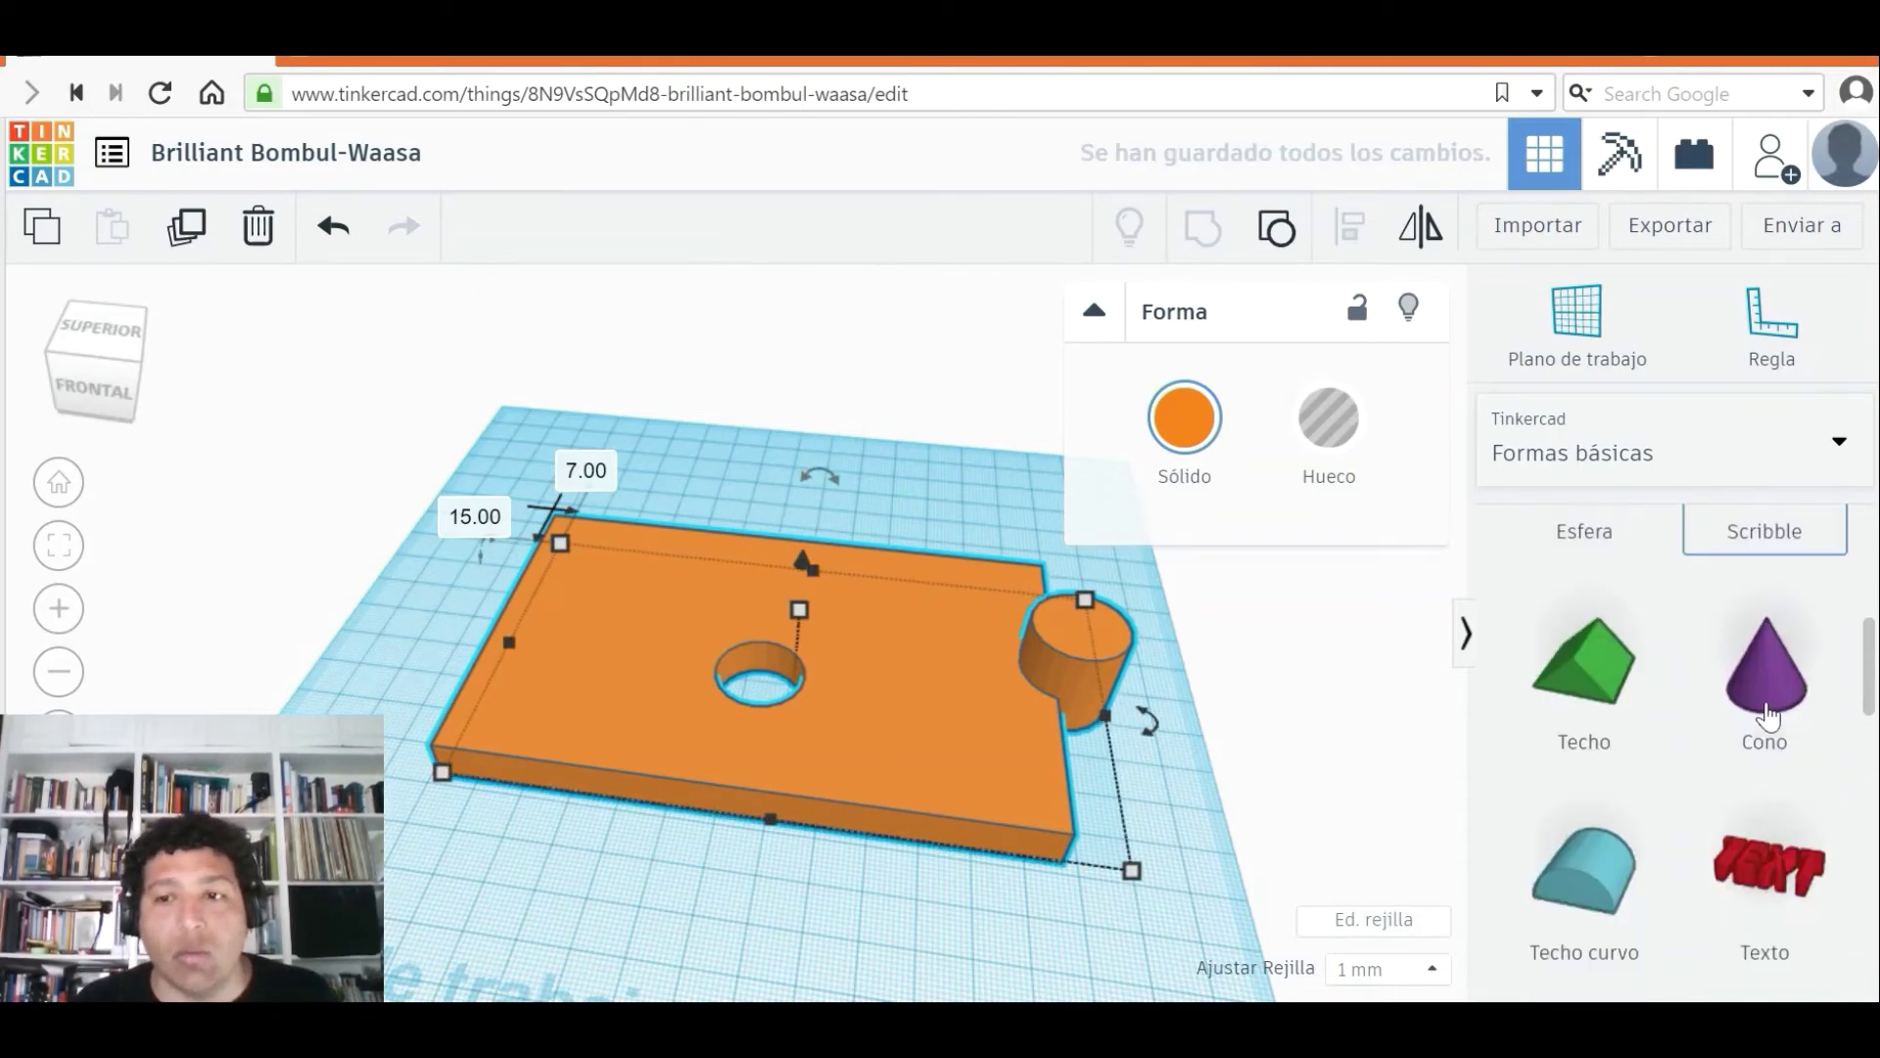
scroll(1783, 713, "up", 2)
scroll(1782, 686, "up", 3)
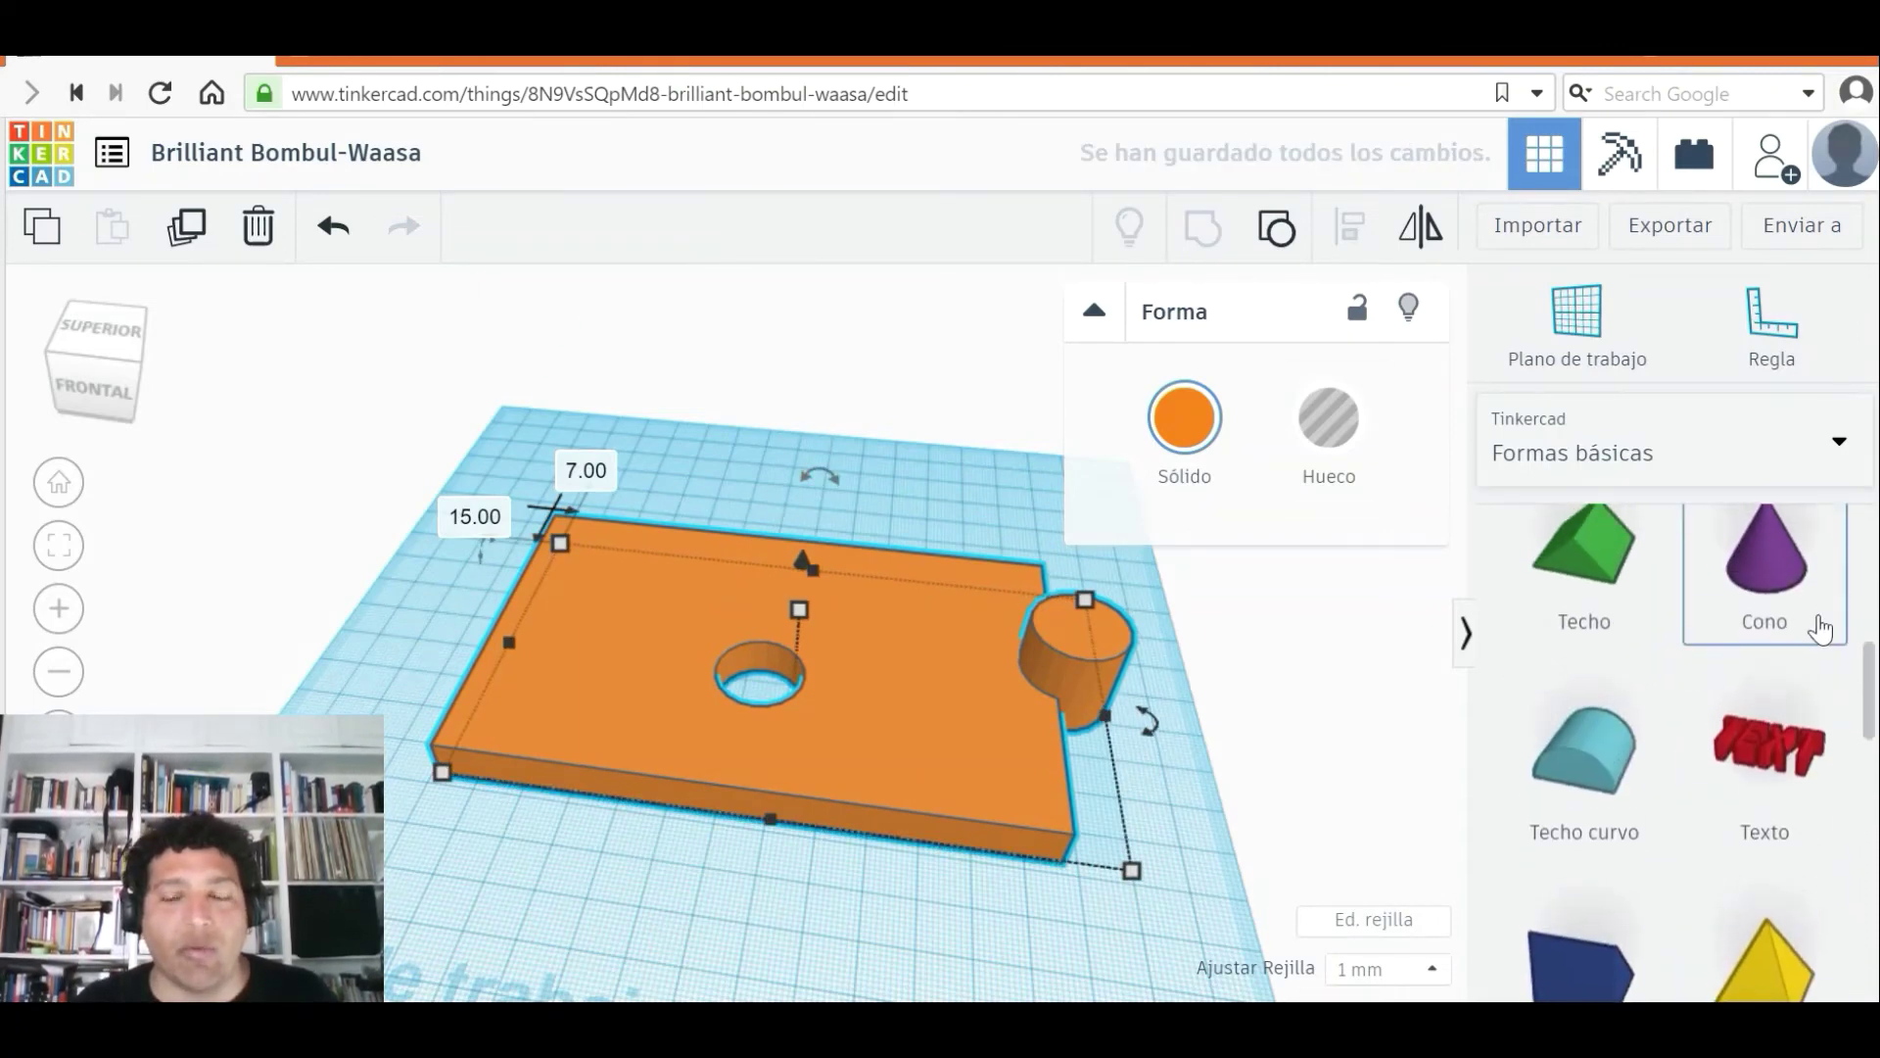
scroll(1781, 626, "down", 1)
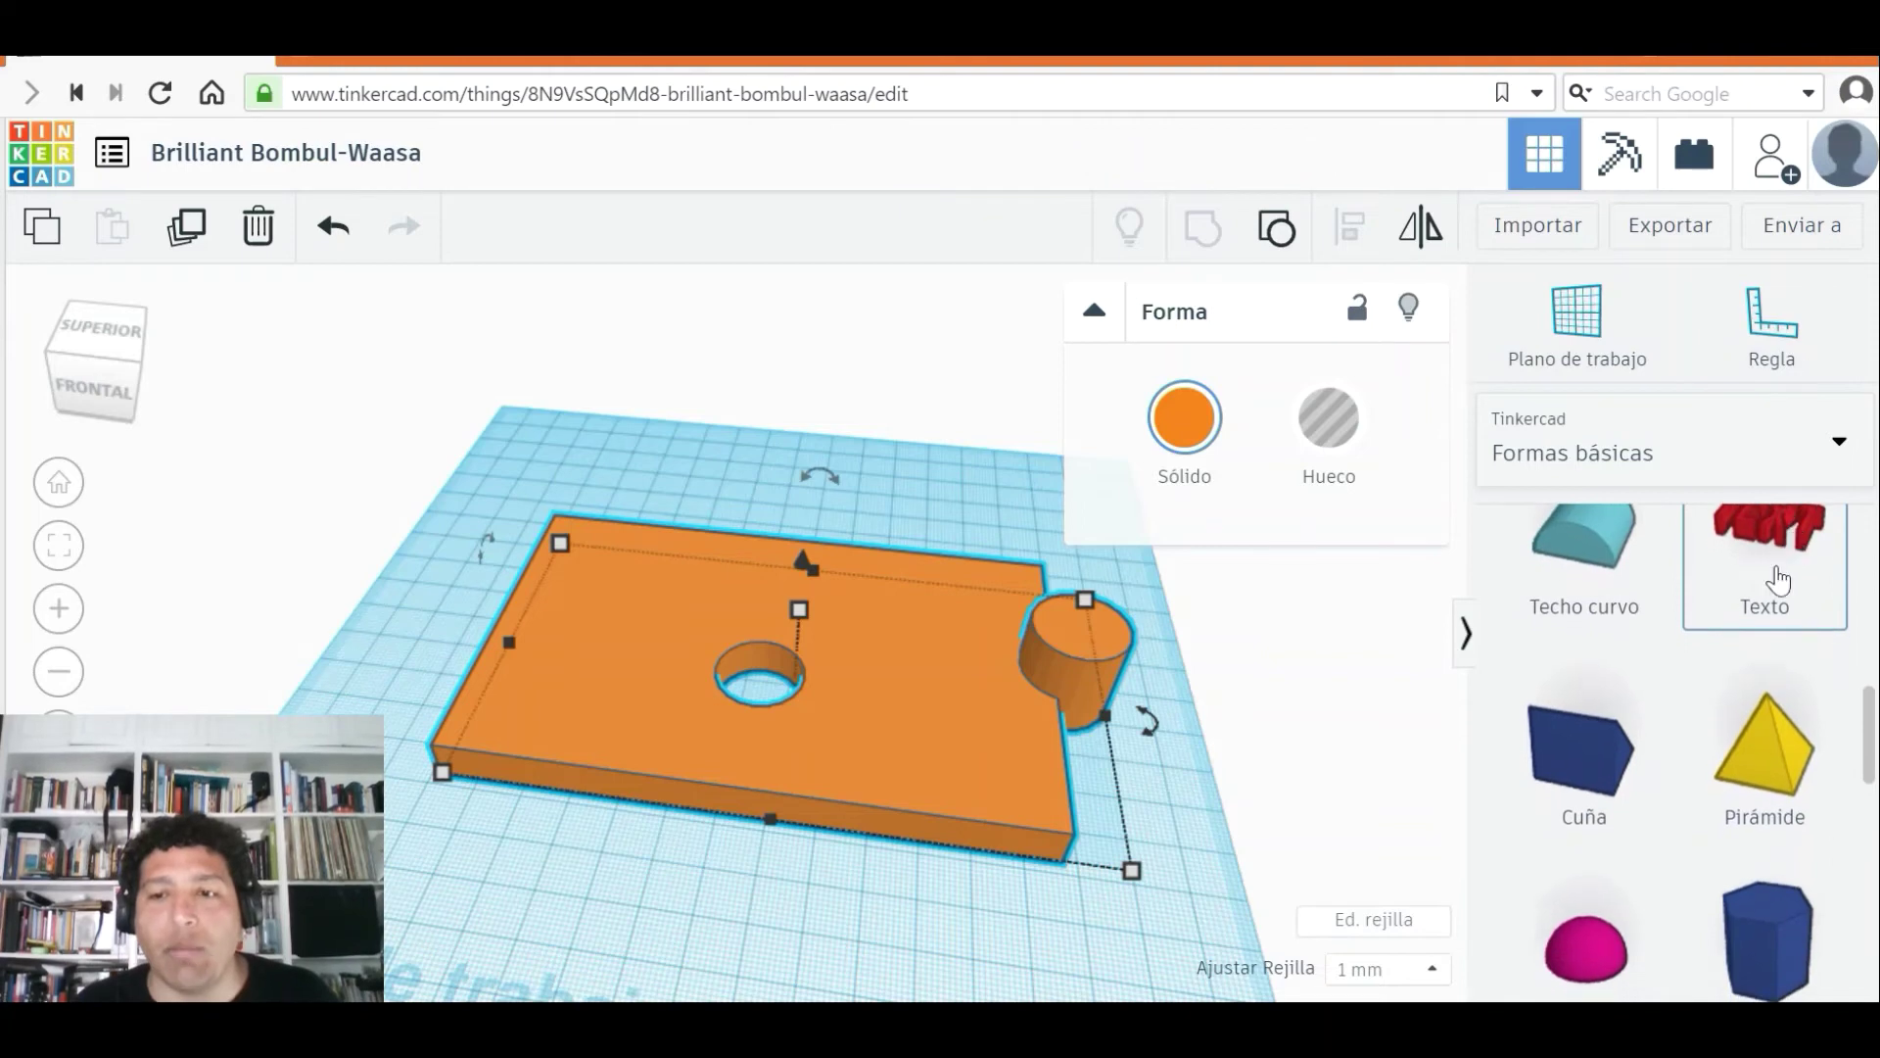
left_click(1410, 658)
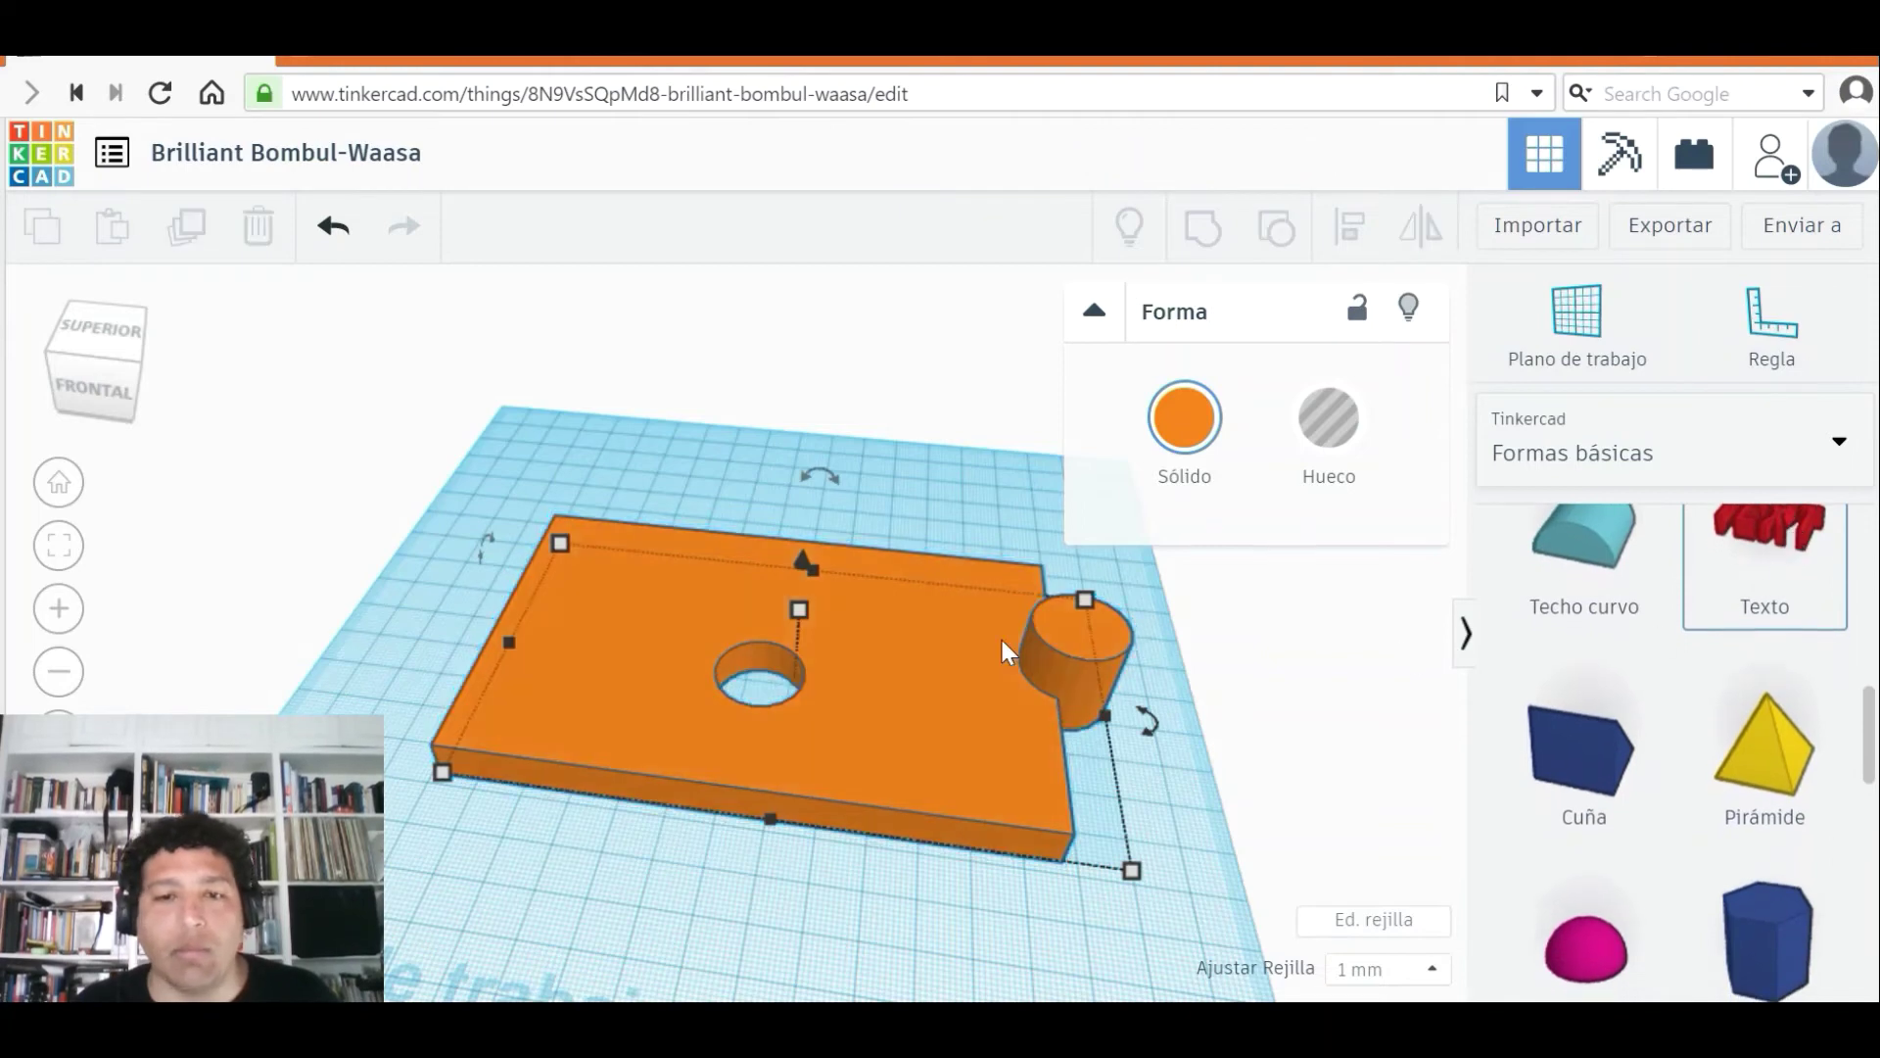
left_click(939, 697)
scroll(1781, 638, "up", 2)
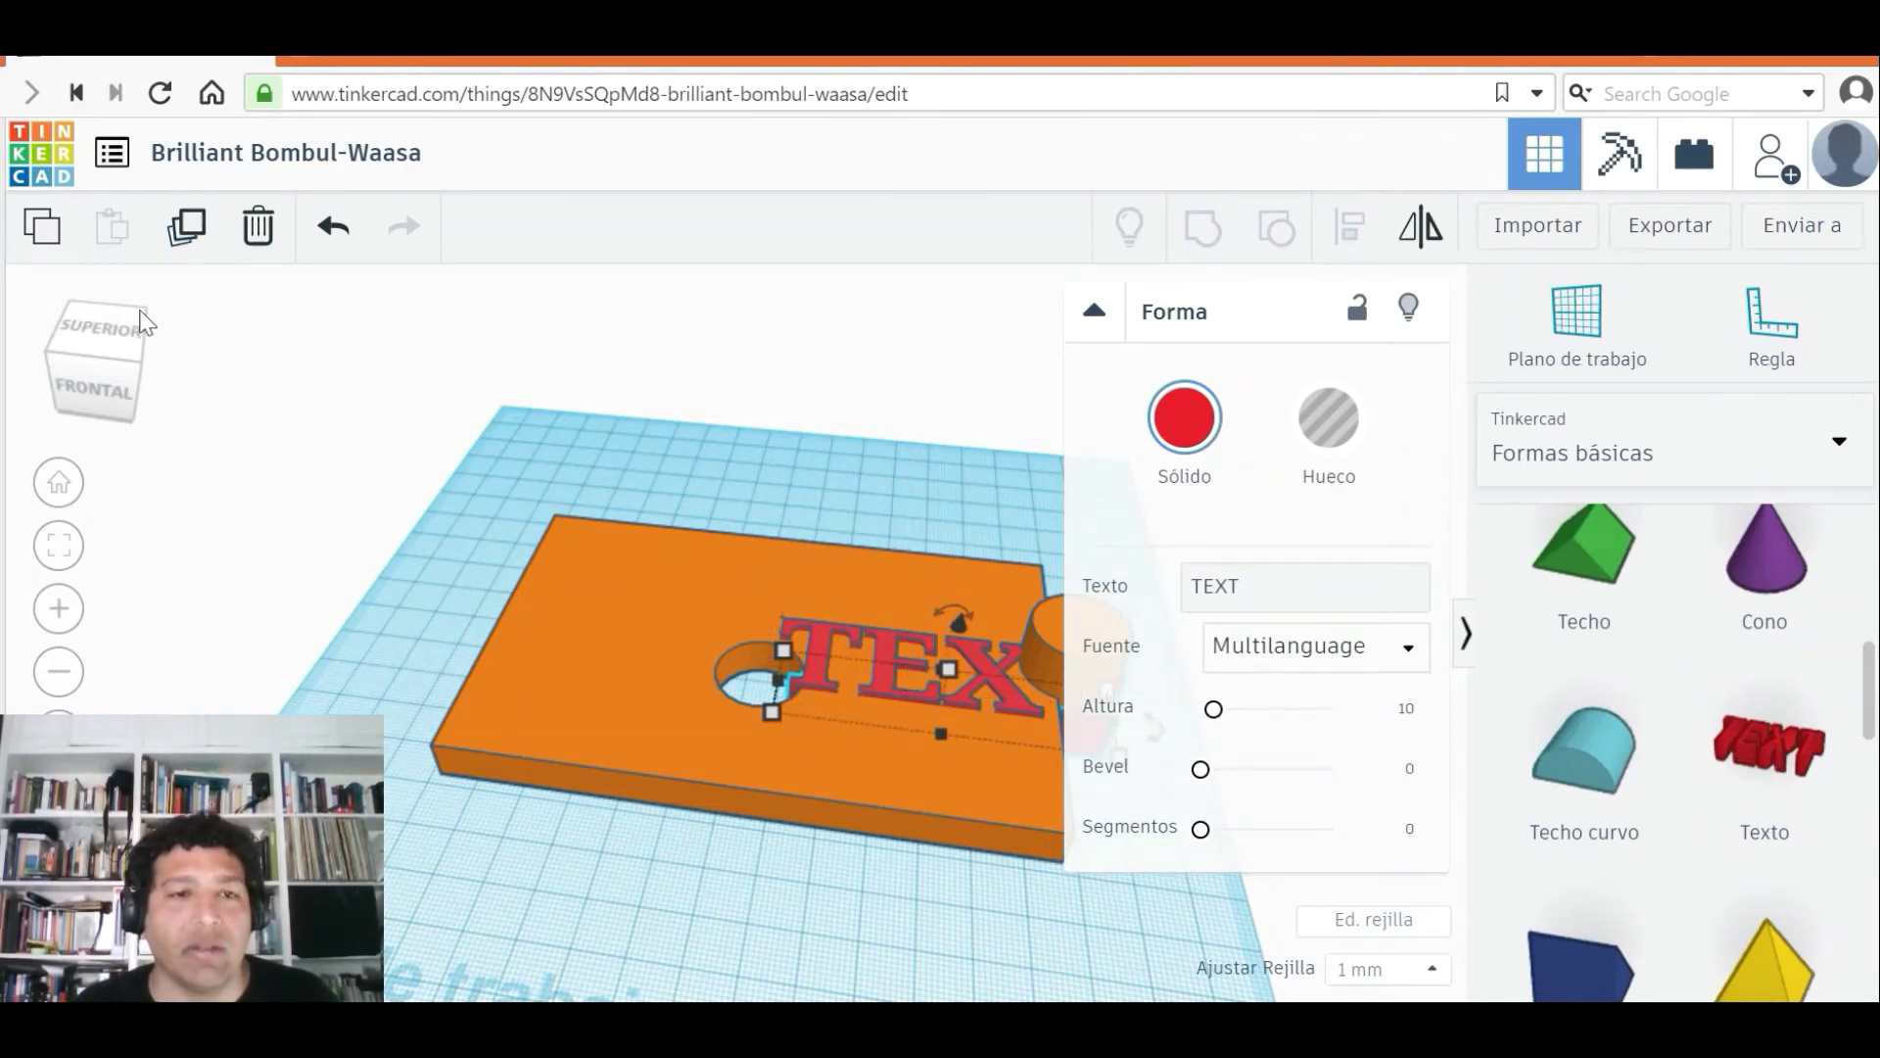
left_click(260, 235)
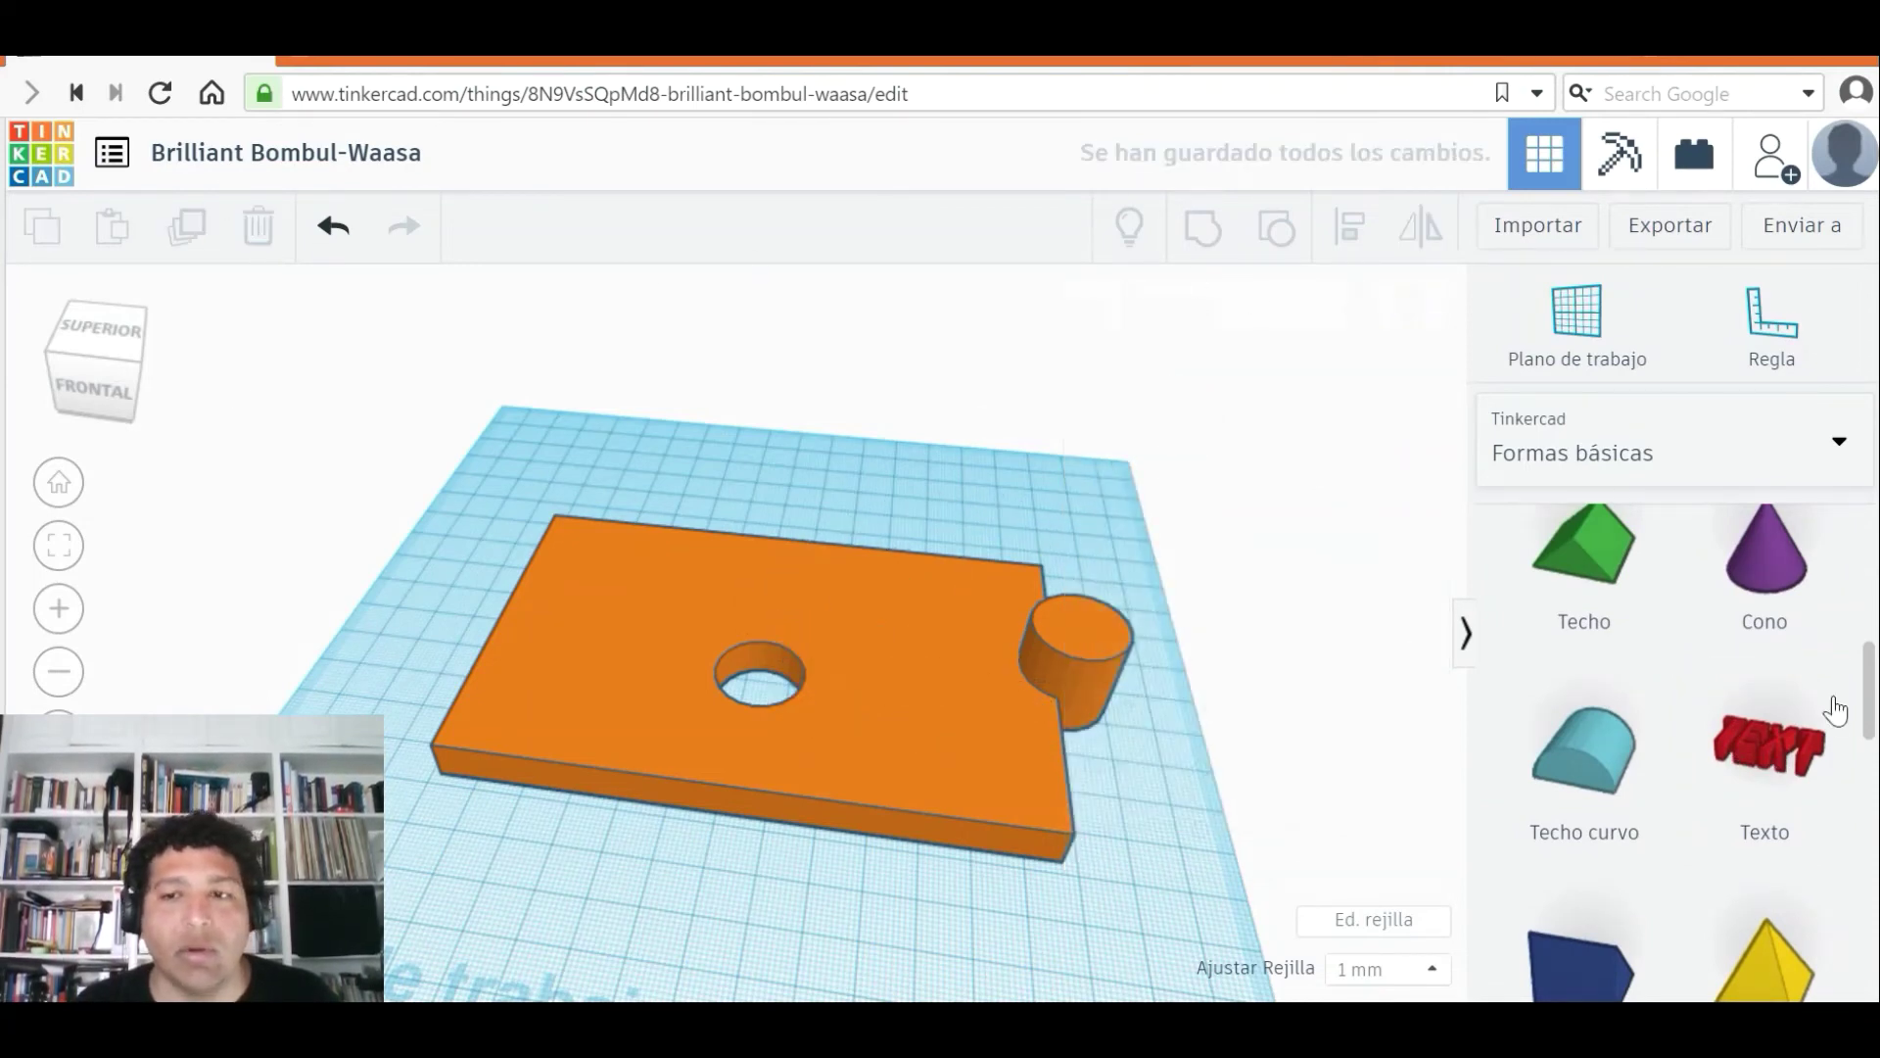
- Place a text shape on the slab behind the round hole and set its wording to "Lo que quiera"
left_click_drag(1679, 692, 787, 608)
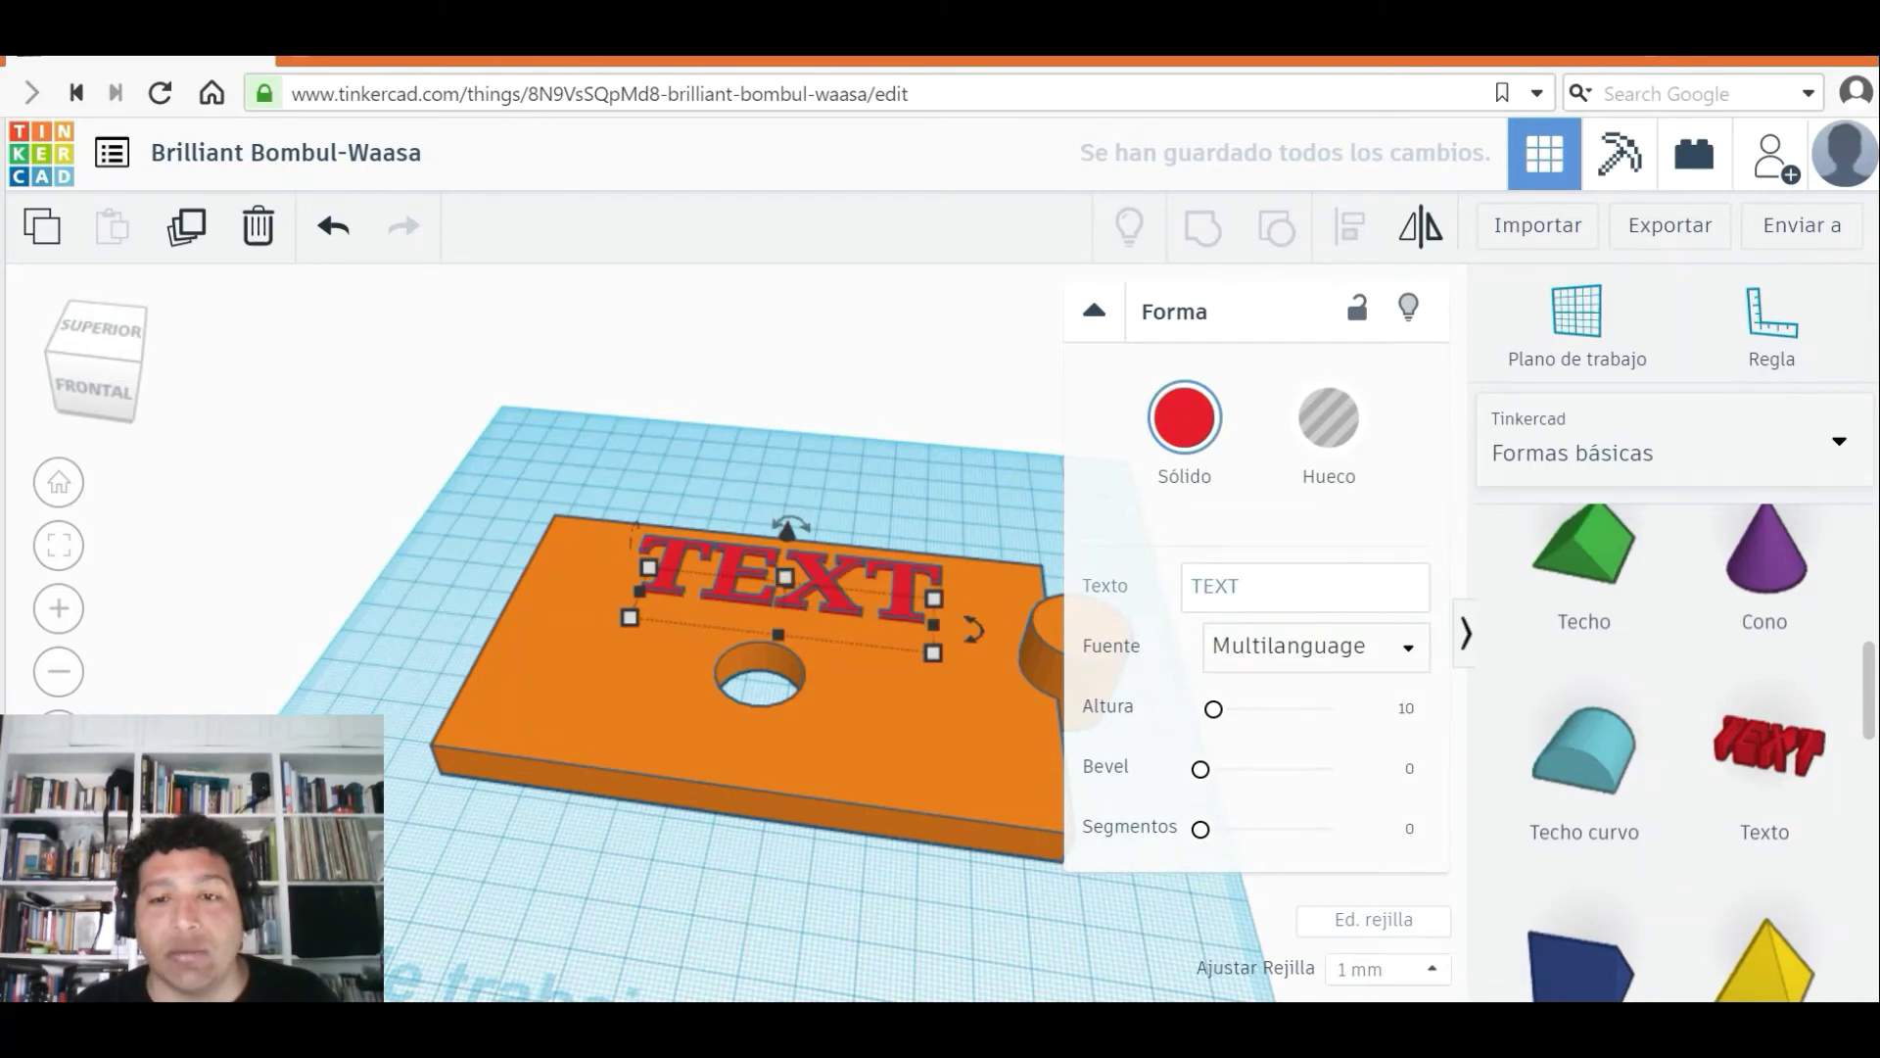
left_click(1214, 586)
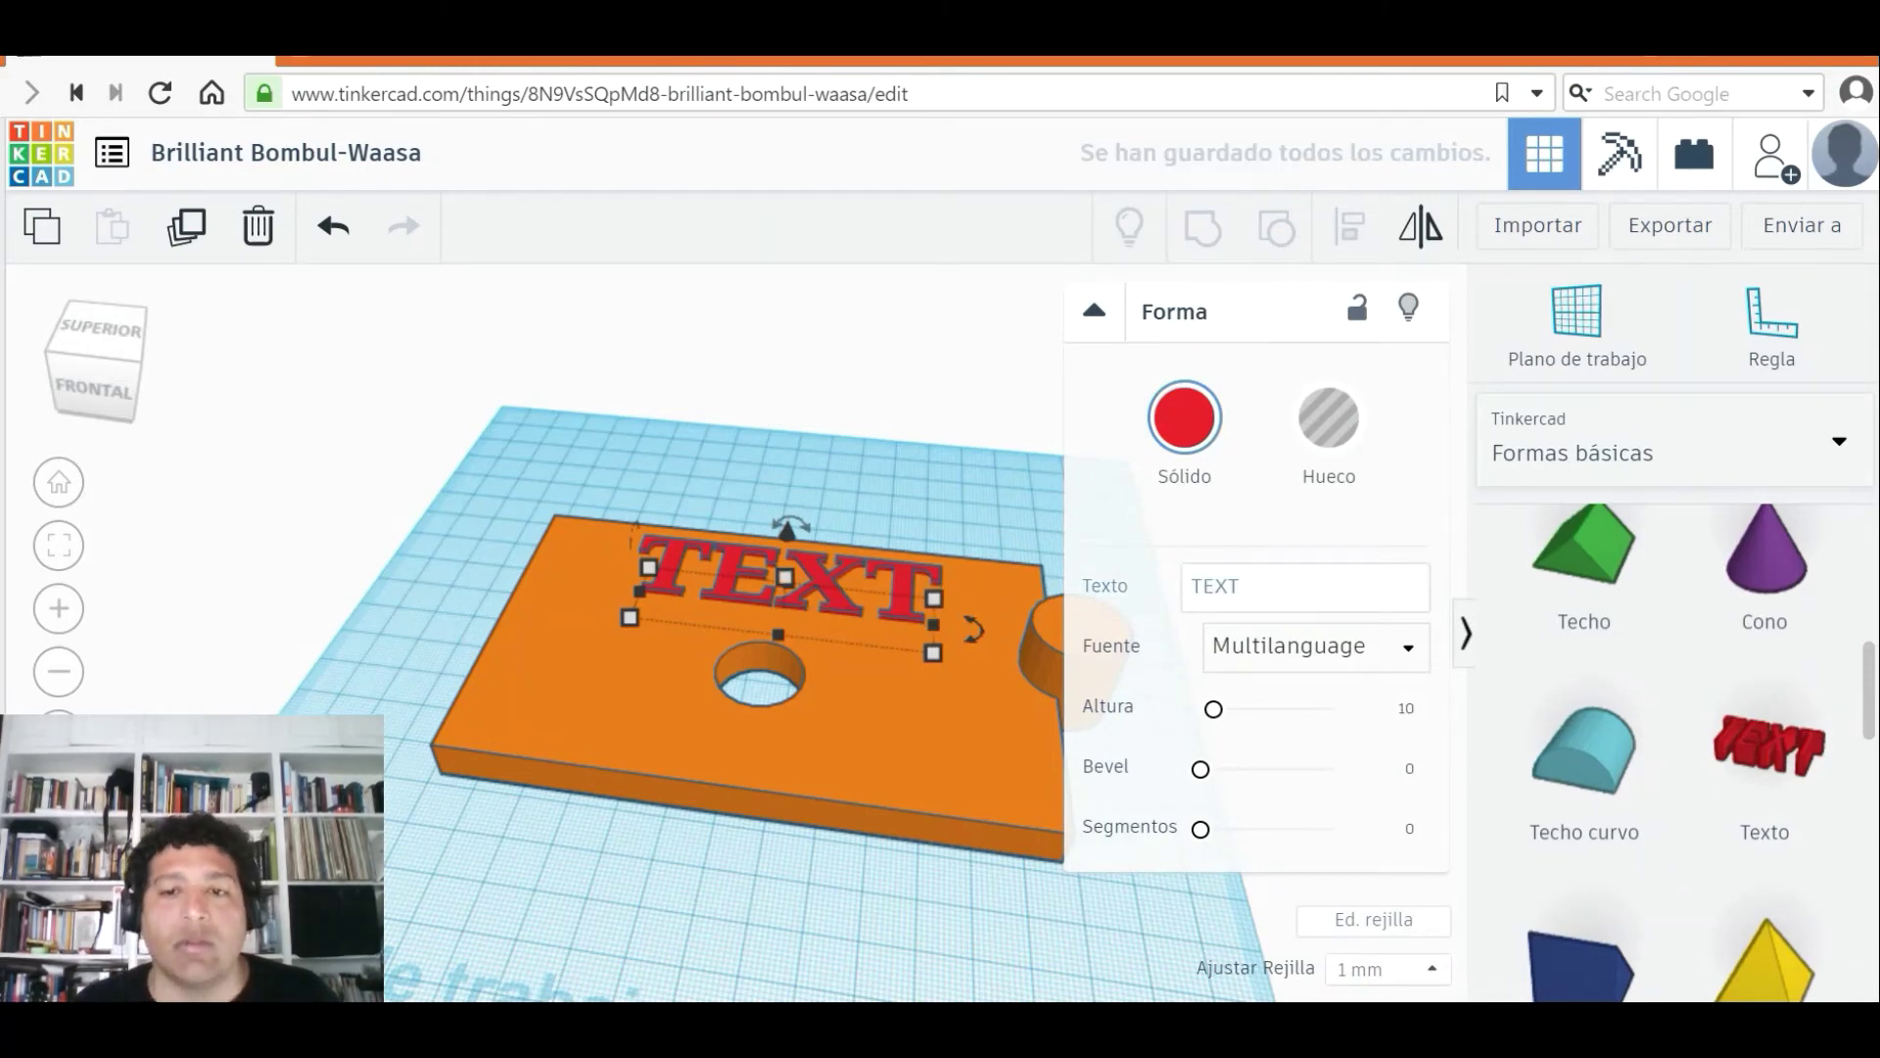
left_click(1215, 587)
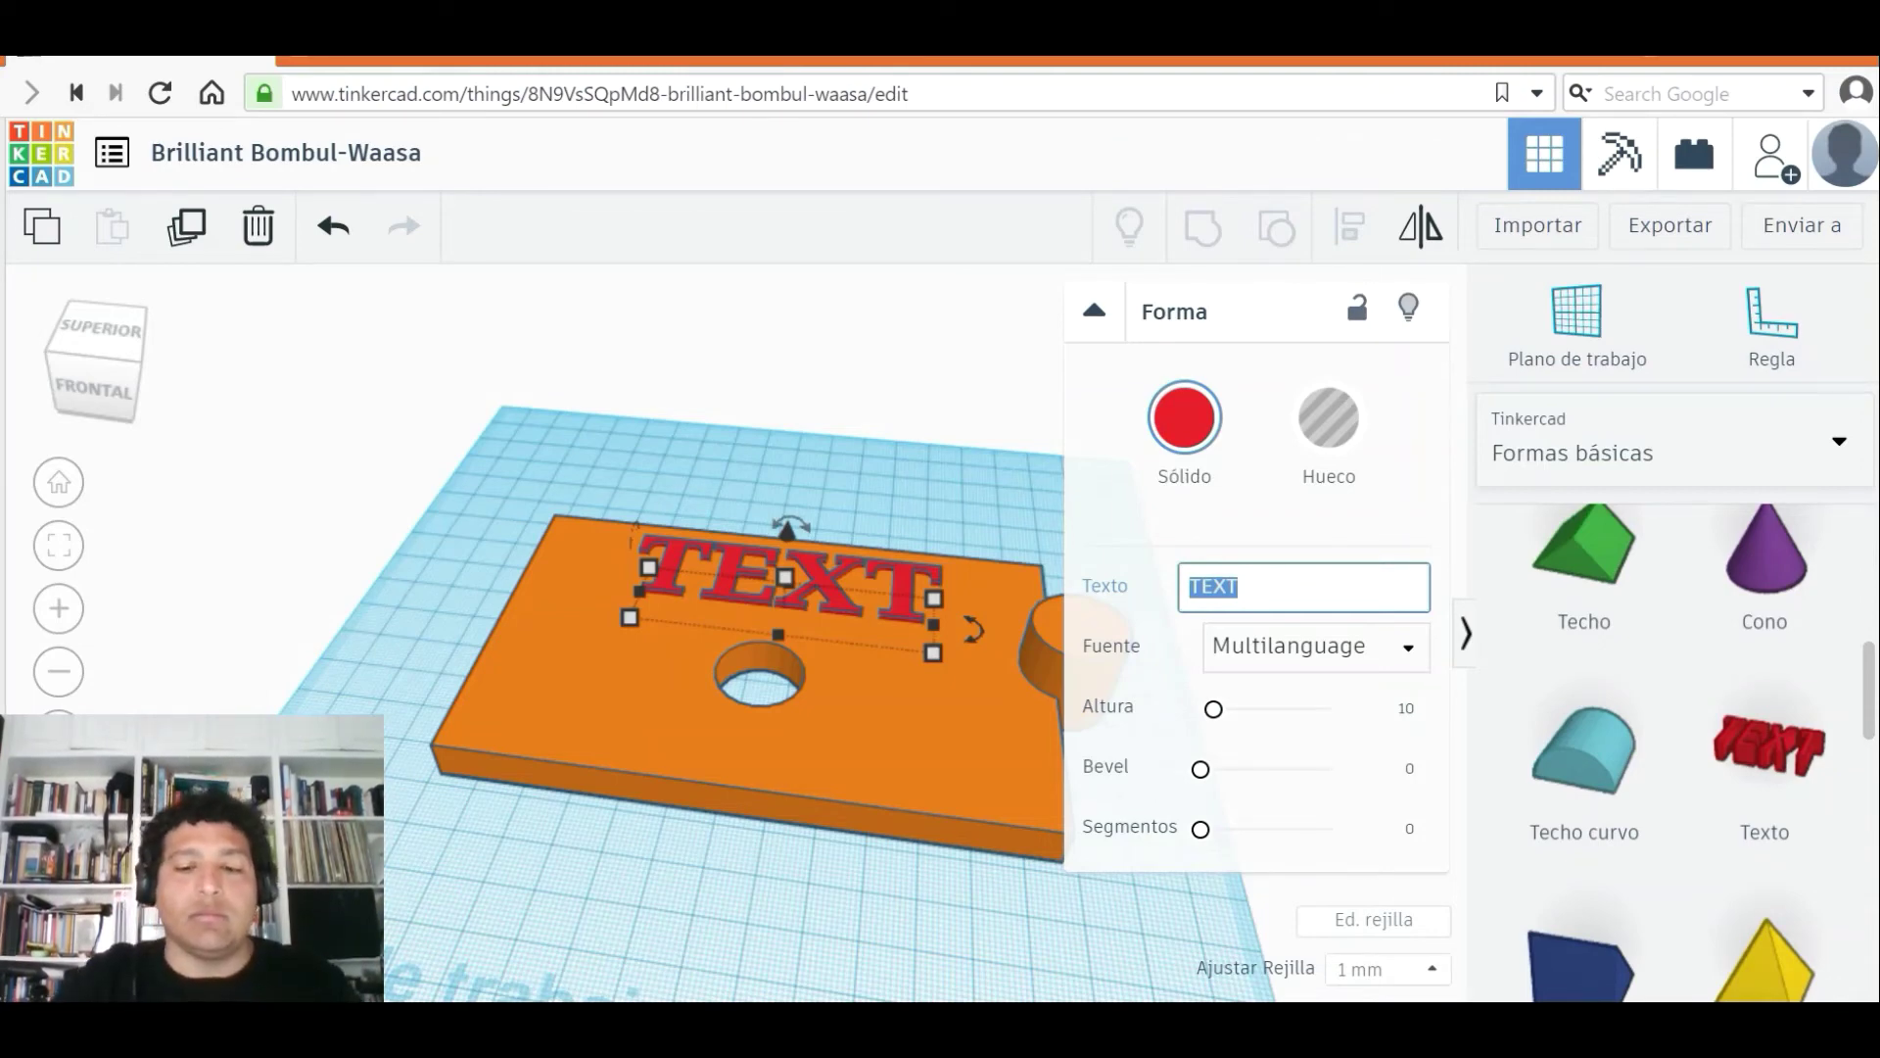
type("Lo que quiera")
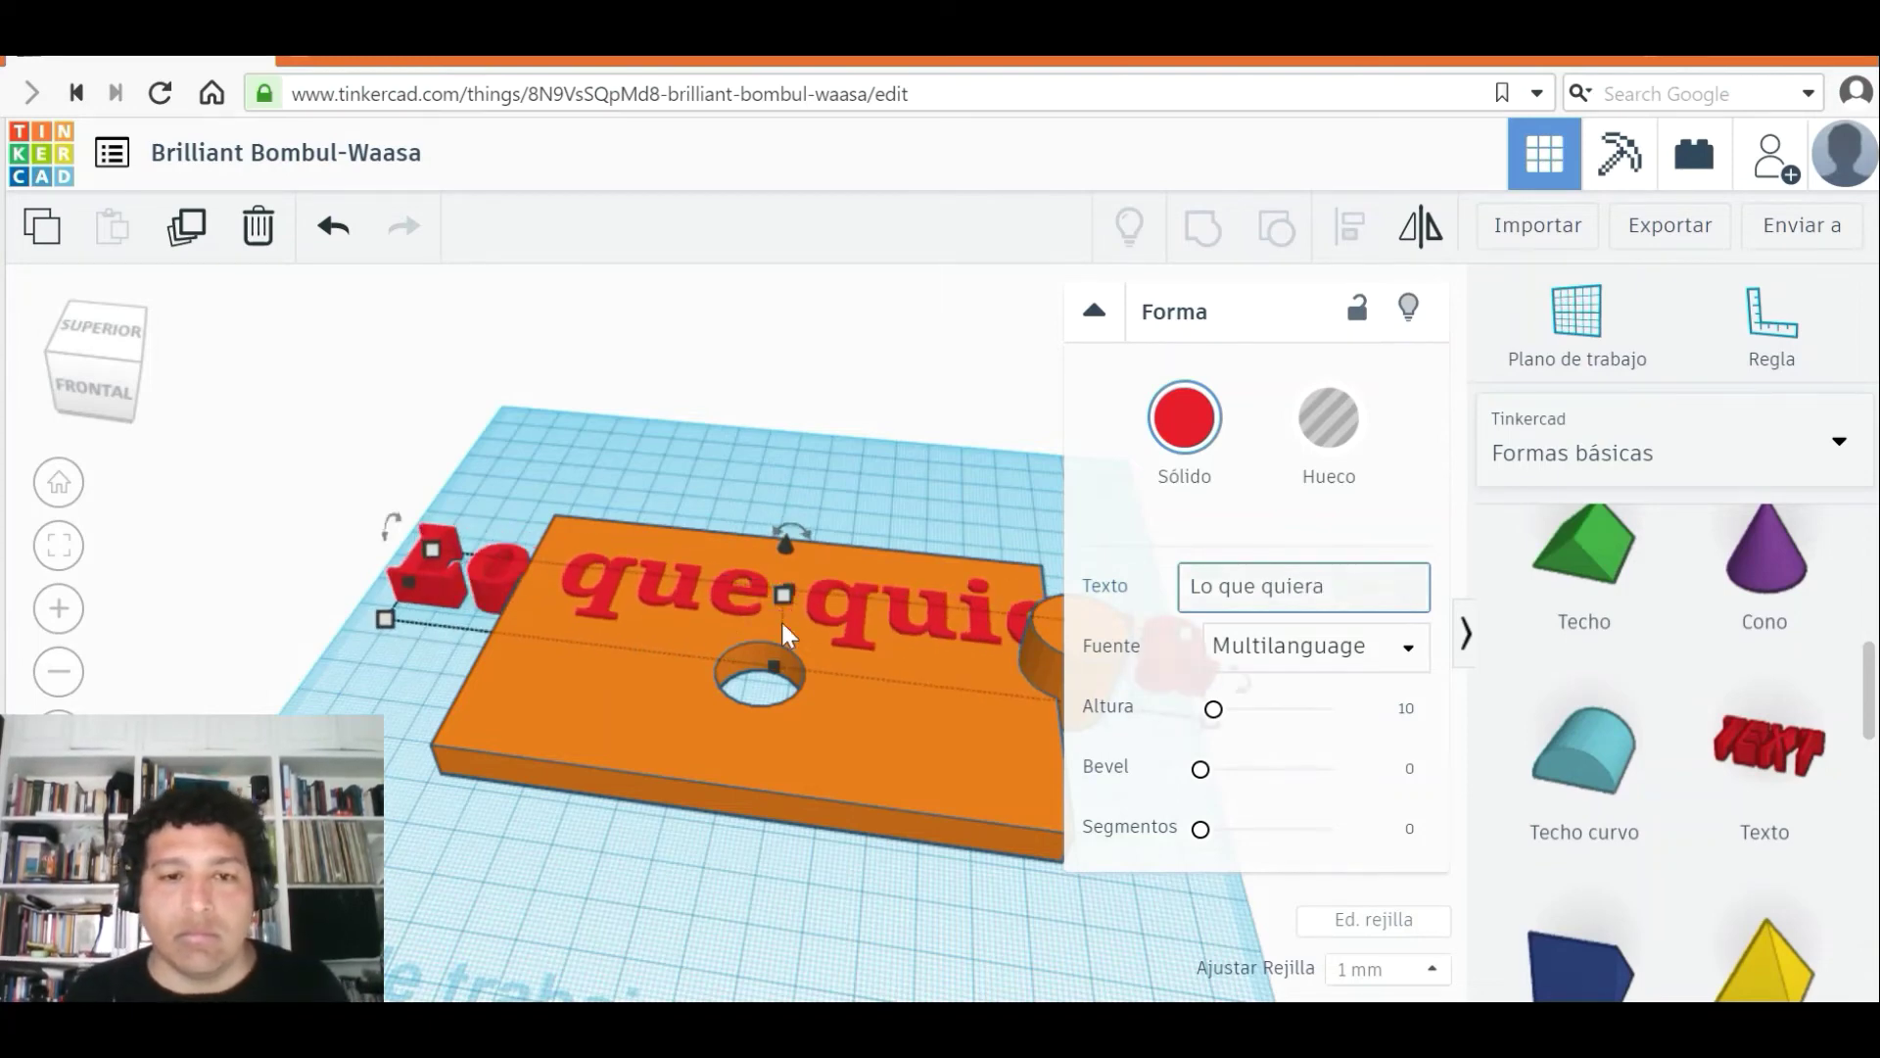
left_click(619, 444)
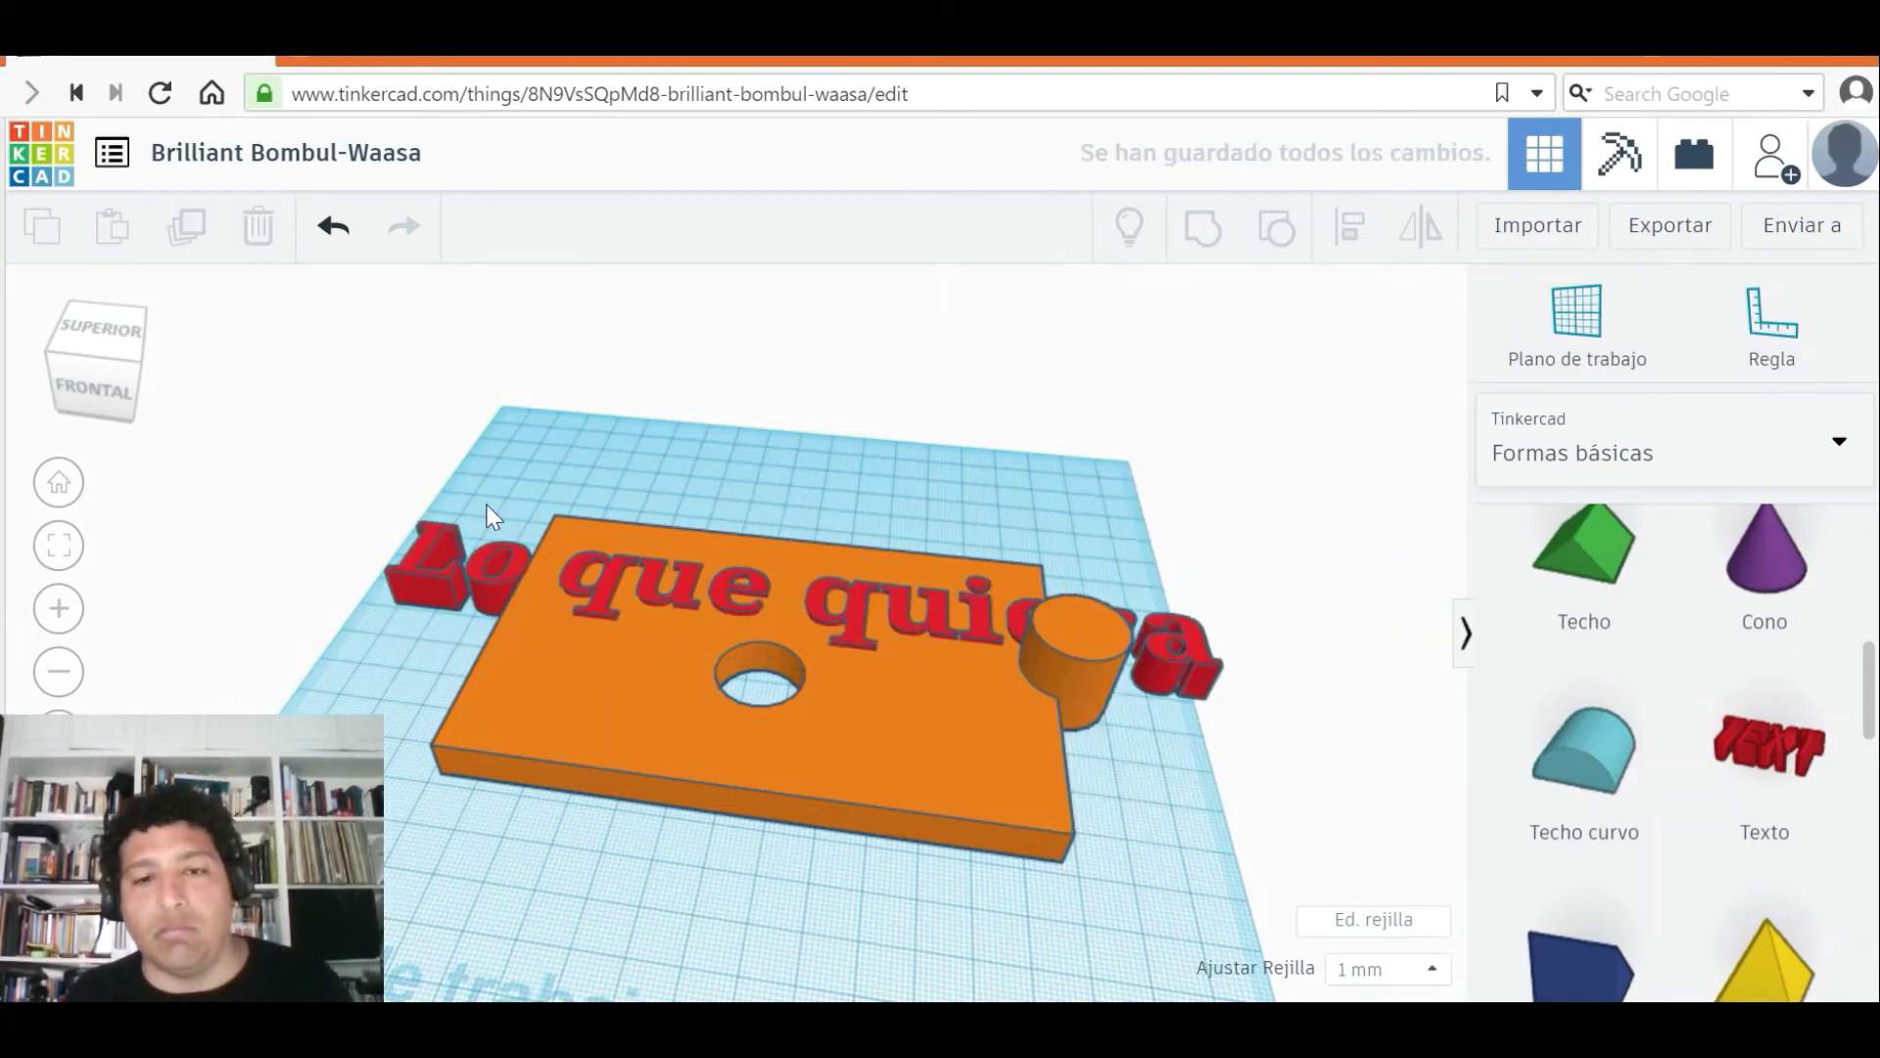
- Resize the text to about 139.61 by 31.35 mm and move the slab 2 mm and 4 mm along the workplane's directions
left_click(411, 593)
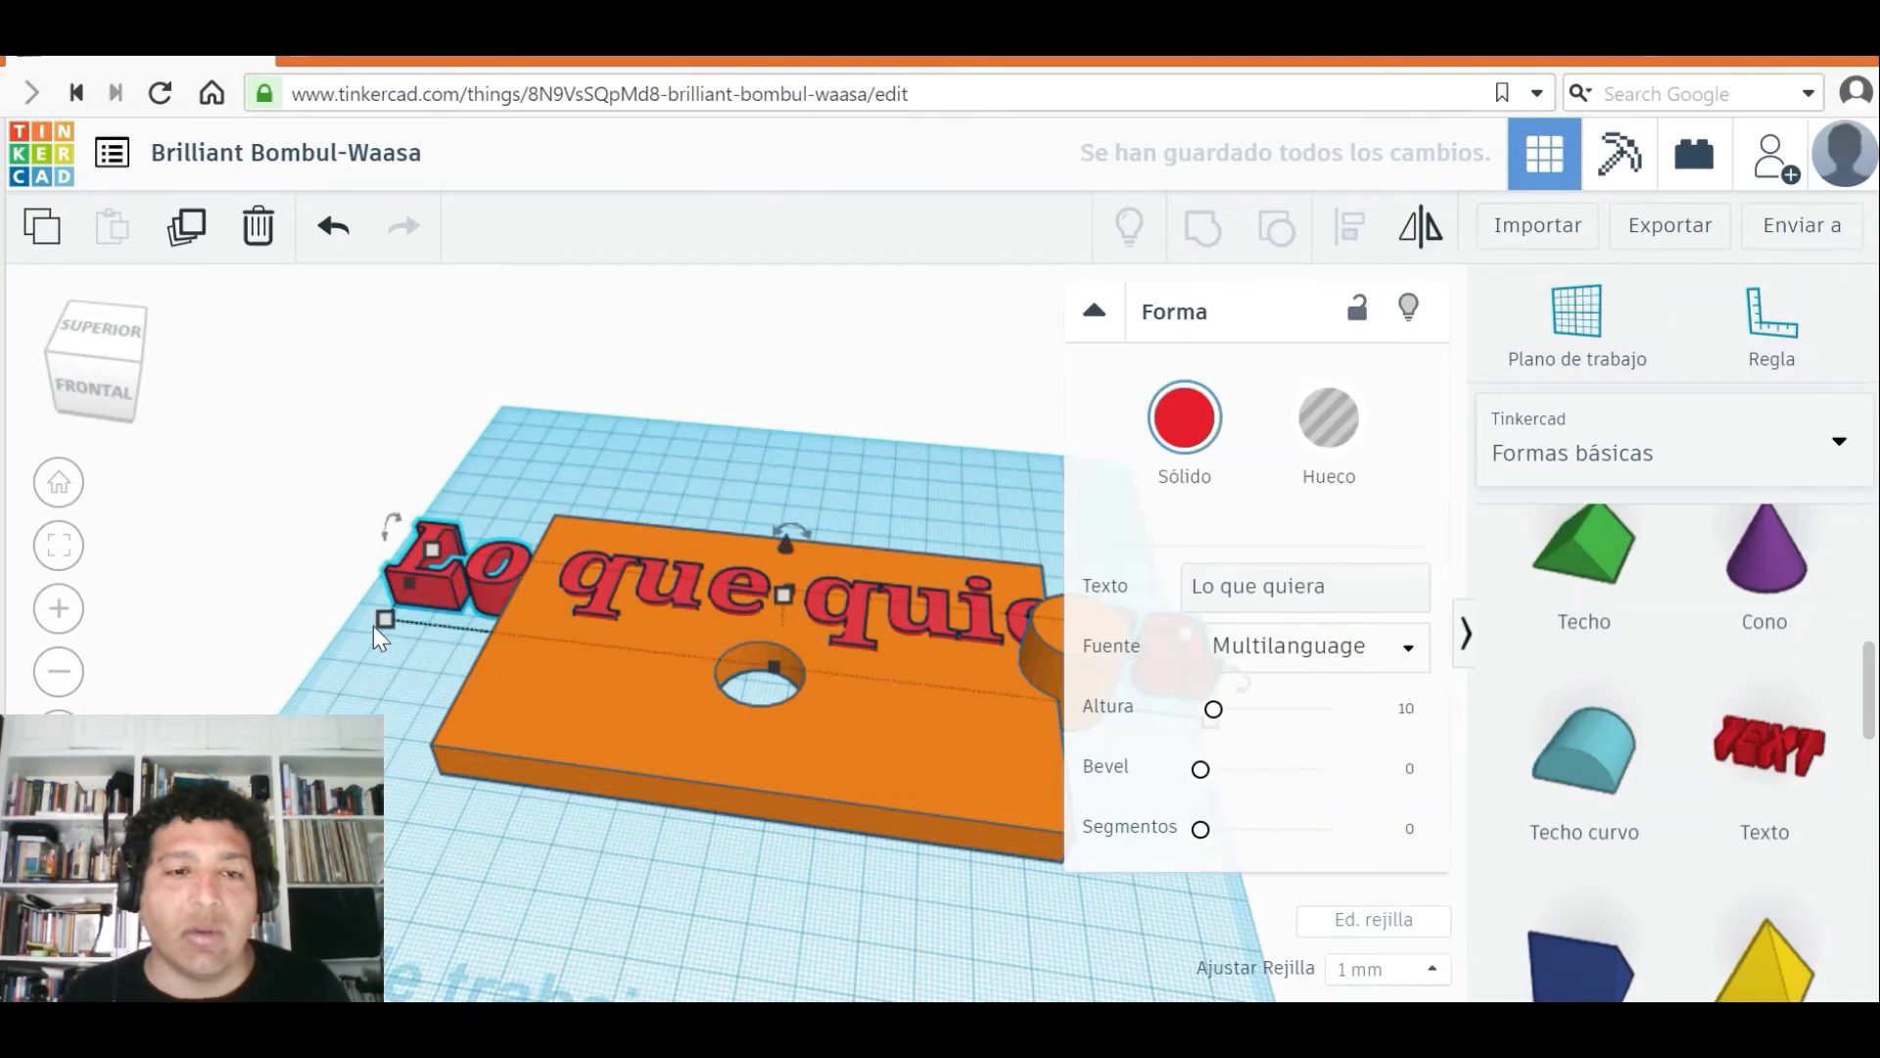
left_click_drag(386, 610, 593, 653)
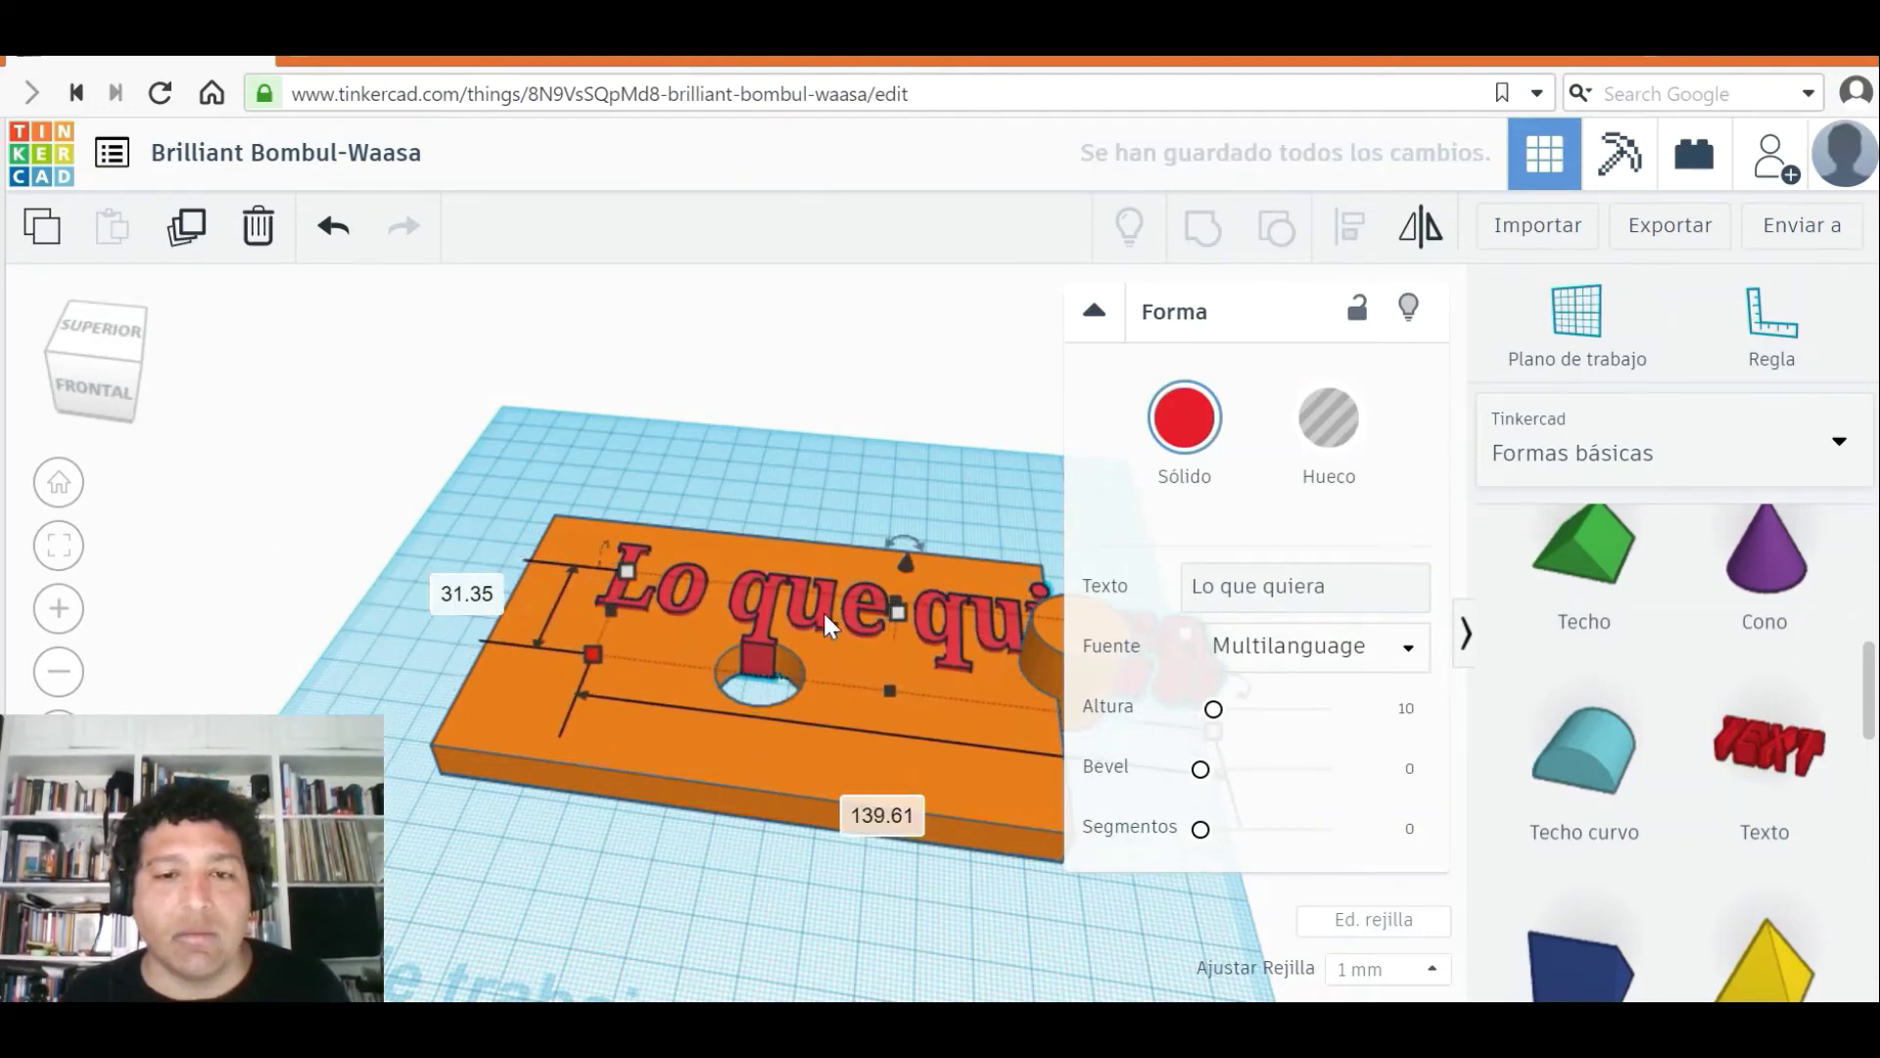
left_click_drag(802, 771, 854, 743)
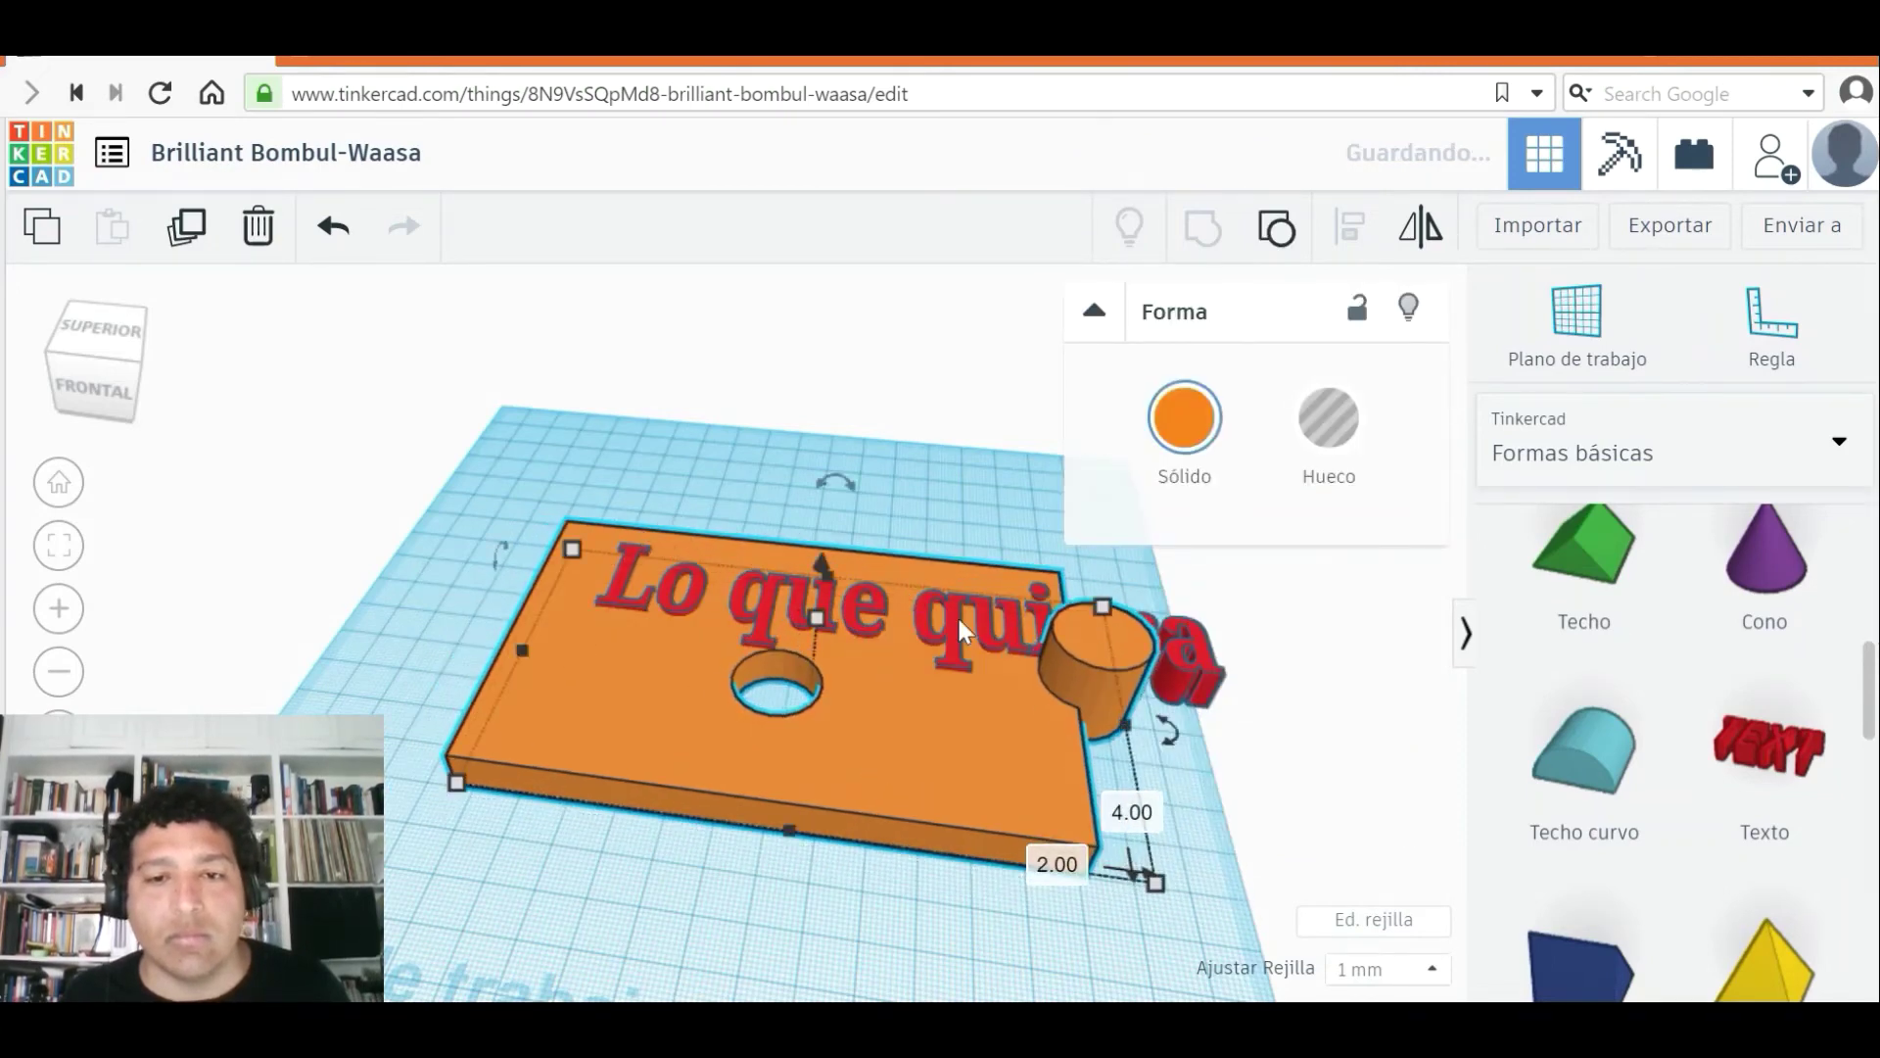
- Narrow the red text until it fits on the slab and move it behind the round hole, clear of the edge cylinder
left_click(1186, 646)
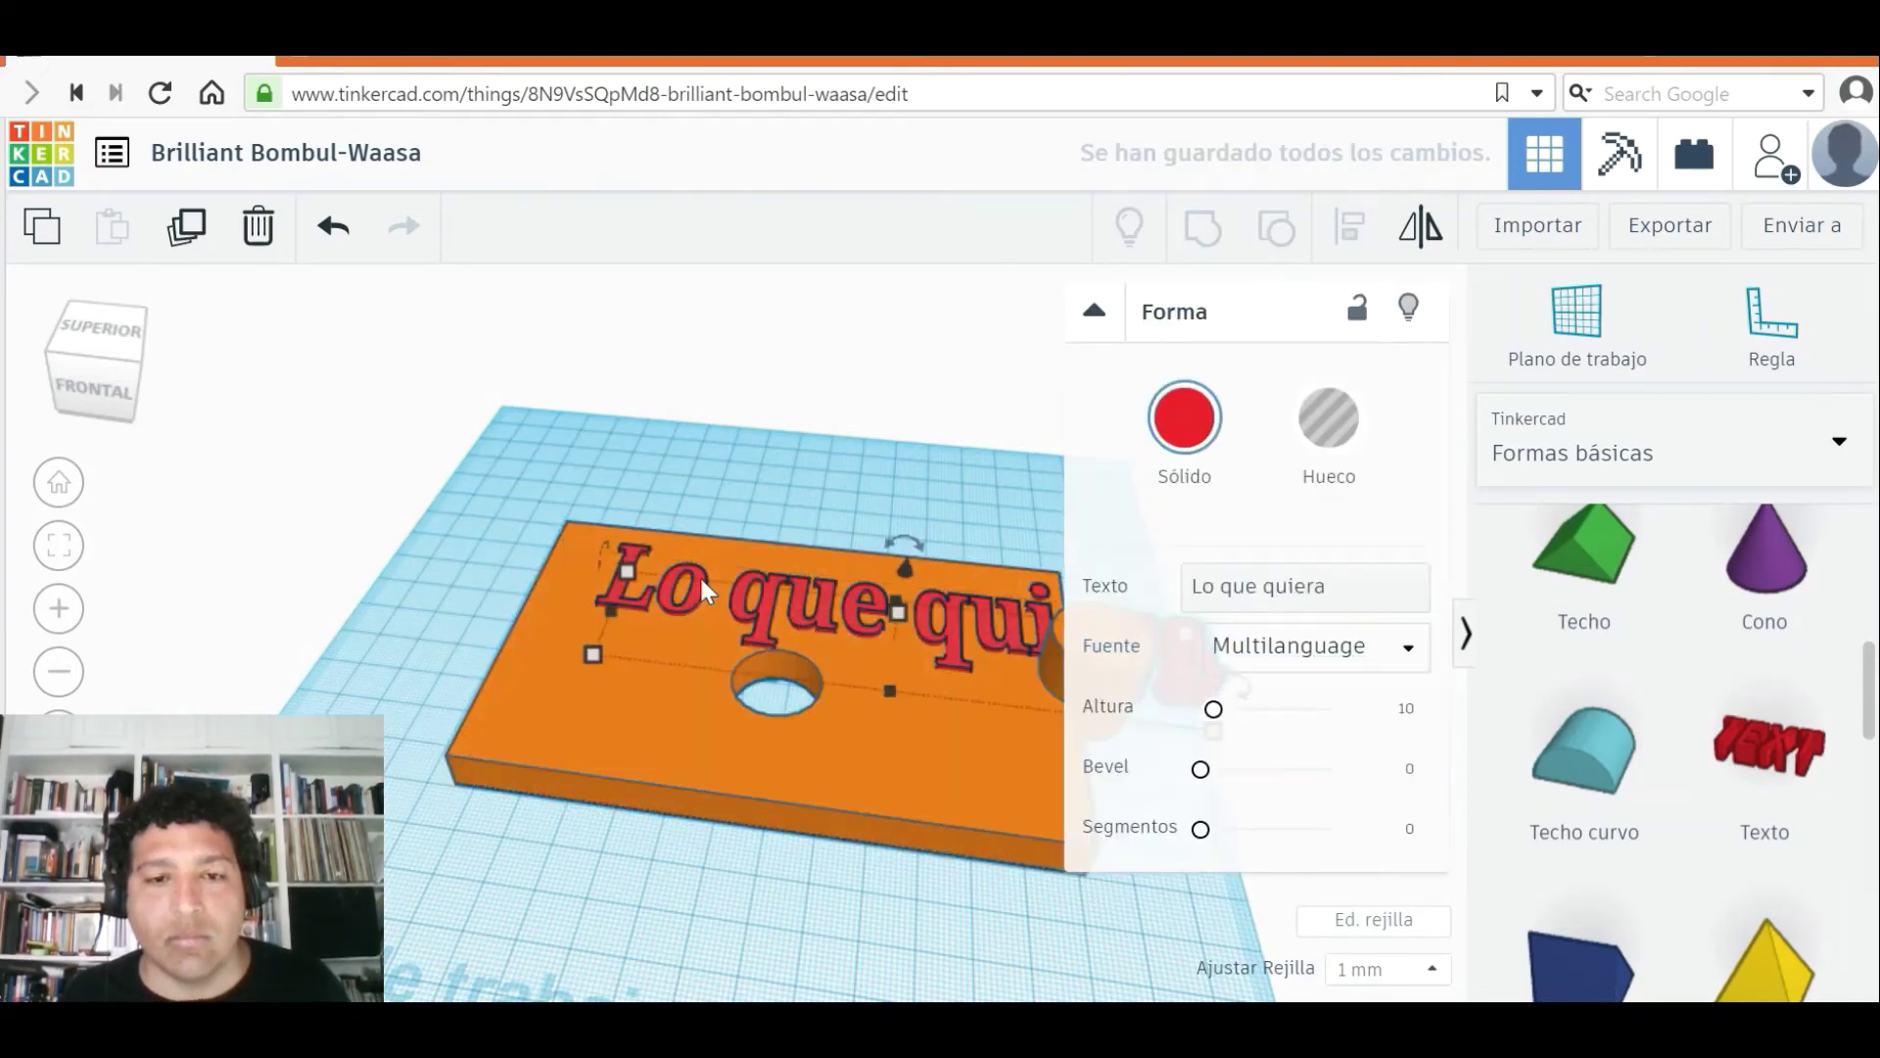
left_click_drag(608, 615, 832, 636)
left_click(1094, 314)
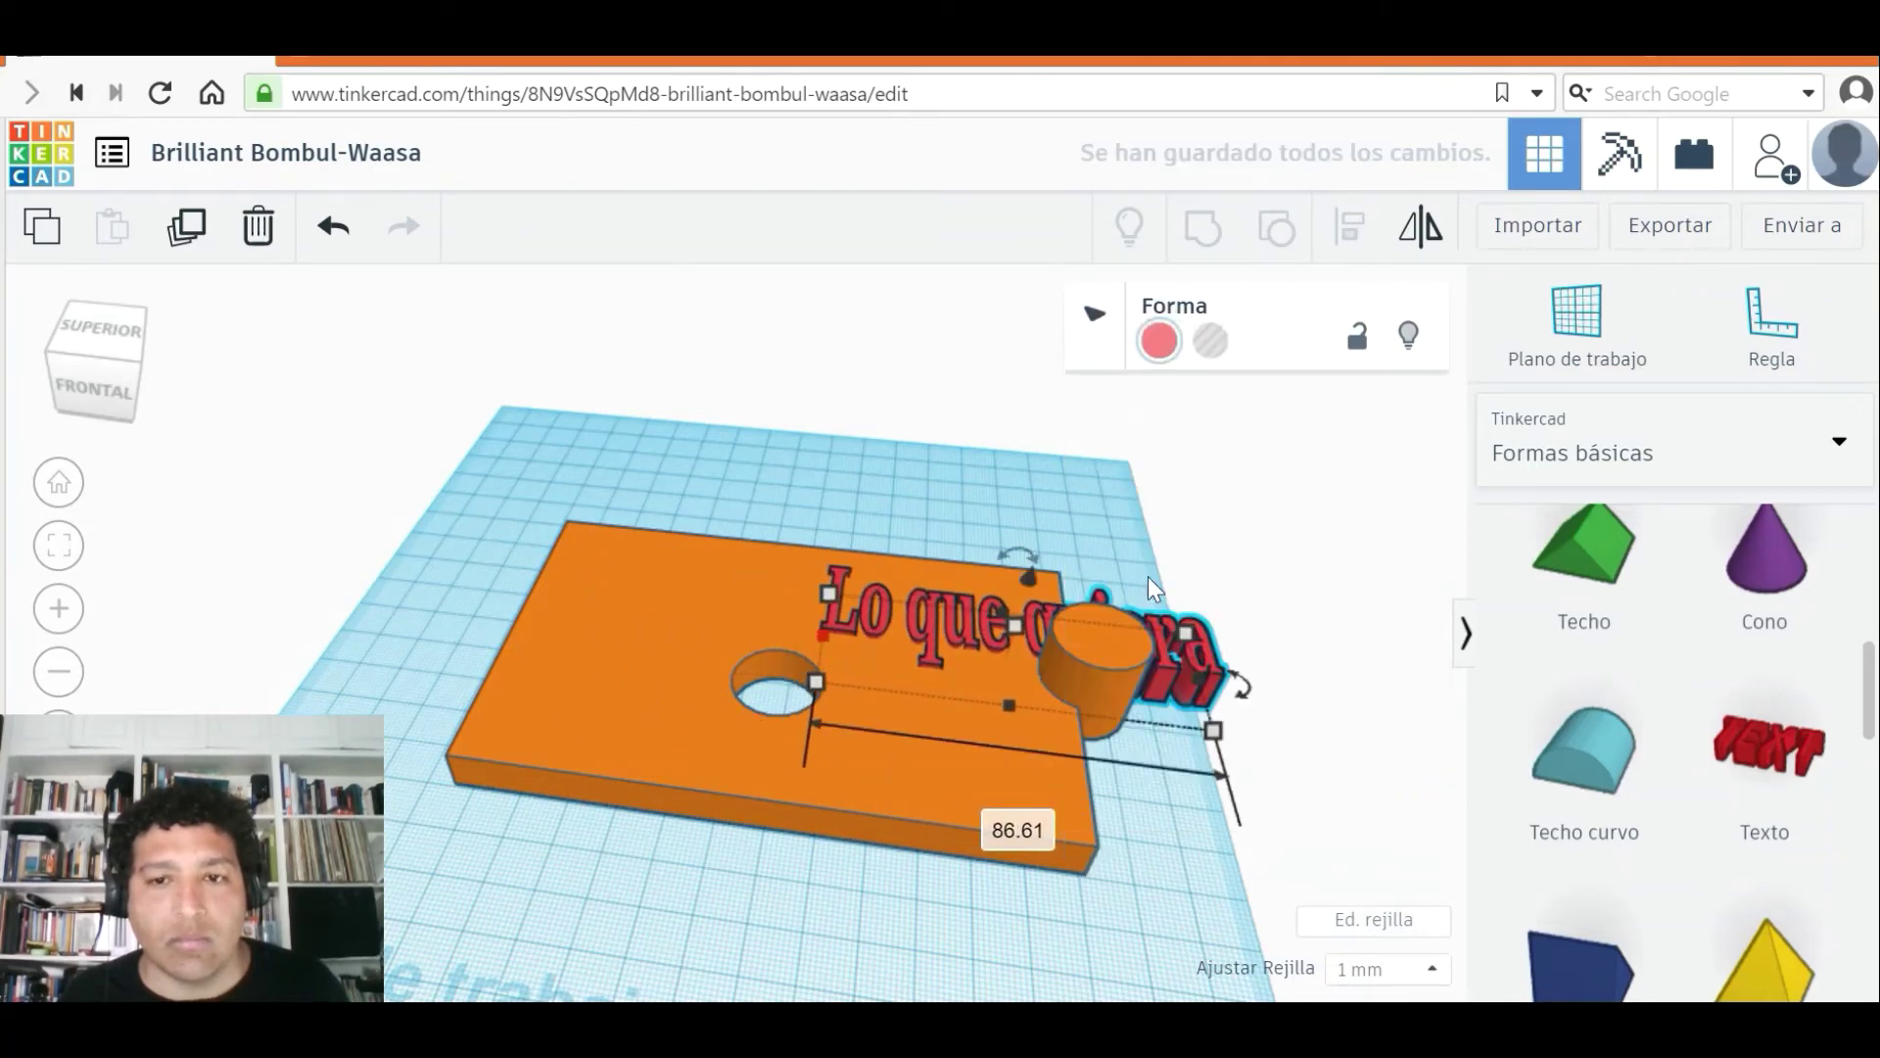
left_click_drag(1113, 682, 1095, 717)
left_click_drag(901, 637, 766, 613)
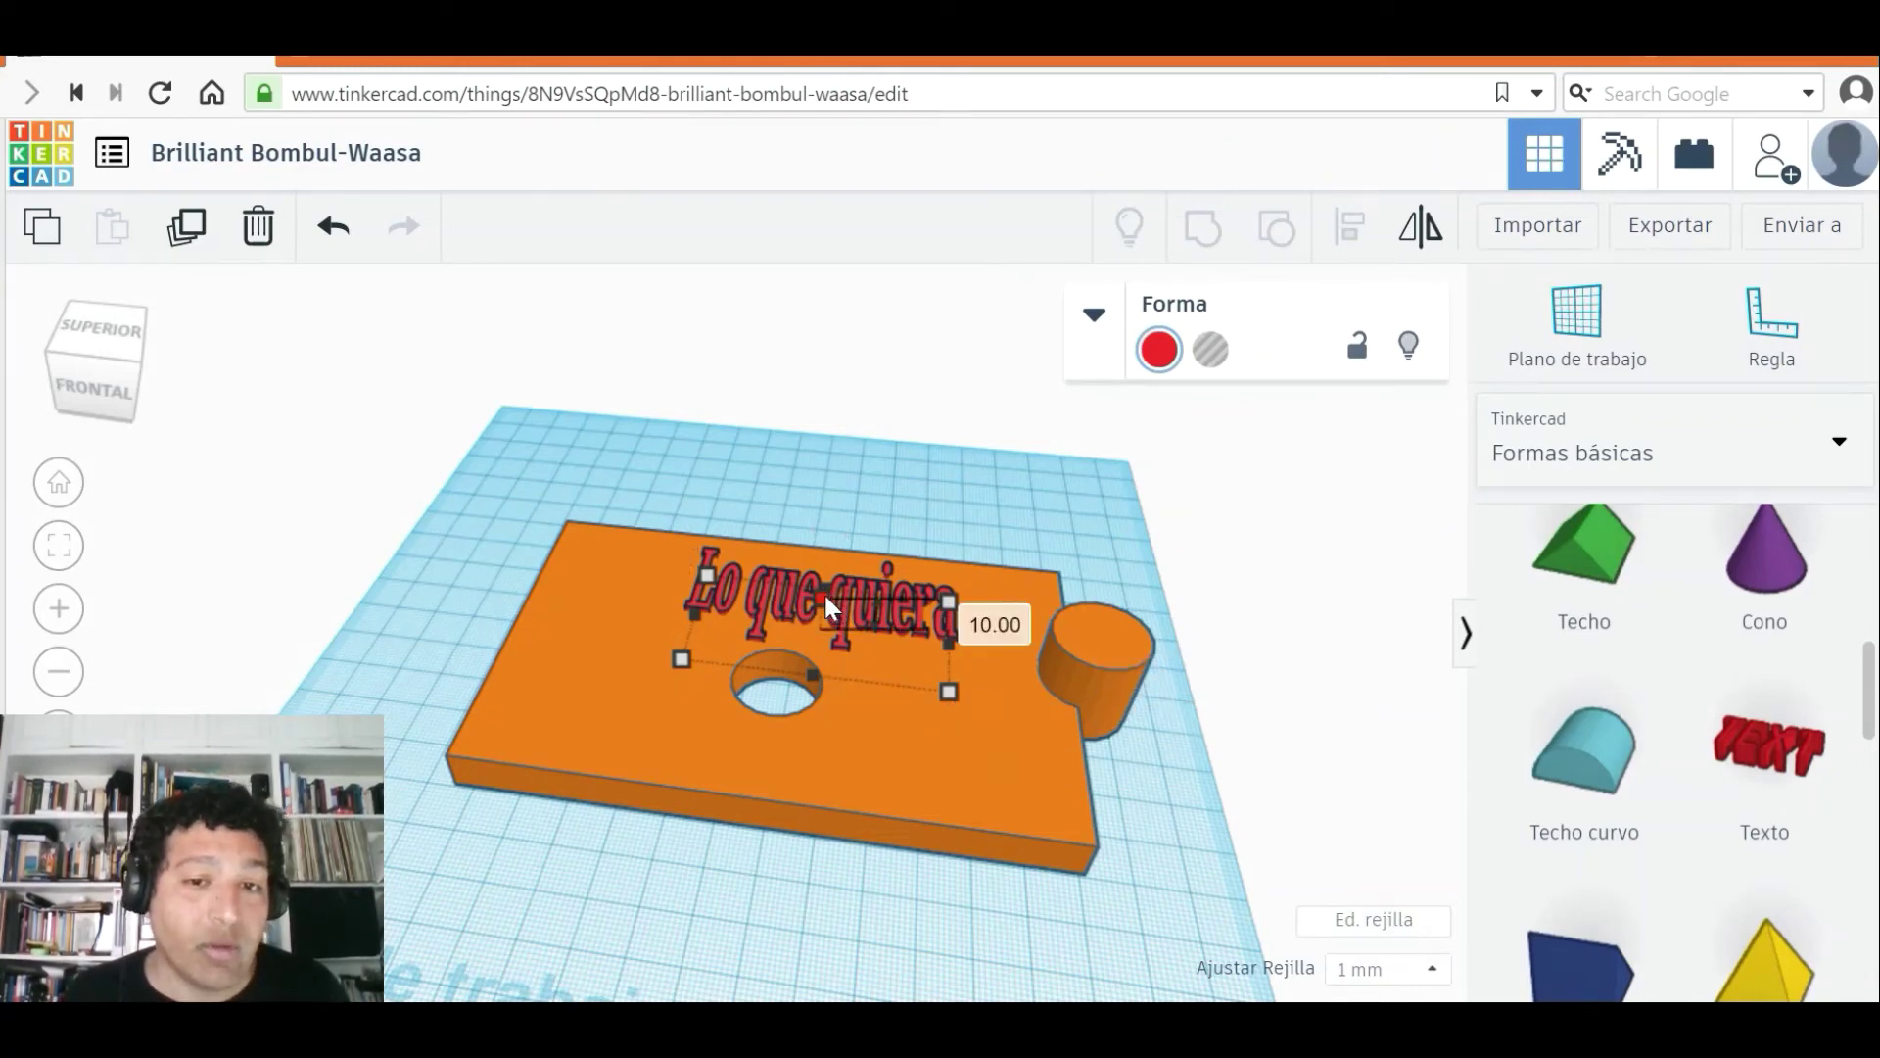
- Set the text's height to 17 mm and group it with the slab so both form one piece
left_click_drag(827, 607, 833, 534)
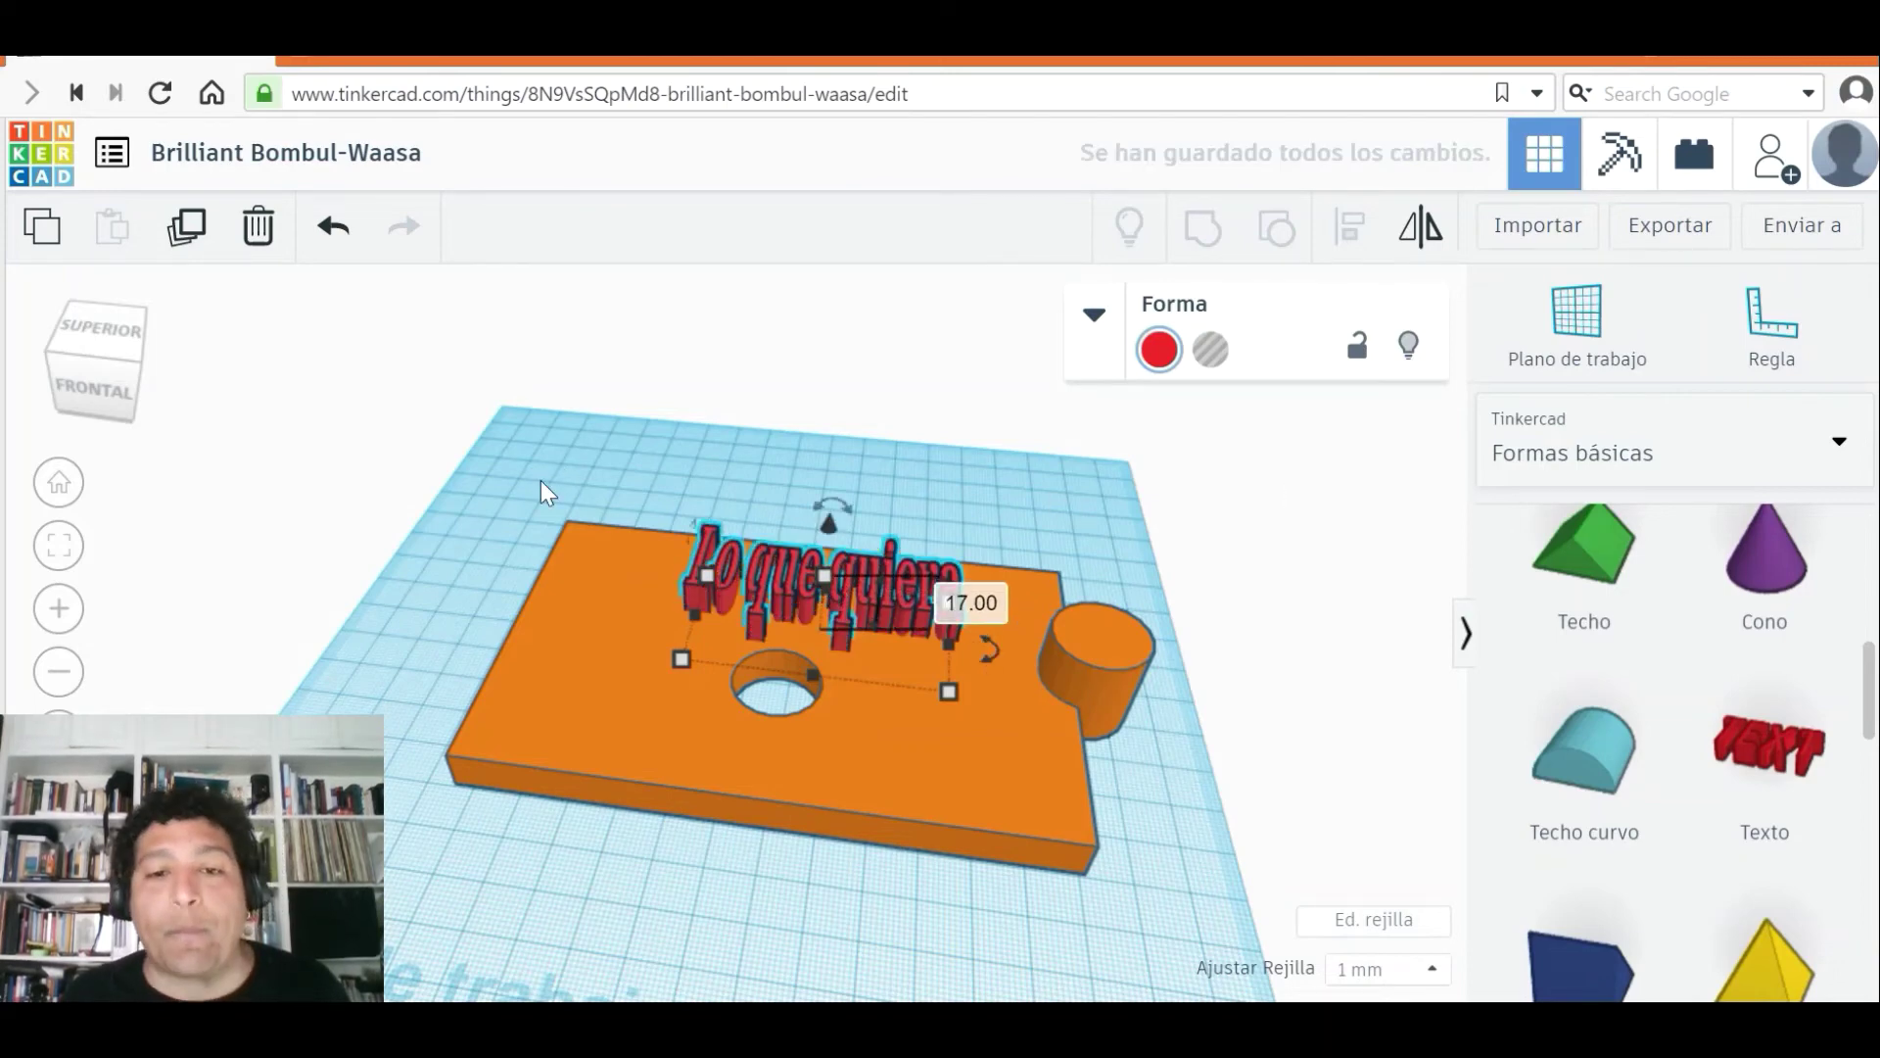
left_click_drag(650, 466, 833, 624)
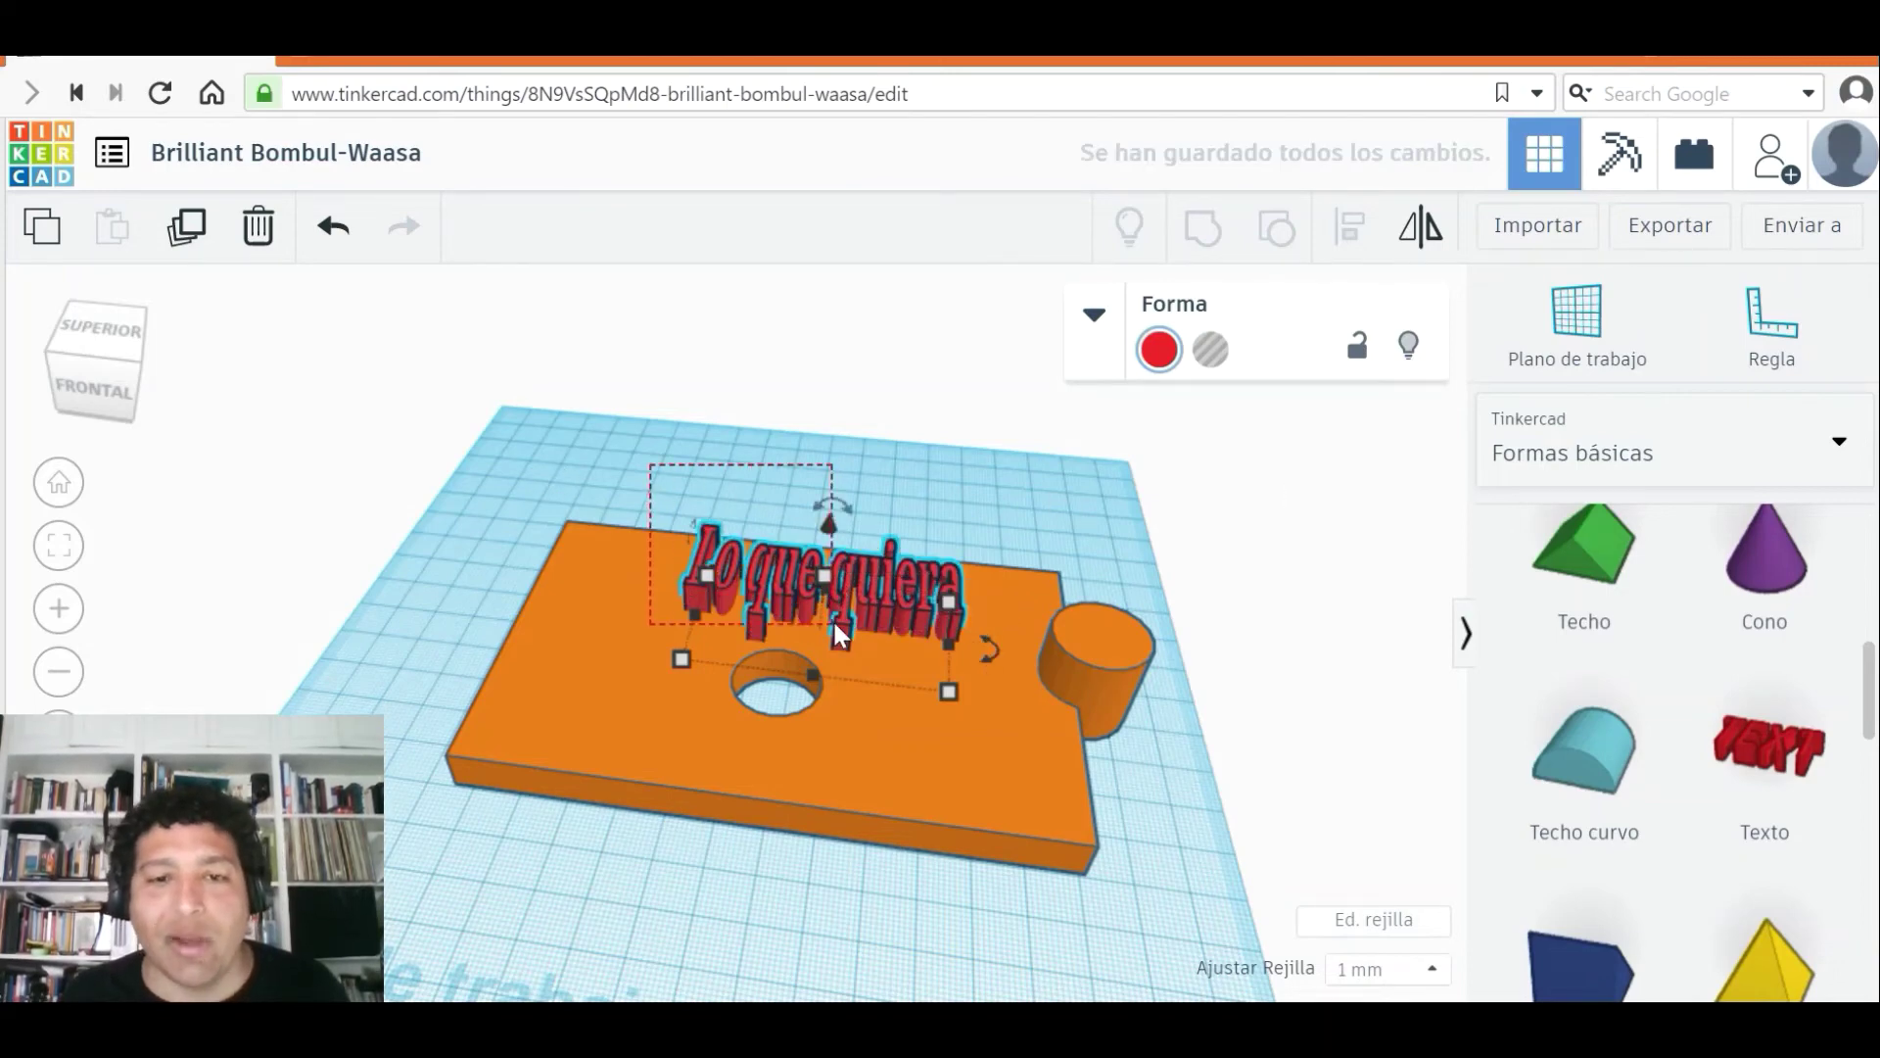
key("ctrl+a")
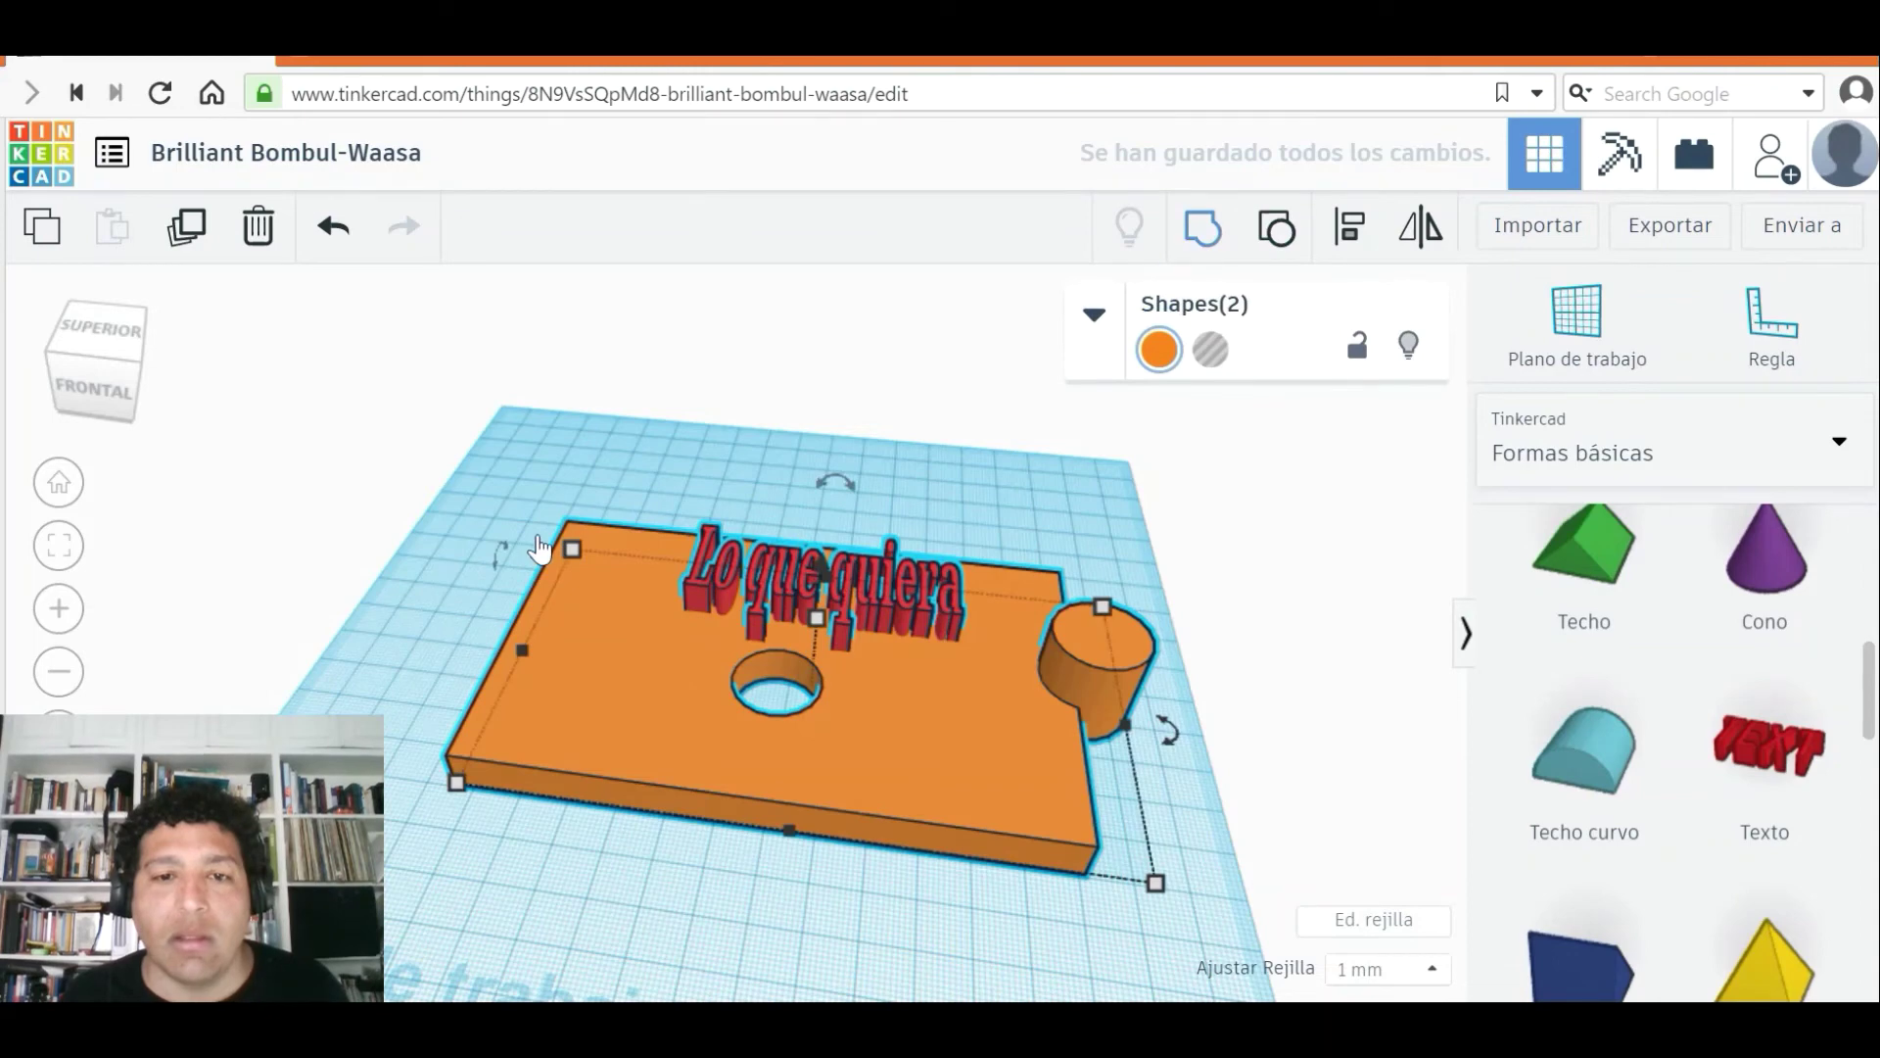
key("ctrl+g")
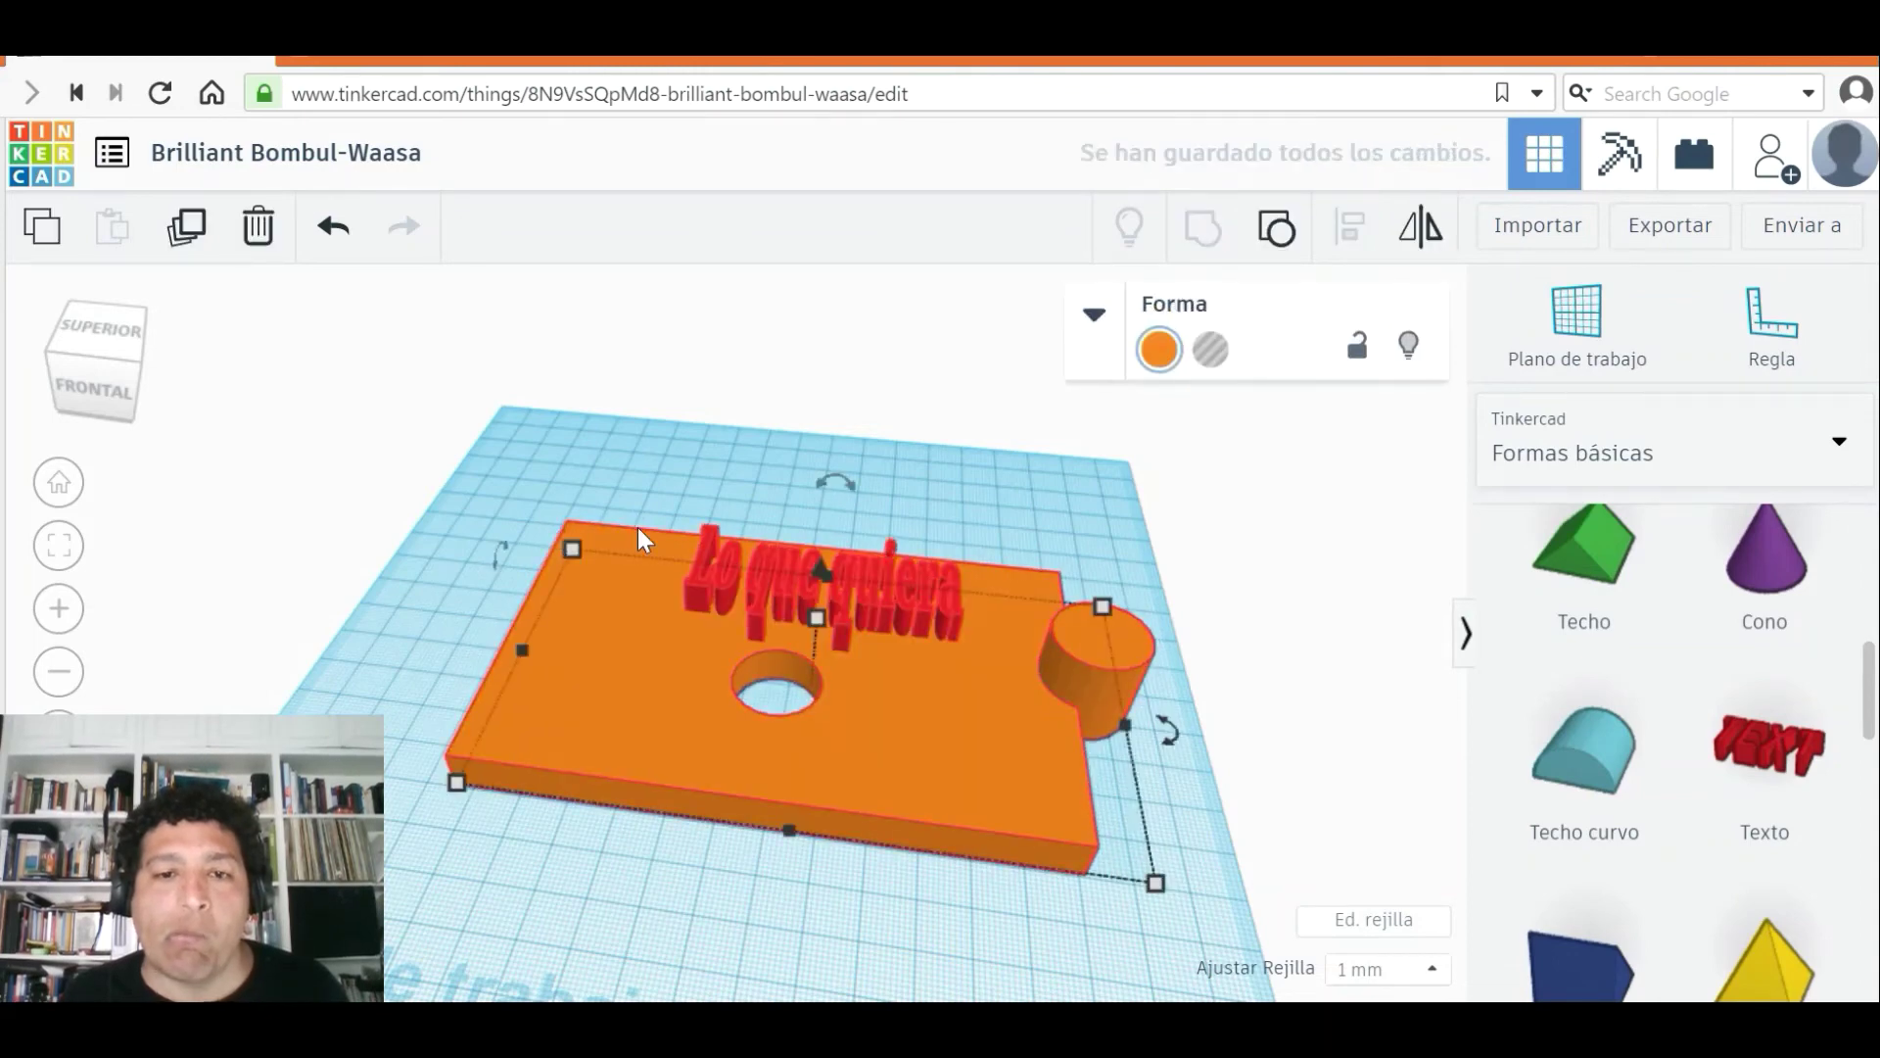
left_click(678, 491)
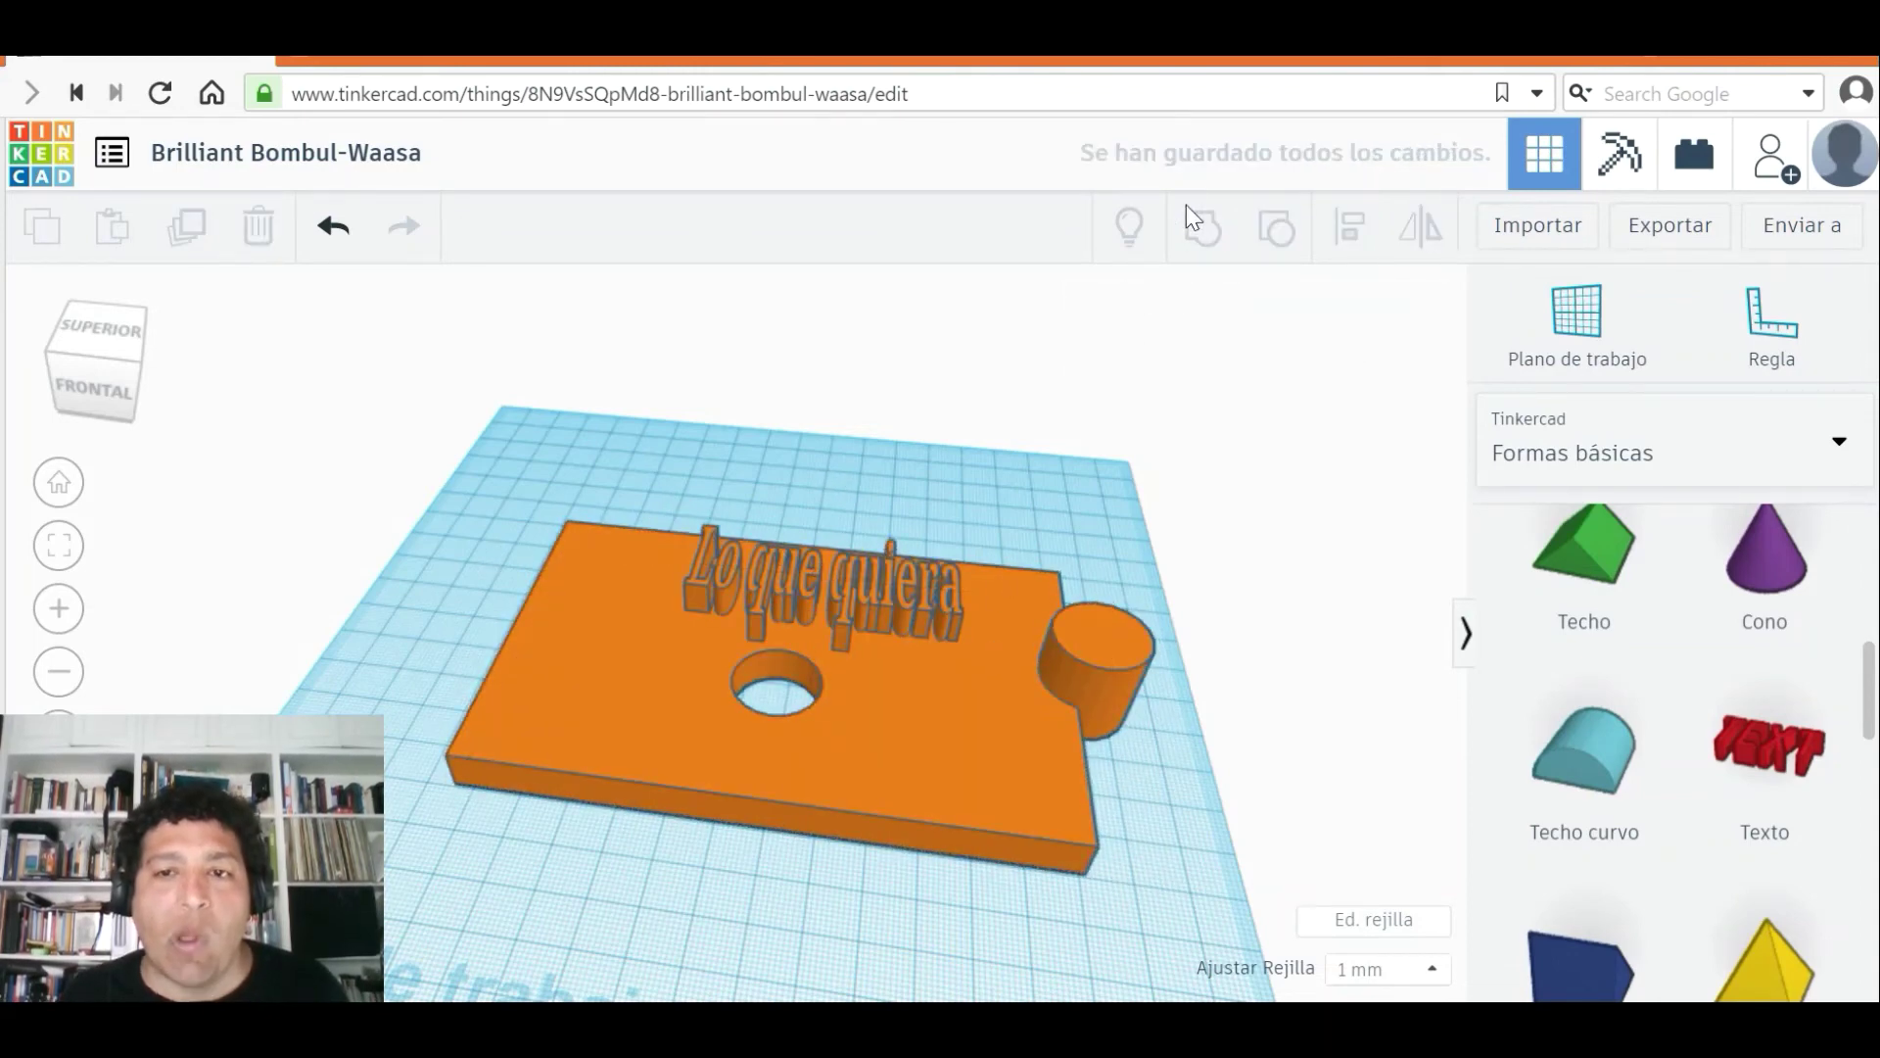
- Ungroup the piece twice to separate the text, slab, hole and edge cylinder
left_click(861, 556)
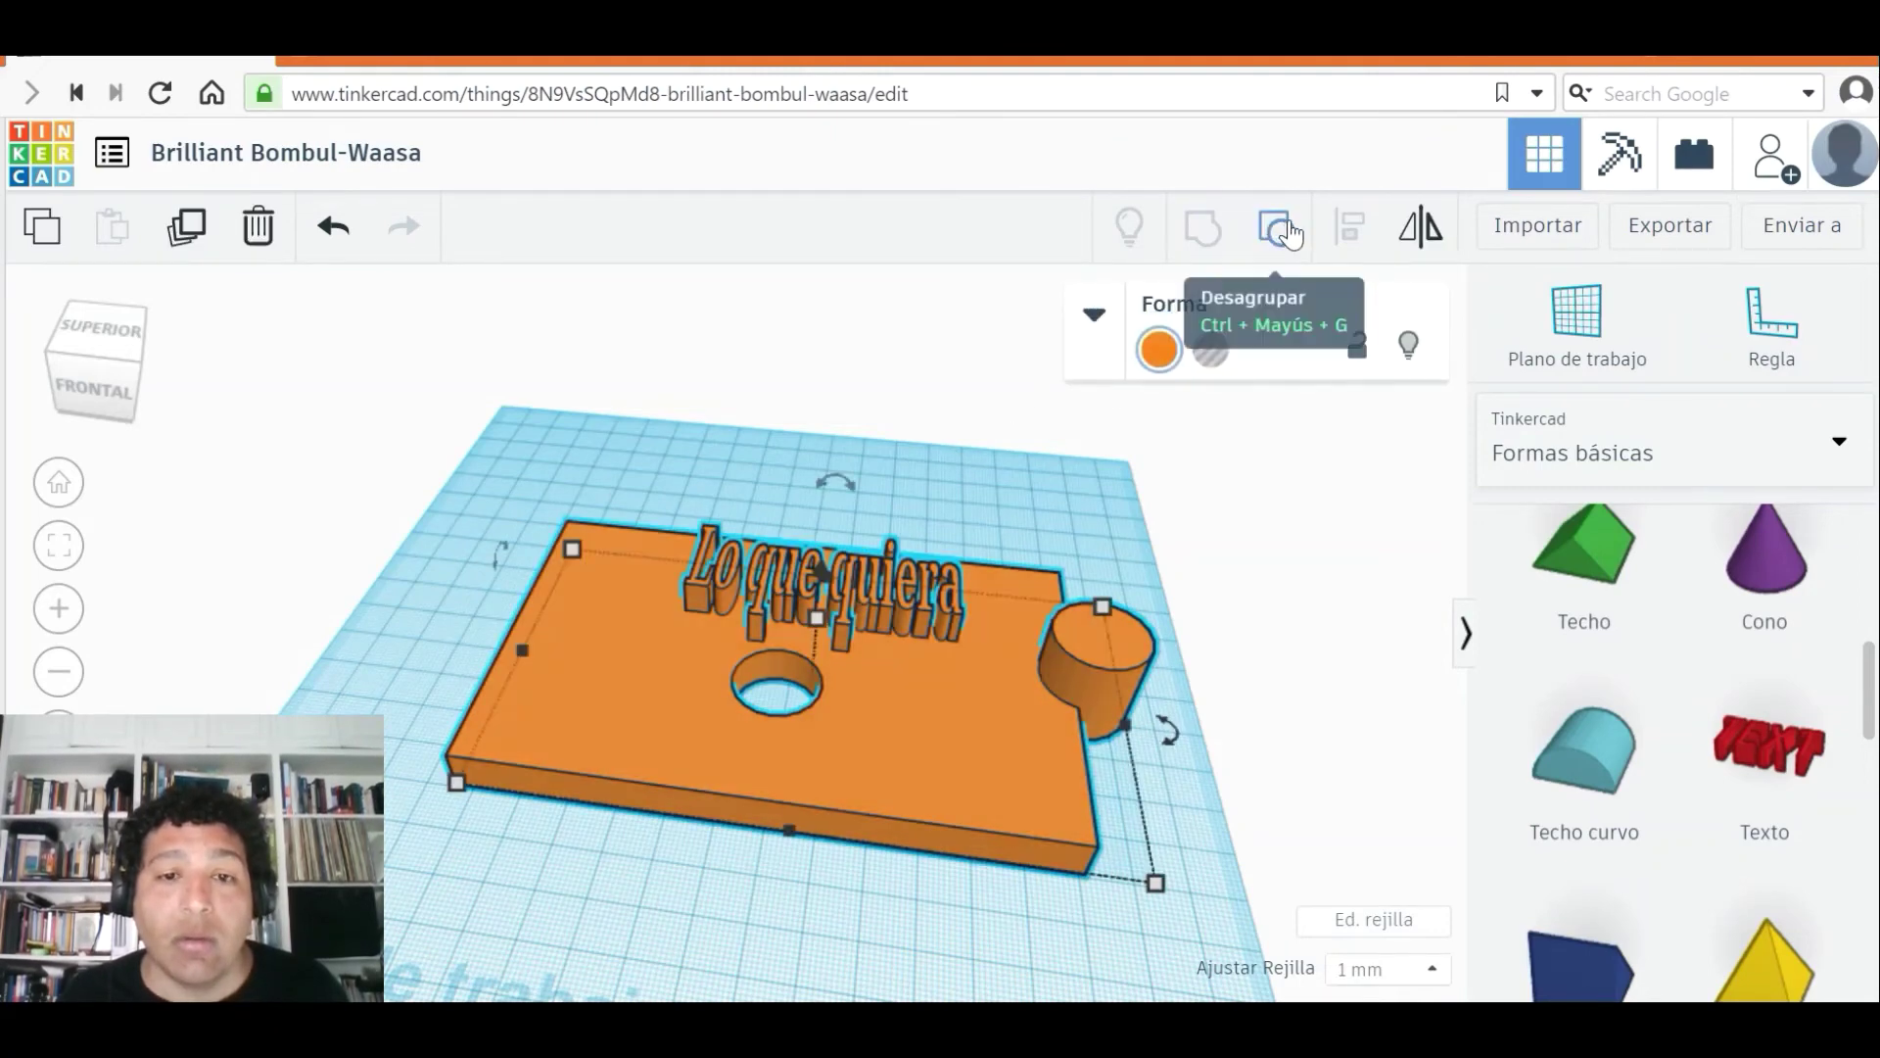
left_click(1283, 227)
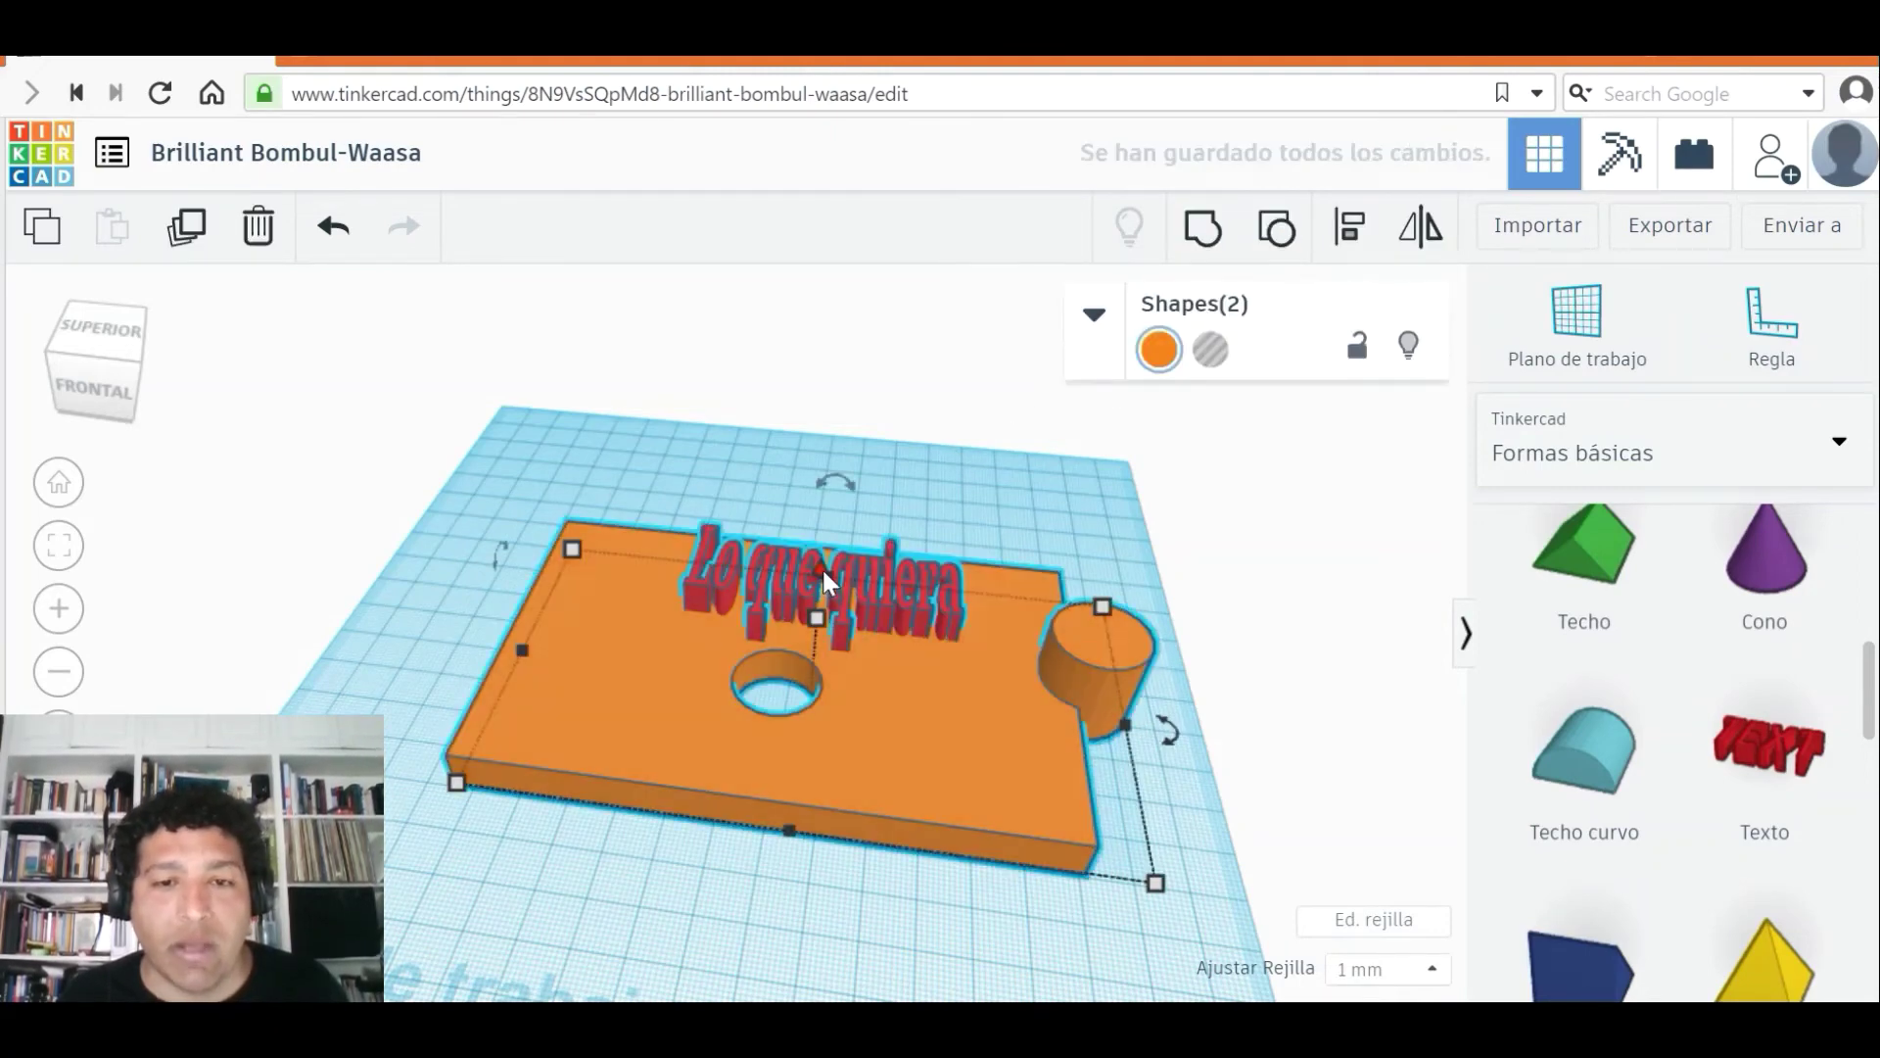
mouse_move(819, 617)
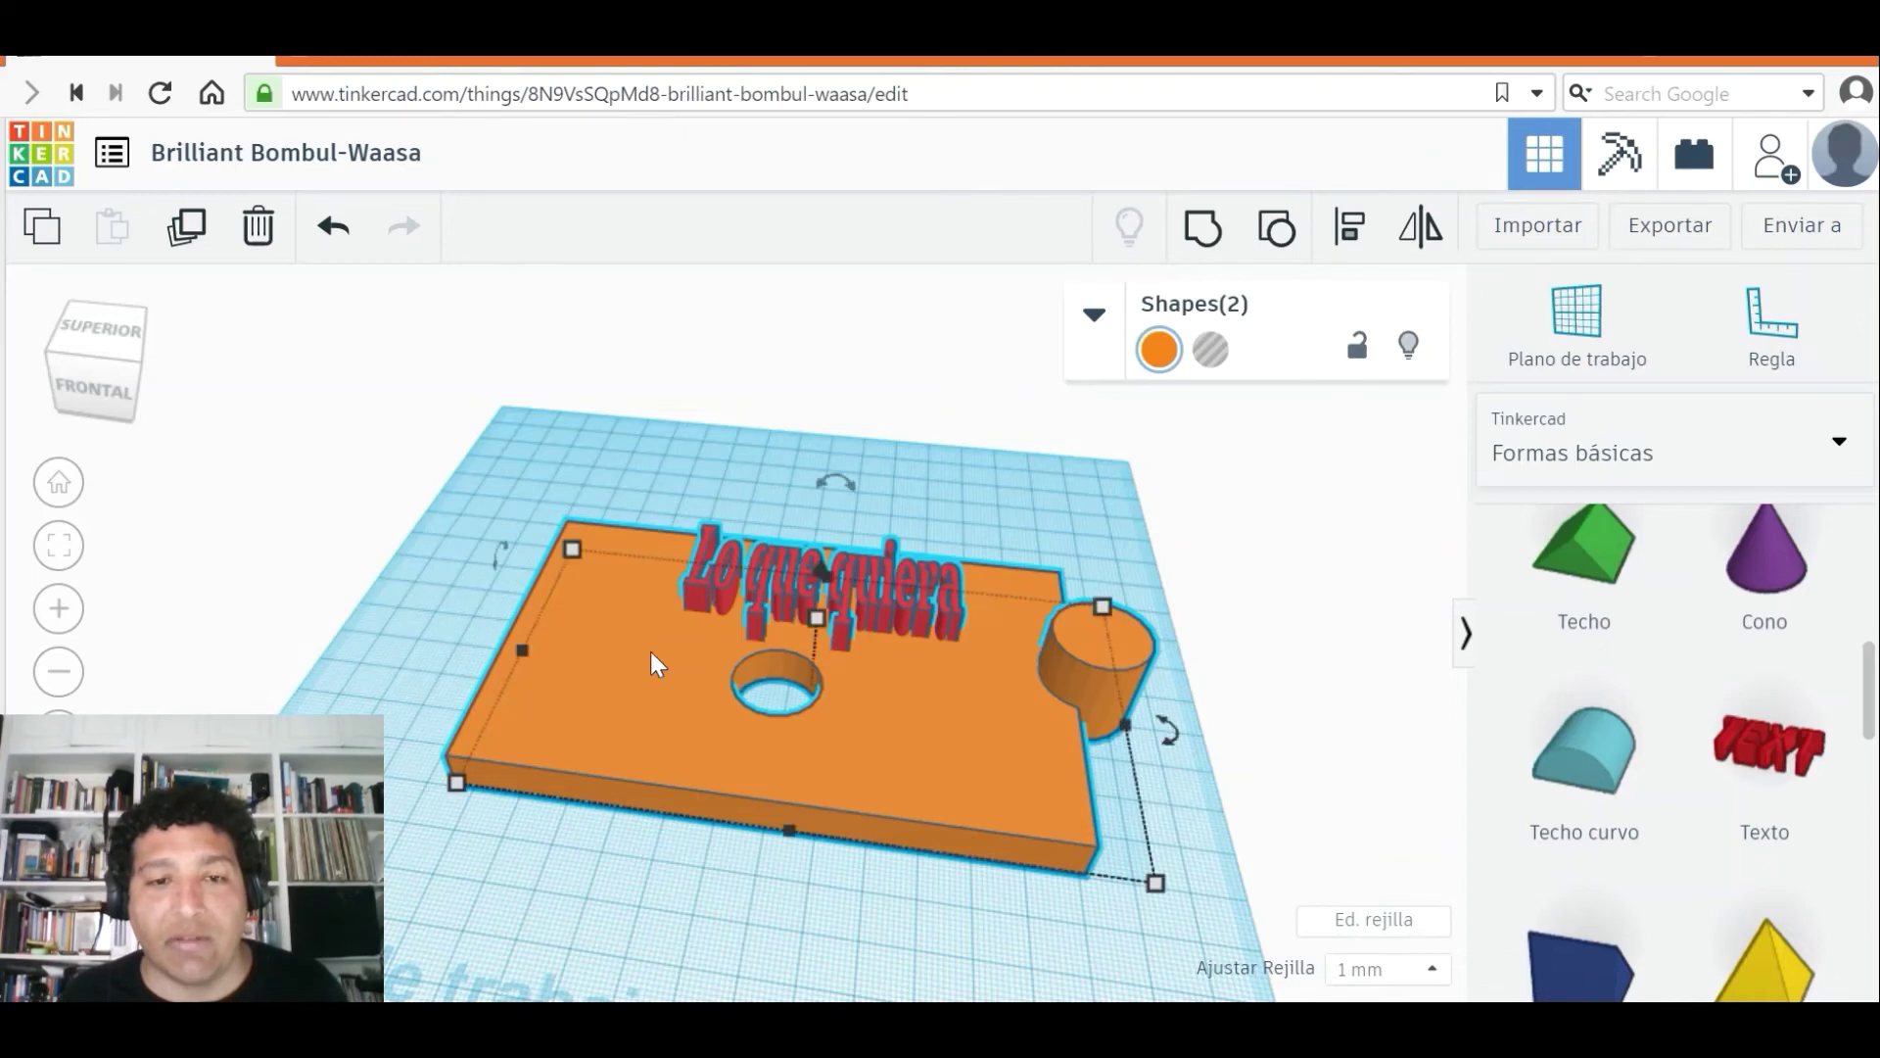
left_click(98, 338)
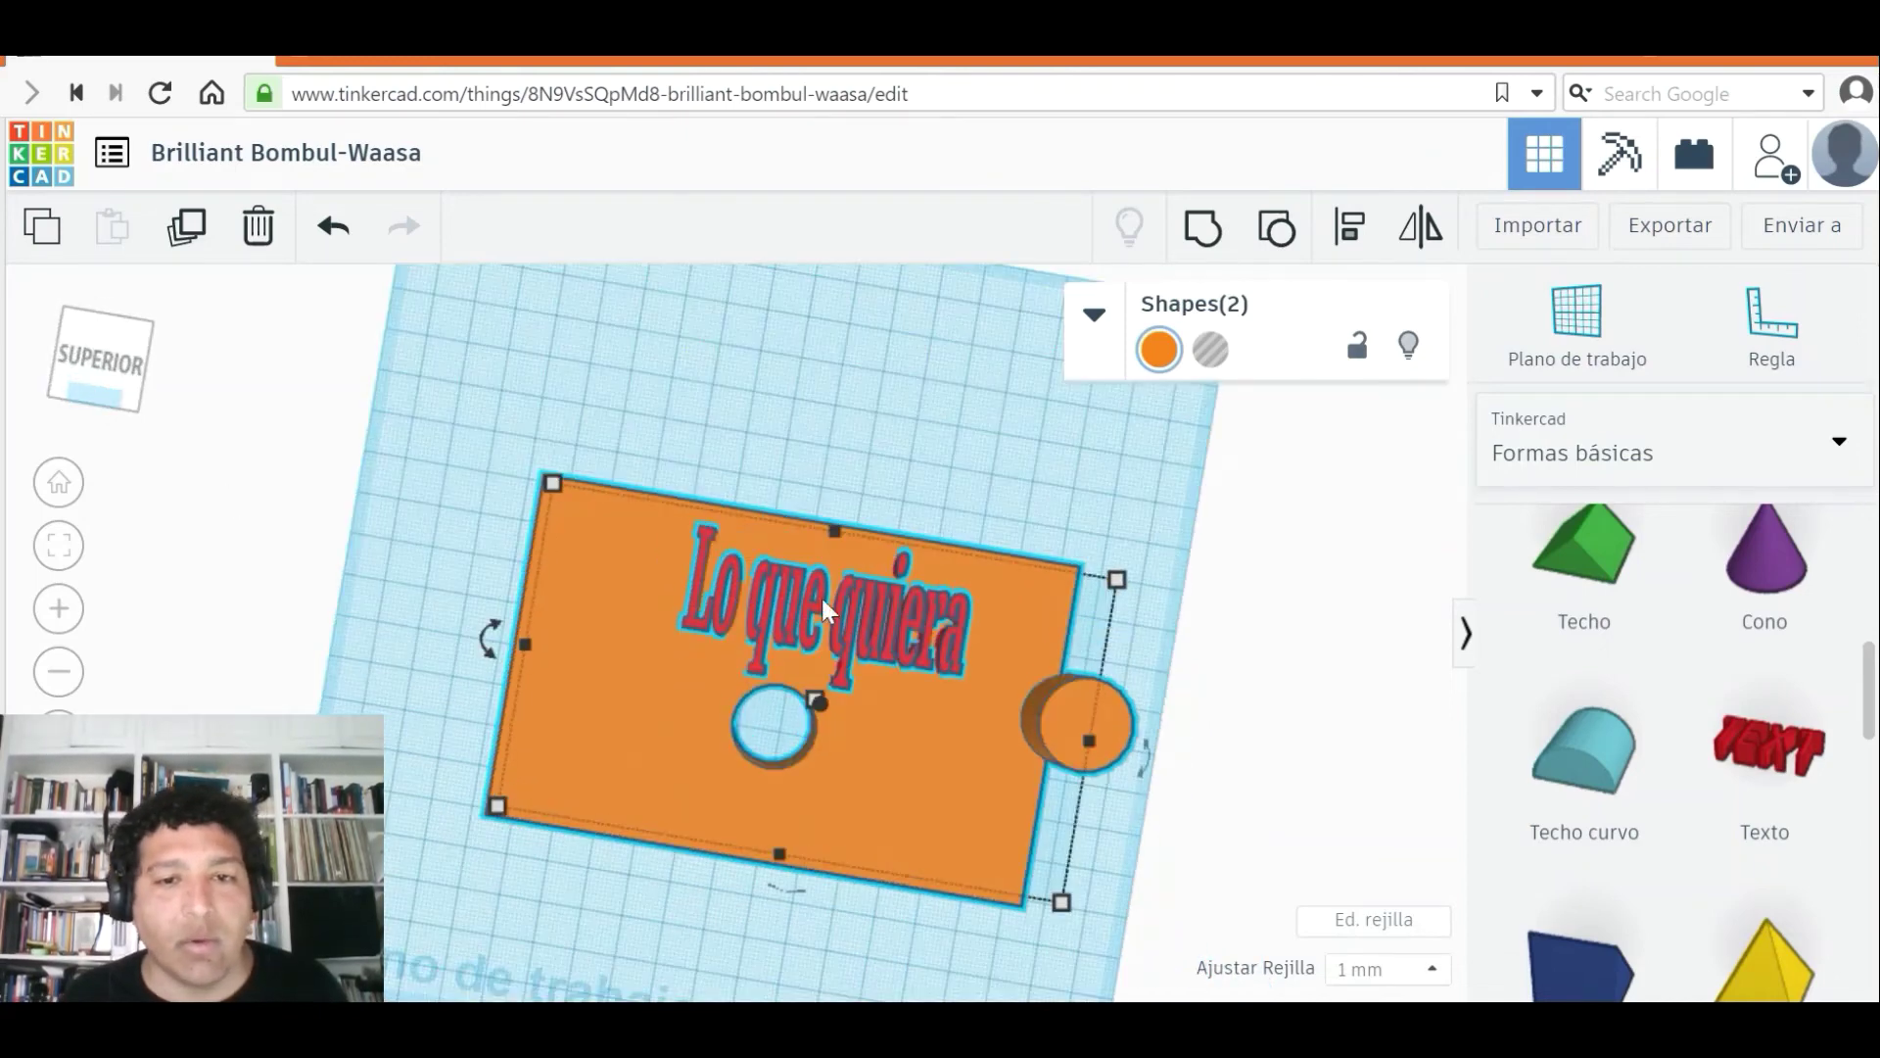
key("ctrl+g")
left_click(761, 613)
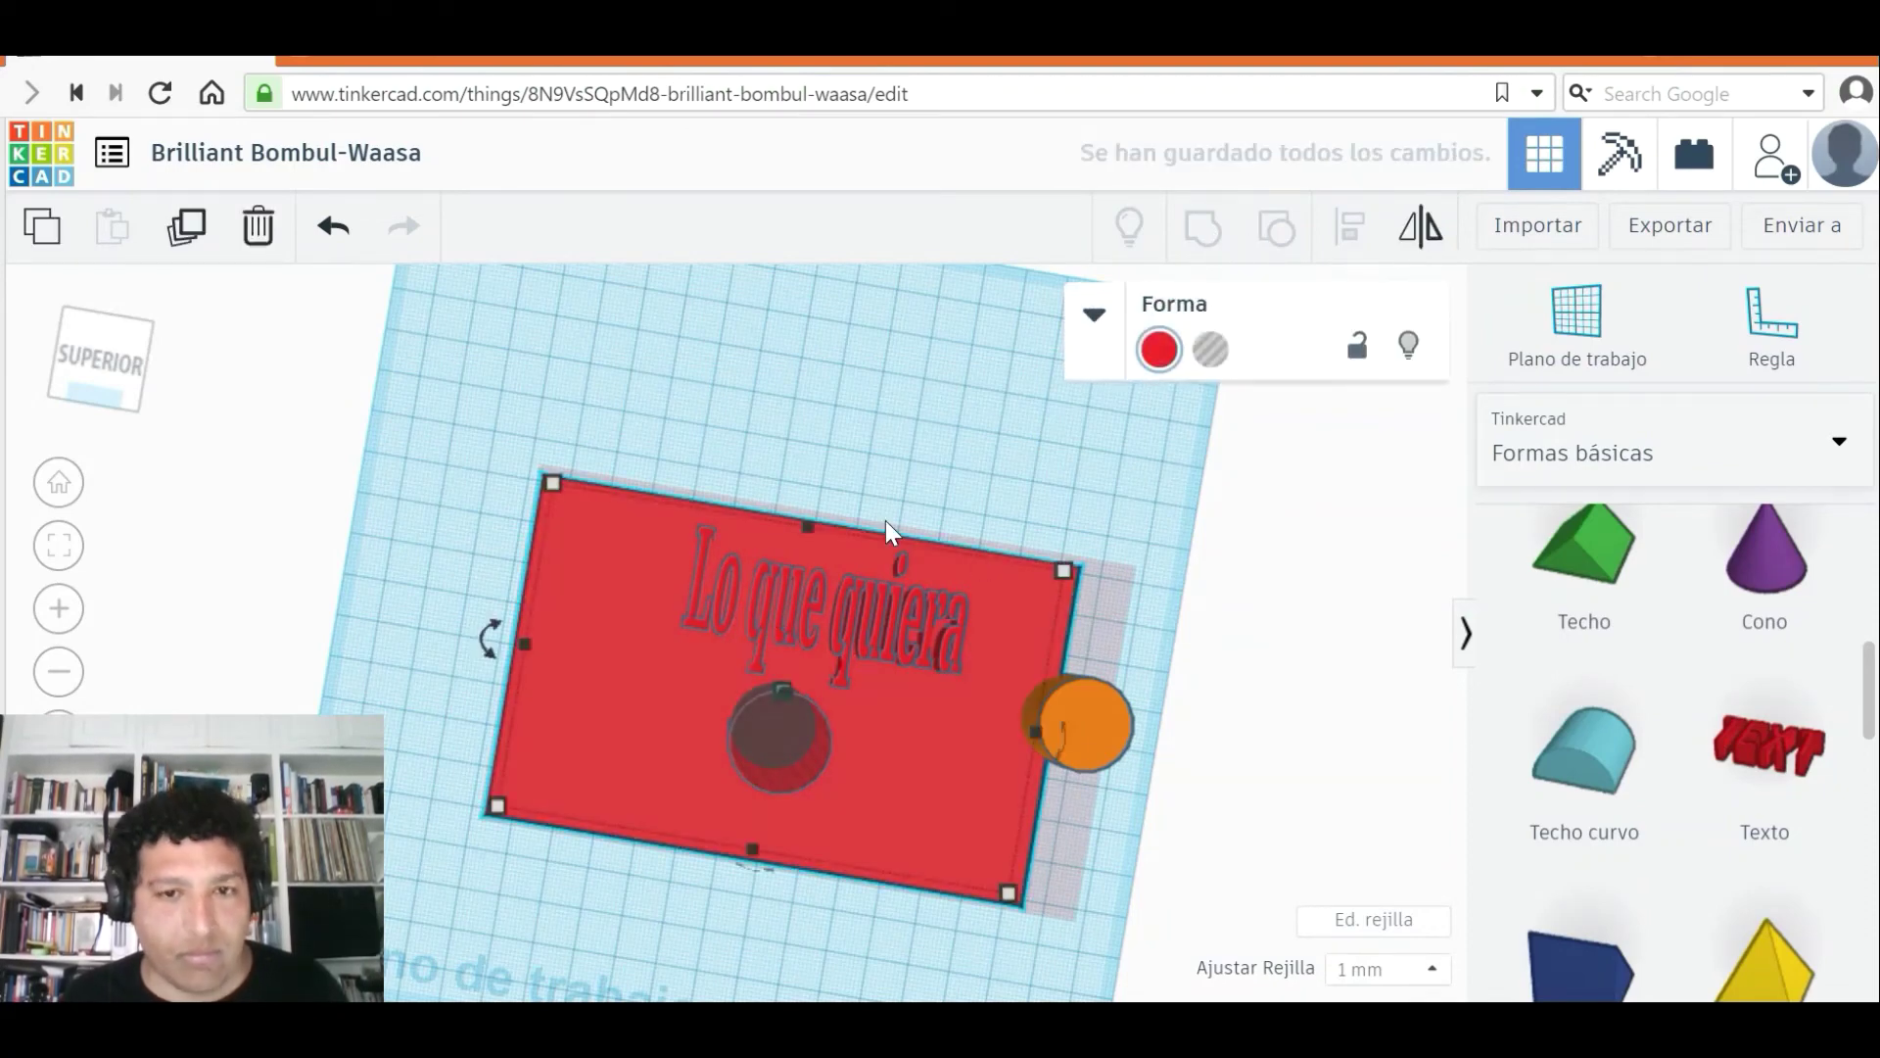
- Move the text 4 mm and 18 mm toward the slab's rear edge and shift the red slab back beneath it
left_click_drag(915, 621, 869, 565)
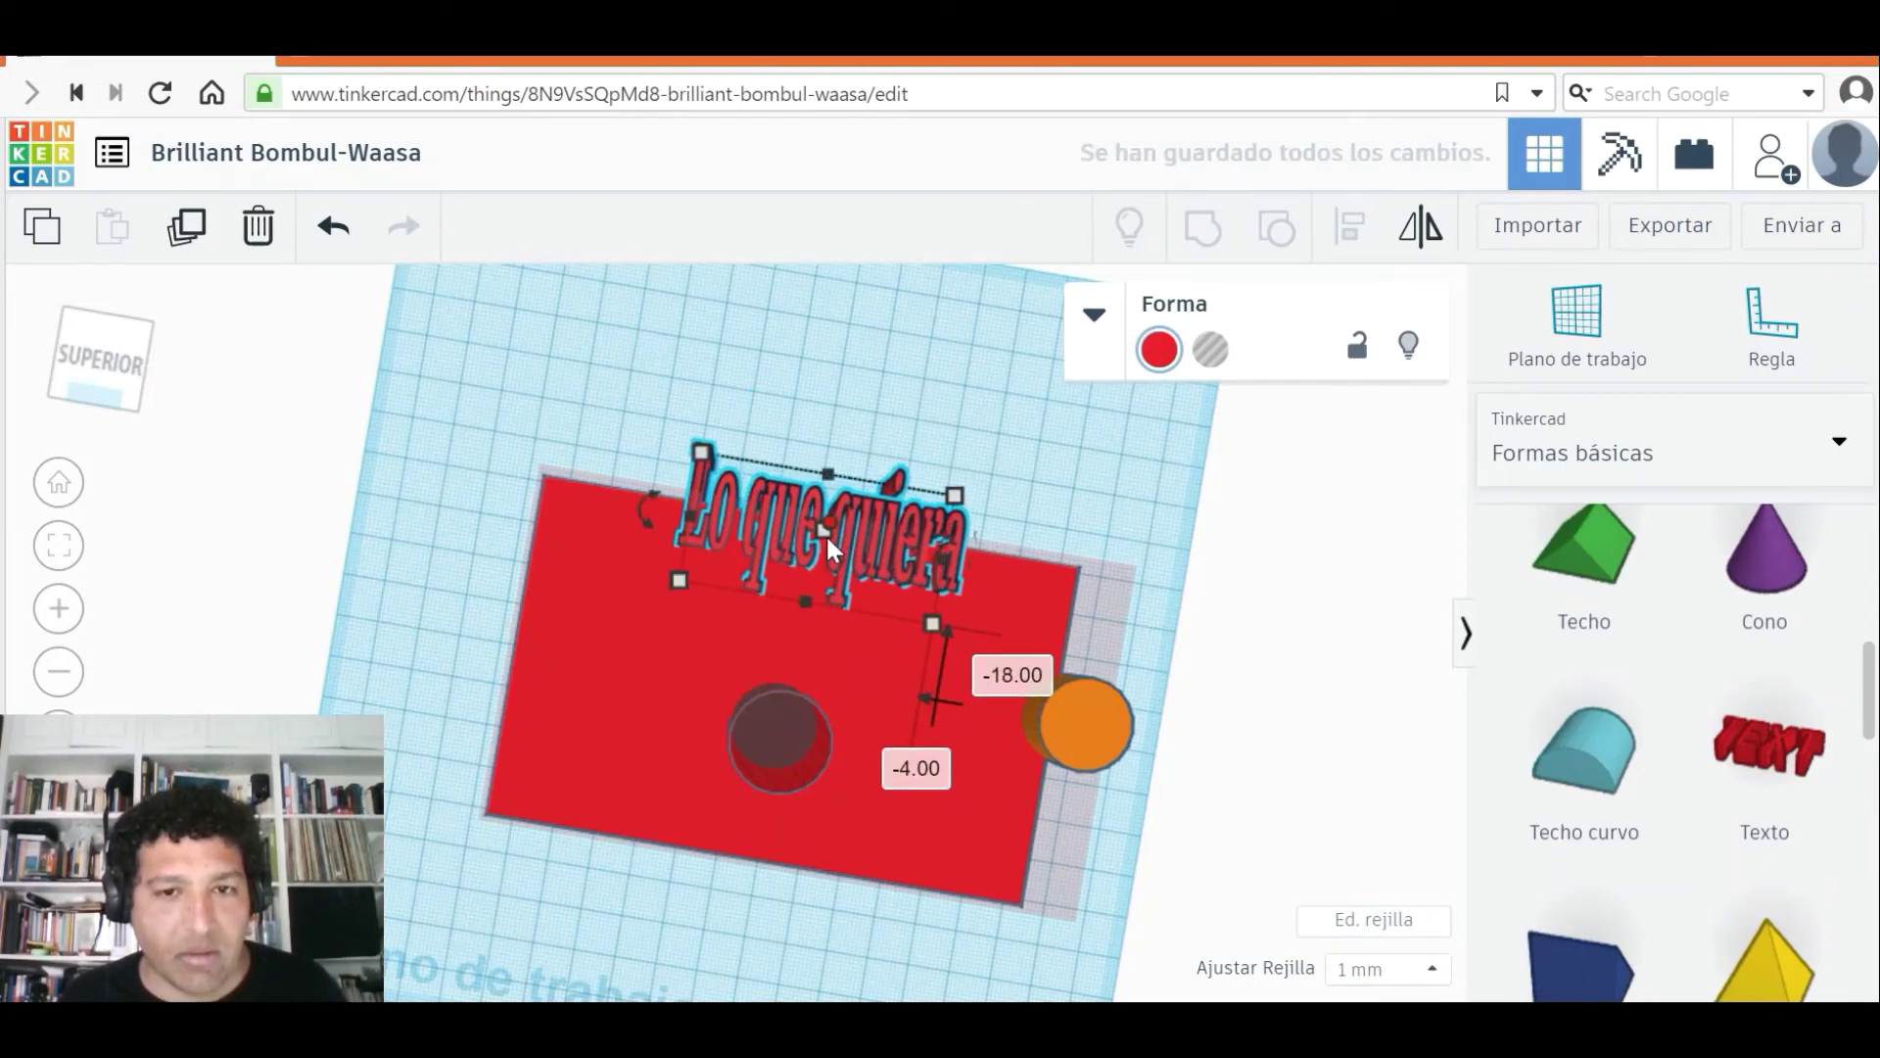
mouse_move(831, 546)
left_mouse_down()
mouse_move(844, 537)
mouse_move(825, 542)
left_mouse_up()
left_click(130, 391)
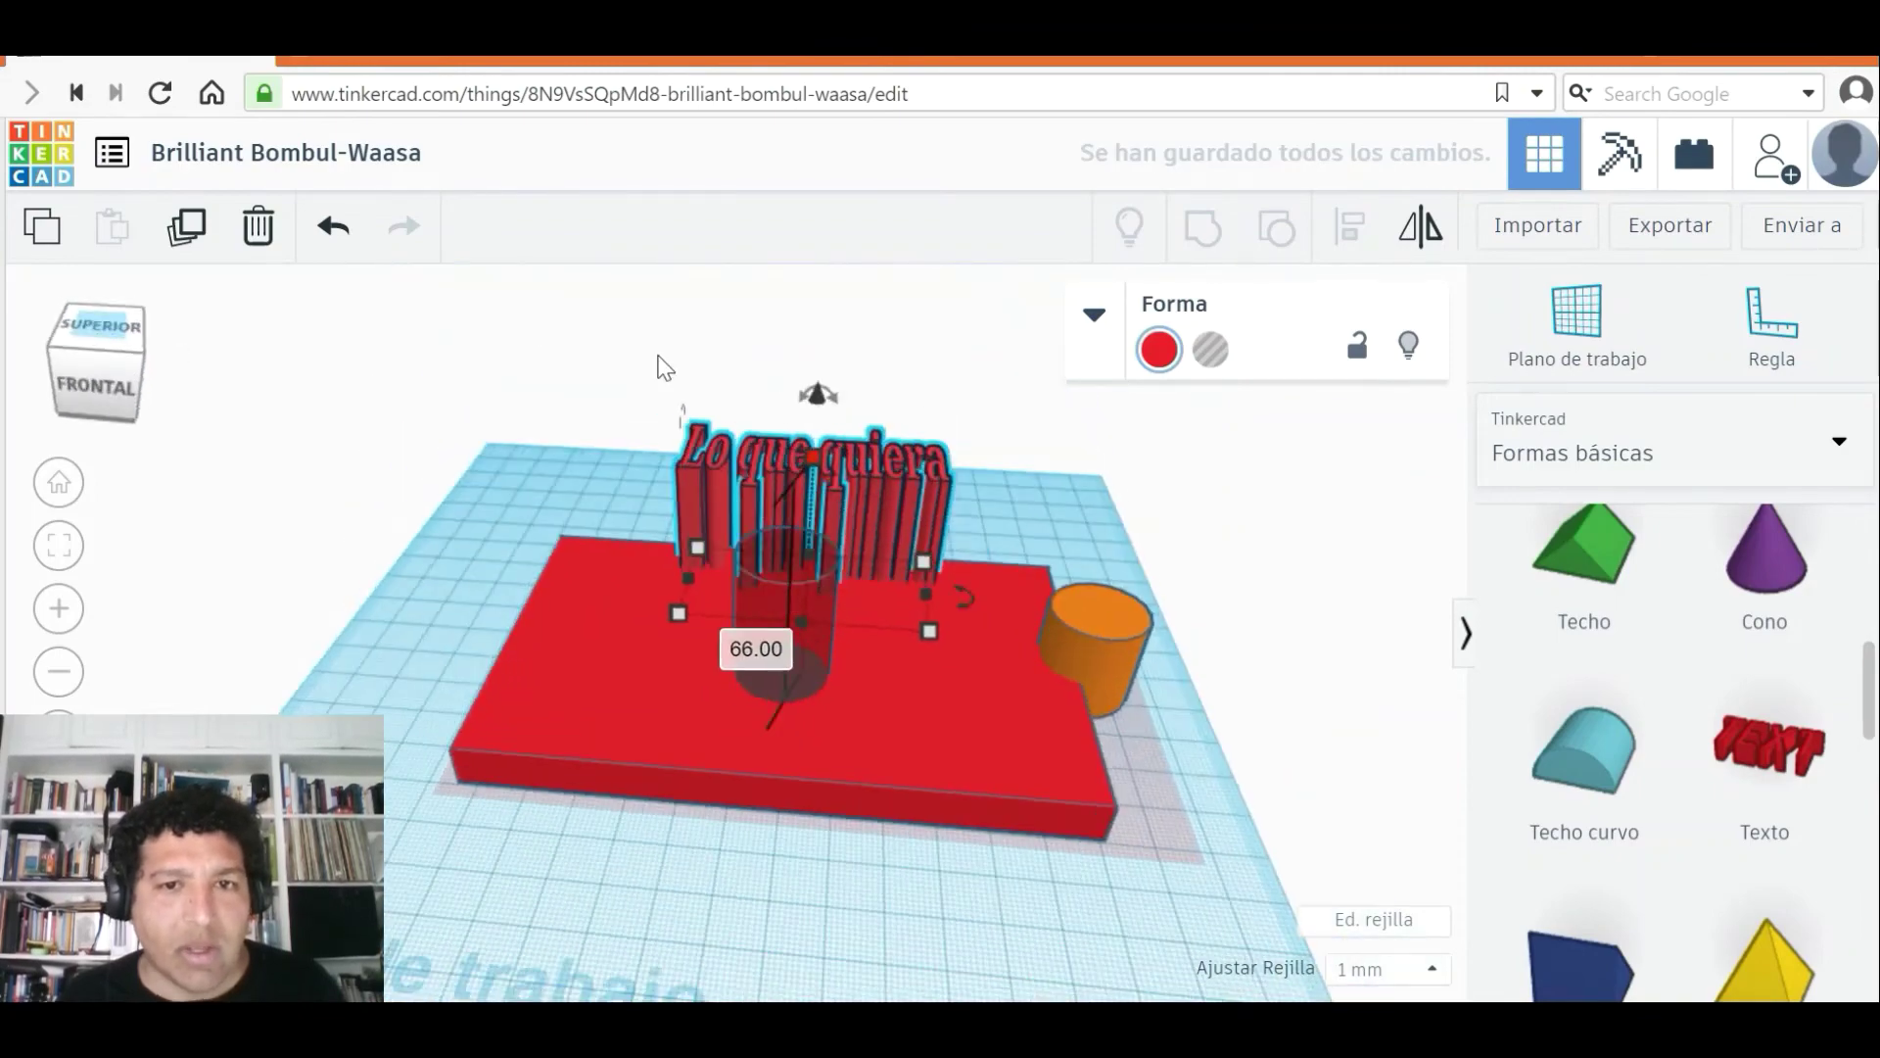
left_click_drag(811, 407, 788, 490)
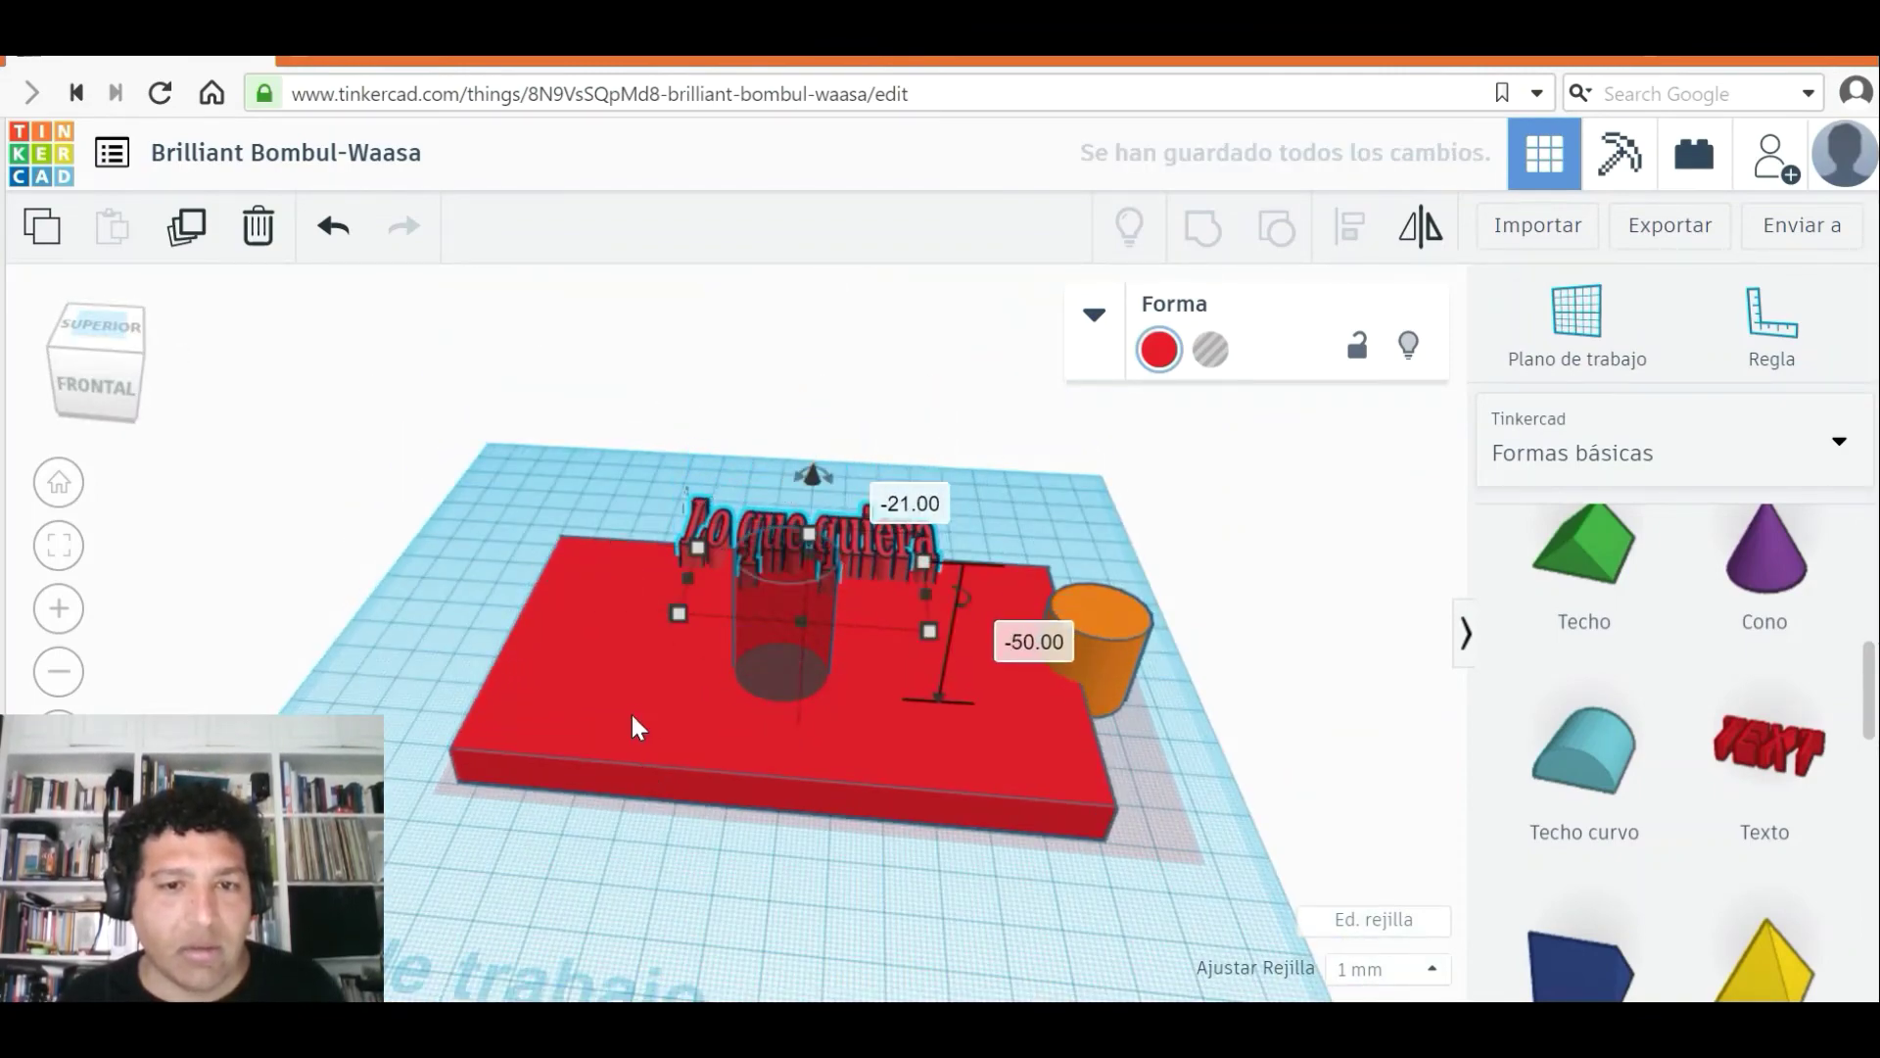
left_click(658, 689)
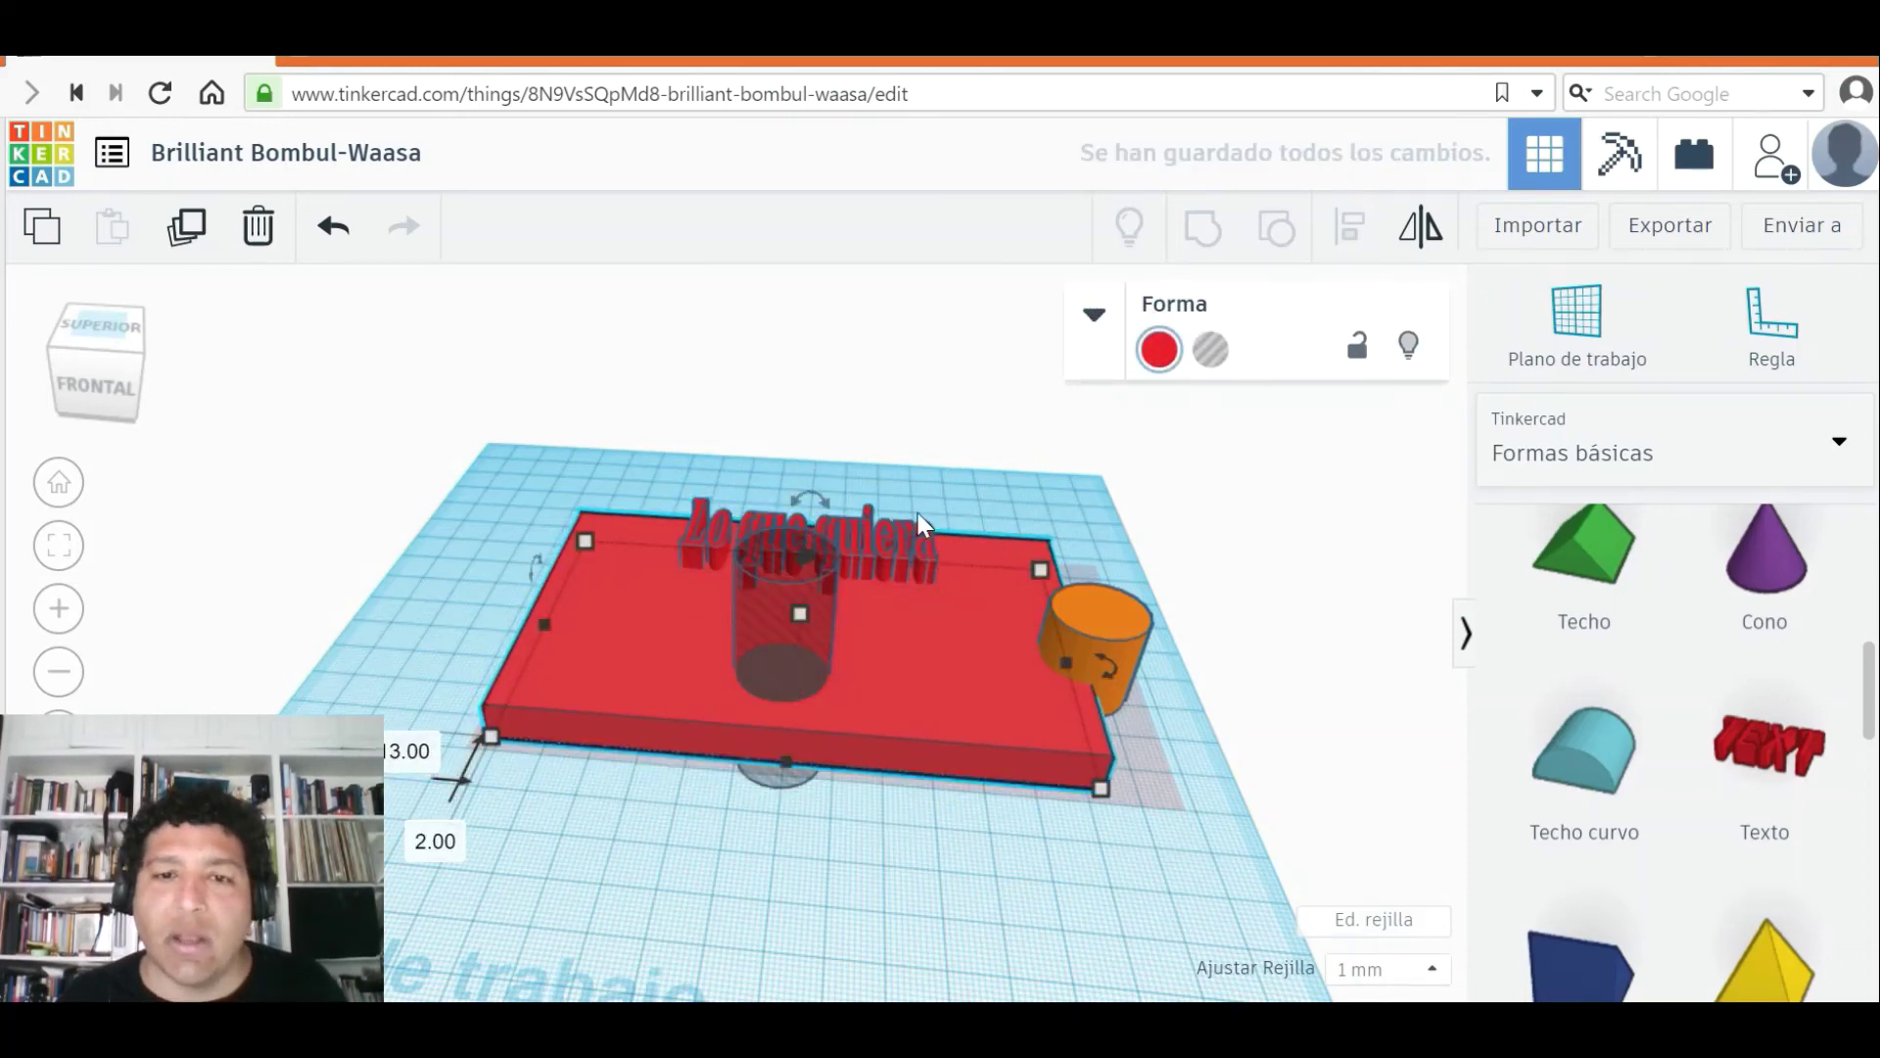
- Turn the text into a hole and group it with the slab, cylinder hole and edge cylinder to cut out the letters
left_click(899, 538)
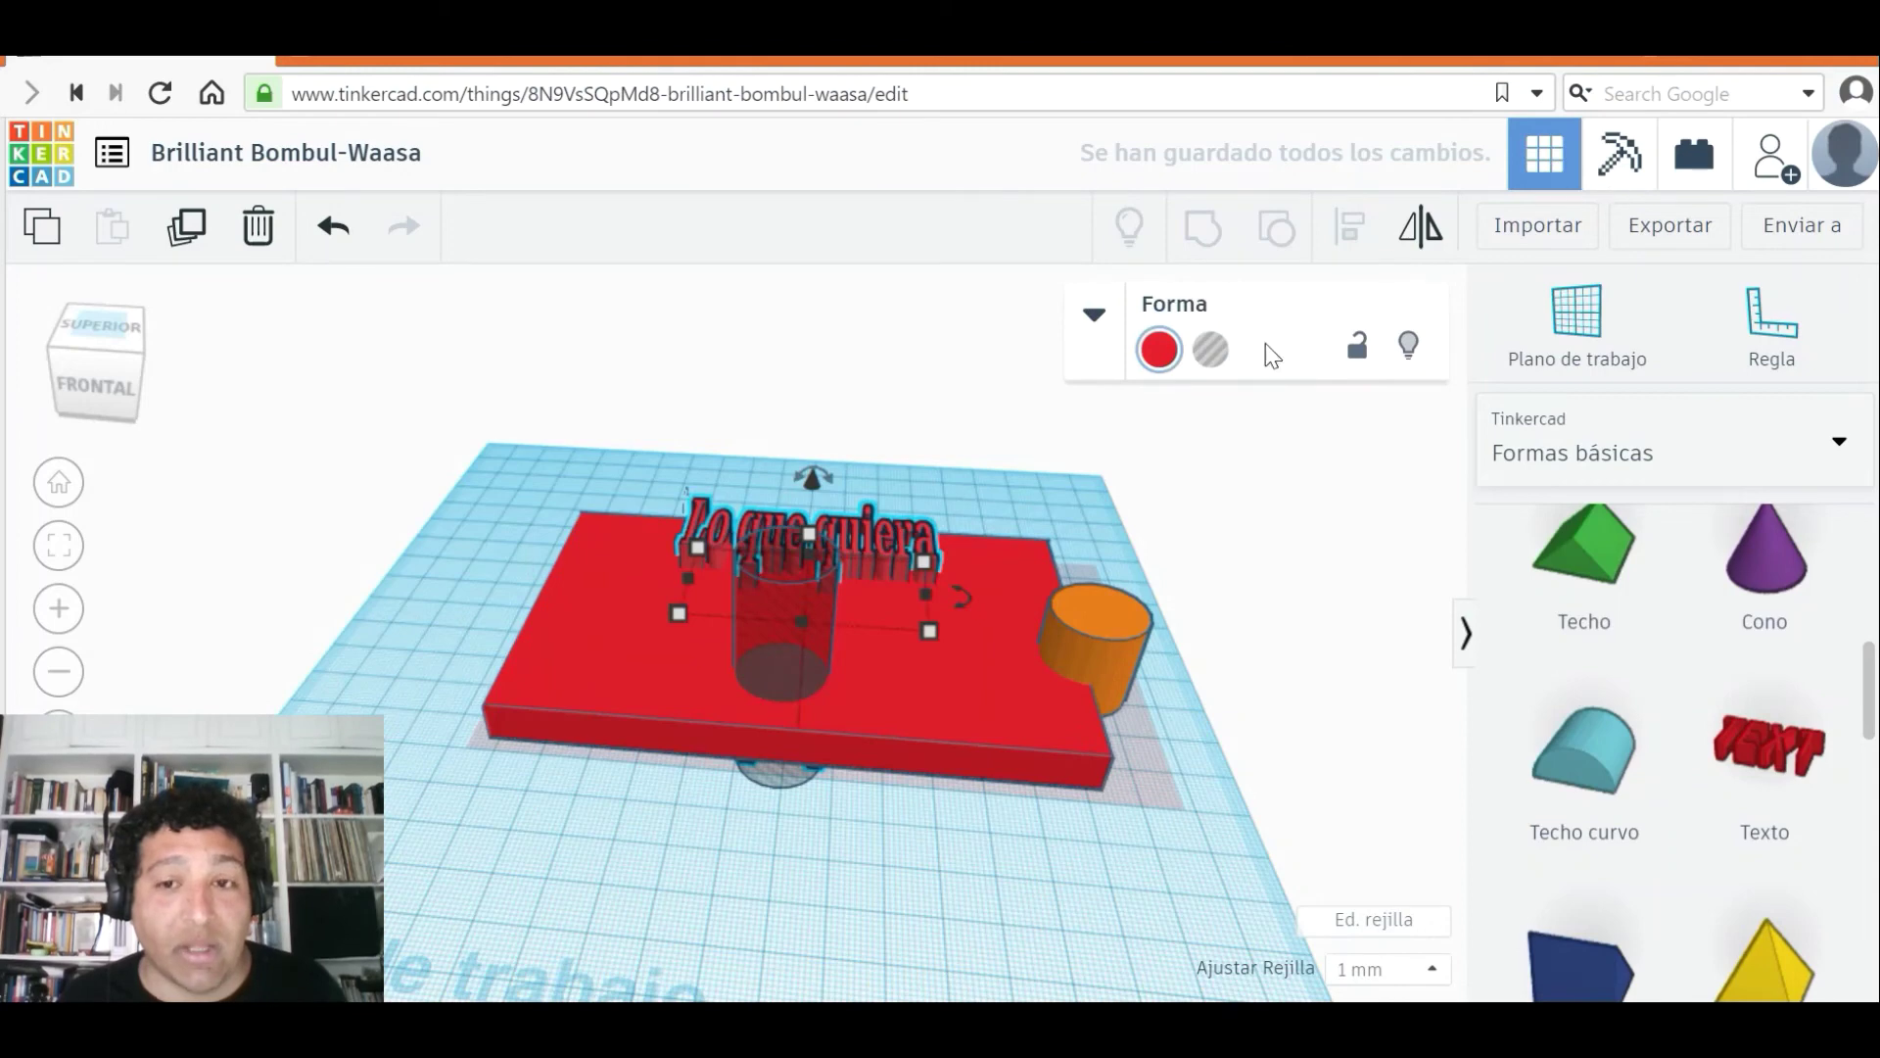
left_click(1215, 351)
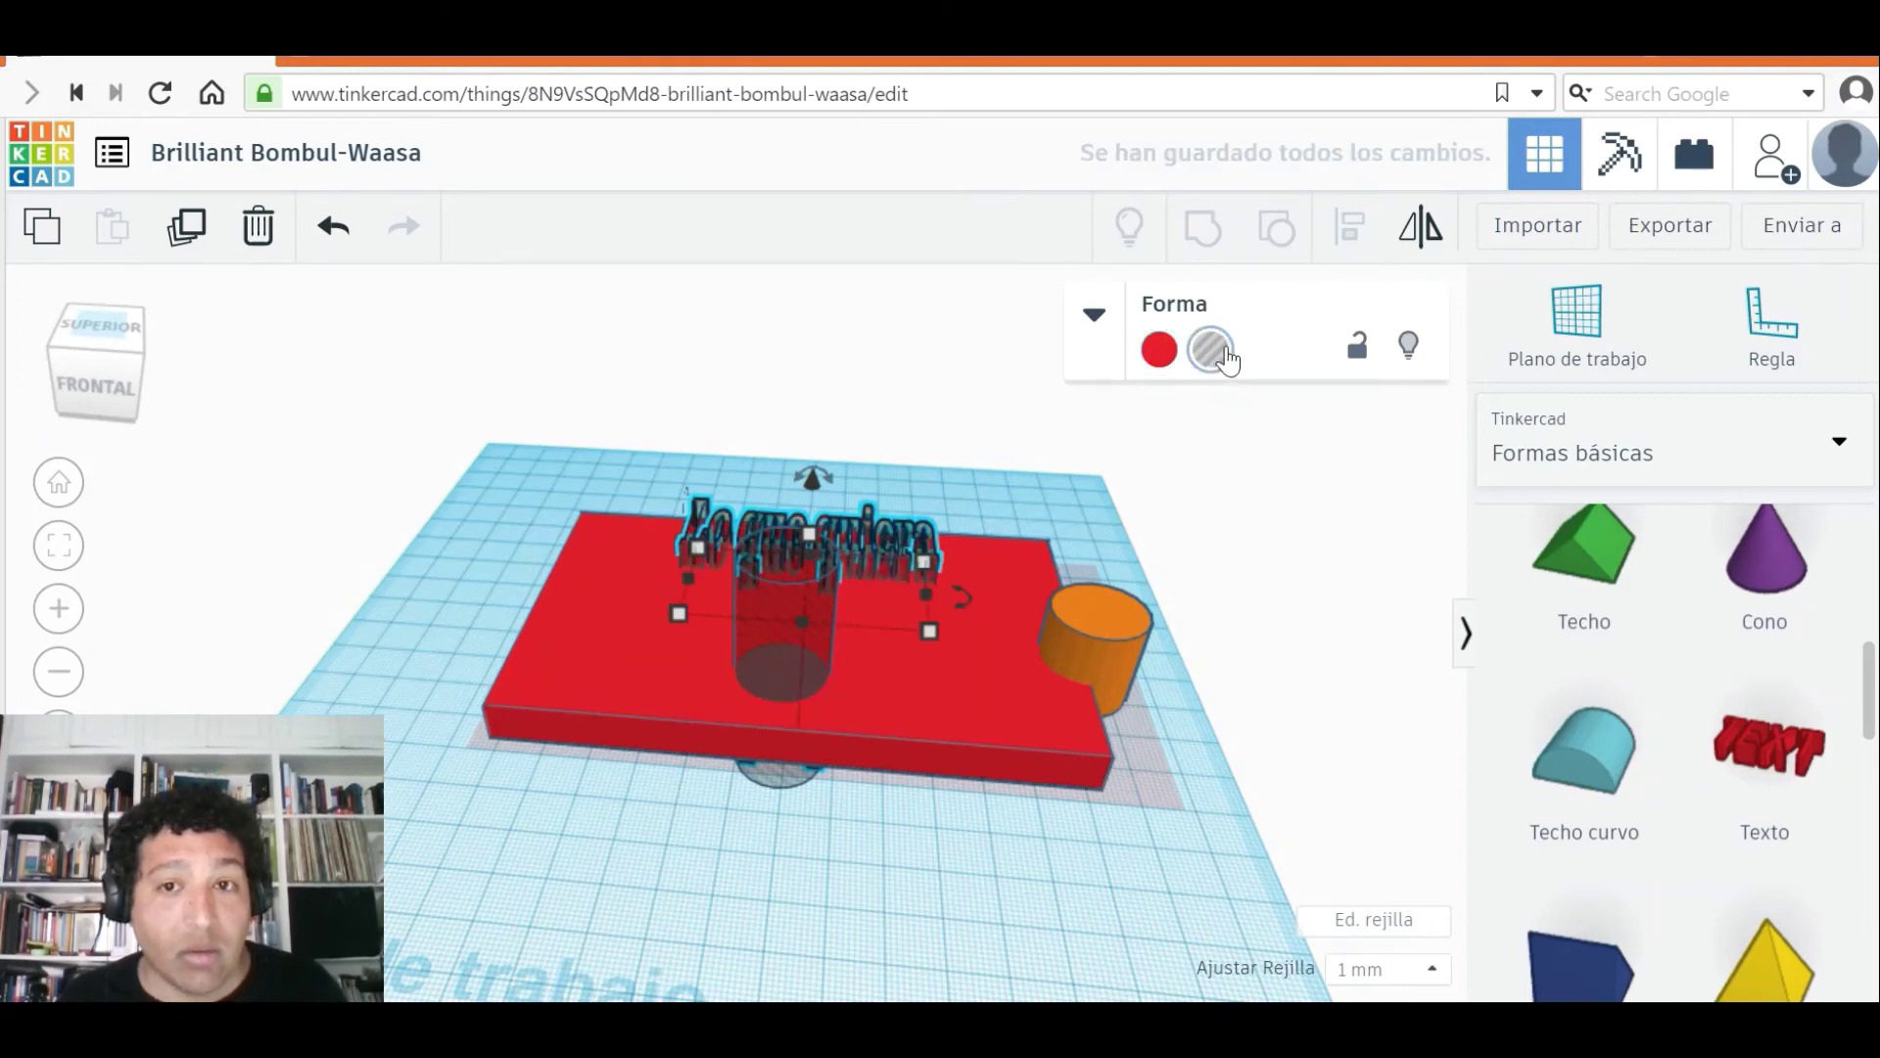
left_click_drag(590, 480, 1136, 811)
left_click(1203, 228)
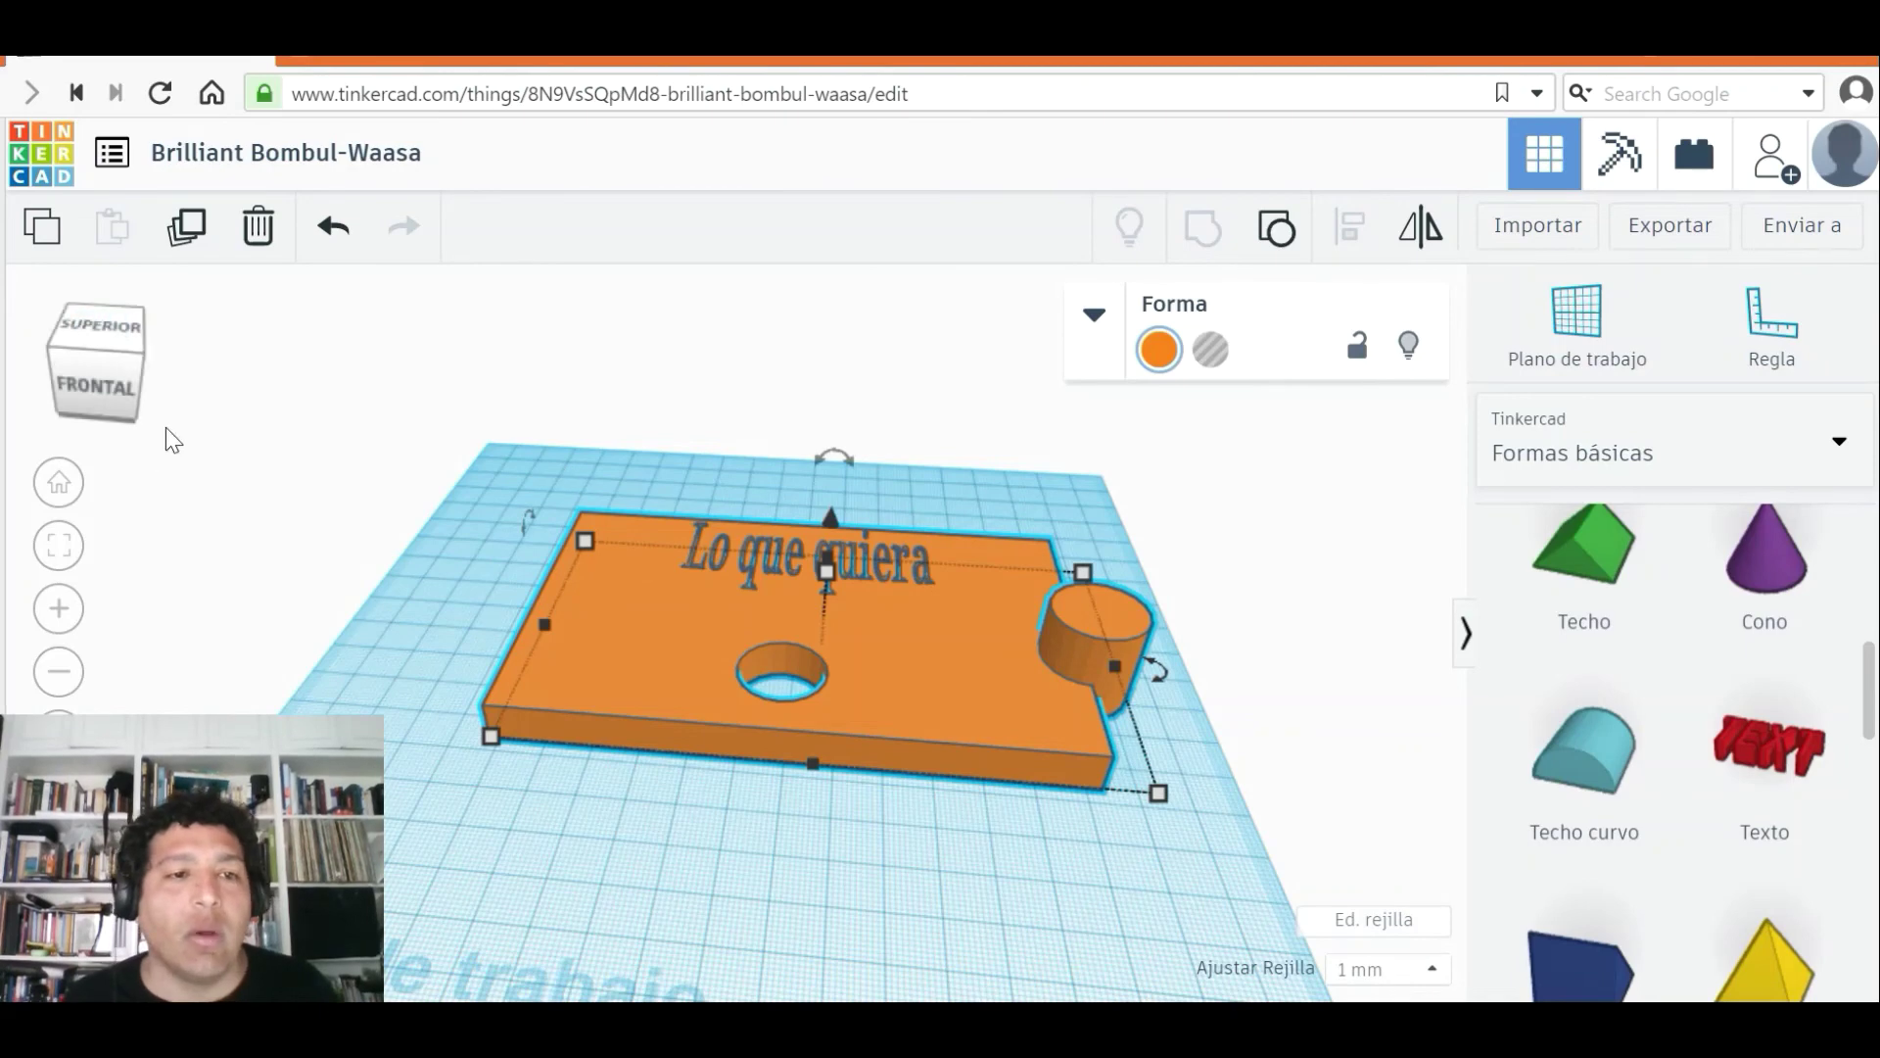
left_click(101, 331)
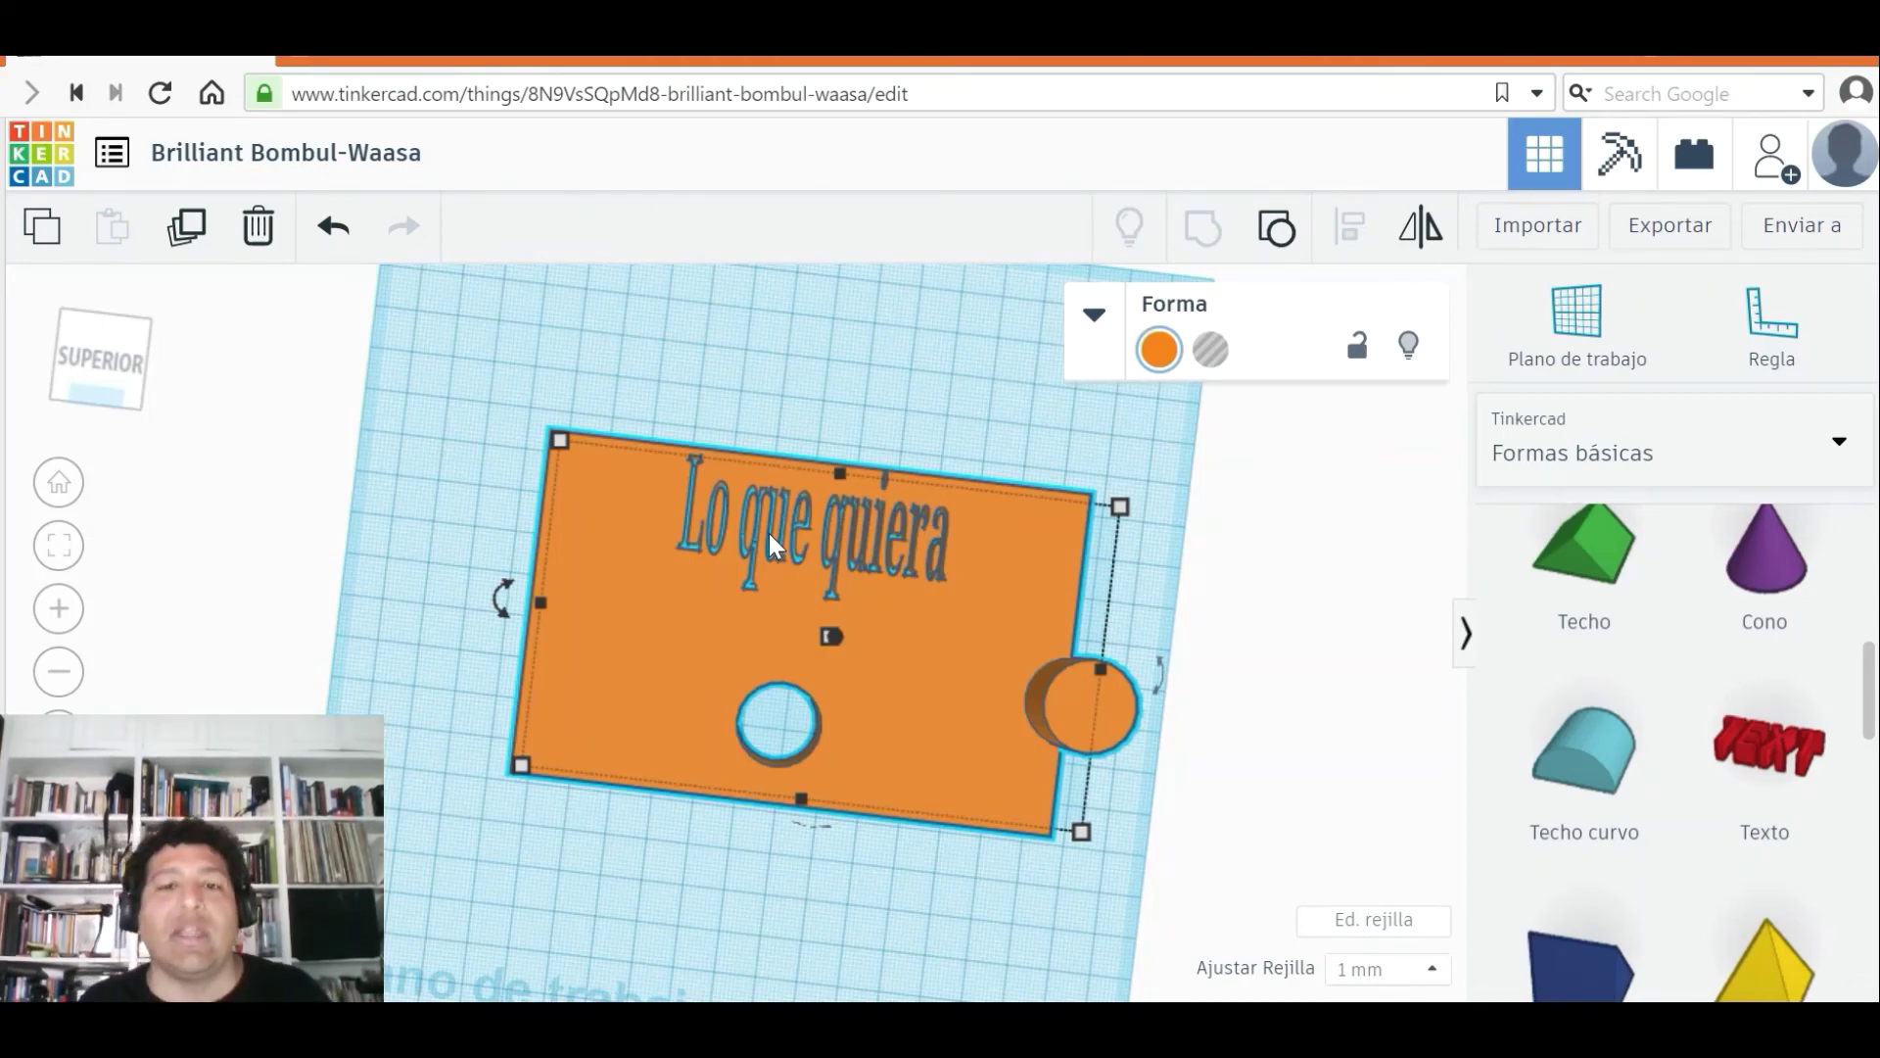
- Place a solid red cube from the basic shapes on the workplane in front of the orange slab
right_click_drag(195, 390, 686, 704)
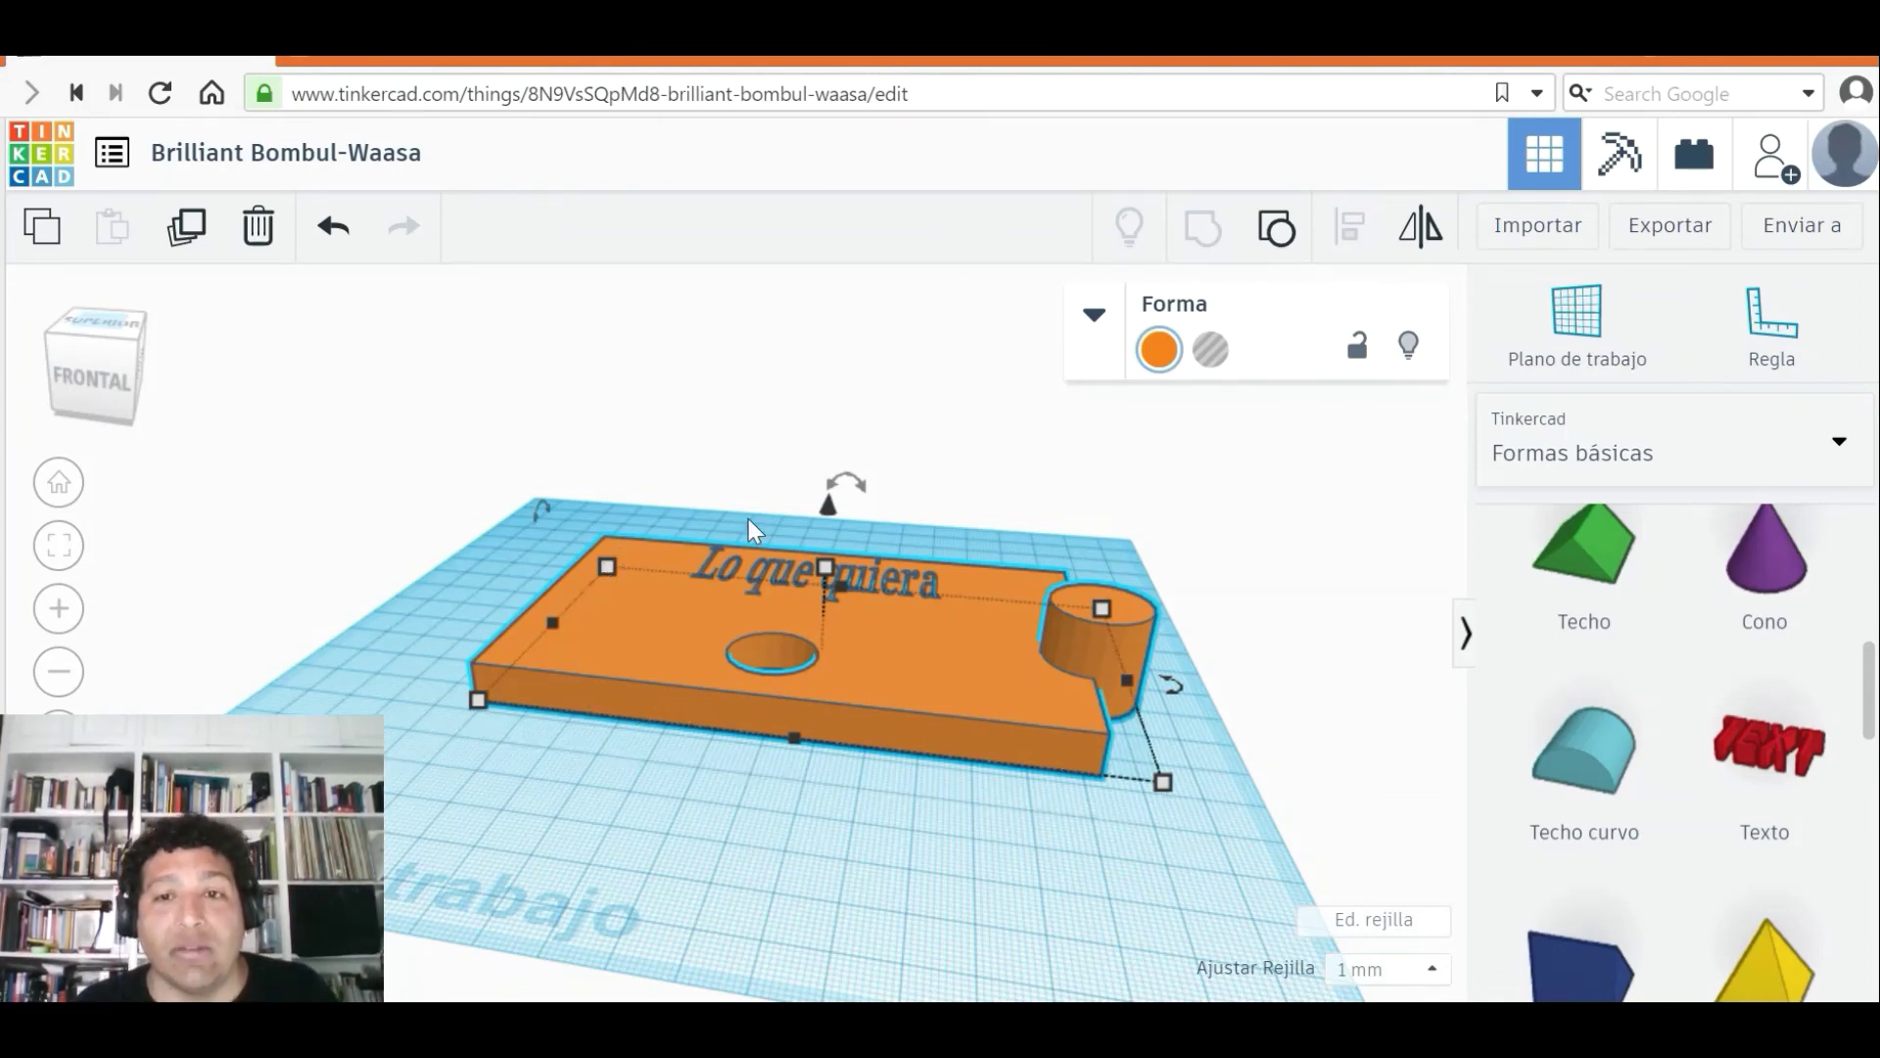
left_click(1094, 313)
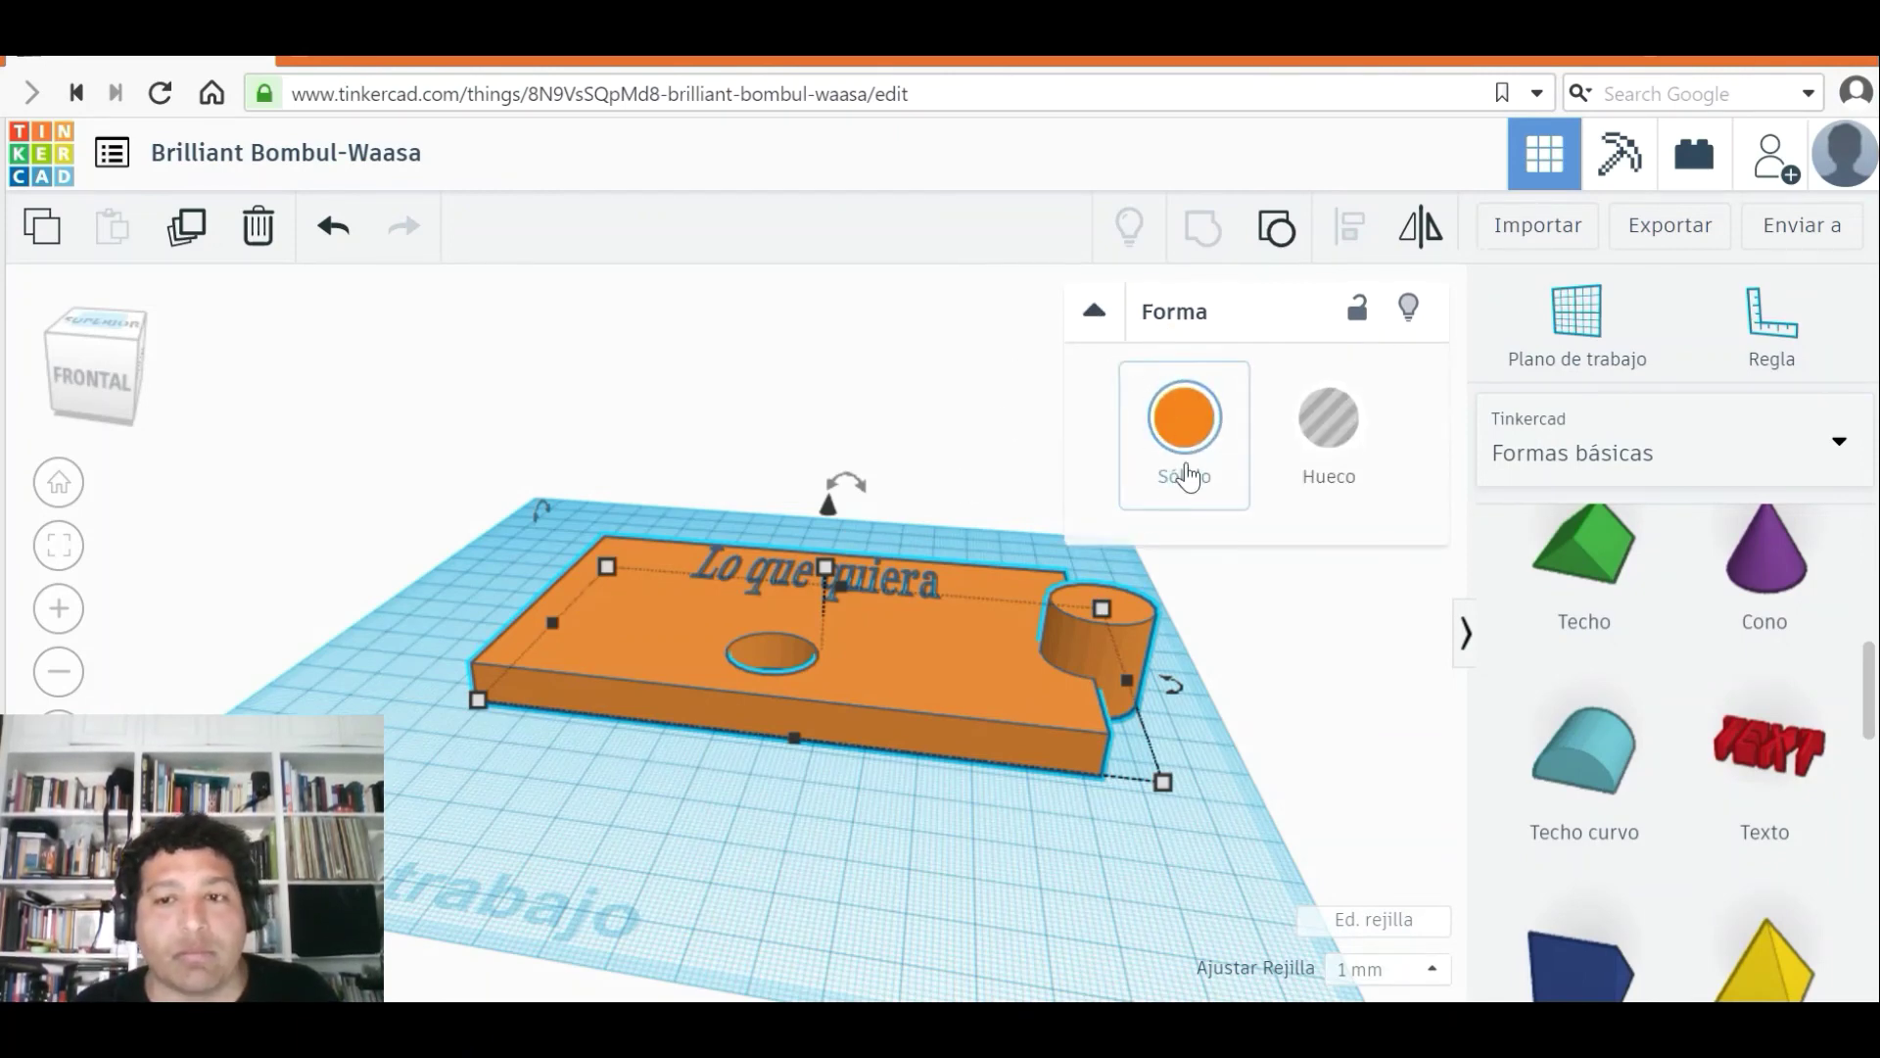
scroll(1629, 791, "down", 6)
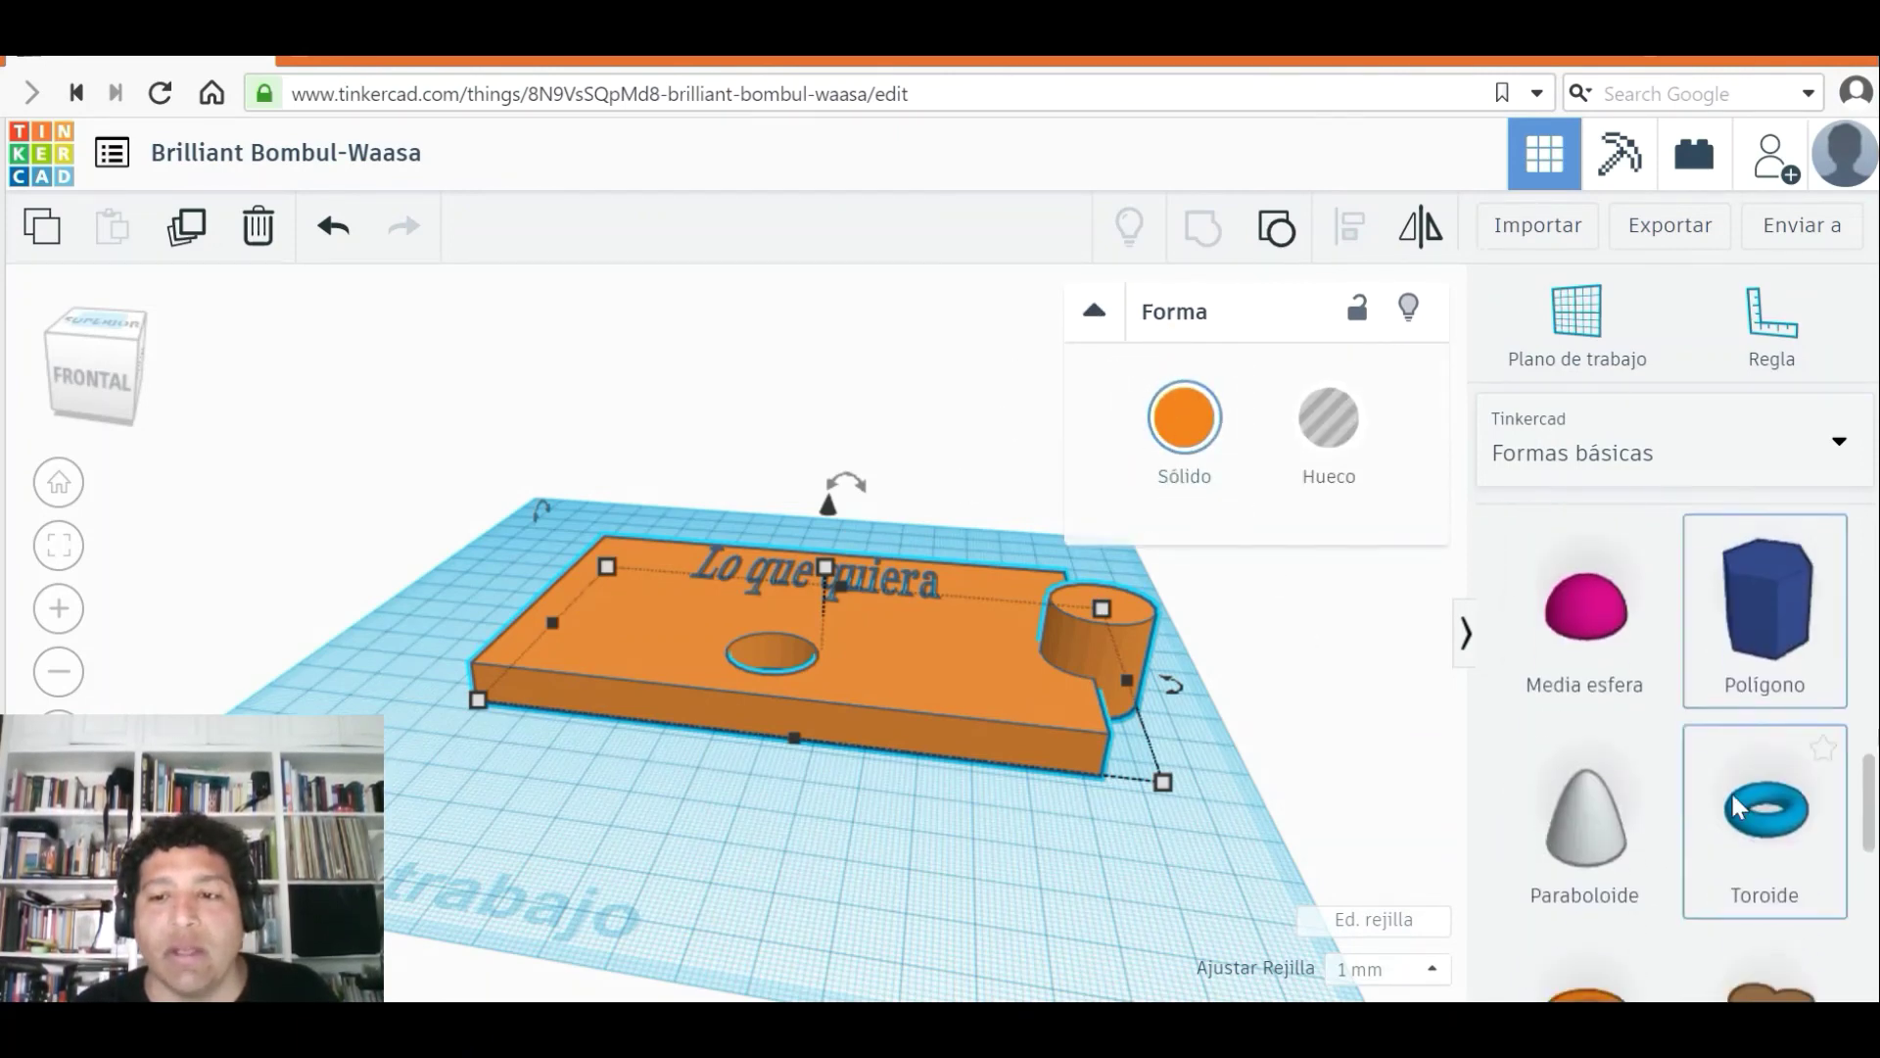
scroll(1700, 785, "up", 10)
scroll(1730, 679, "up", 1)
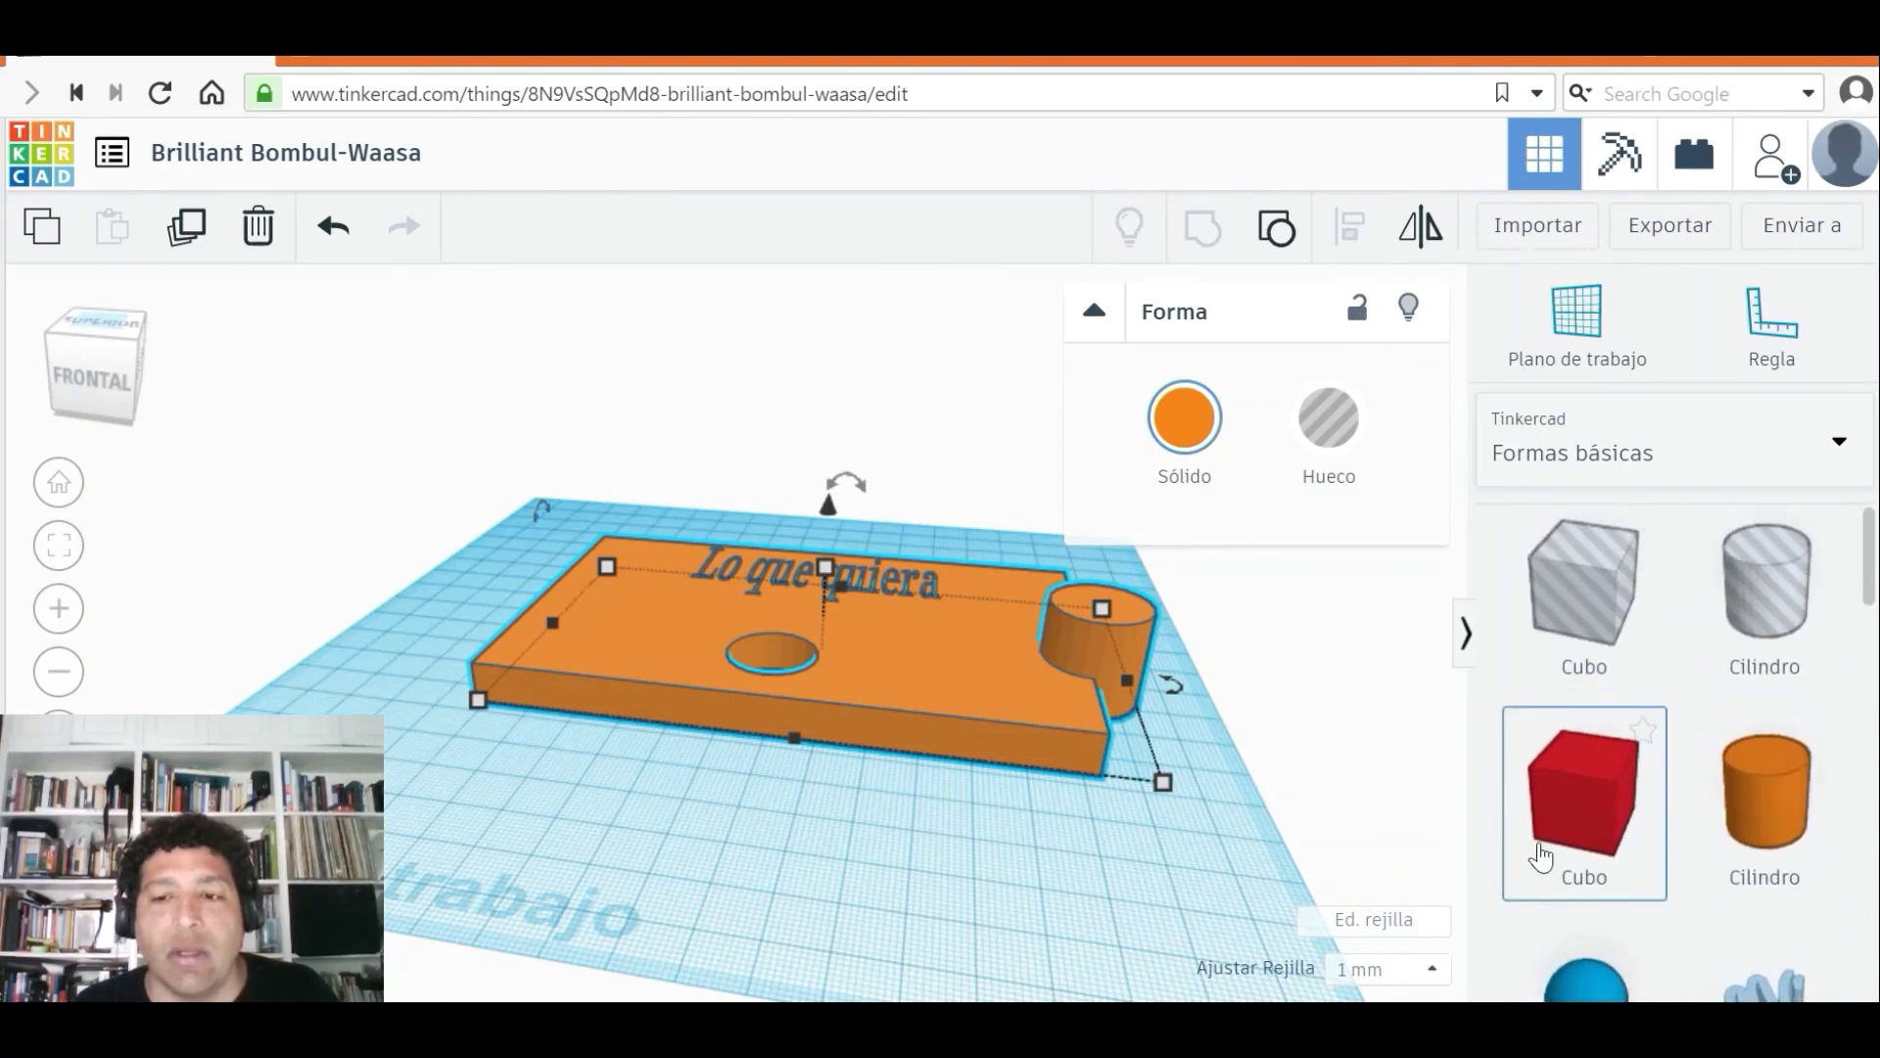
left_click(1548, 813)
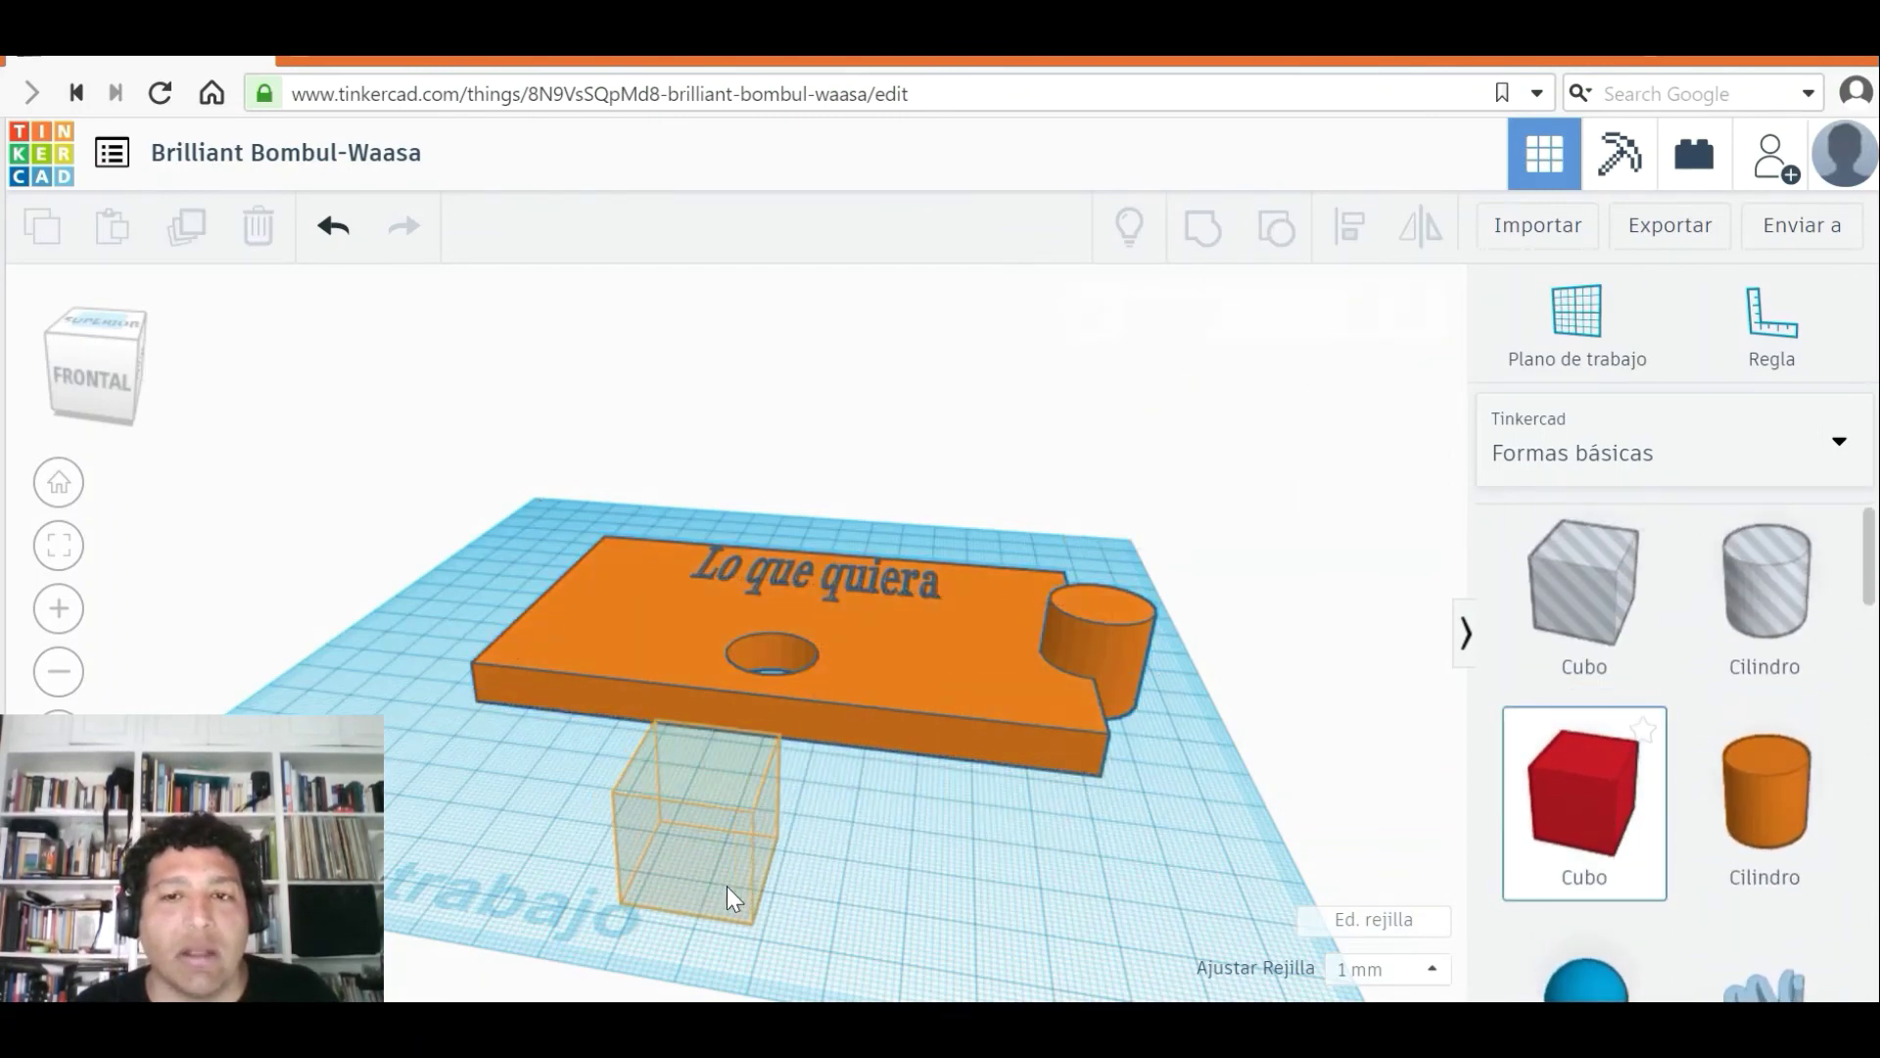
left_click(726, 885)
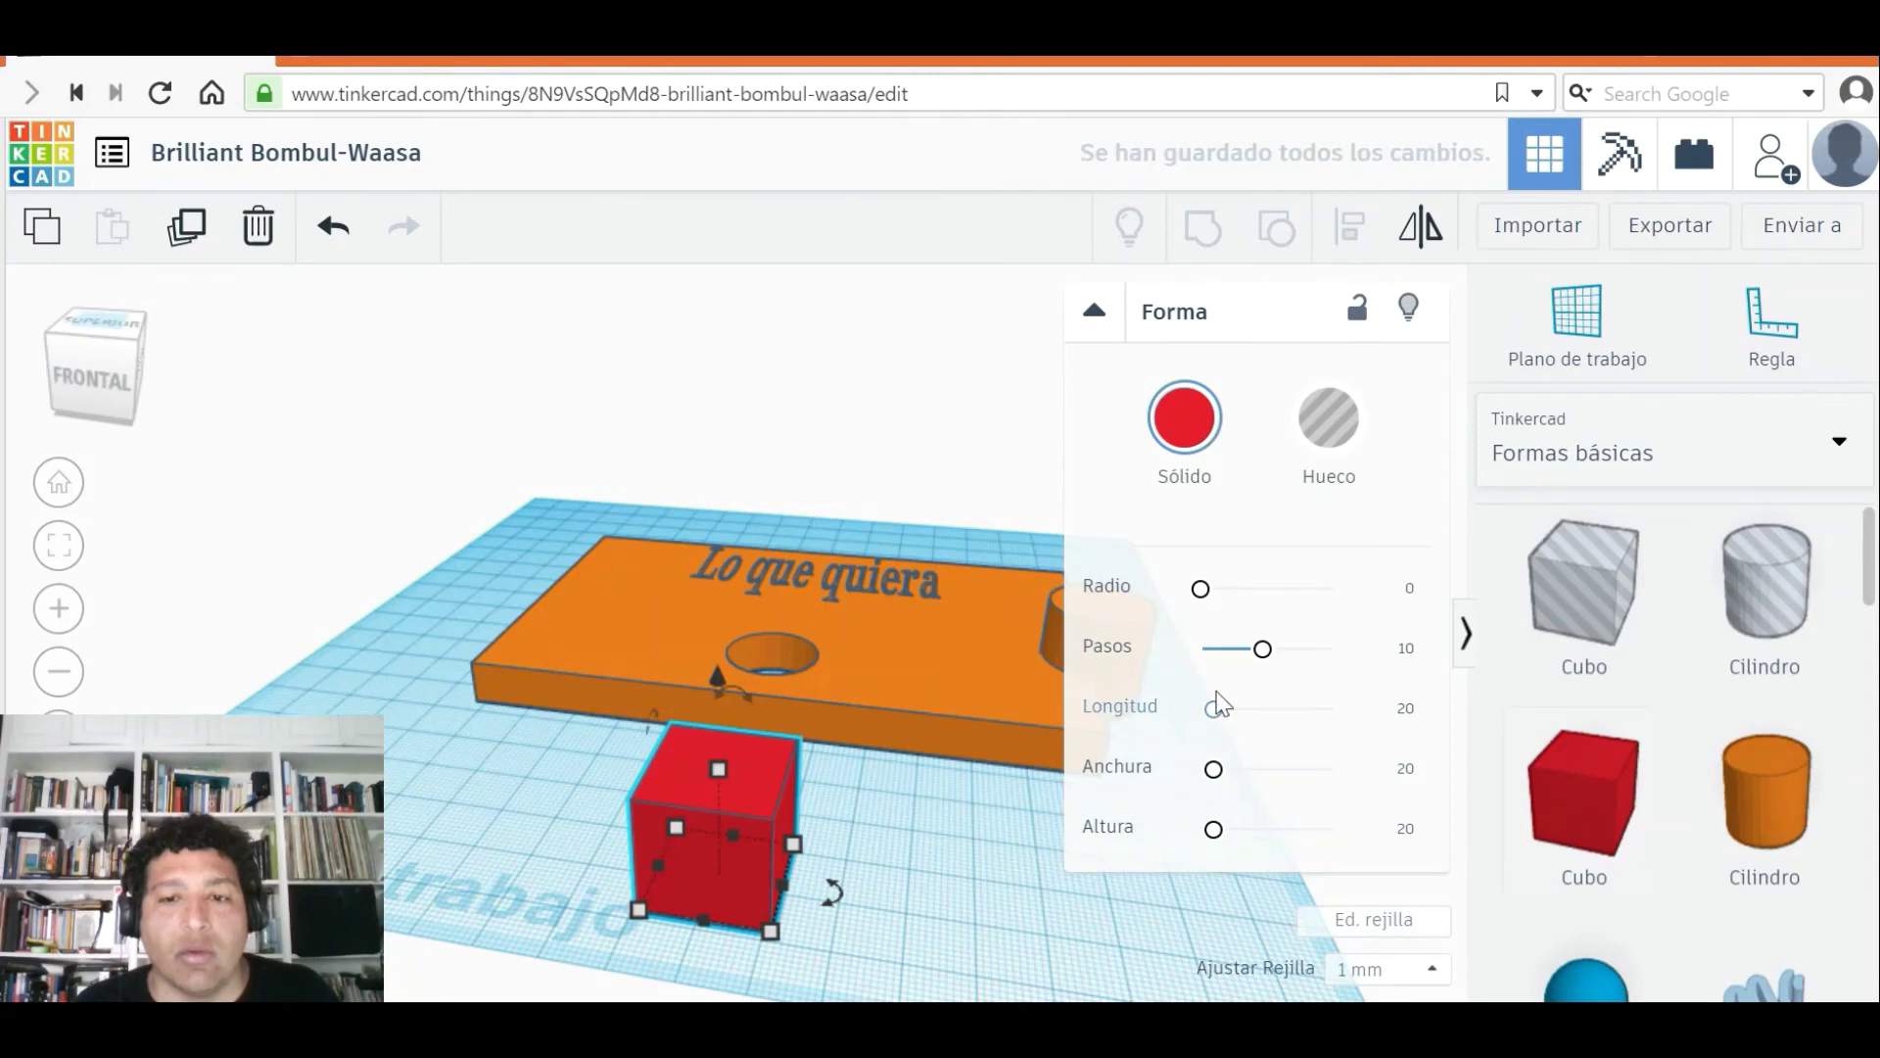
- Round the red cube with a radius of about 9 and enlarge it to about 24 long, 45 wide and 49.5 high
left_click_drag(1203, 601, 1263, 651)
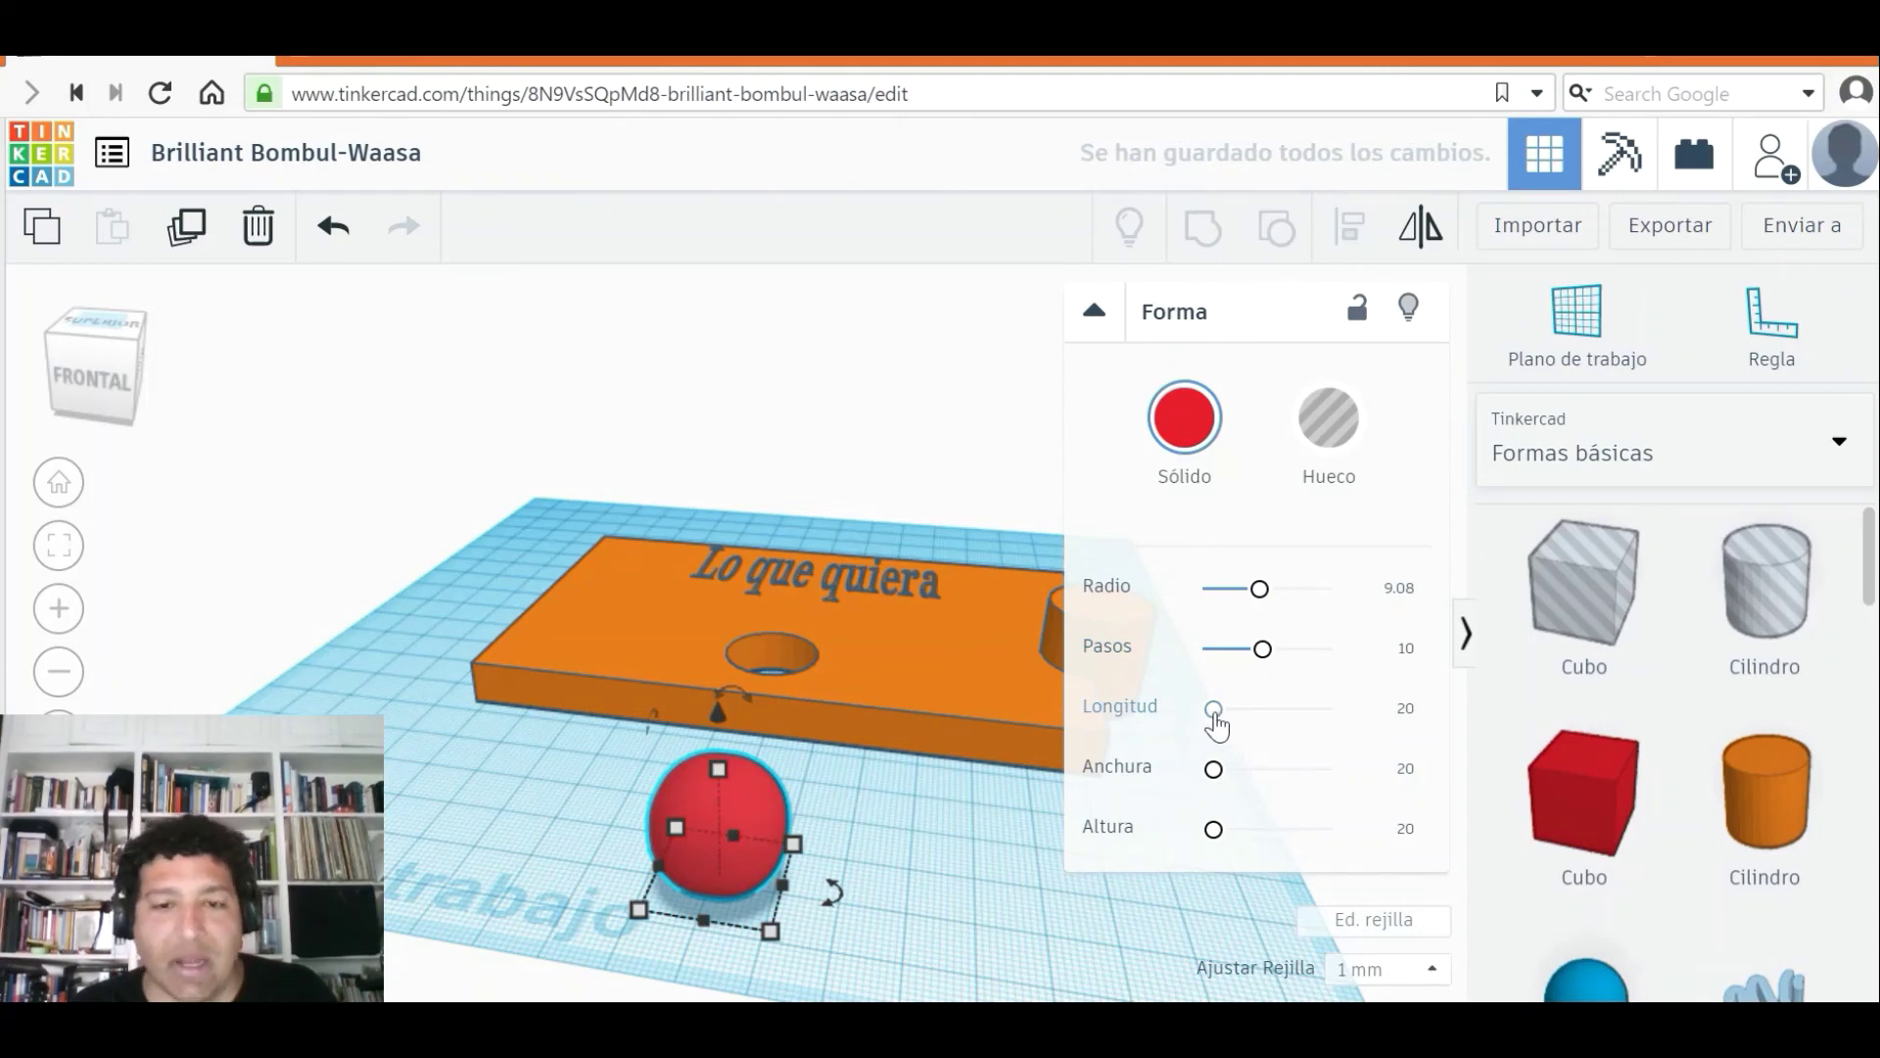
mouse_move(1216, 725)
left_mouse_down()
mouse_move(1251, 713)
mouse_move(1225, 705)
mouse_move(1251, 771)
mouse_move(1238, 831)
mouse_move(1264, 833)
mouse_move(1228, 831)
mouse_move(1238, 774)
mouse_move(1216, 709)
left_mouse_up()
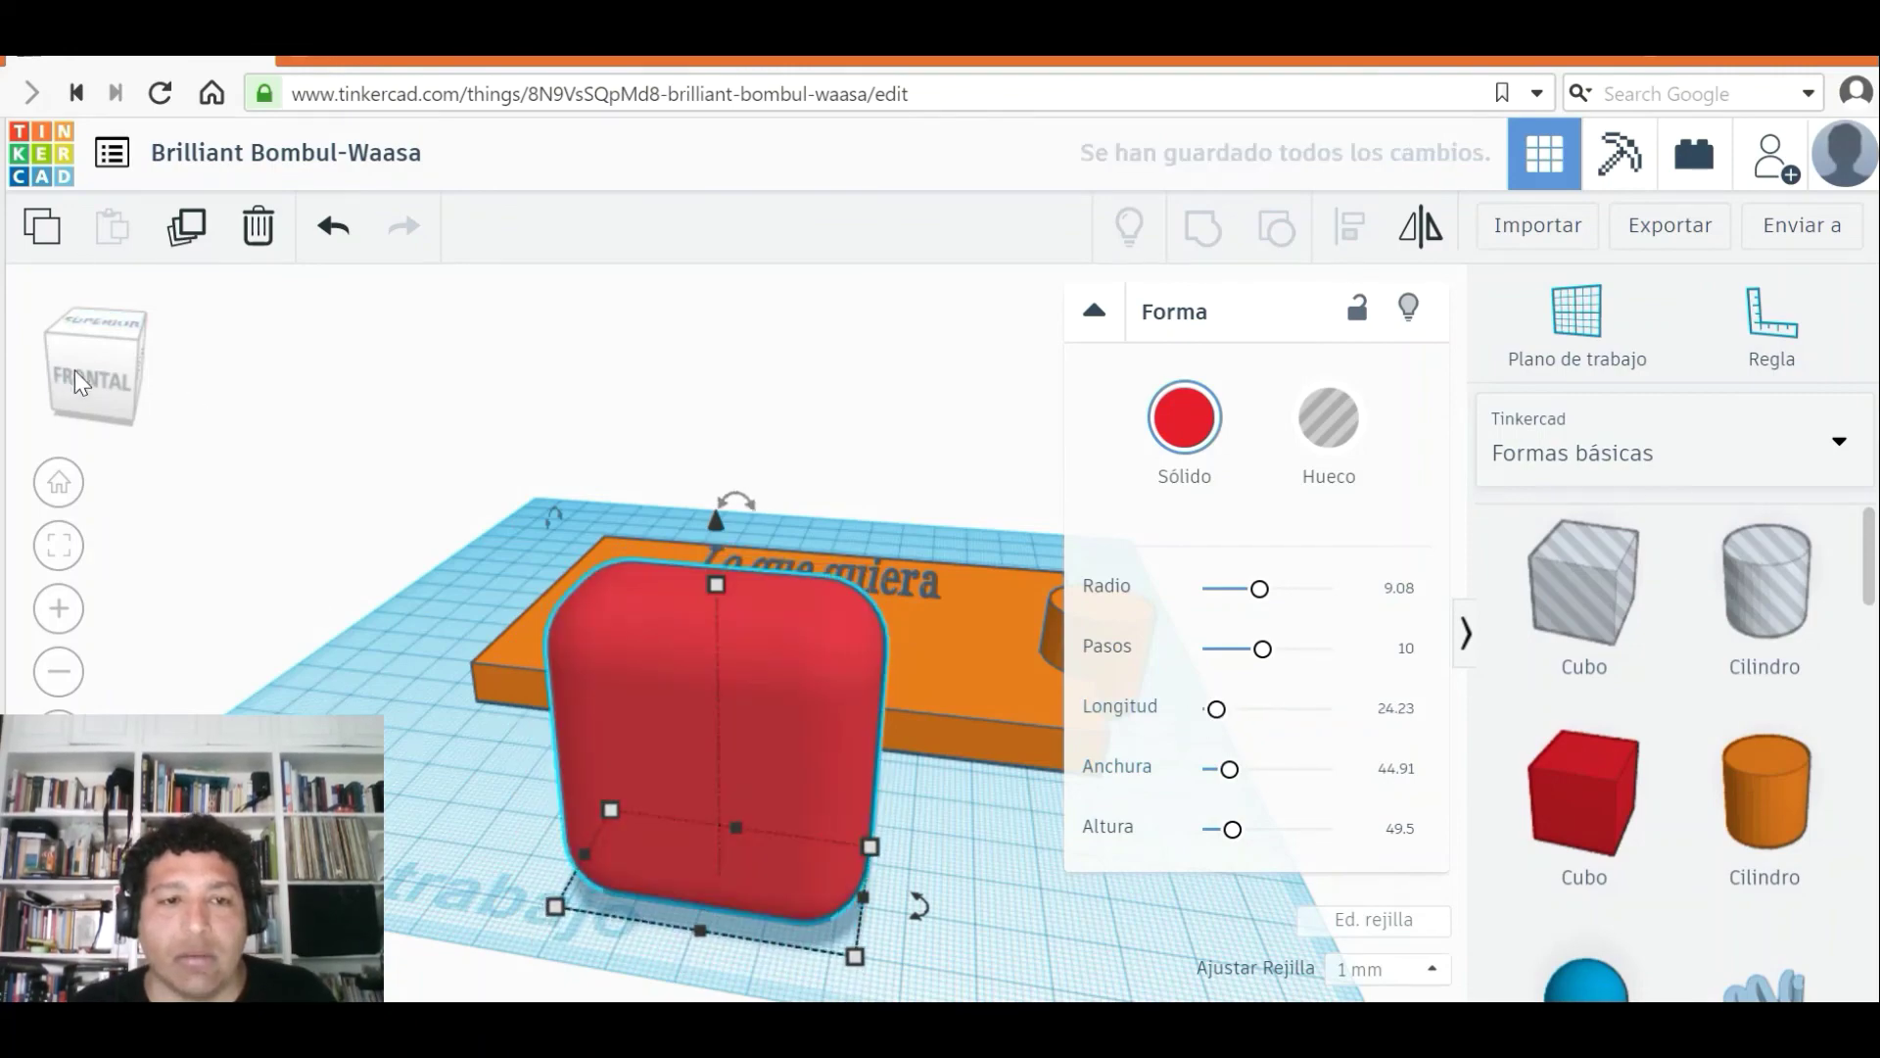
left_click(78, 380)
left_click(103, 385)
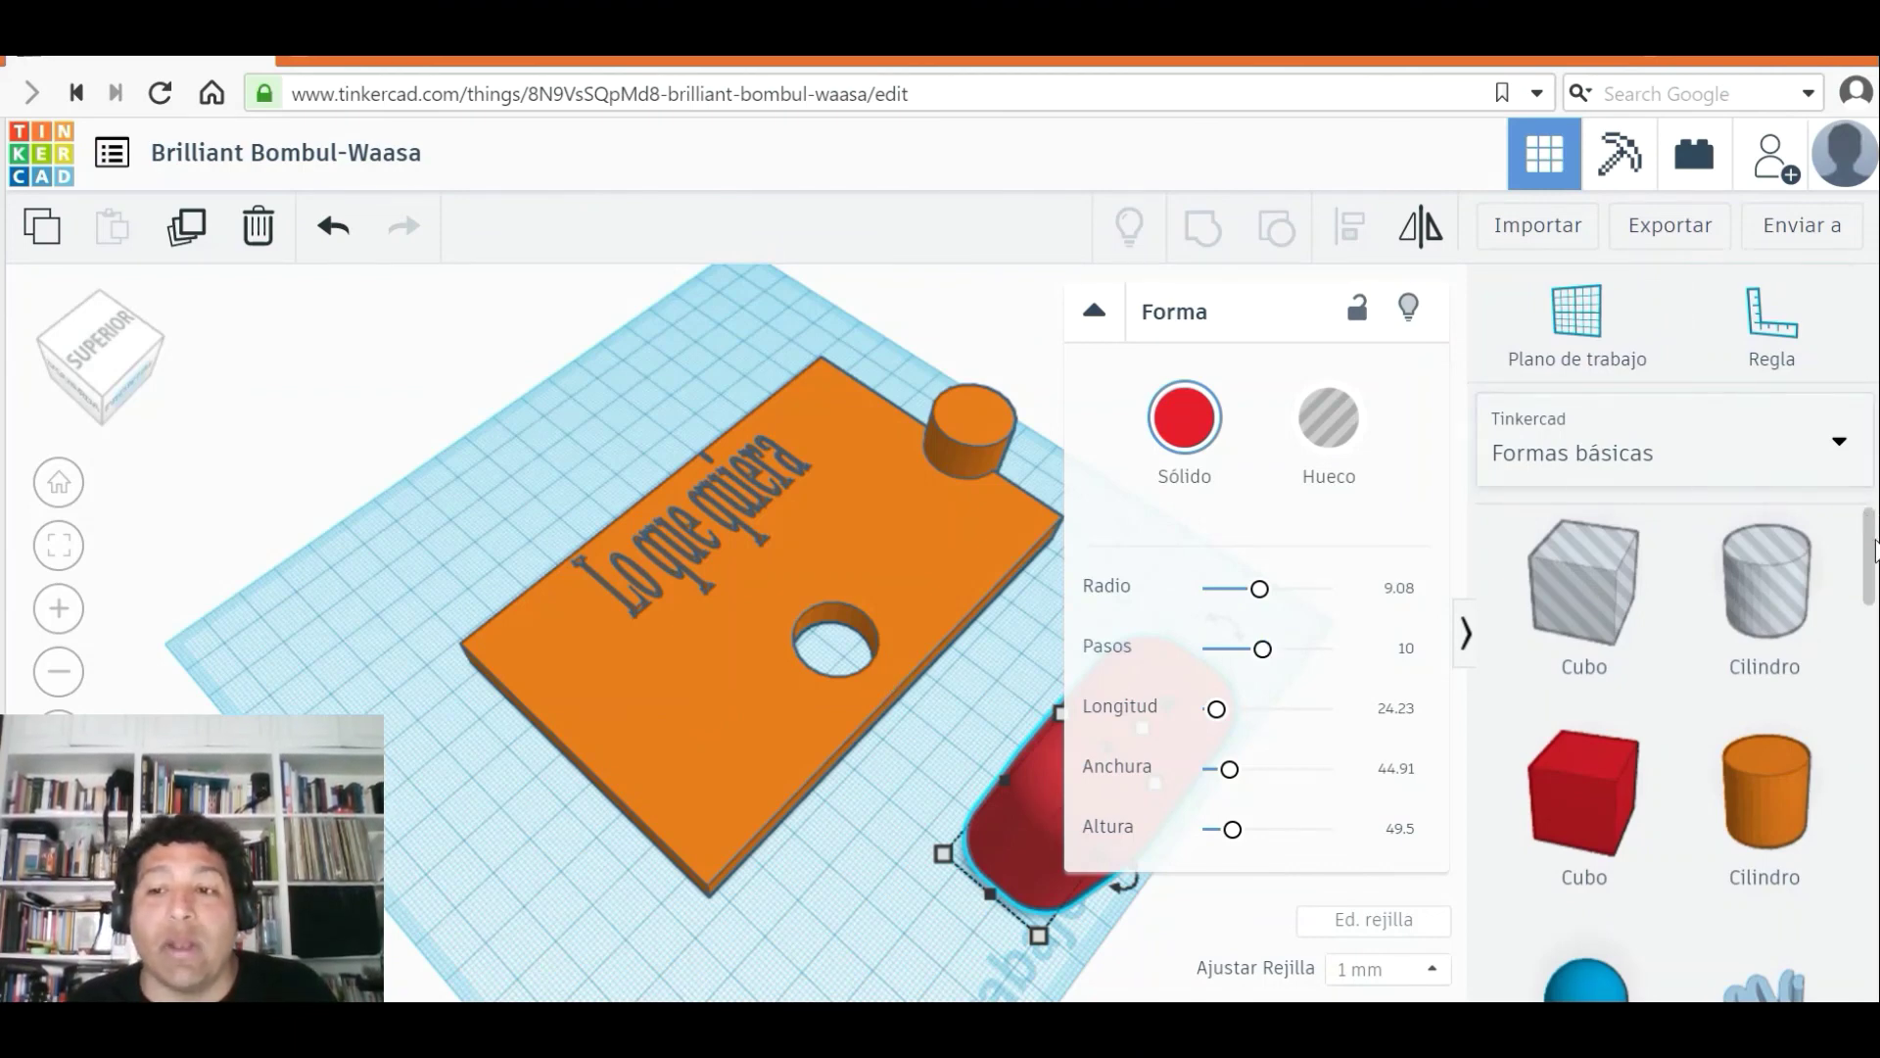
left_click_drag(1873, 549, 1873, 785)
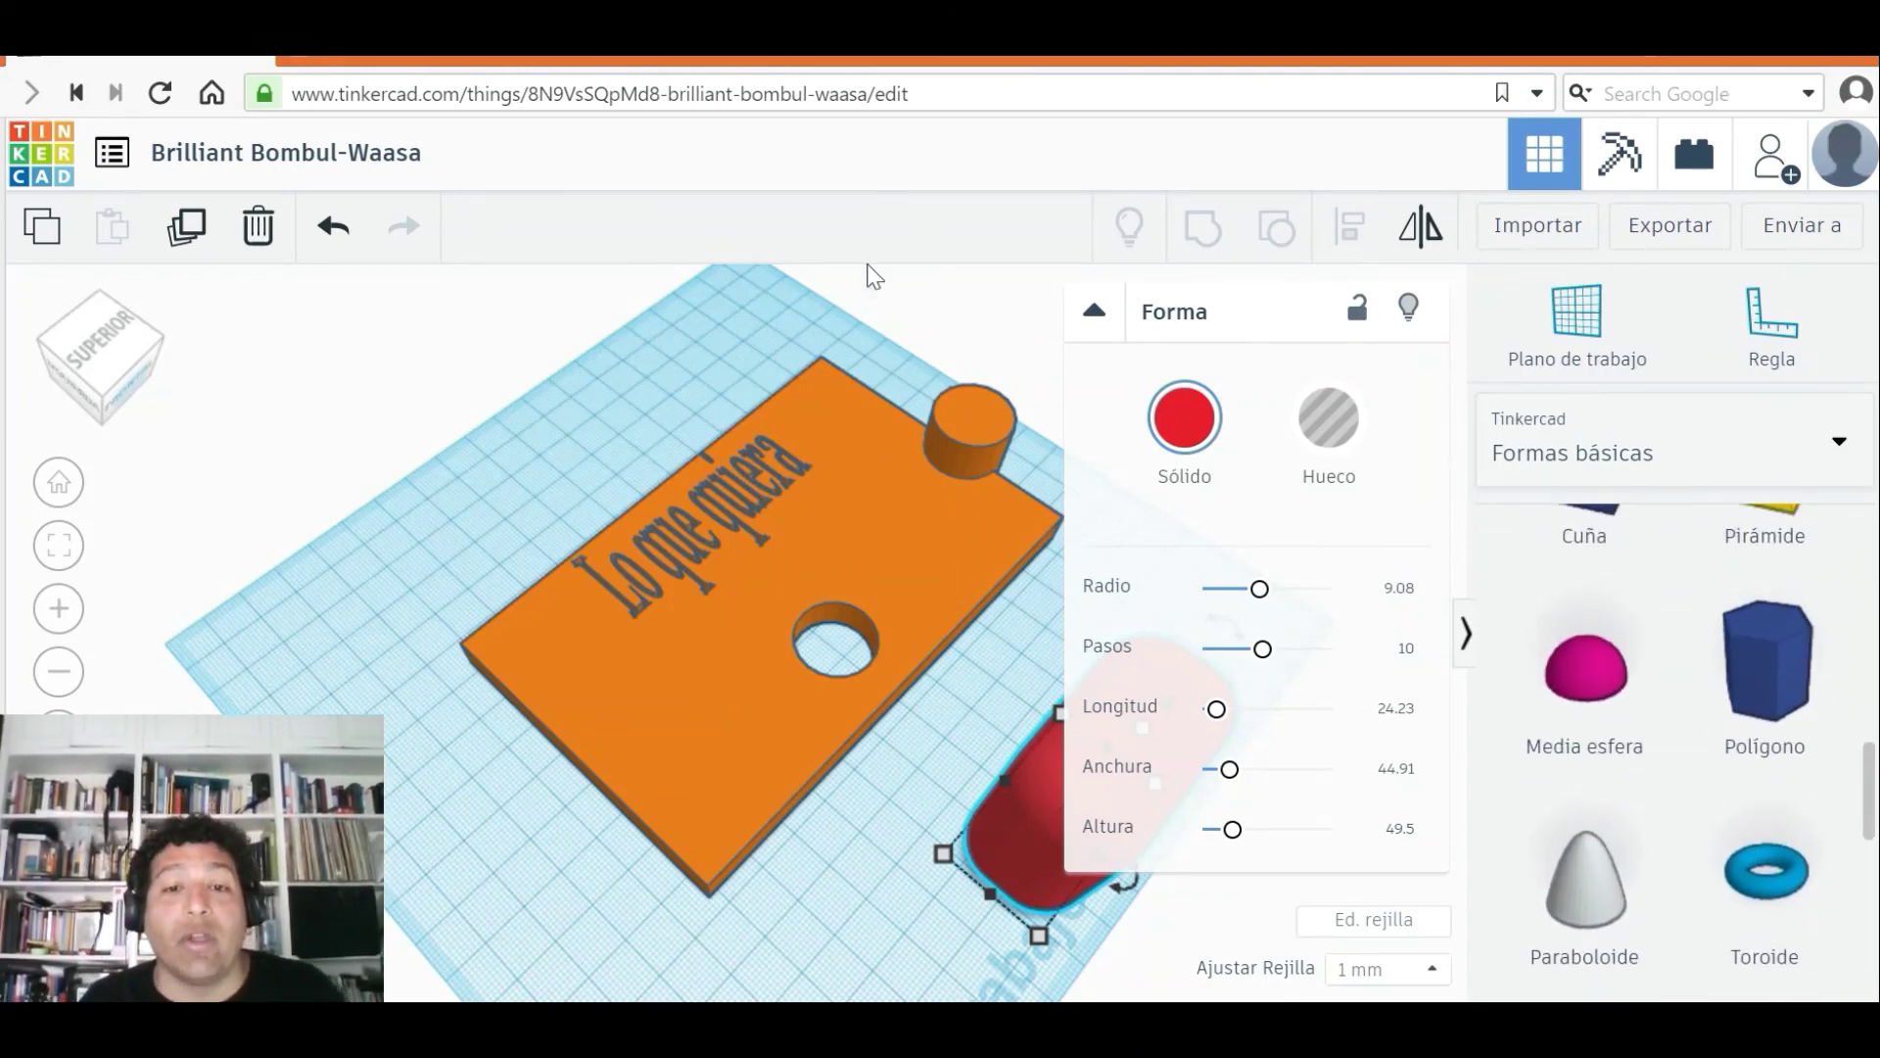